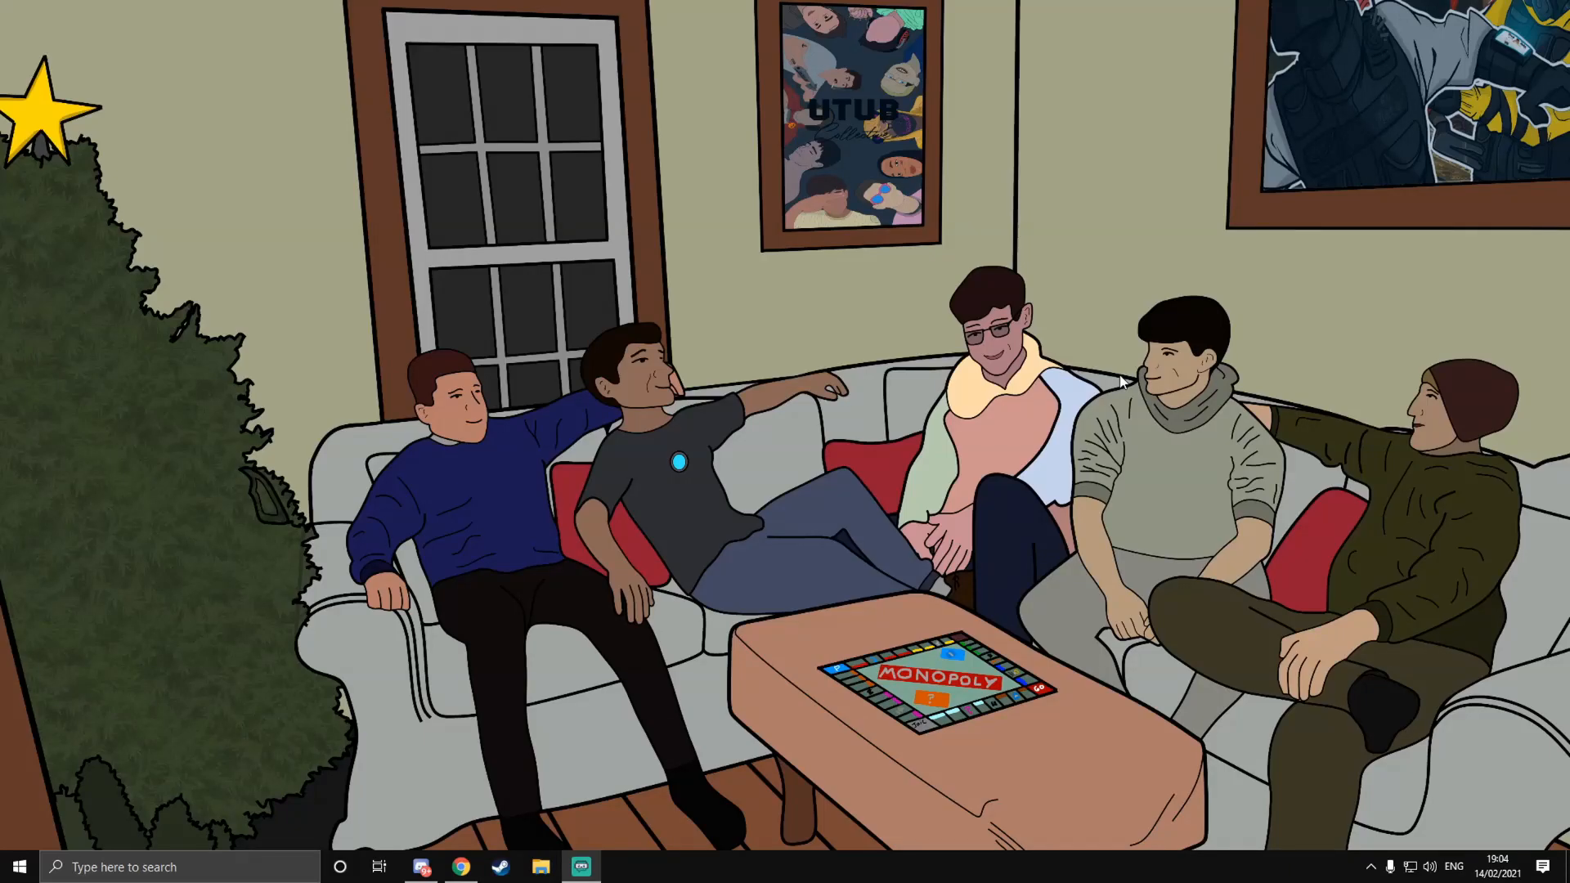
Step: Switch to Chrome and highlight the address of the FiveM "Setting up a server" documentation page
left_click(461, 867)
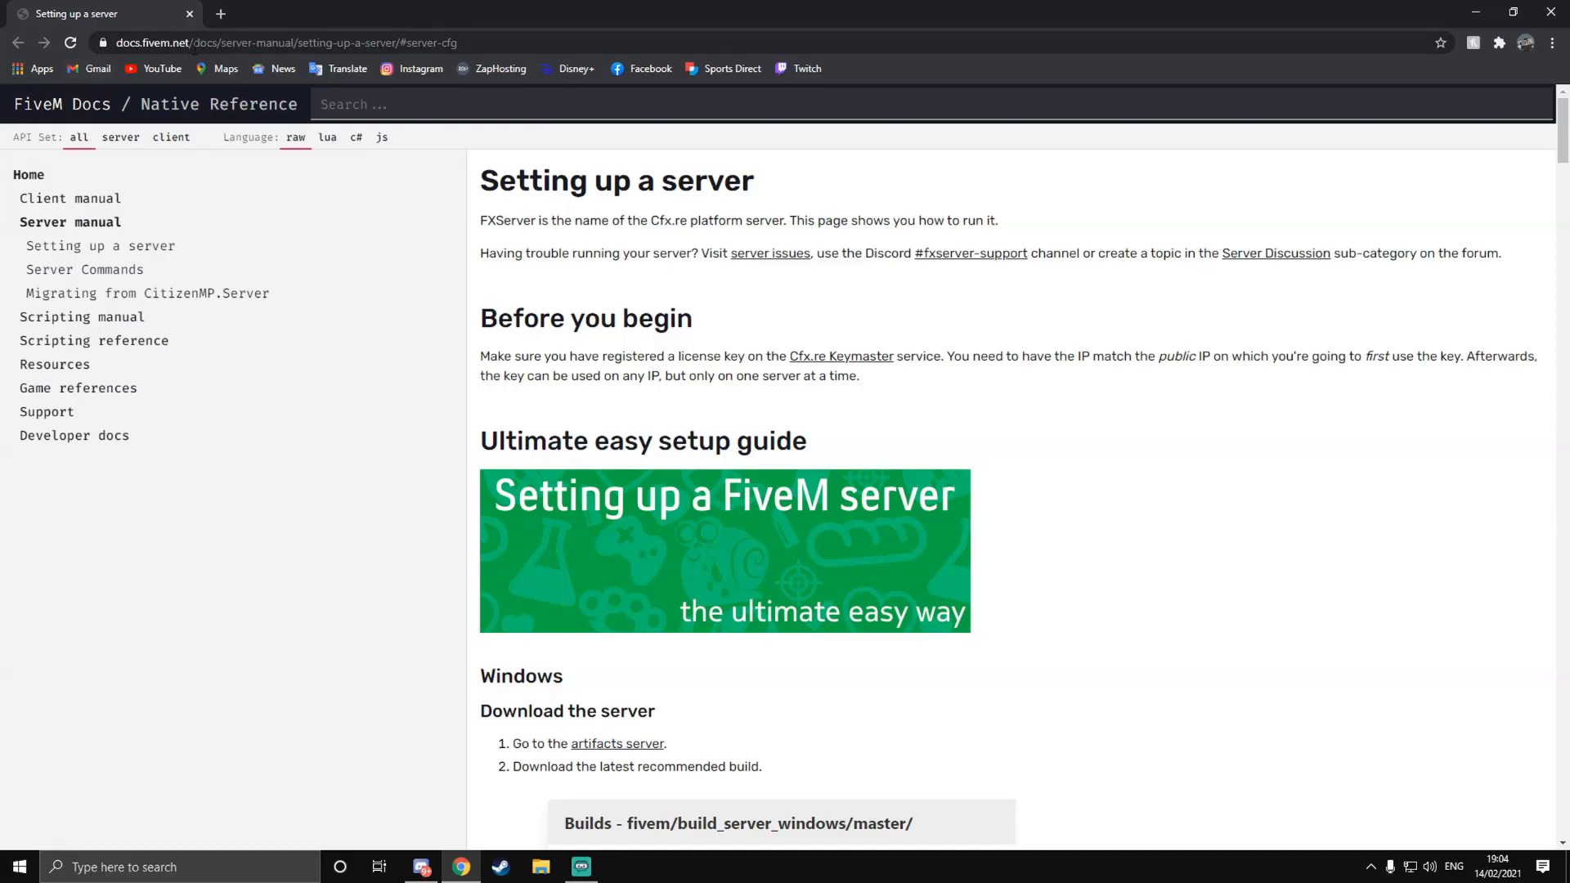
left_click(467, 40)
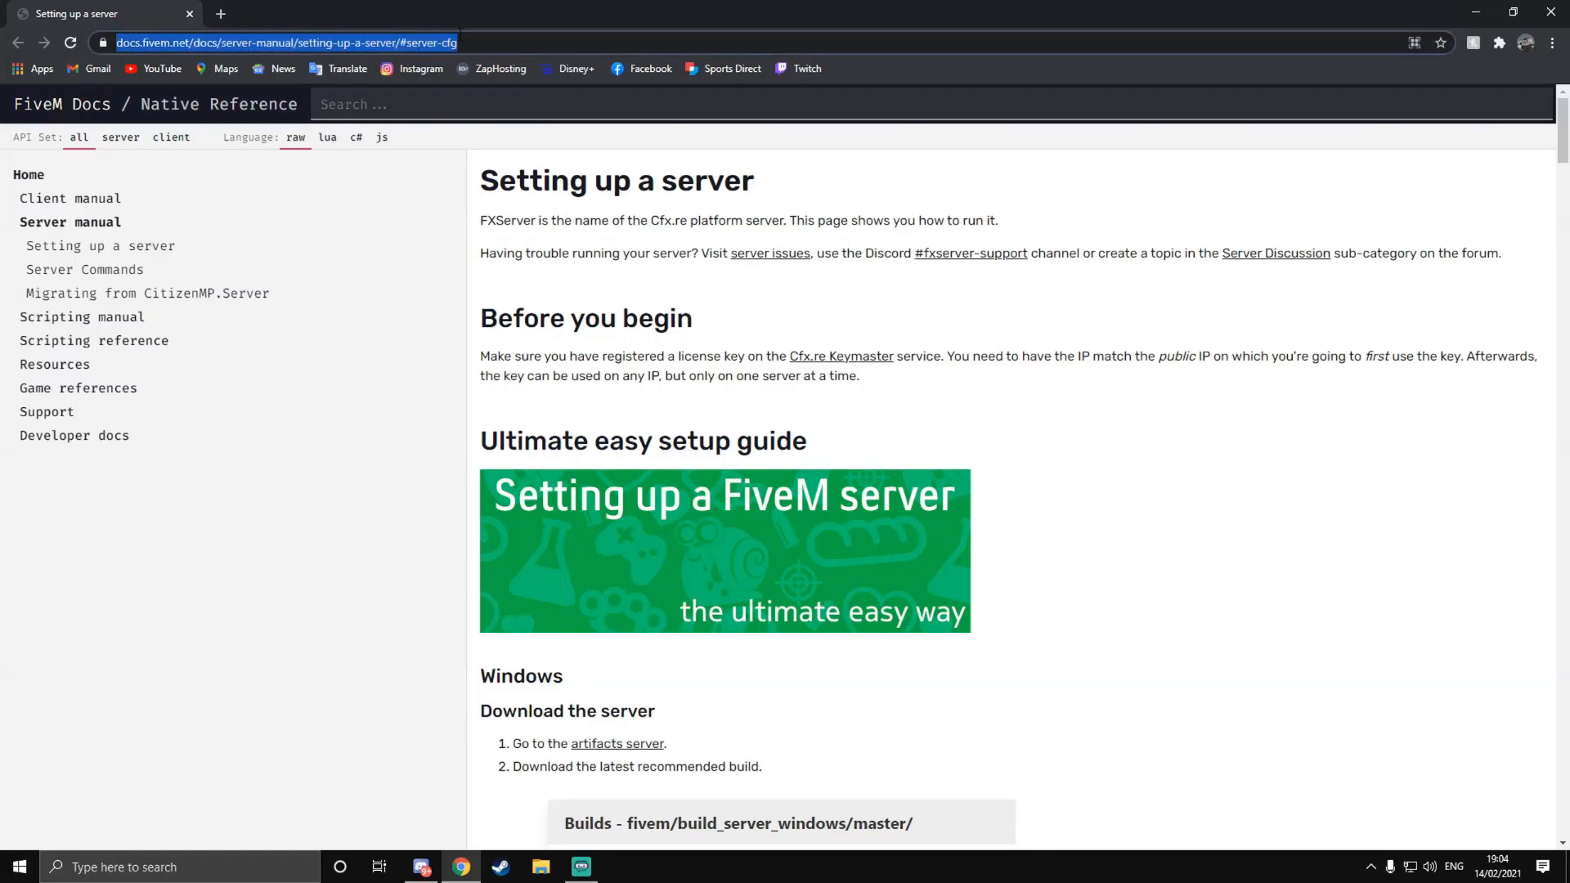
key("End")
left_click_drag(530, 45, 115, 42)
left_click(125, 47)
left_click(510, 38)
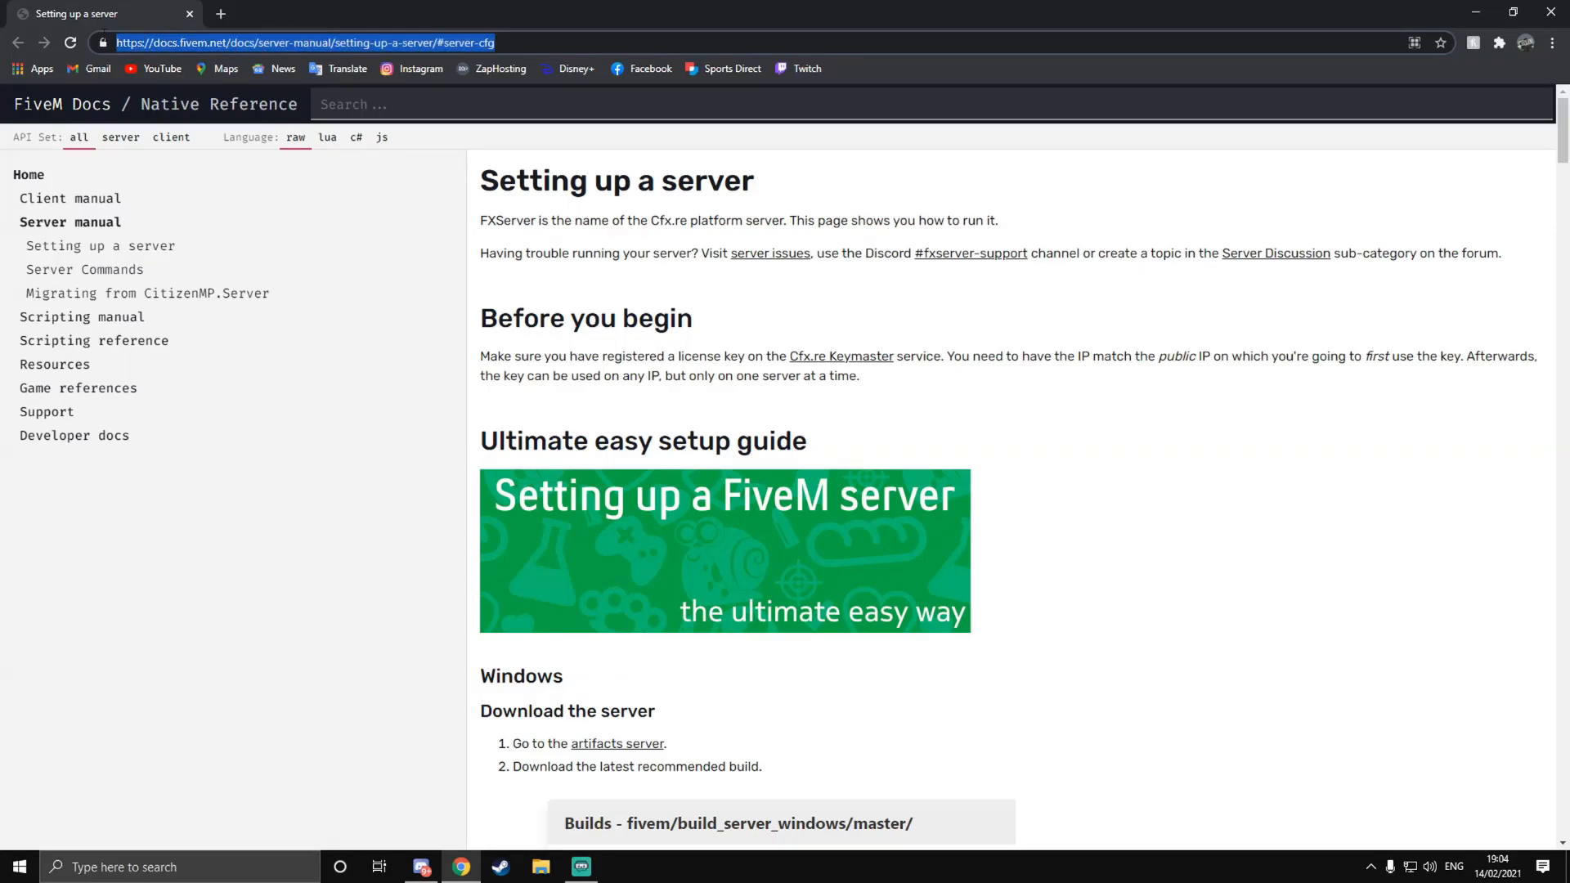
left_click(552, 163)
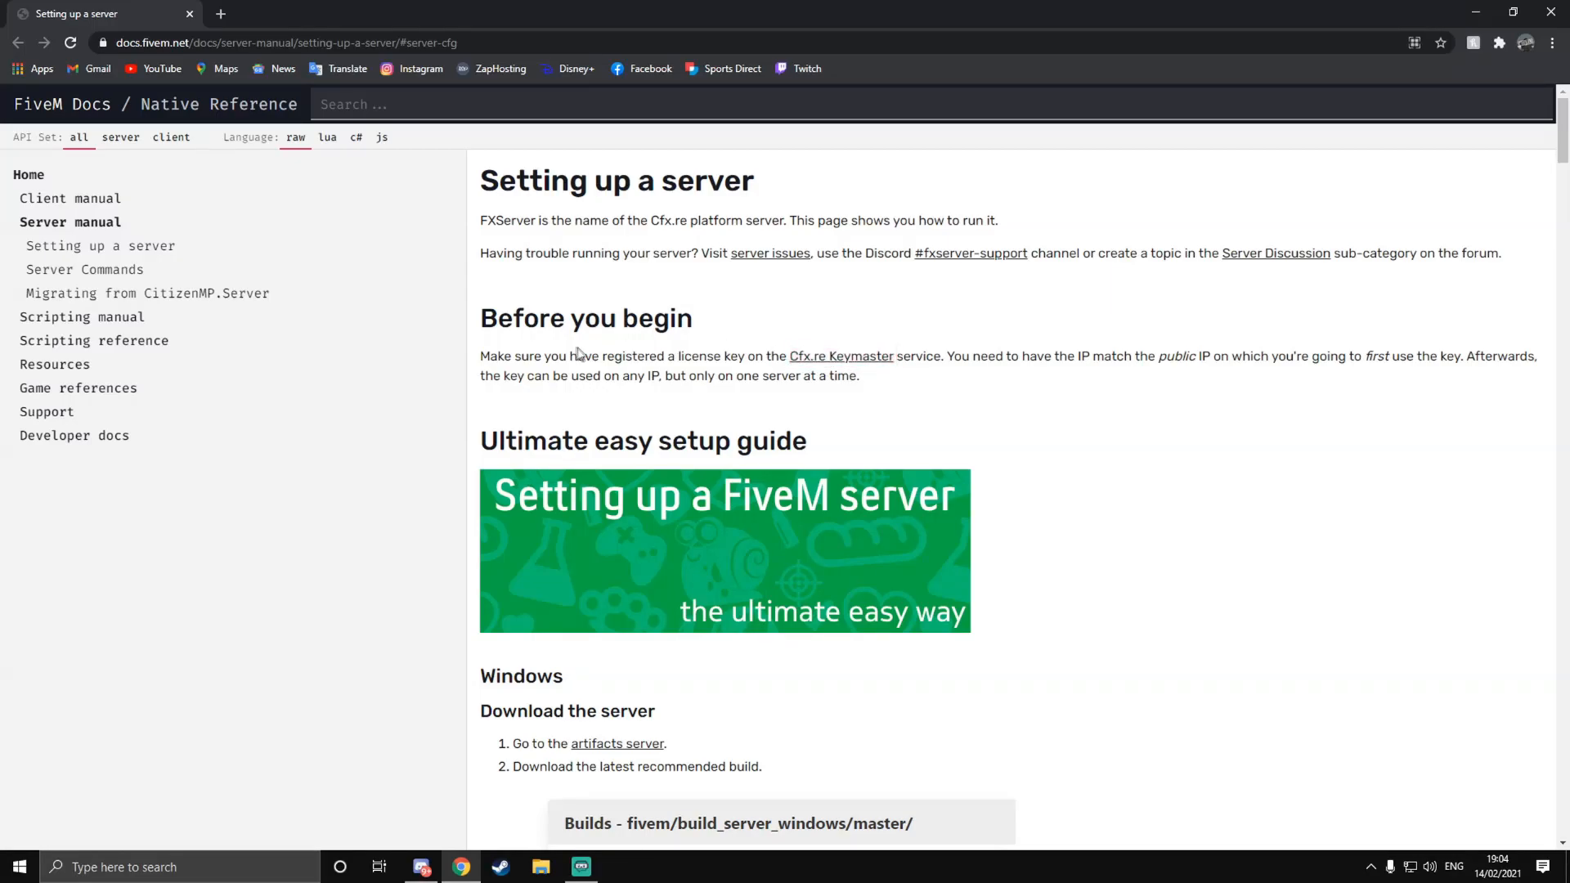
Step: Open the Cfx.re Keymaster service linked in the guide's "Before you begin" section
left_click(844, 360)
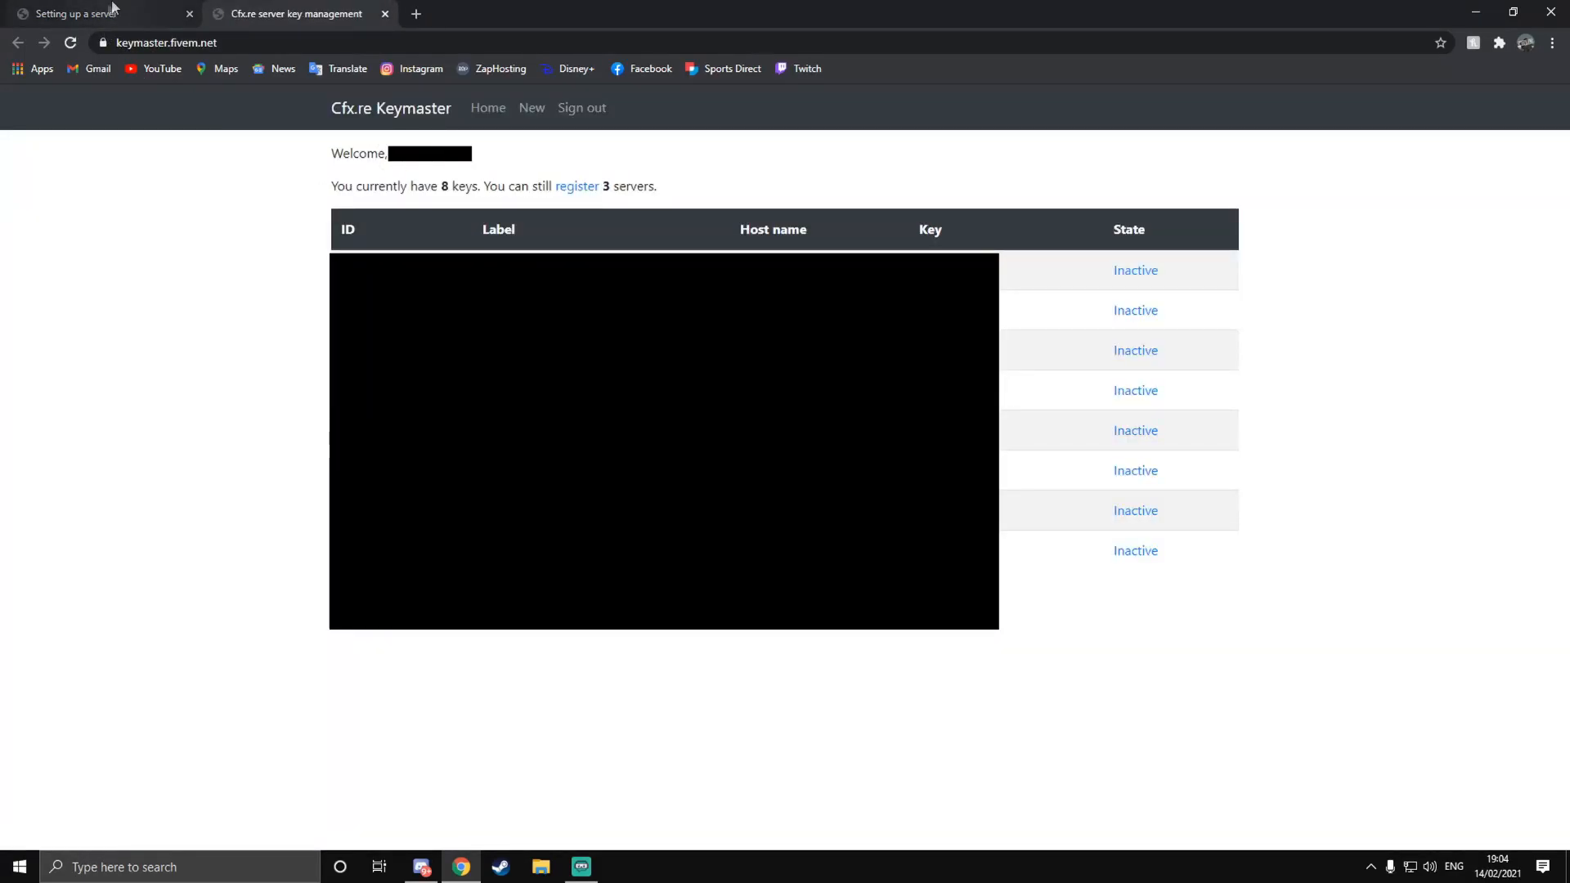
key("ctrl+shift+Tab")
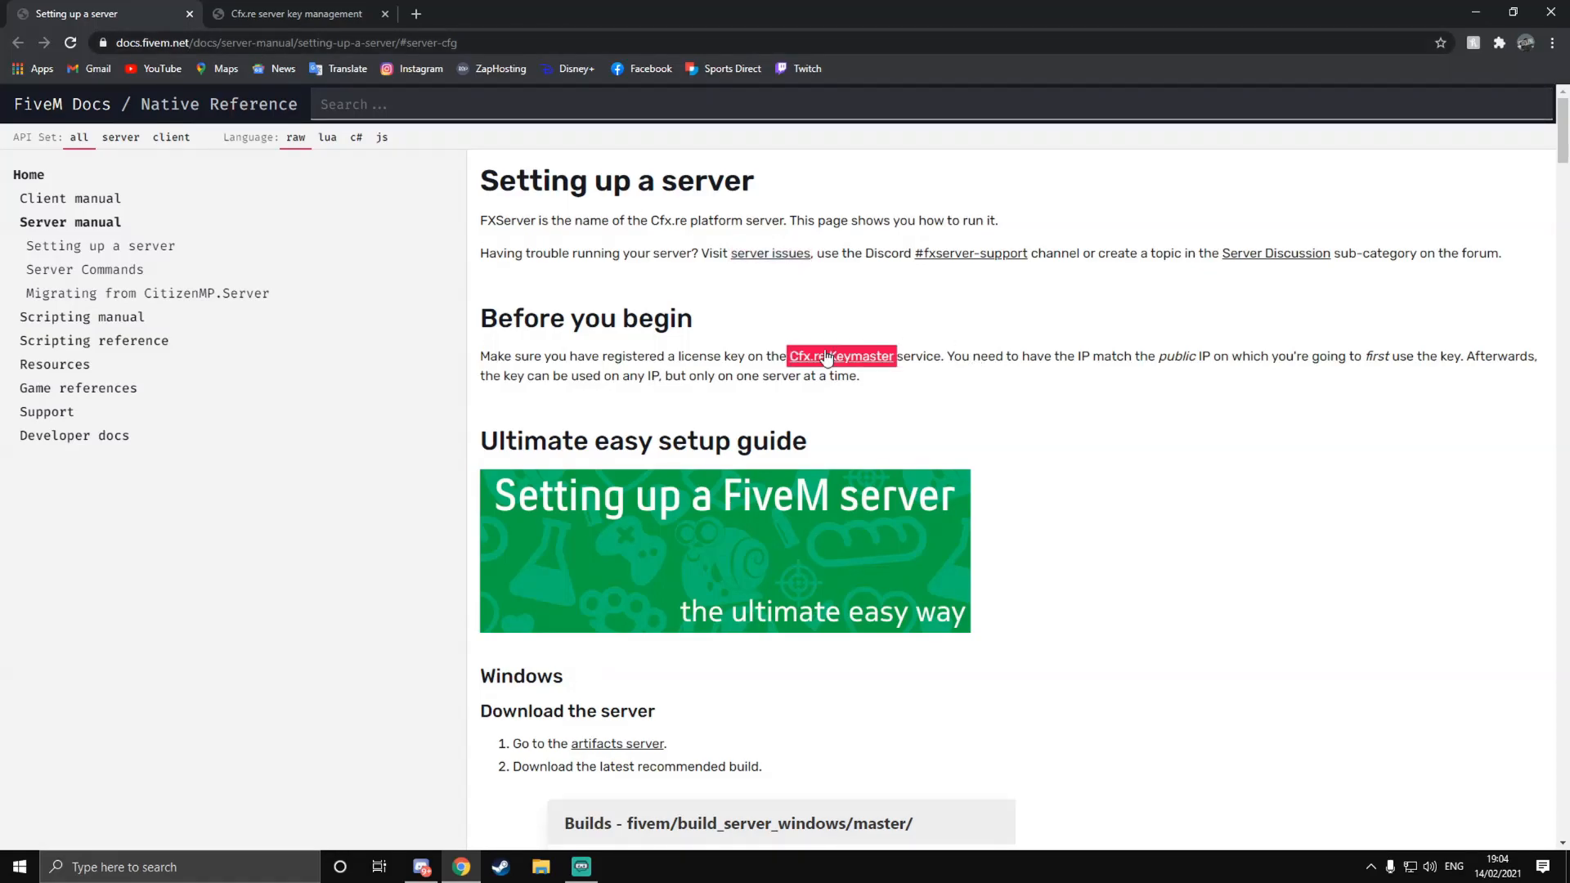
key("ctrl+Tab")
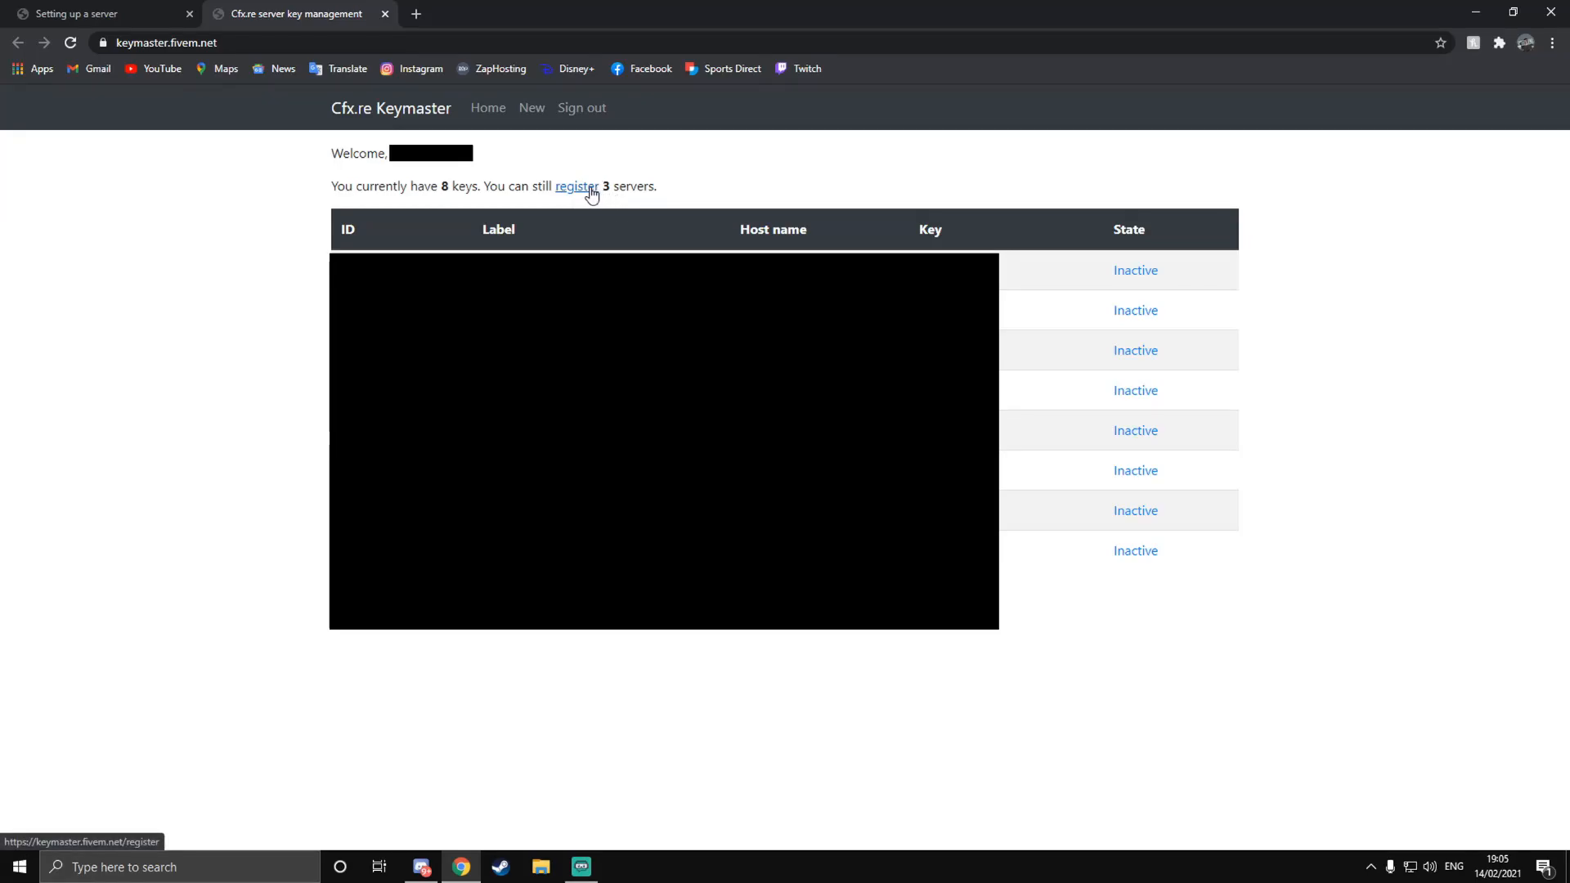
left_click_drag(479, 188, 443, 186)
double_click(442, 186)
left_click(452, 187)
left_click_drag(449, 187, 444, 186)
left_click(445, 186)
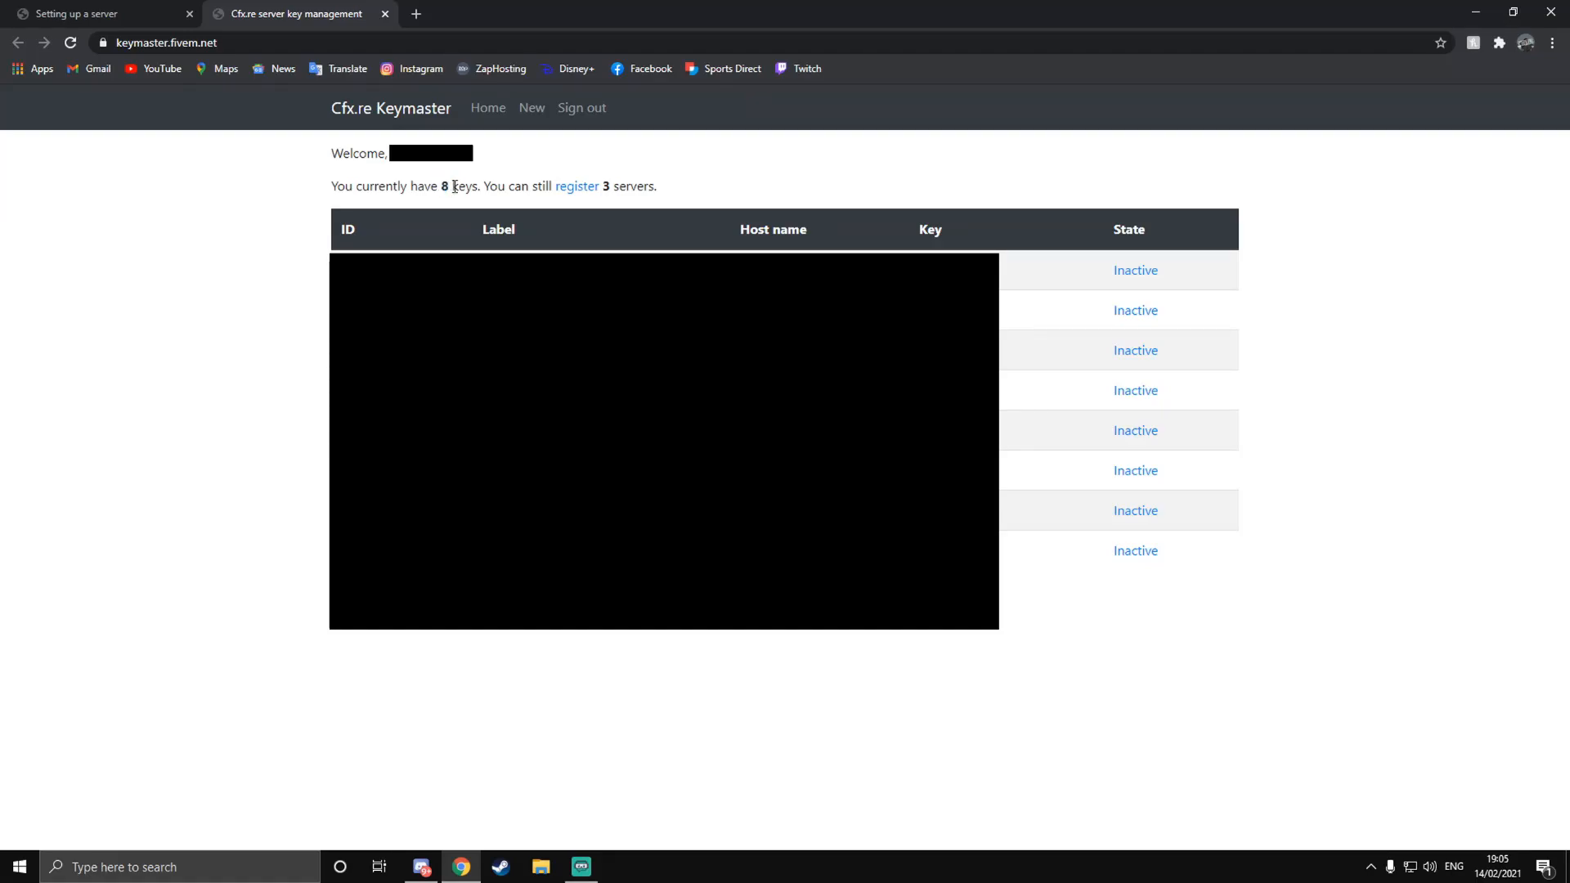
Step: Start registering a new server key in Keymaster and label it HomeHostedServer
left_click(579, 187)
left_click(412, 178)
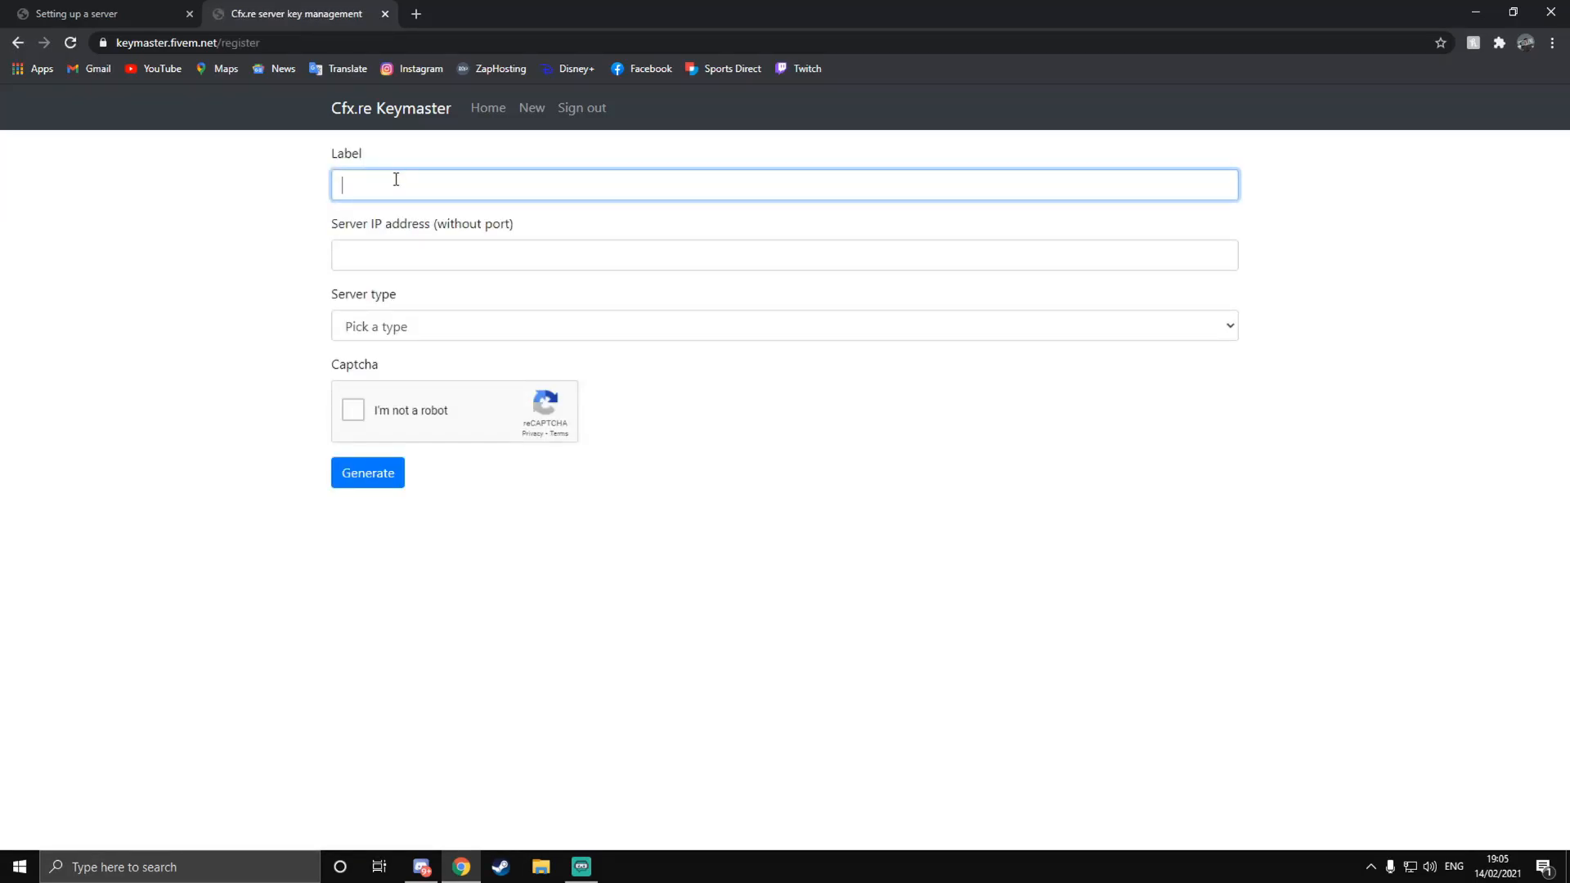
type("HomeHostedServer")
double_click(394, 183)
left_click(442, 246)
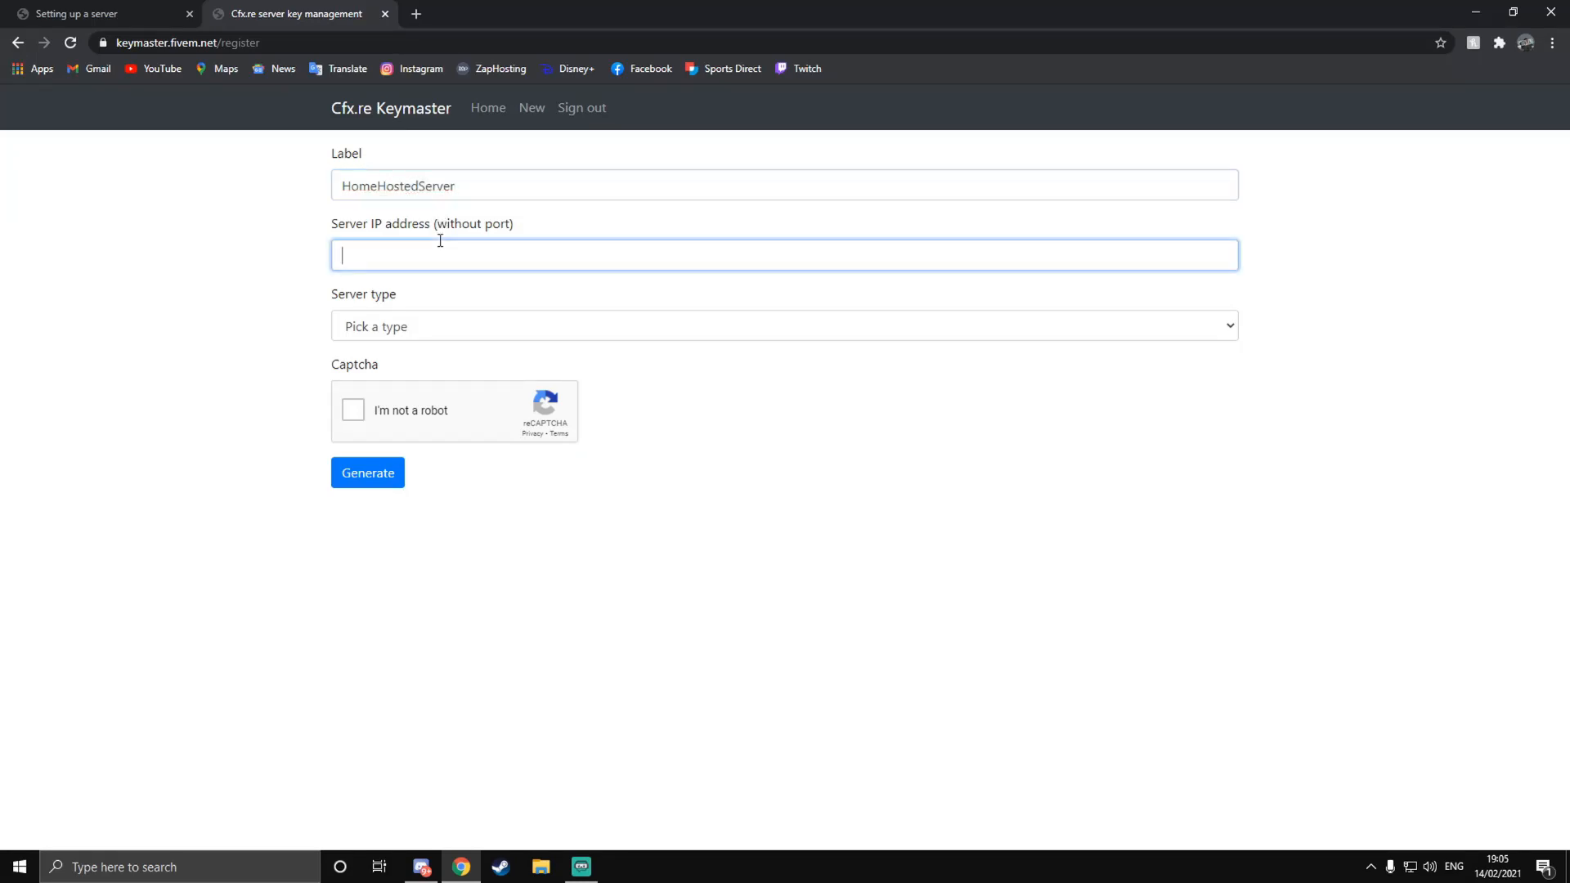
double_click(379, 185)
left_click(463, 253)
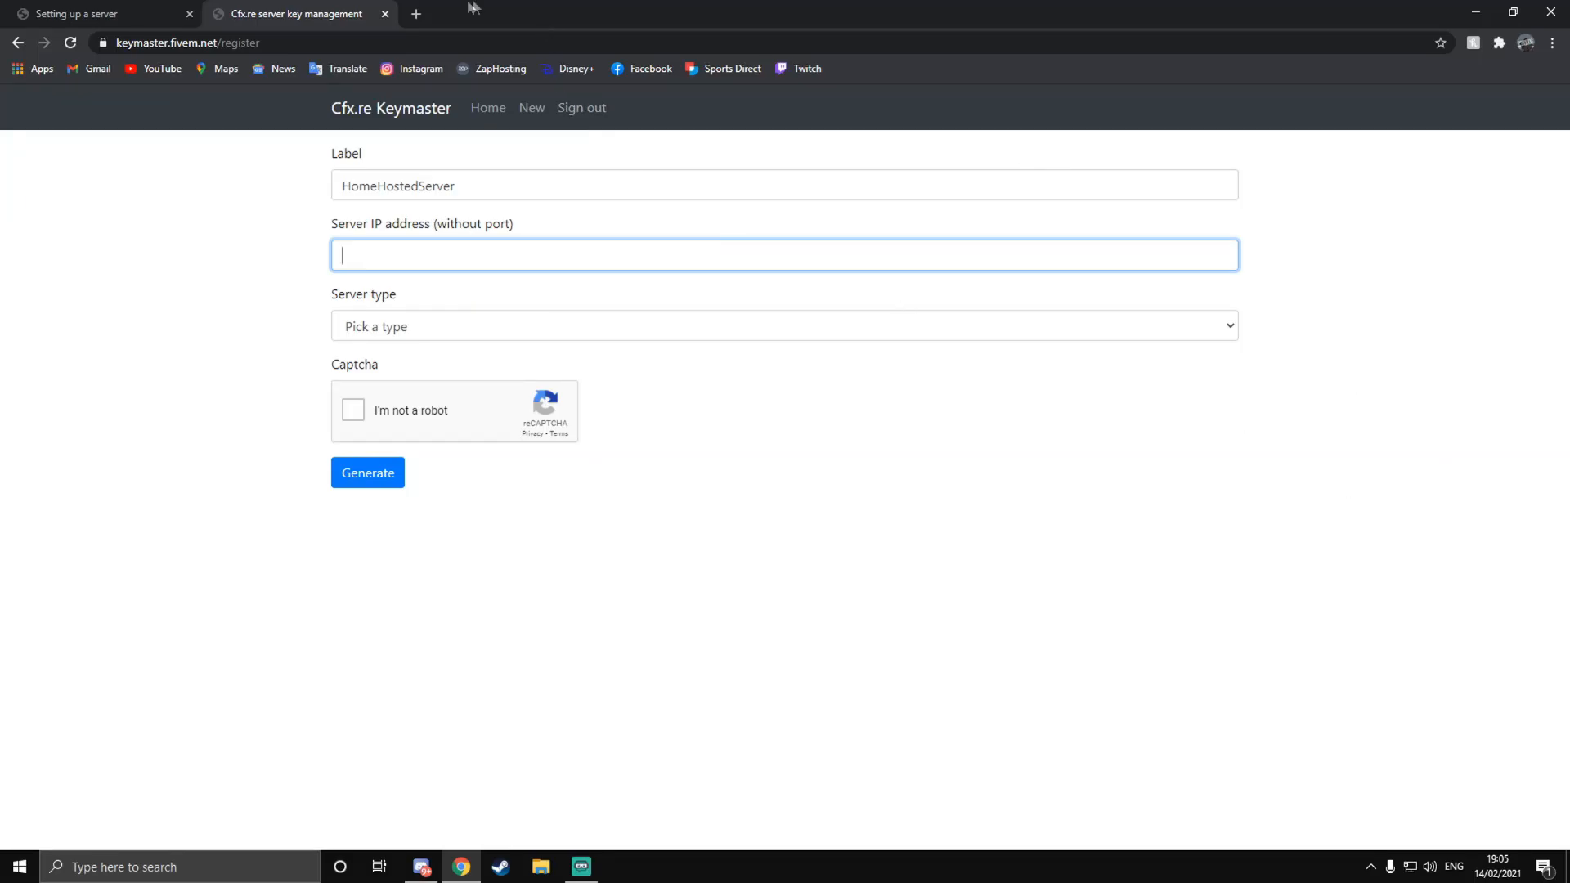
Step: Search the web for "what is my public ip?" in a new tab and open the WhatIsMyIP.com public address page
left_click(416, 14)
type("what")
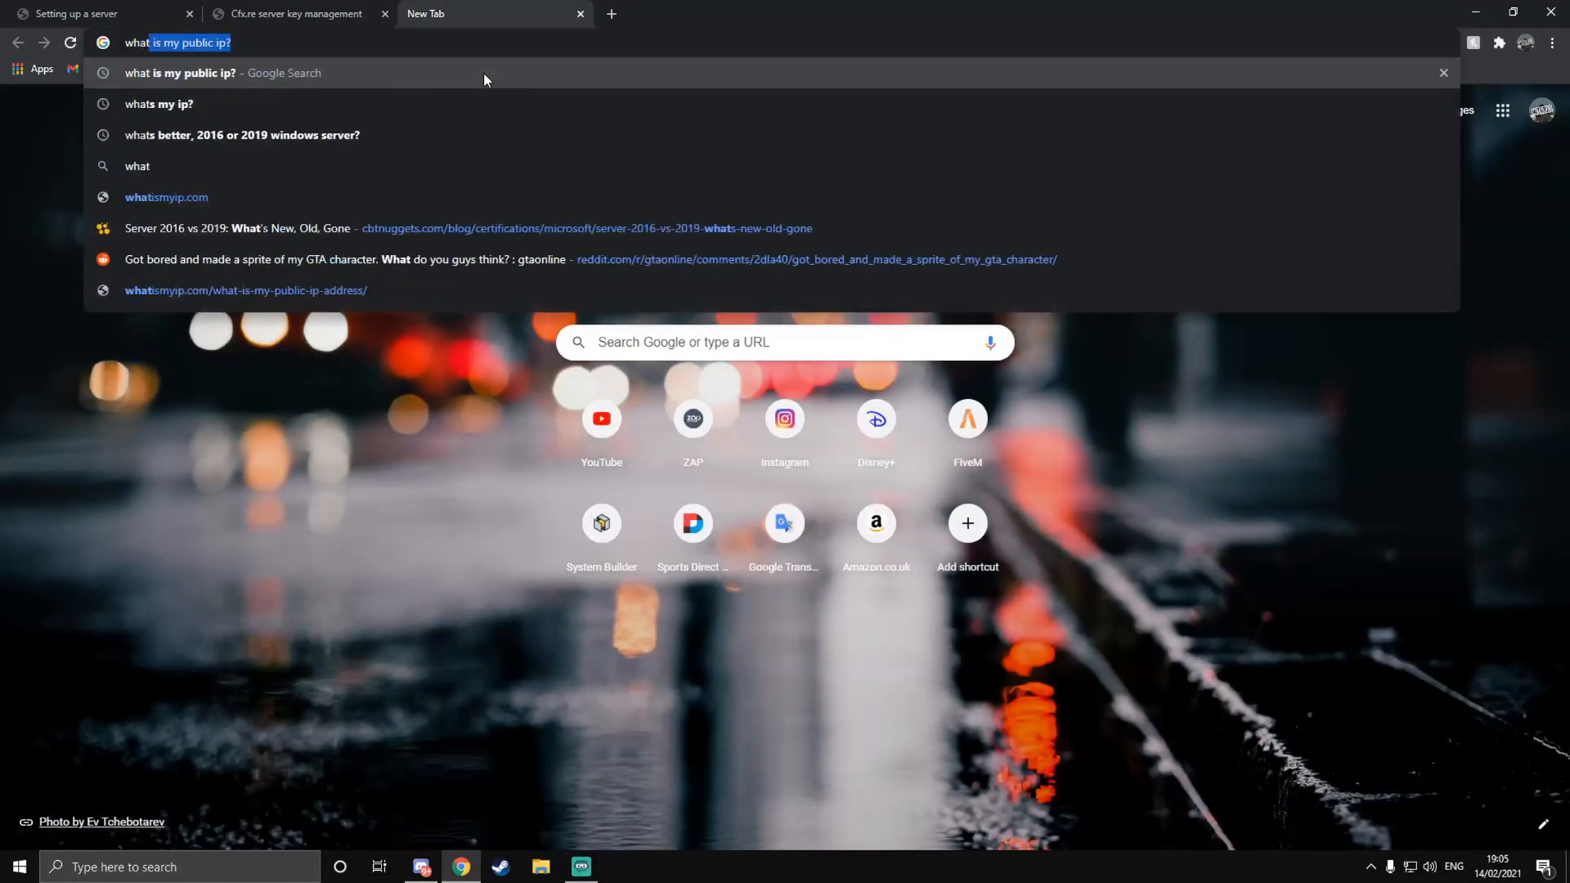
type(" is my public ip")
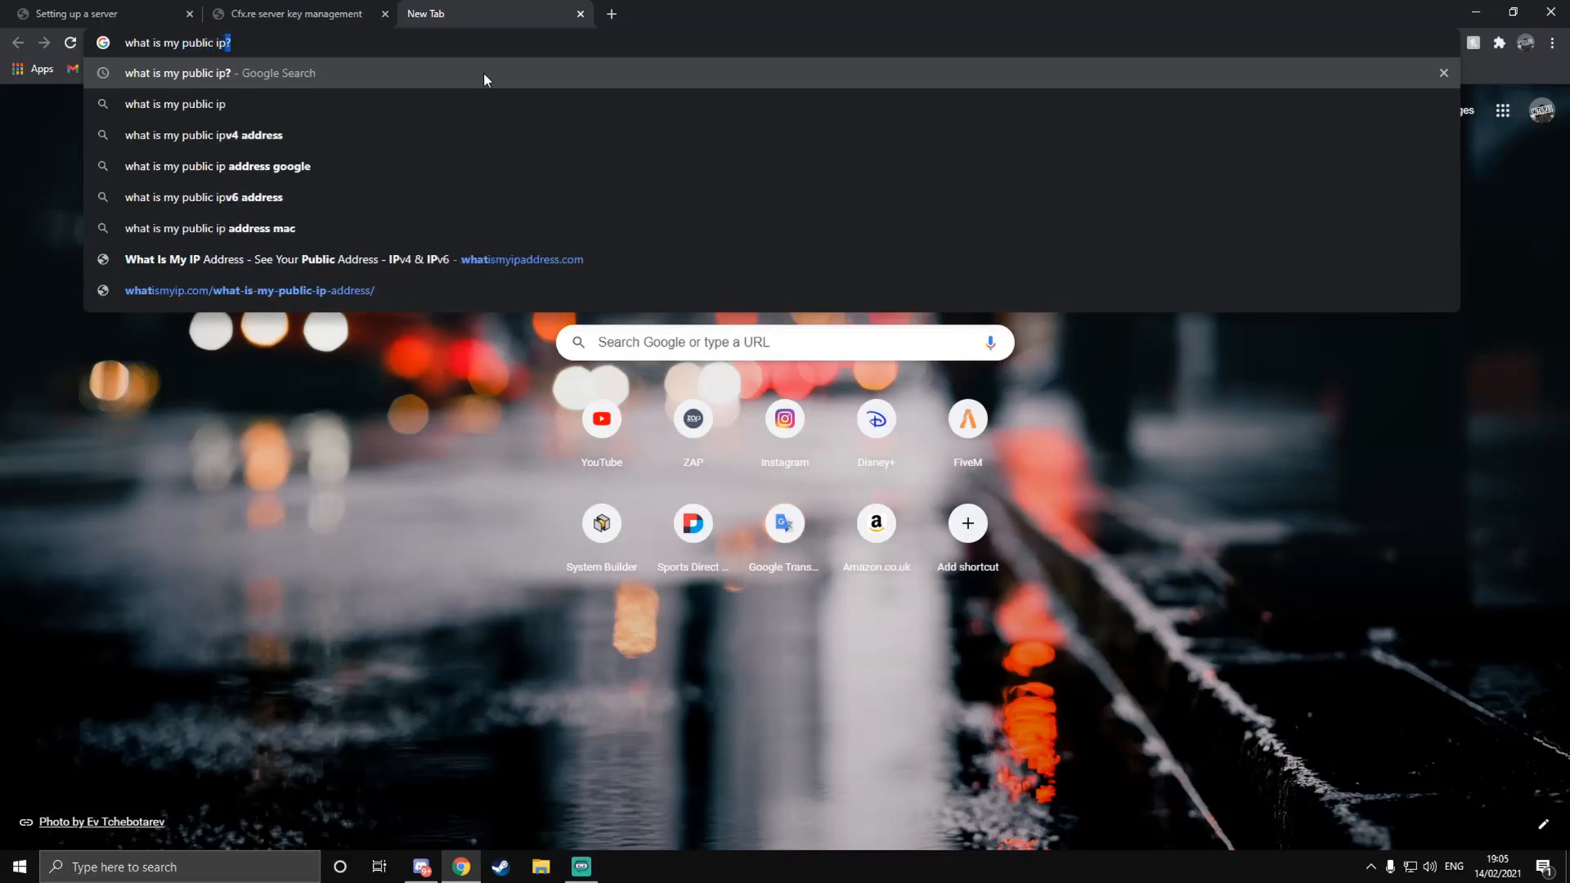
key("Return")
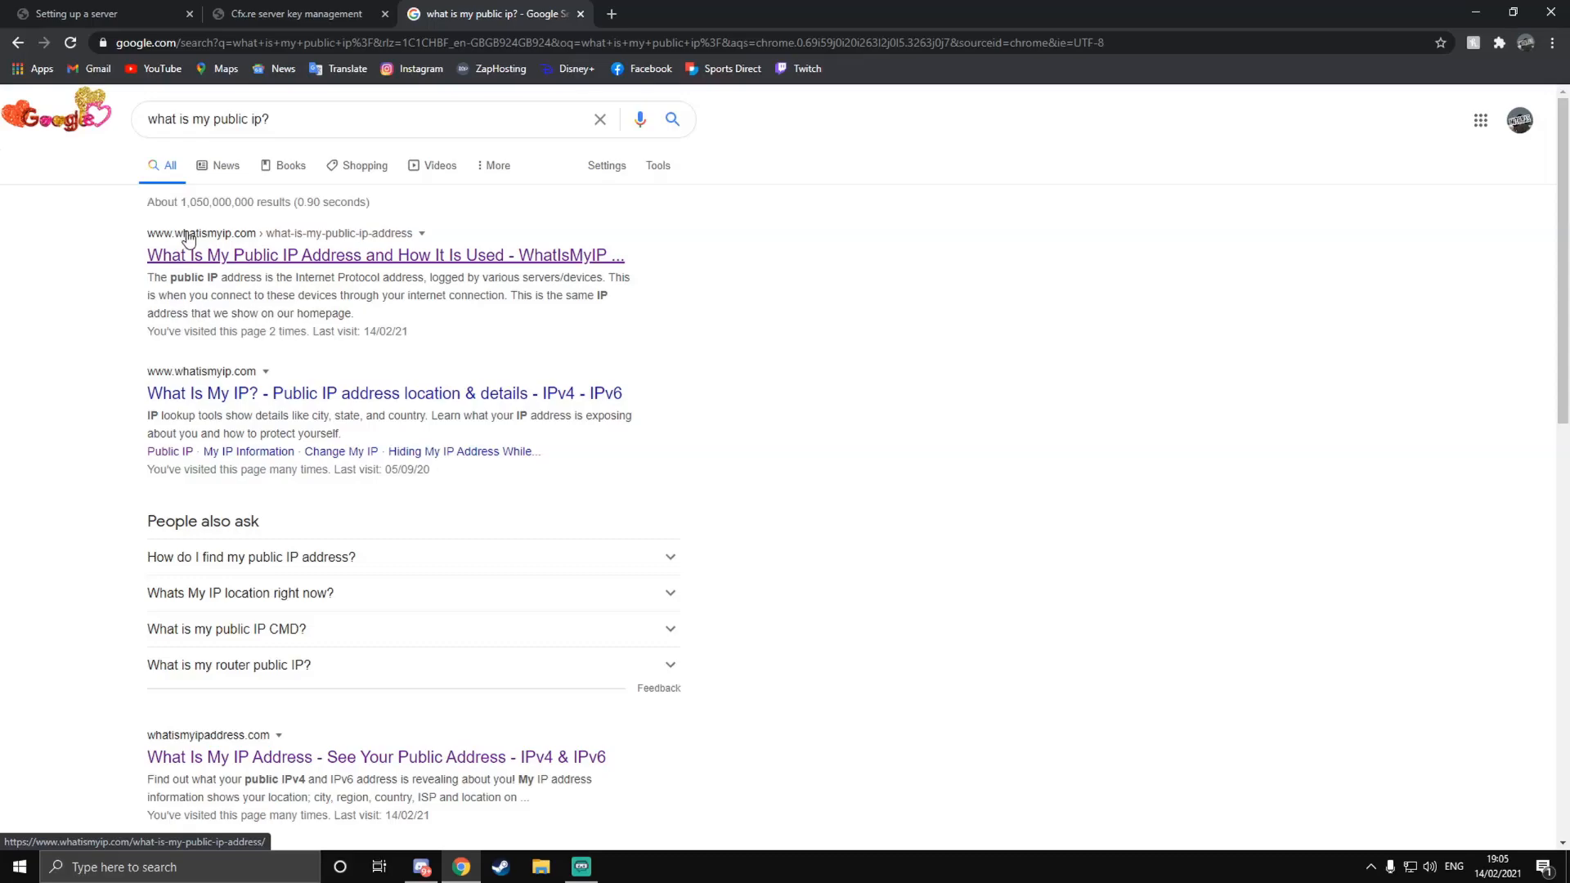
left_click(232, 256)
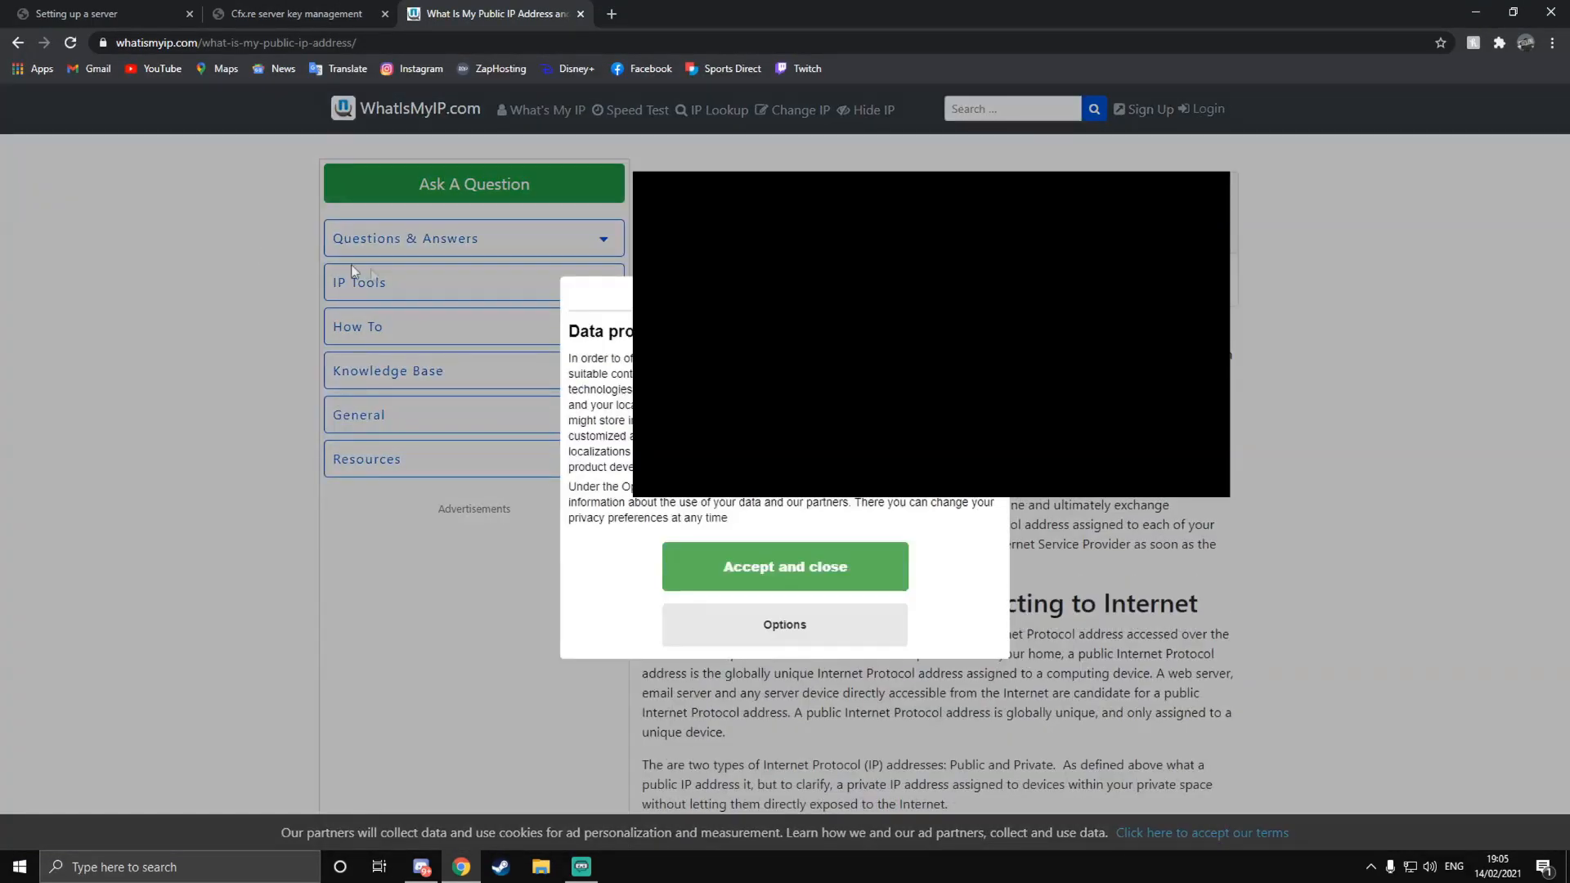
Step: Accept the site's data preferences and copy the public IP address into Keymaster's Server IP address field
left_click(841, 624)
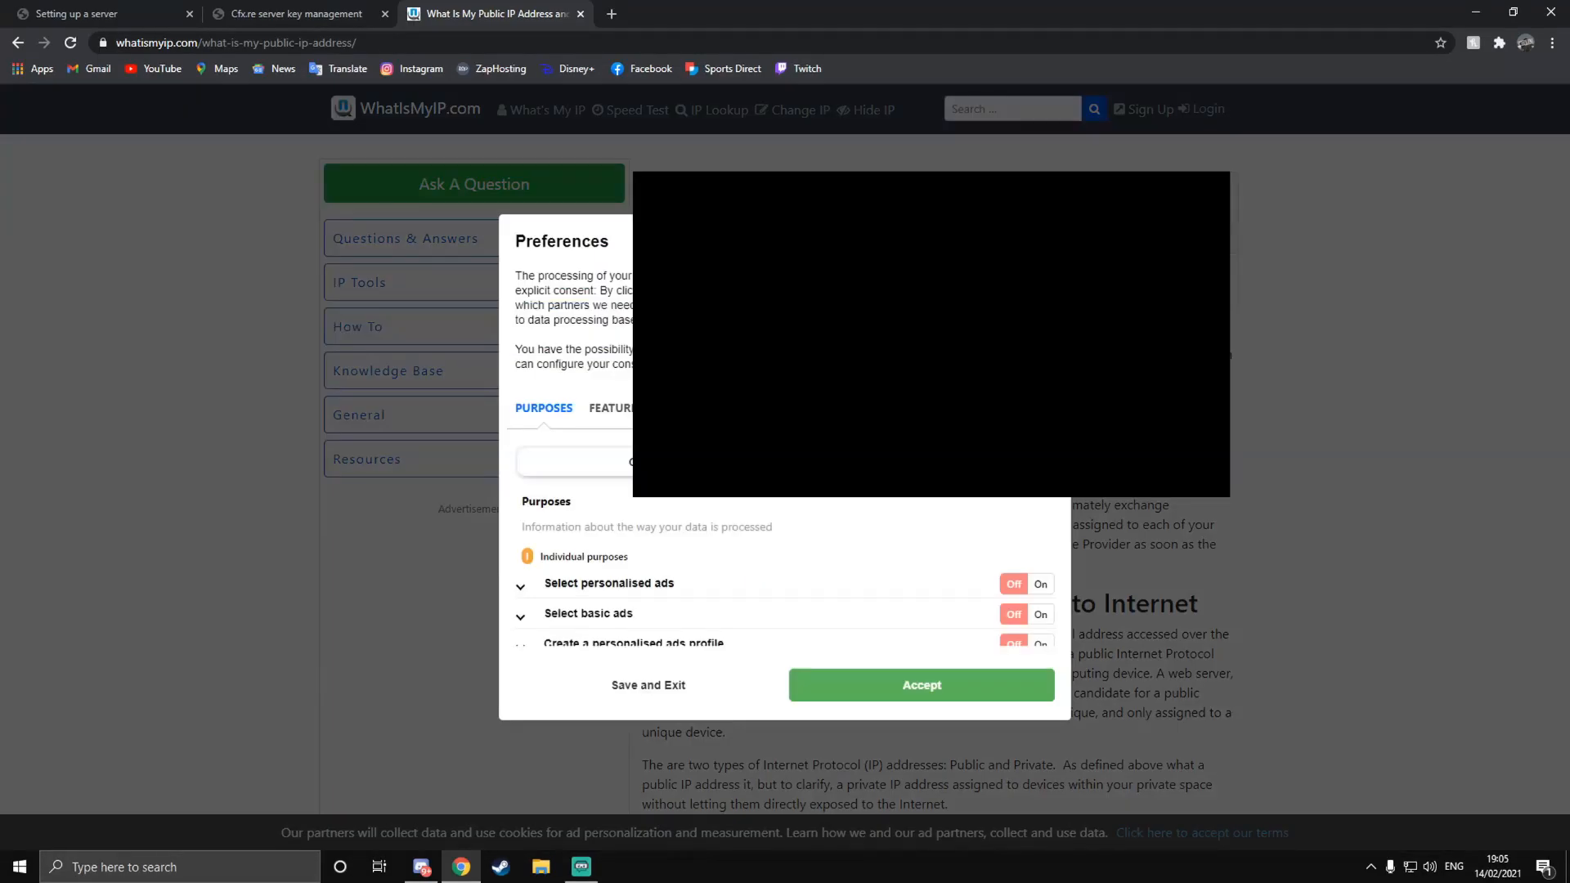
left_click(953, 687)
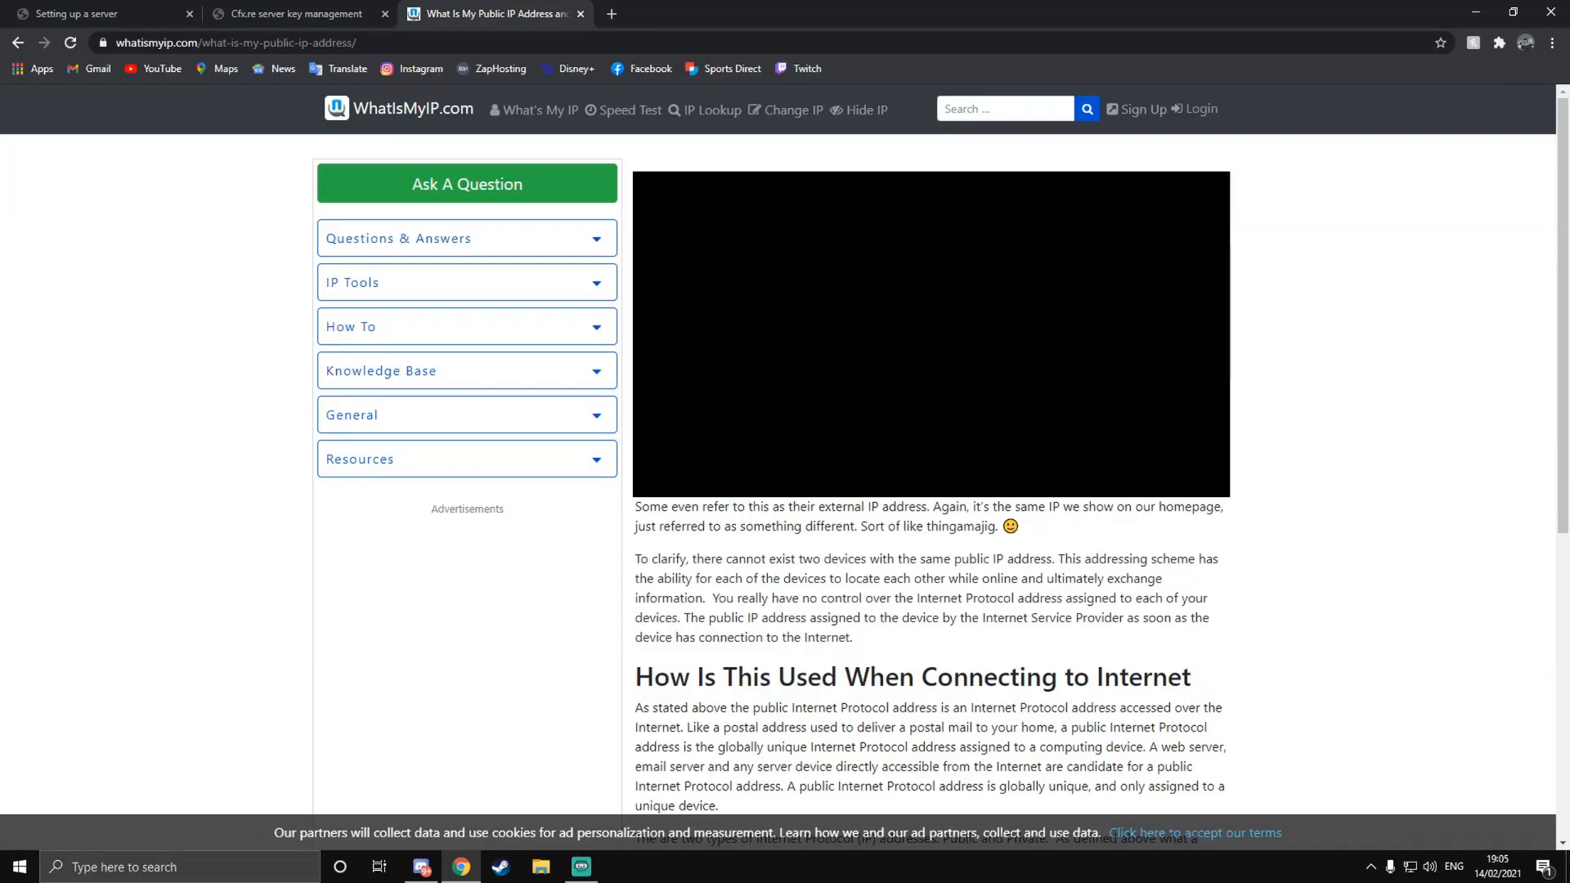
left_click(237, 12)
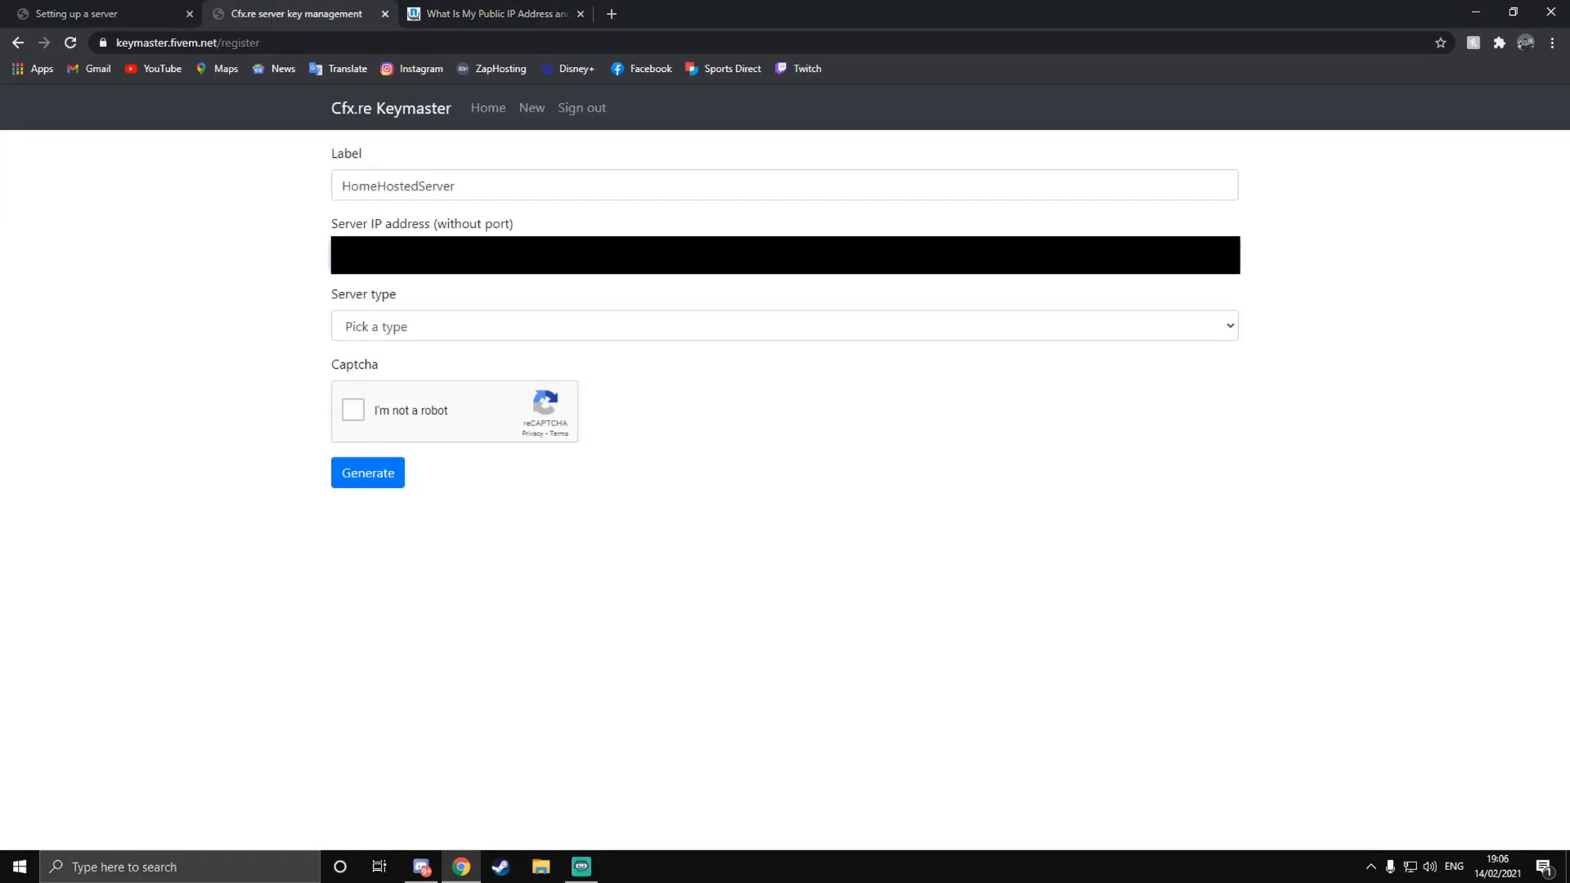
Step: Set the server type to VPS and enter "Home Hosted" as the server provider
left_click(399, 326)
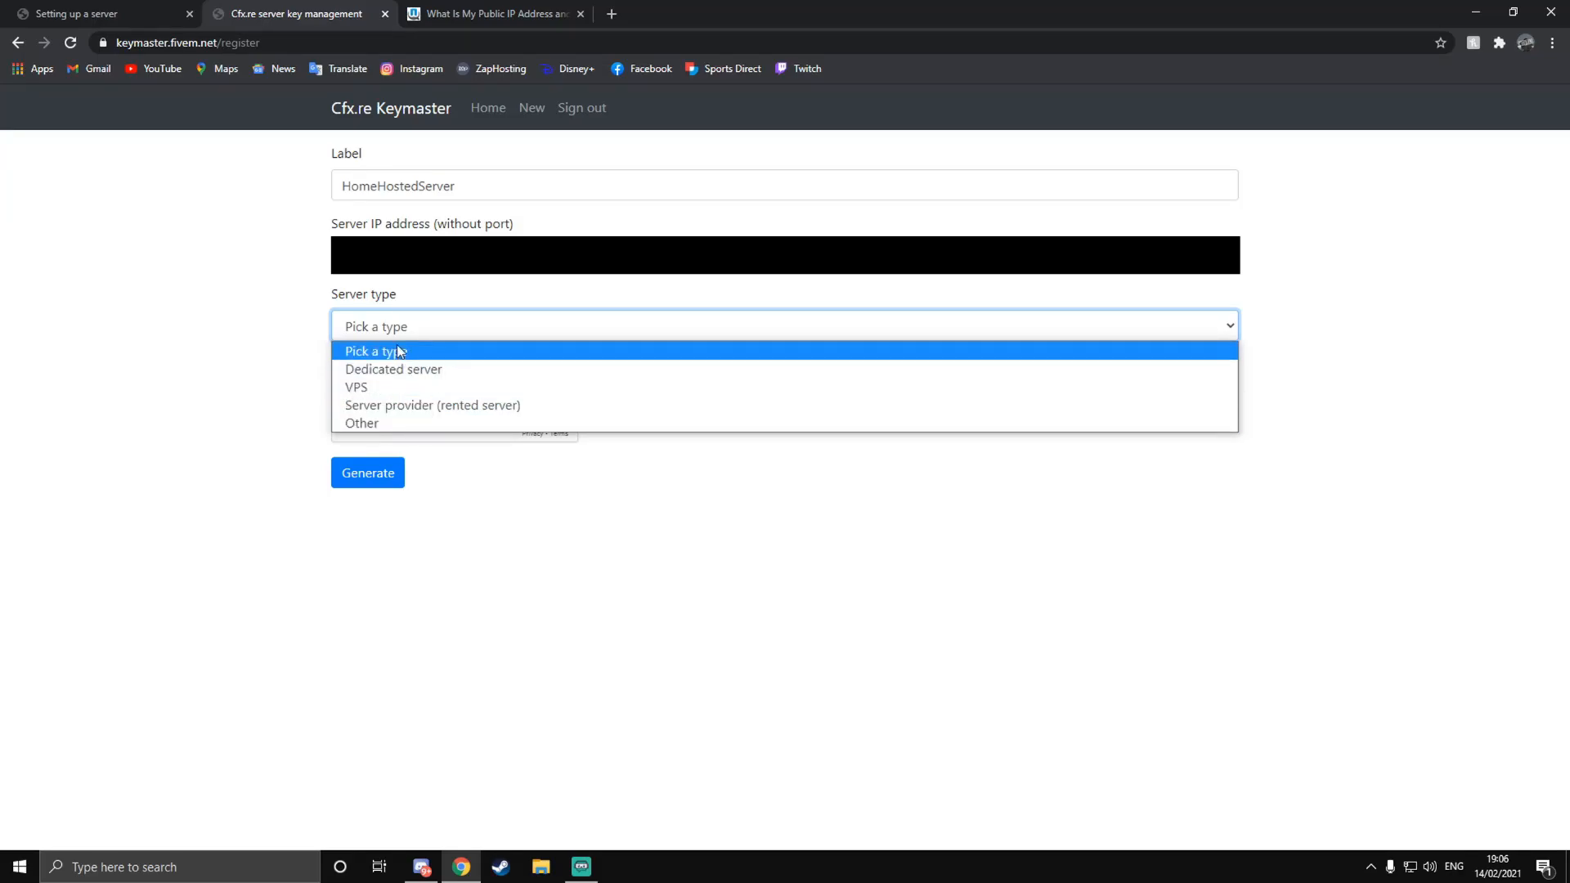
left_click(401, 386)
left_click(403, 393)
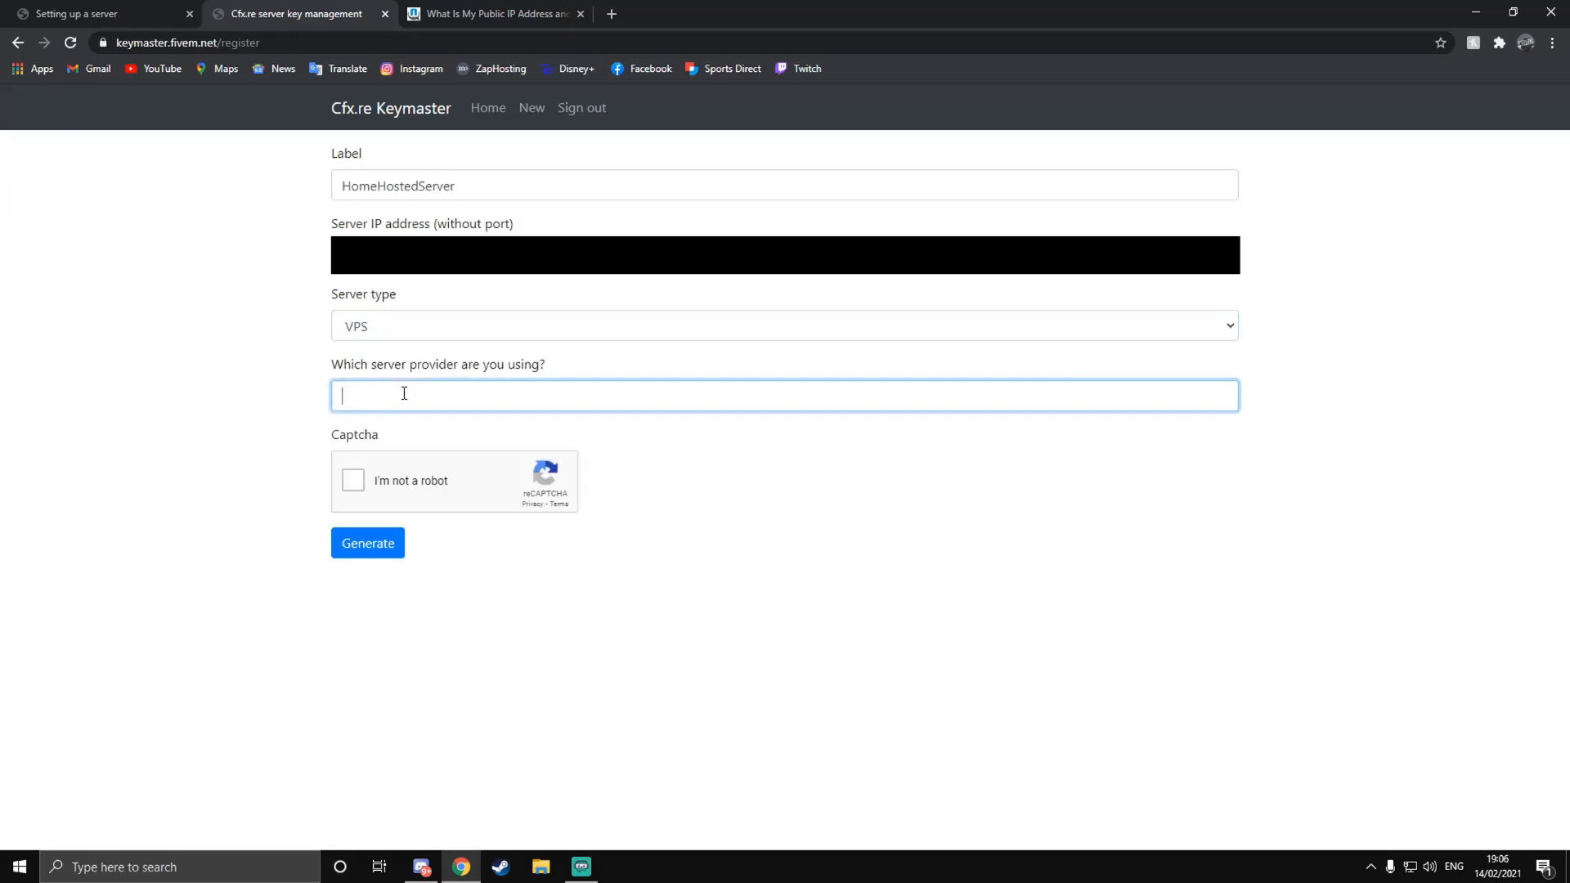
type("Home Hosted")
left_click(483, 325)
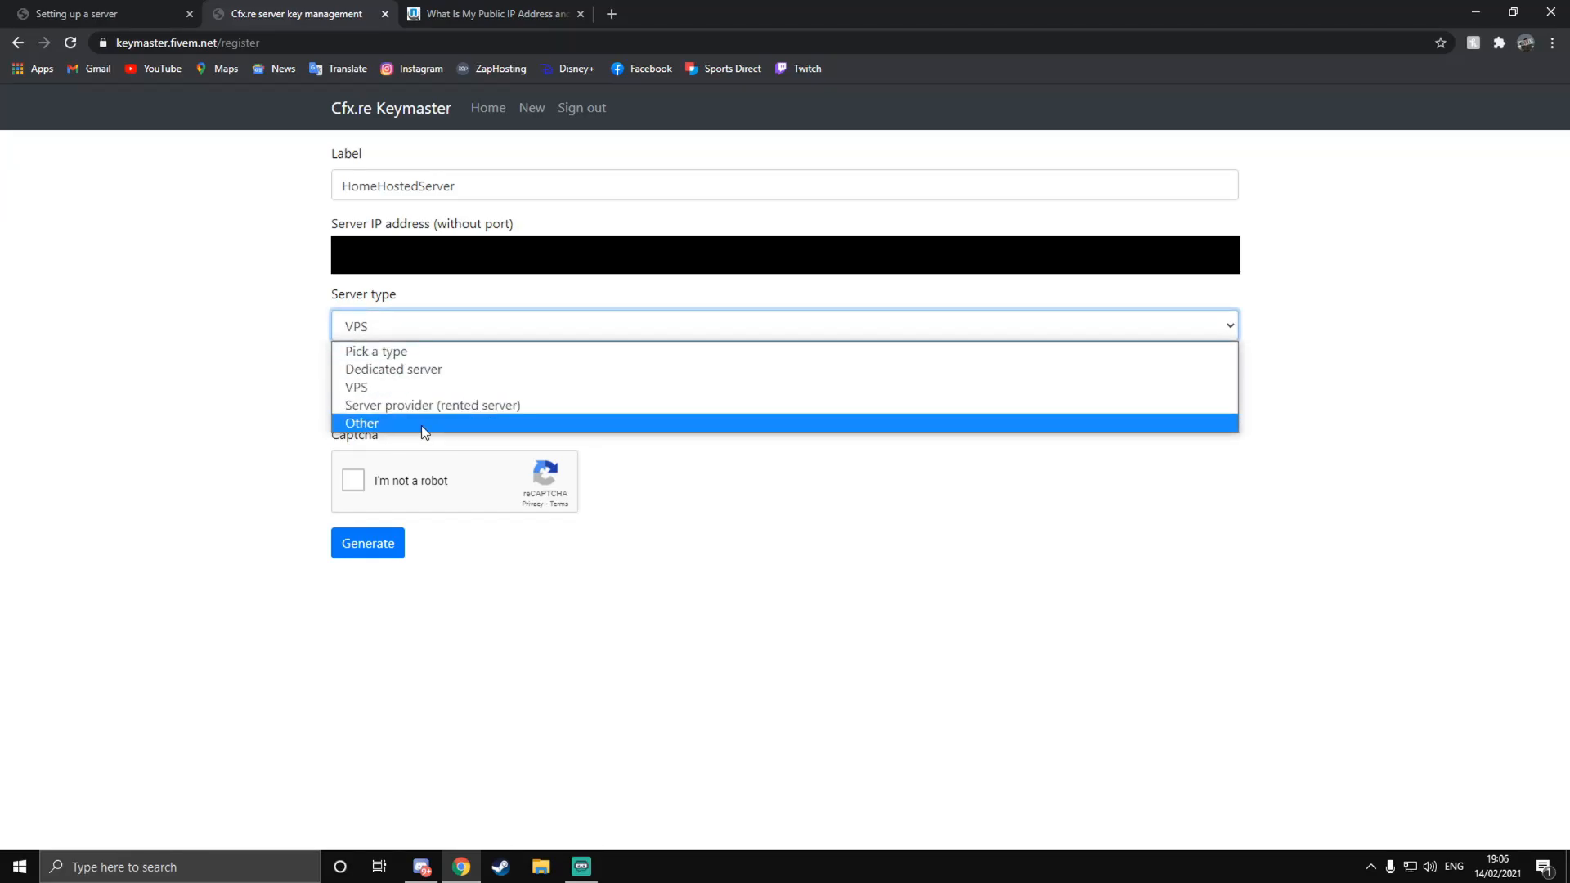
left_click(266, 393)
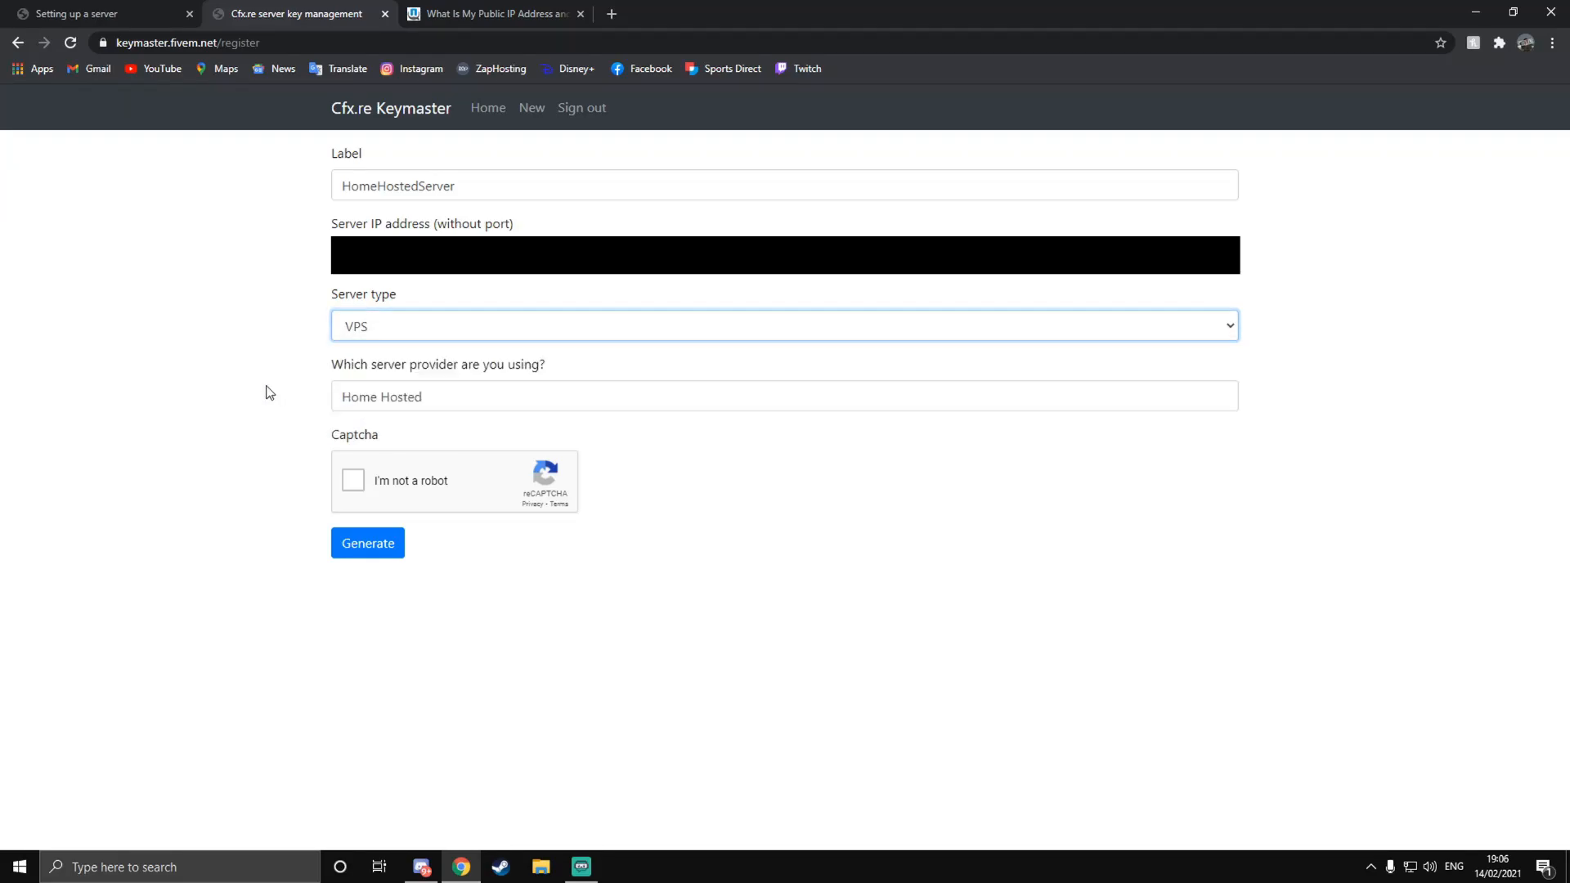
Step: Complete the captcha and generate the server key, returning to the Keymaster key list
left_click(358, 481)
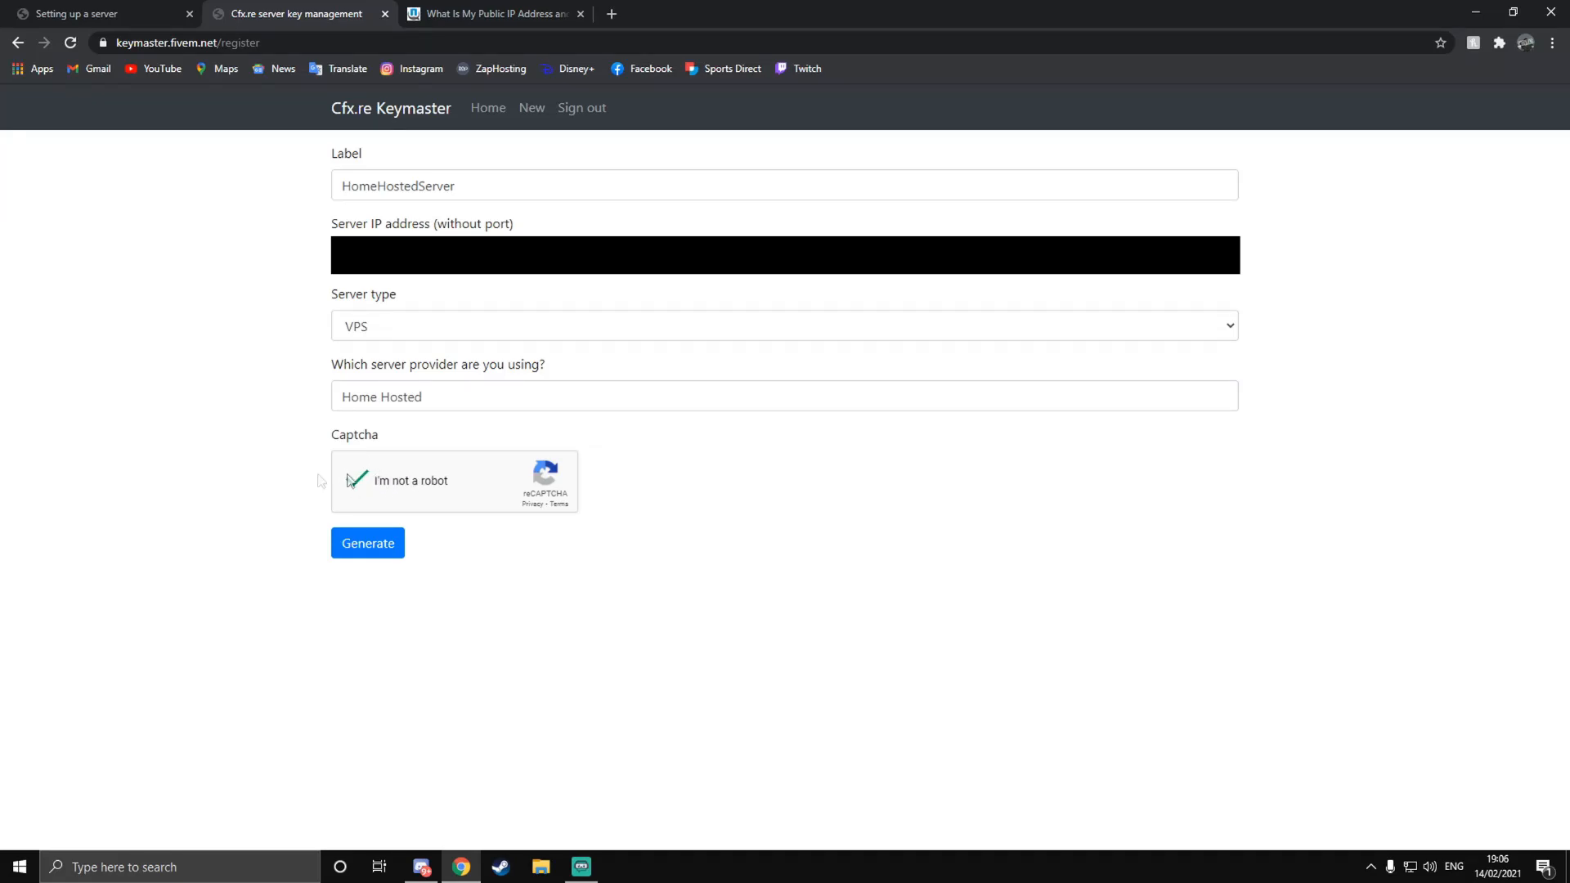
left_click(349, 545)
left_click(496, 106)
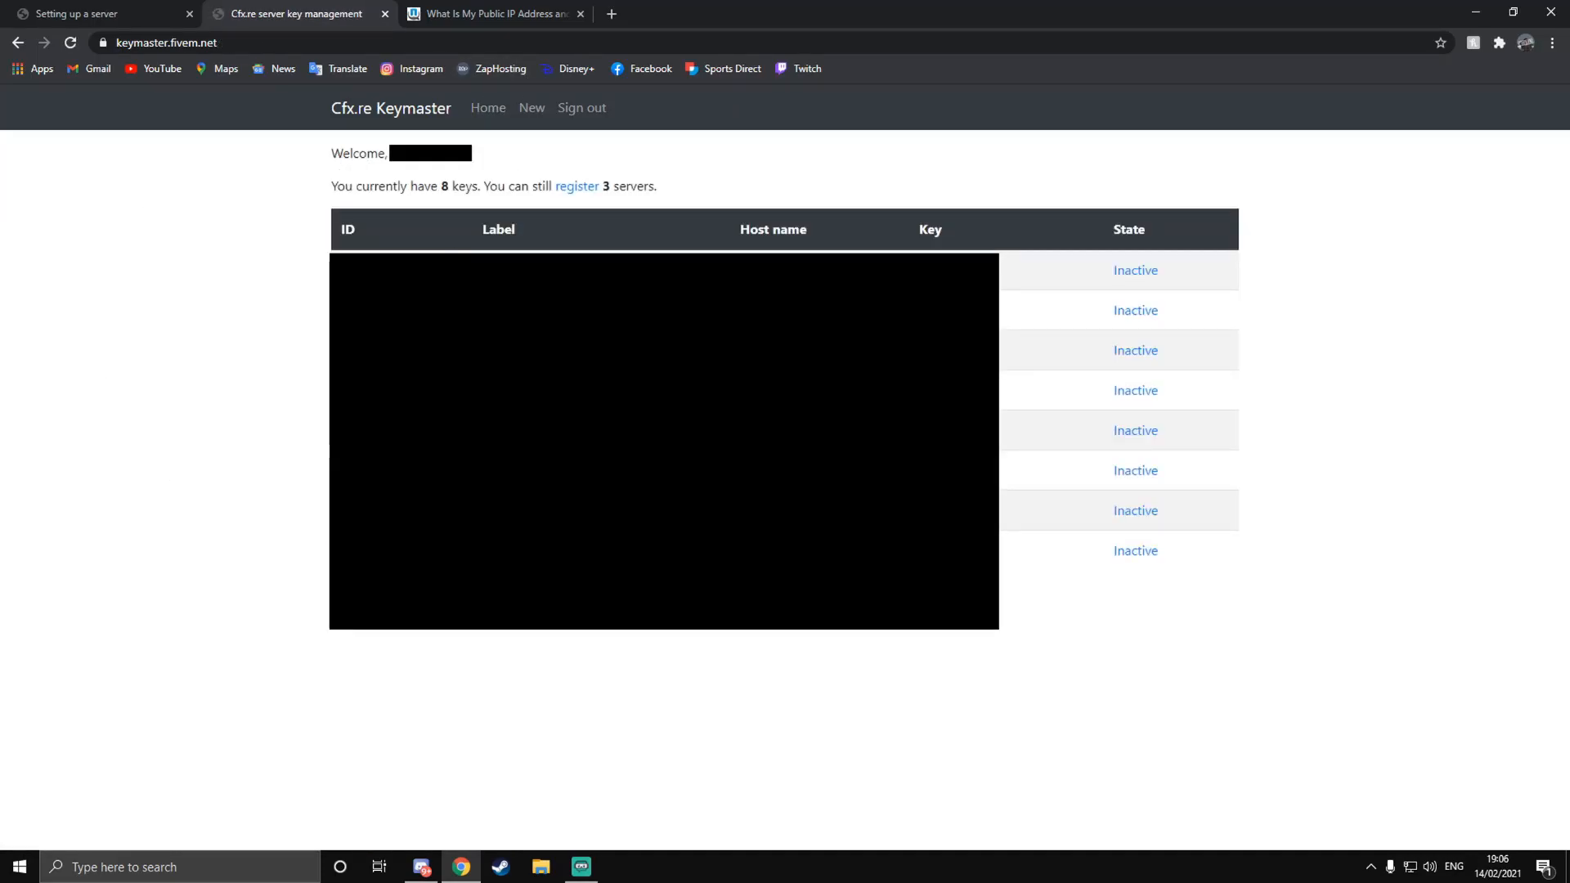
Step: Activate the first server key in the list and highlight the license key on its BFTEPC details page
left_click(1119, 278)
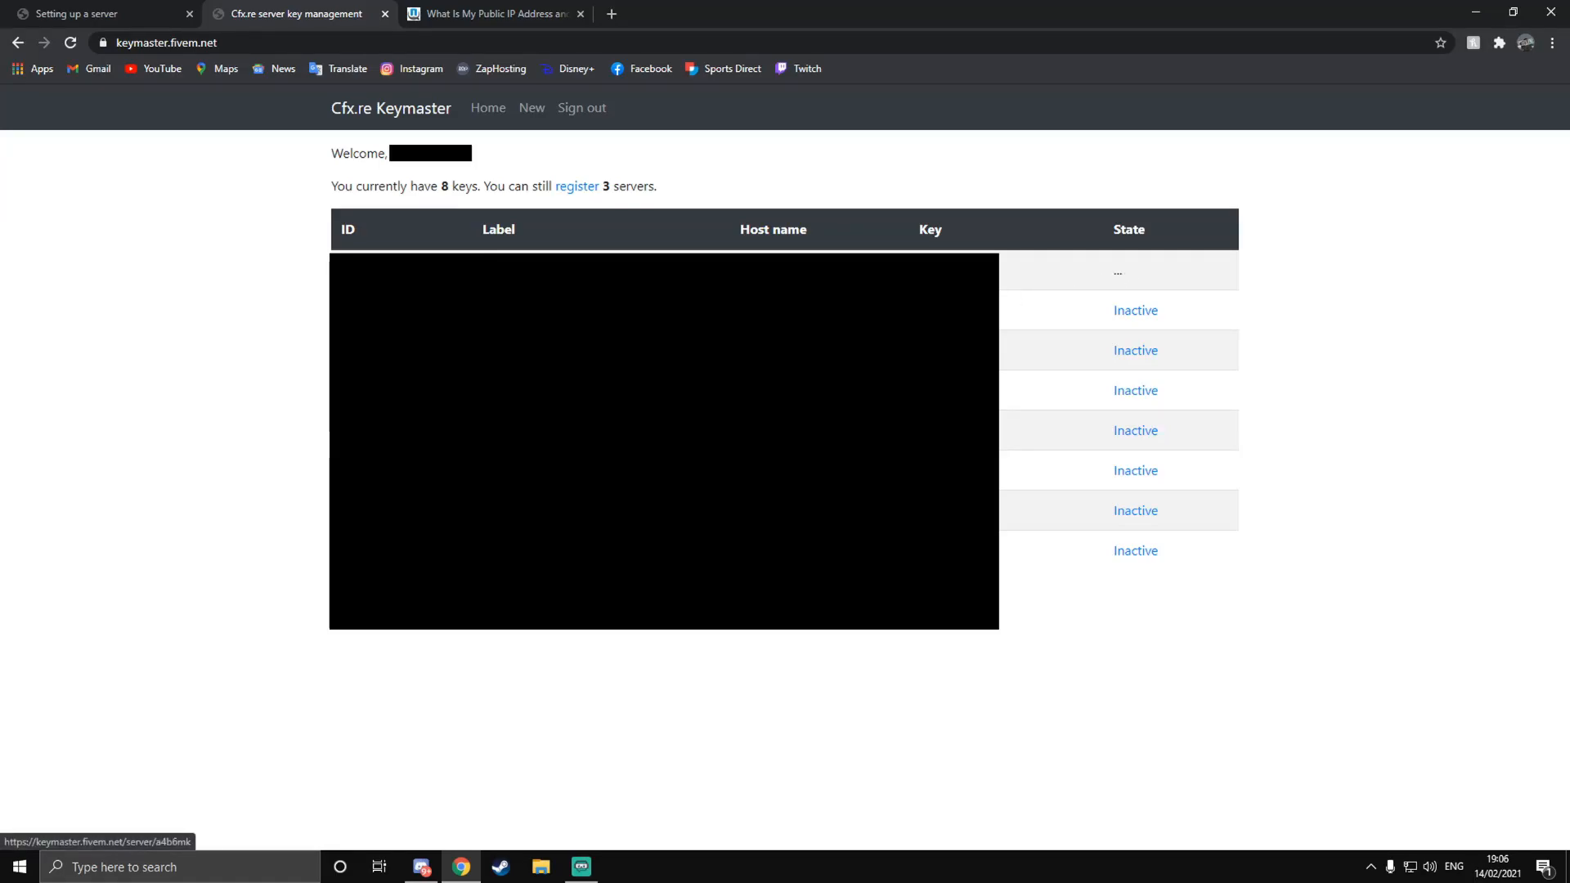
left_click(360, 271)
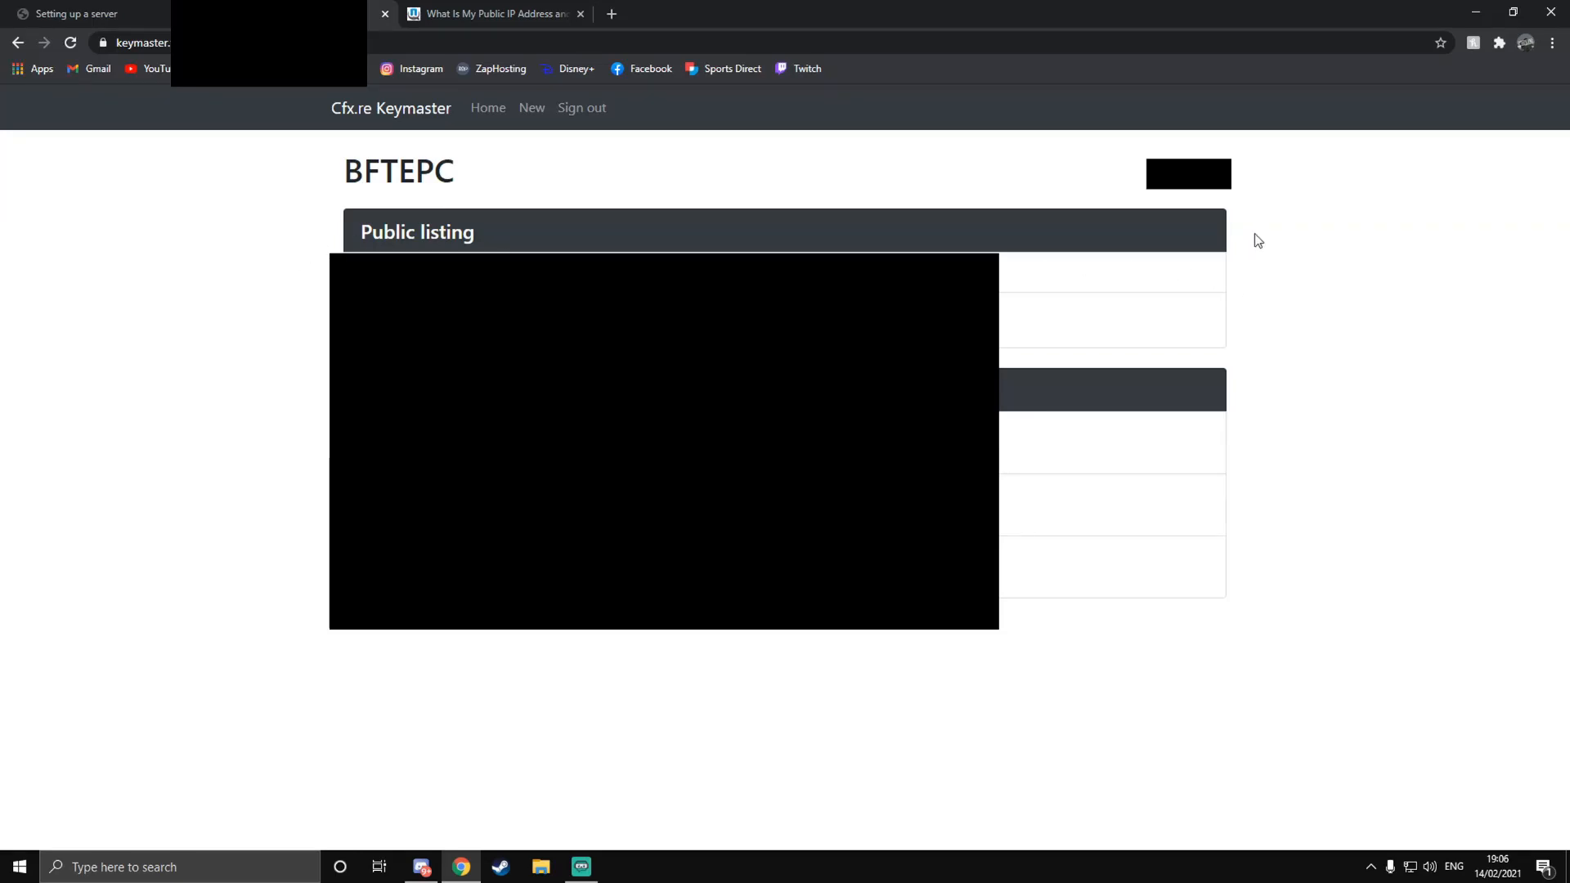
left_click_drag(1150, 177, 1249, 169)
left_click(1239, 187)
mouse_move(1228, 175)
left_mouse_down()
mouse_move(1152, 175)
mouse_move(1237, 176)
left_mouse_up()
left_click(1153, 175)
left_click(1239, 178)
left_click(436, 119)
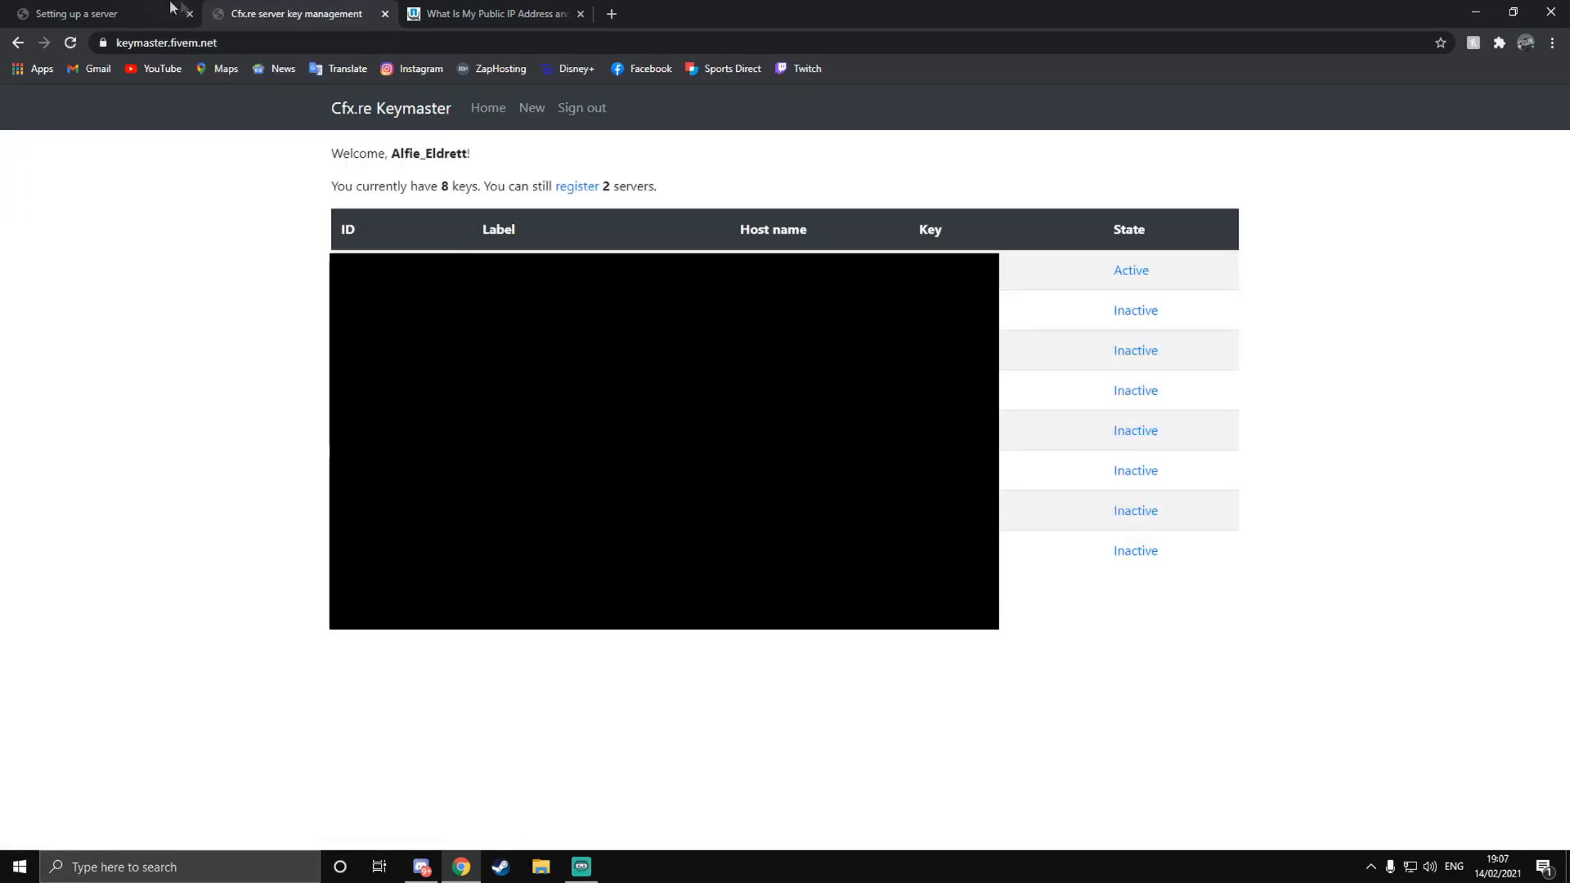
Step: Close the WhatIsMyIP.com page while keeping the Keymaster key list open
left_click(384, 14)
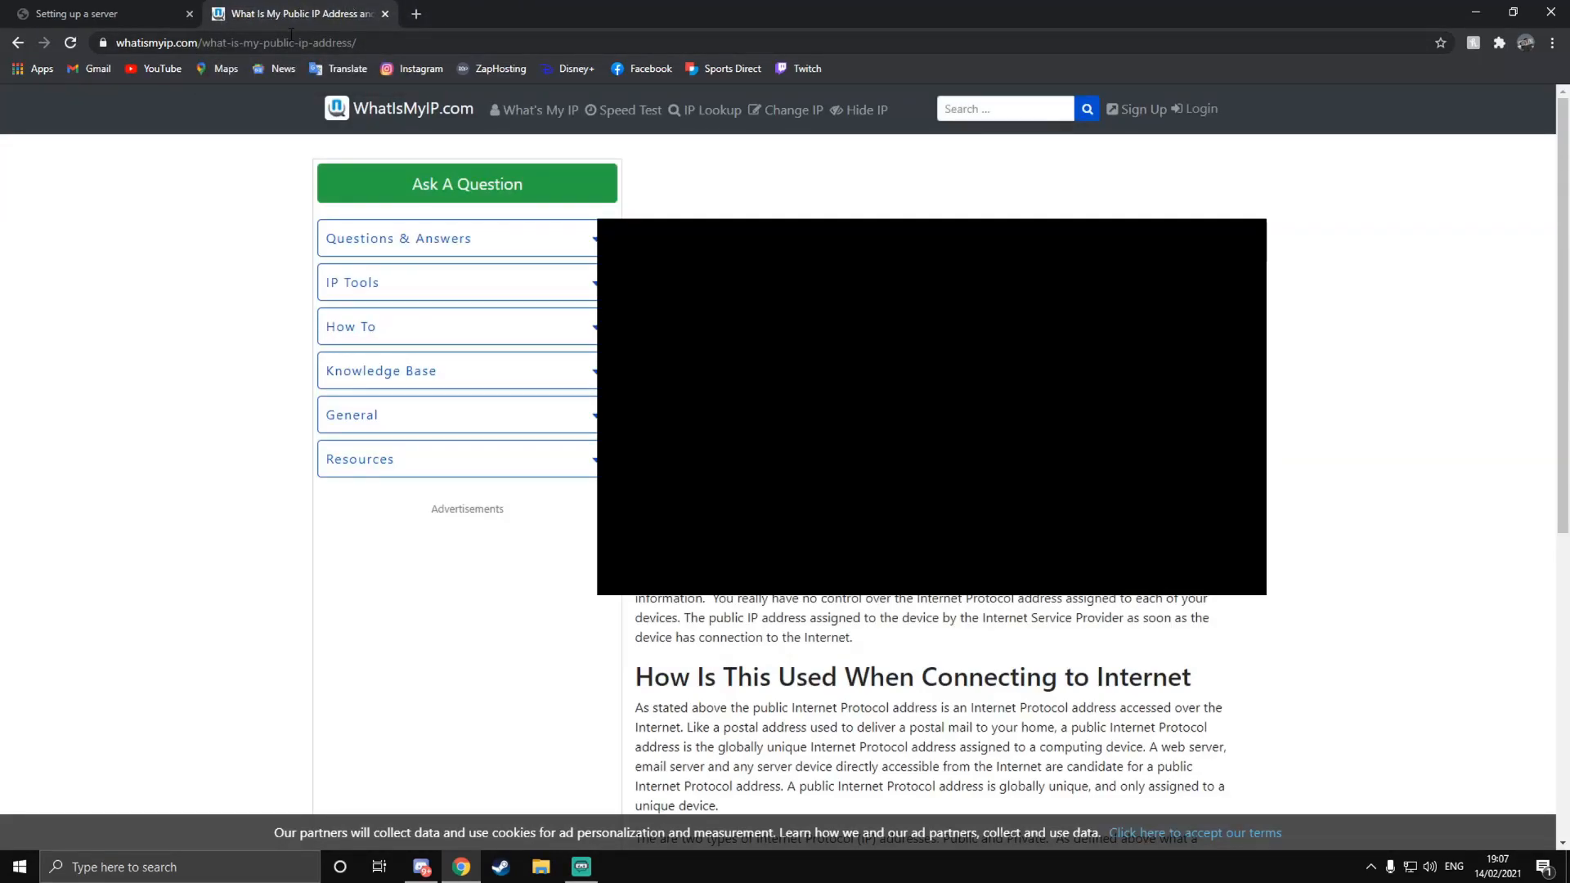
key("ctrl+shift+t")
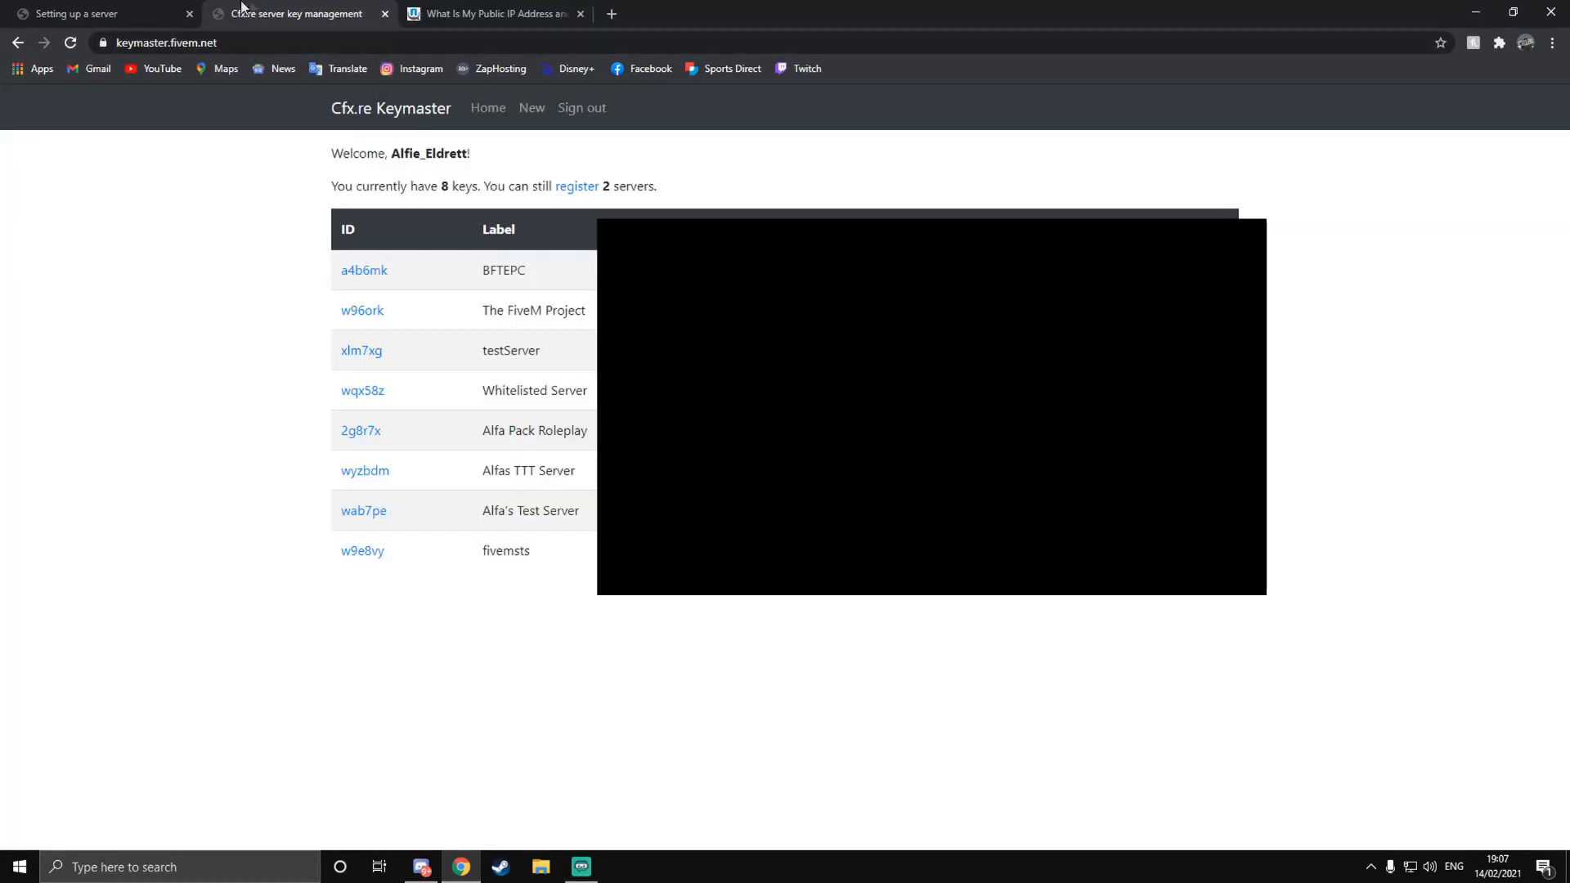
left_click(490, 14)
left_click(579, 13)
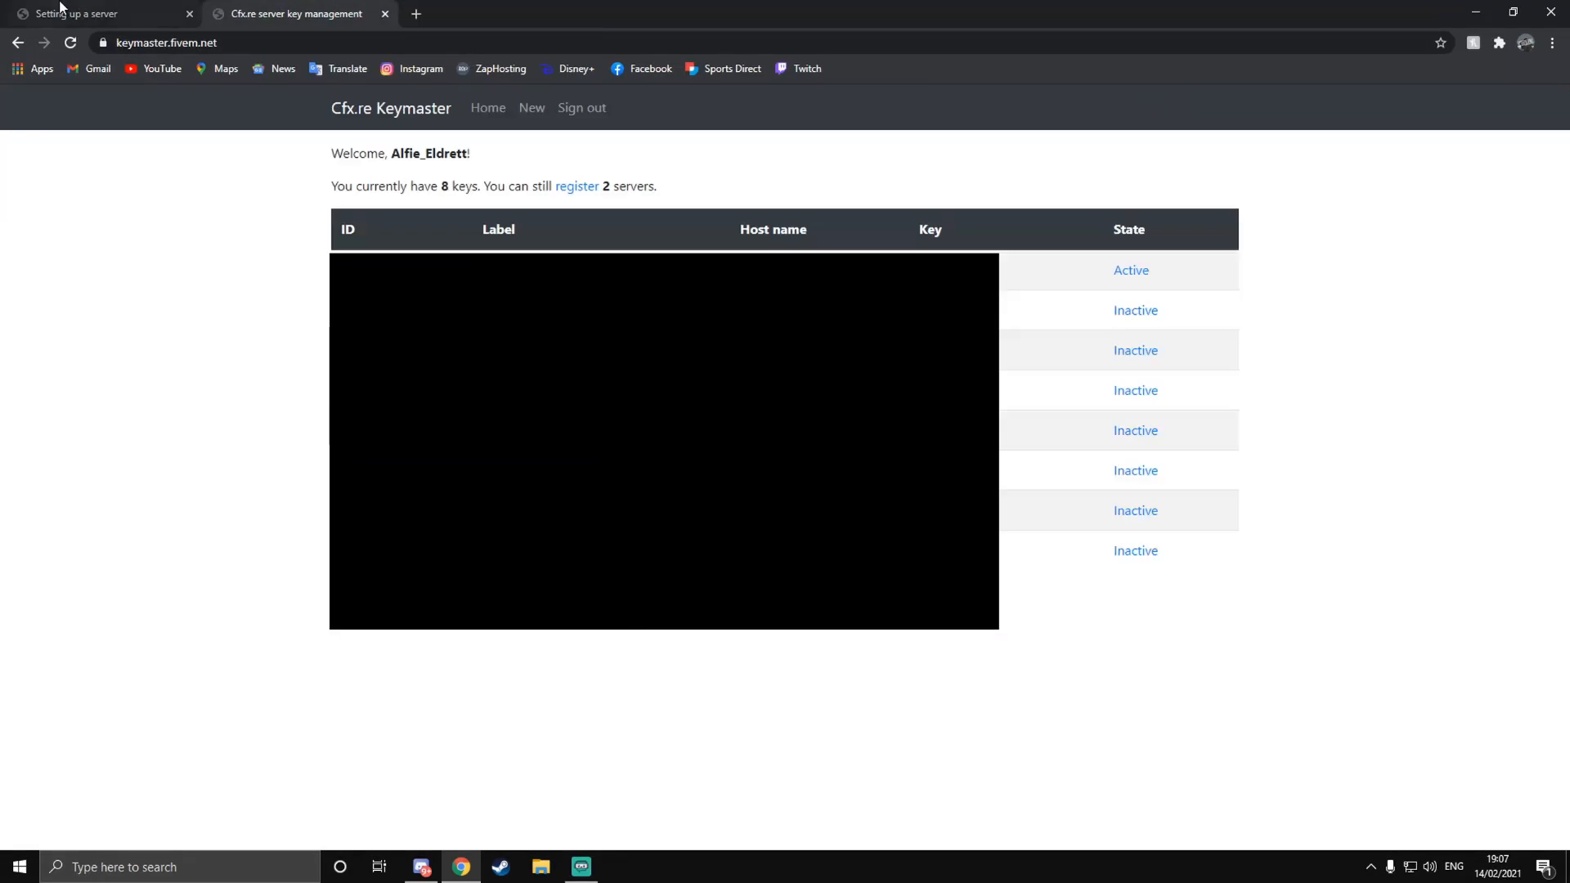
Step: Return to the FiveM setup guide and open the artifacts server page listing the Windows server builds
left_click(77, 13)
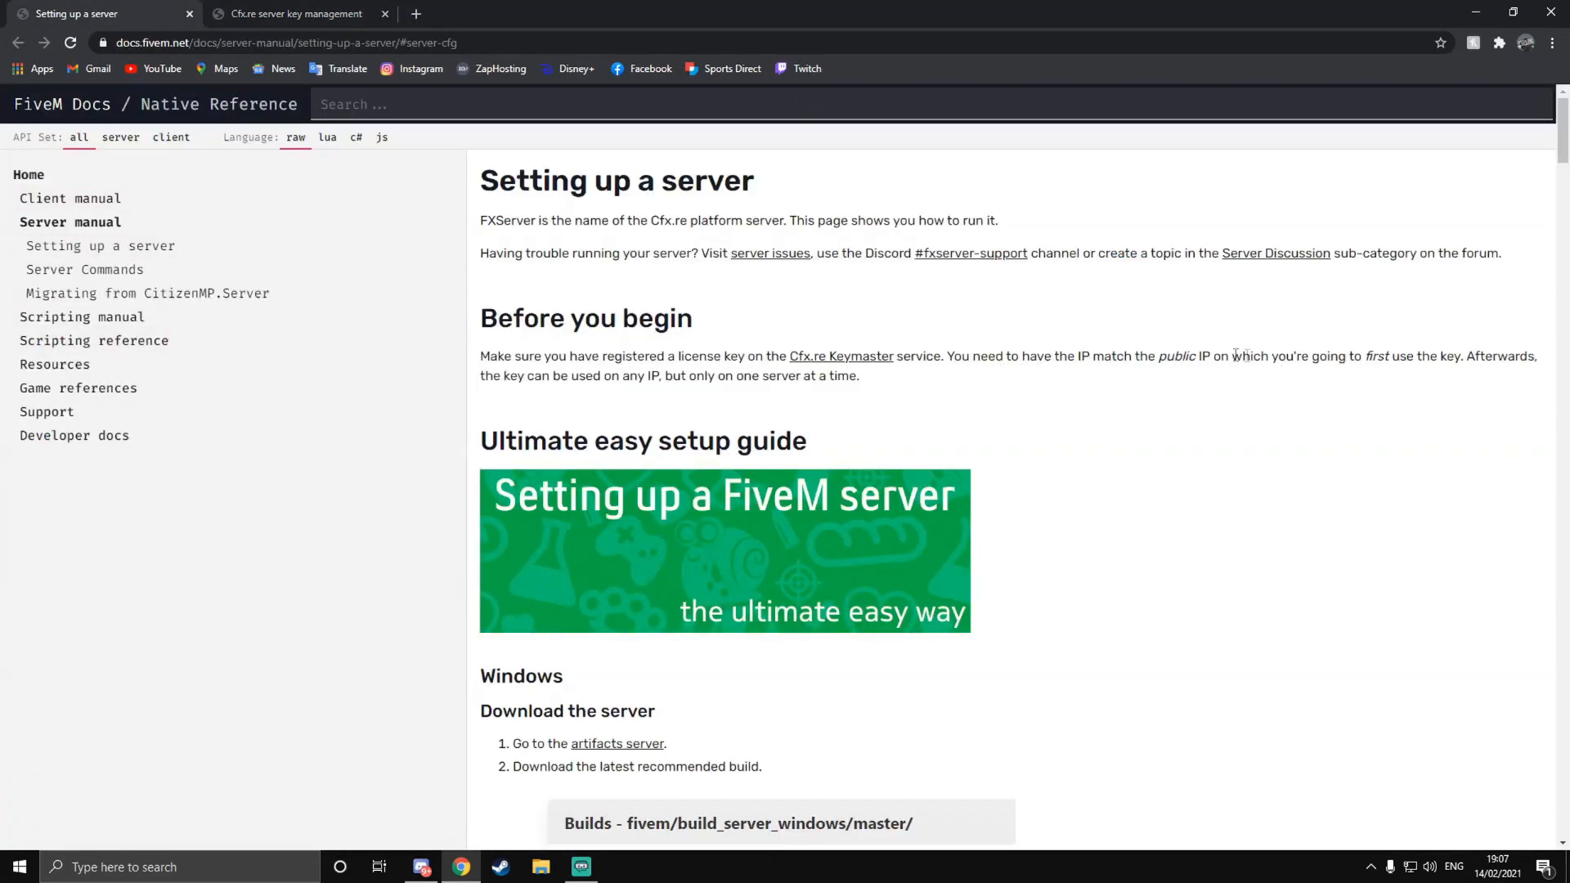
scroll(720, 413, "down", 3)
scroll(640, 456, "down", 1)
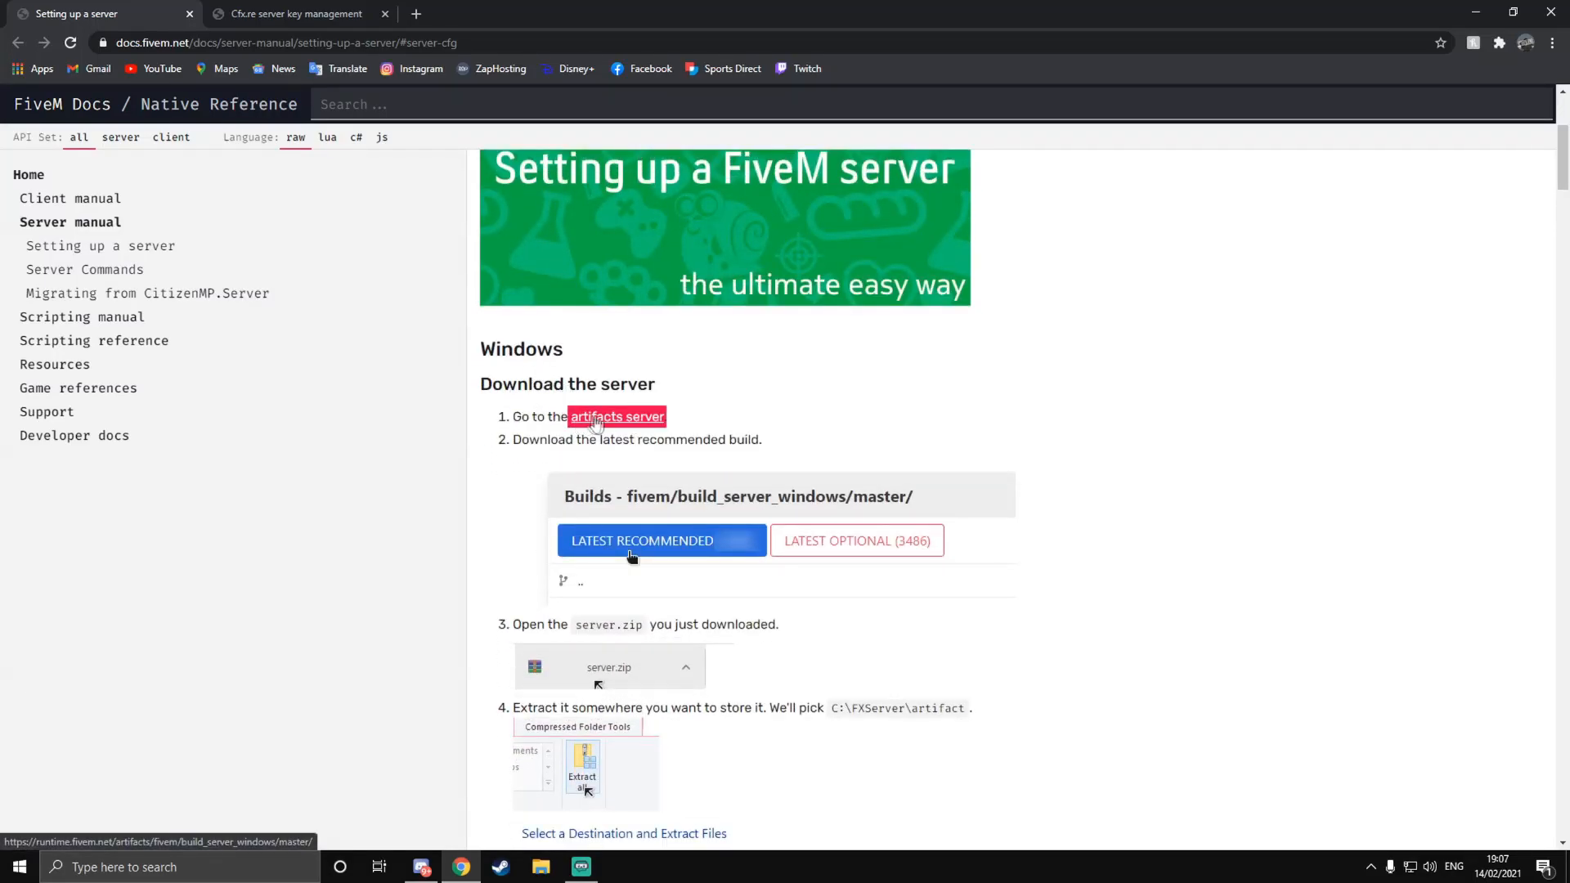
left_click(622, 419)
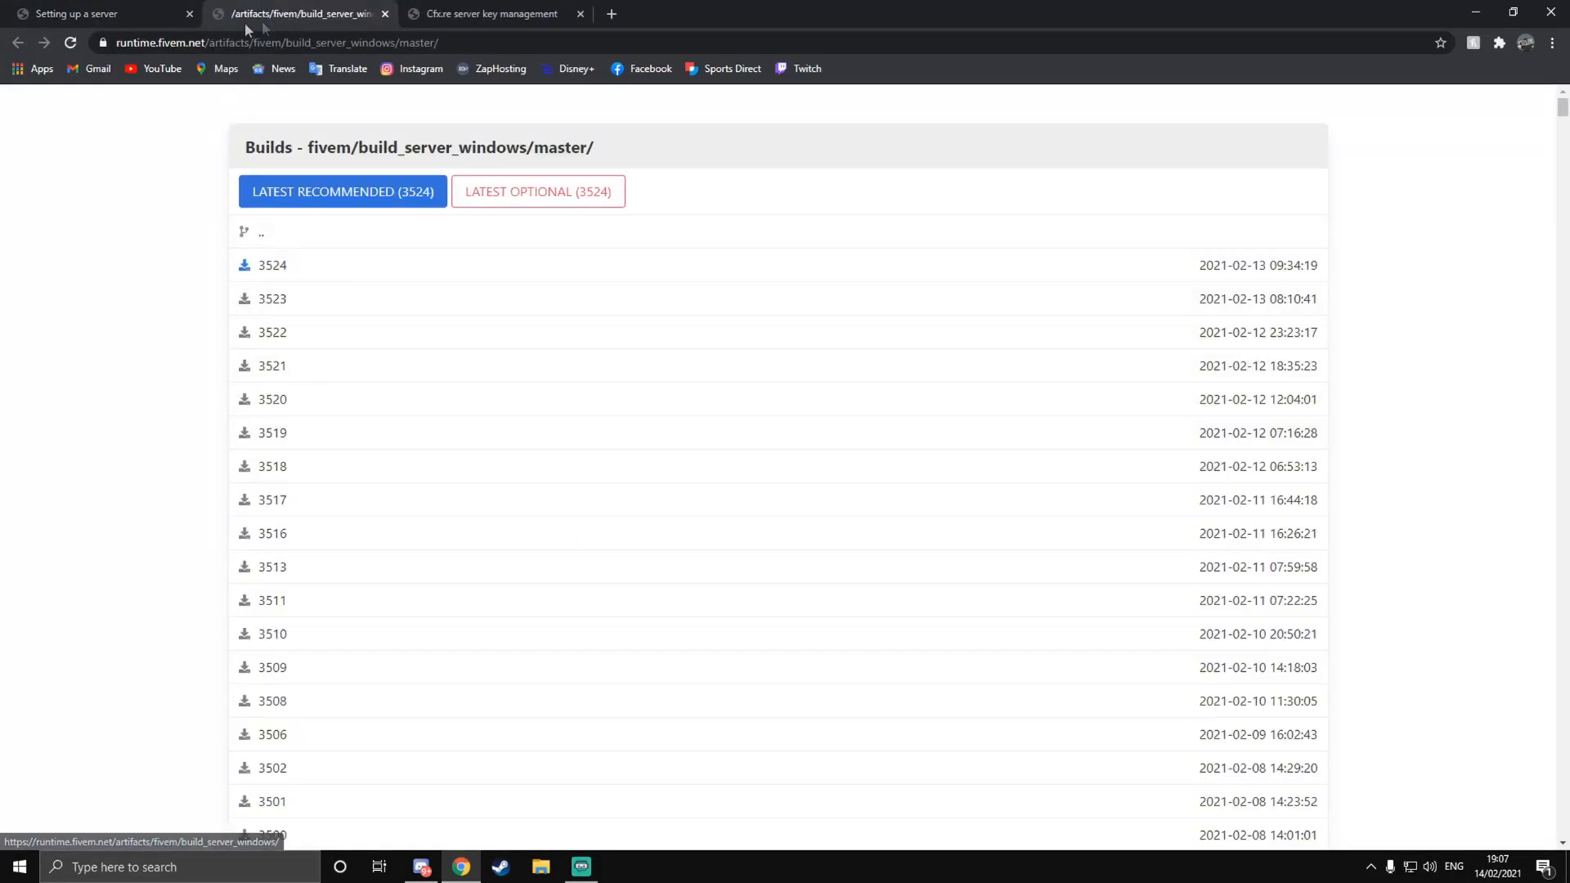
left_click(297, 44)
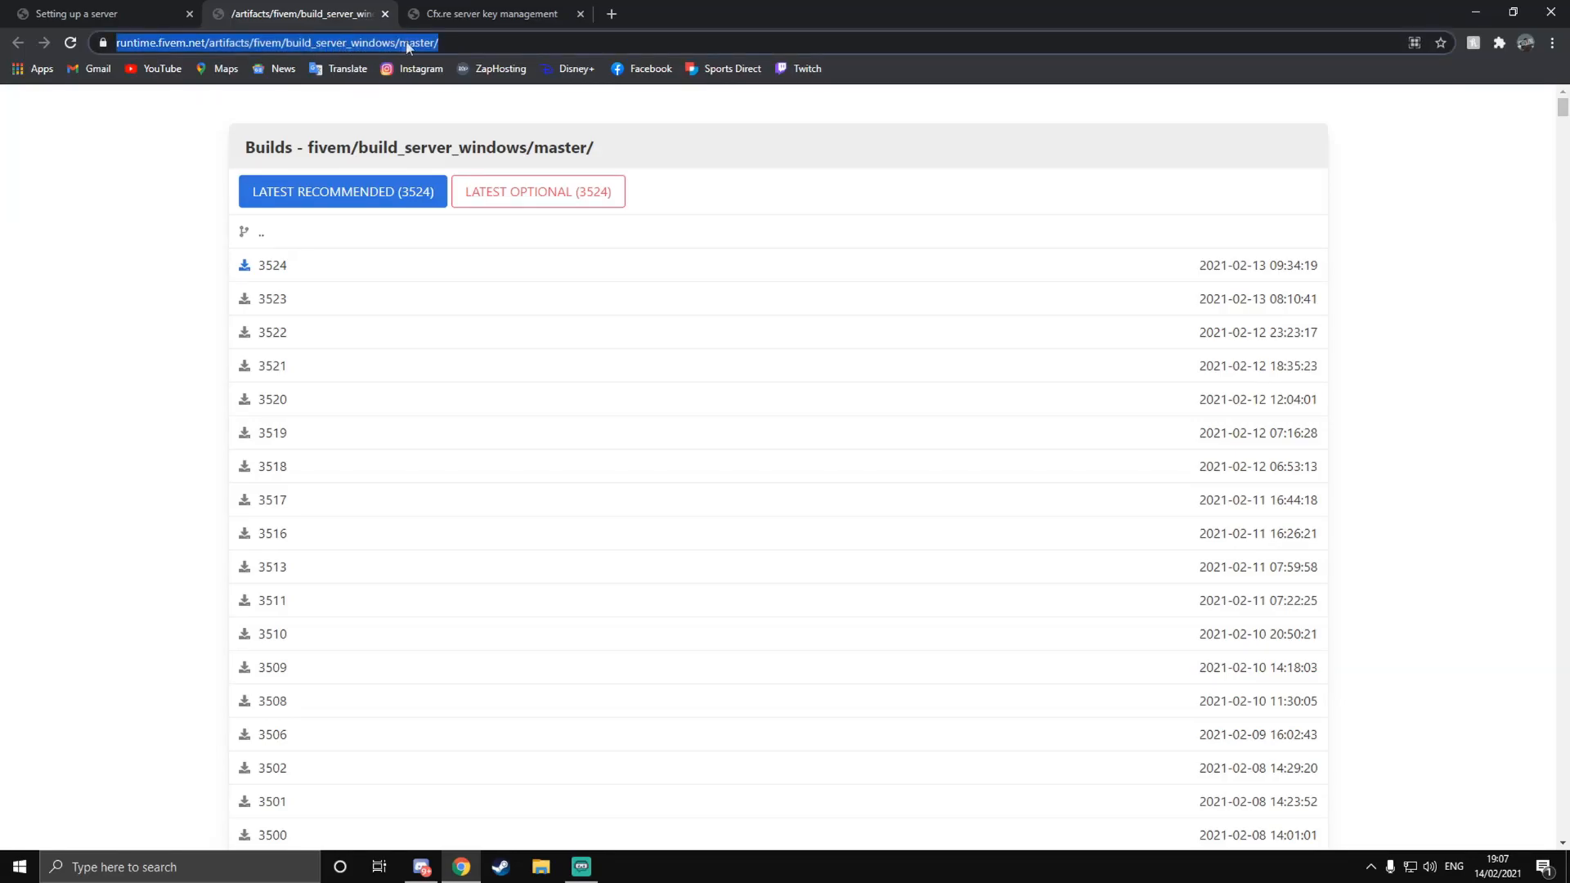
left_click(164, 200)
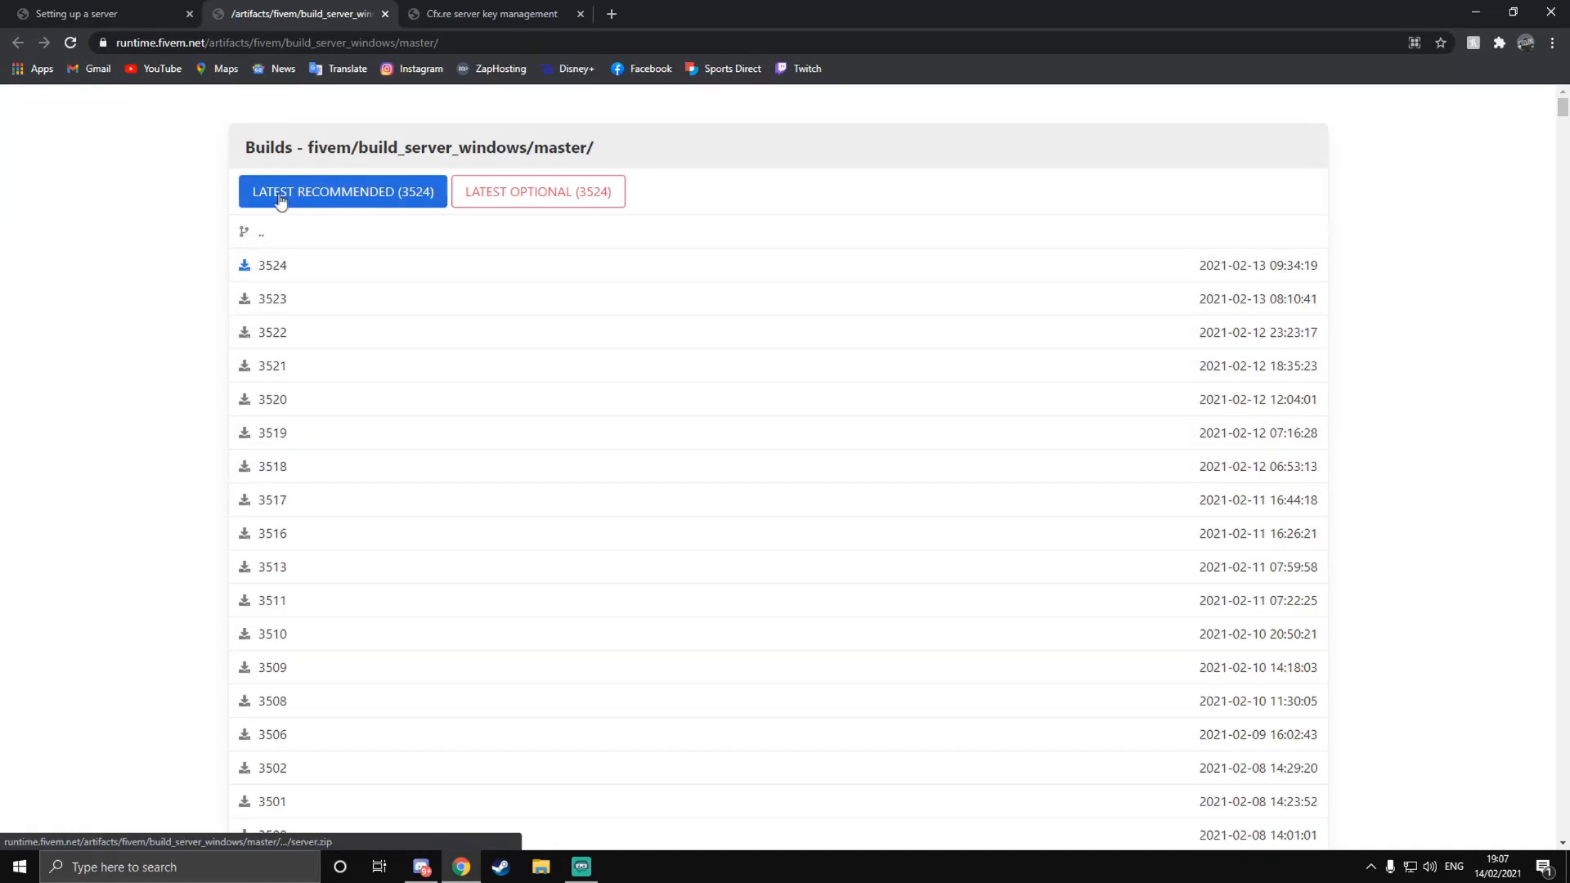
Step: Download the latest recommended Windows build as server.zip into a new folder named HomeHostedFiveMServer on Local Disk (C:)
left_click(310, 191)
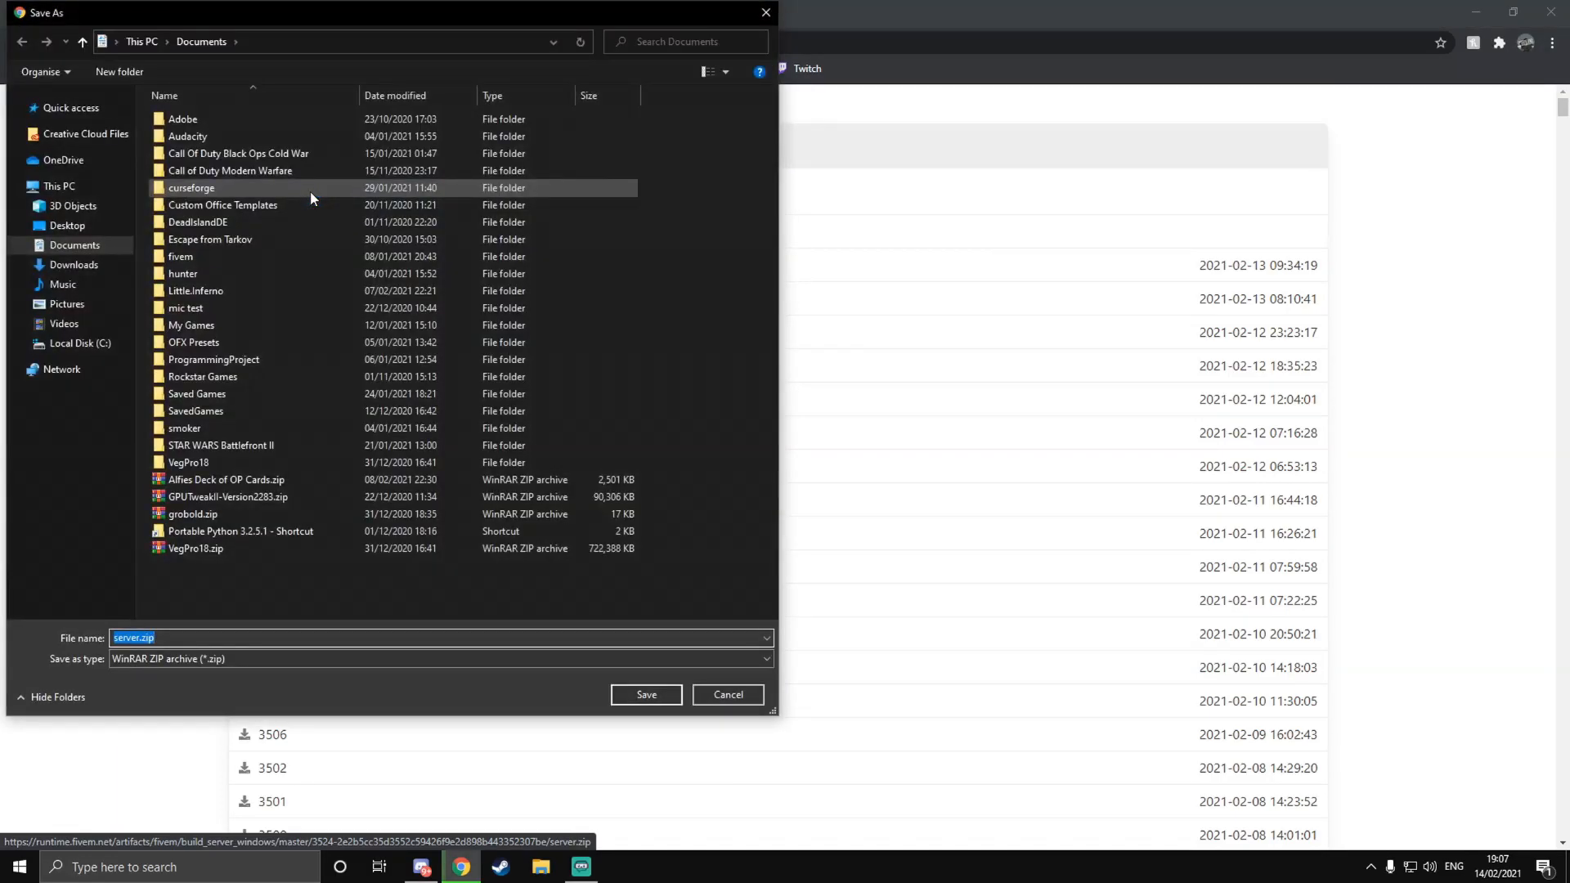
left_click(64, 347)
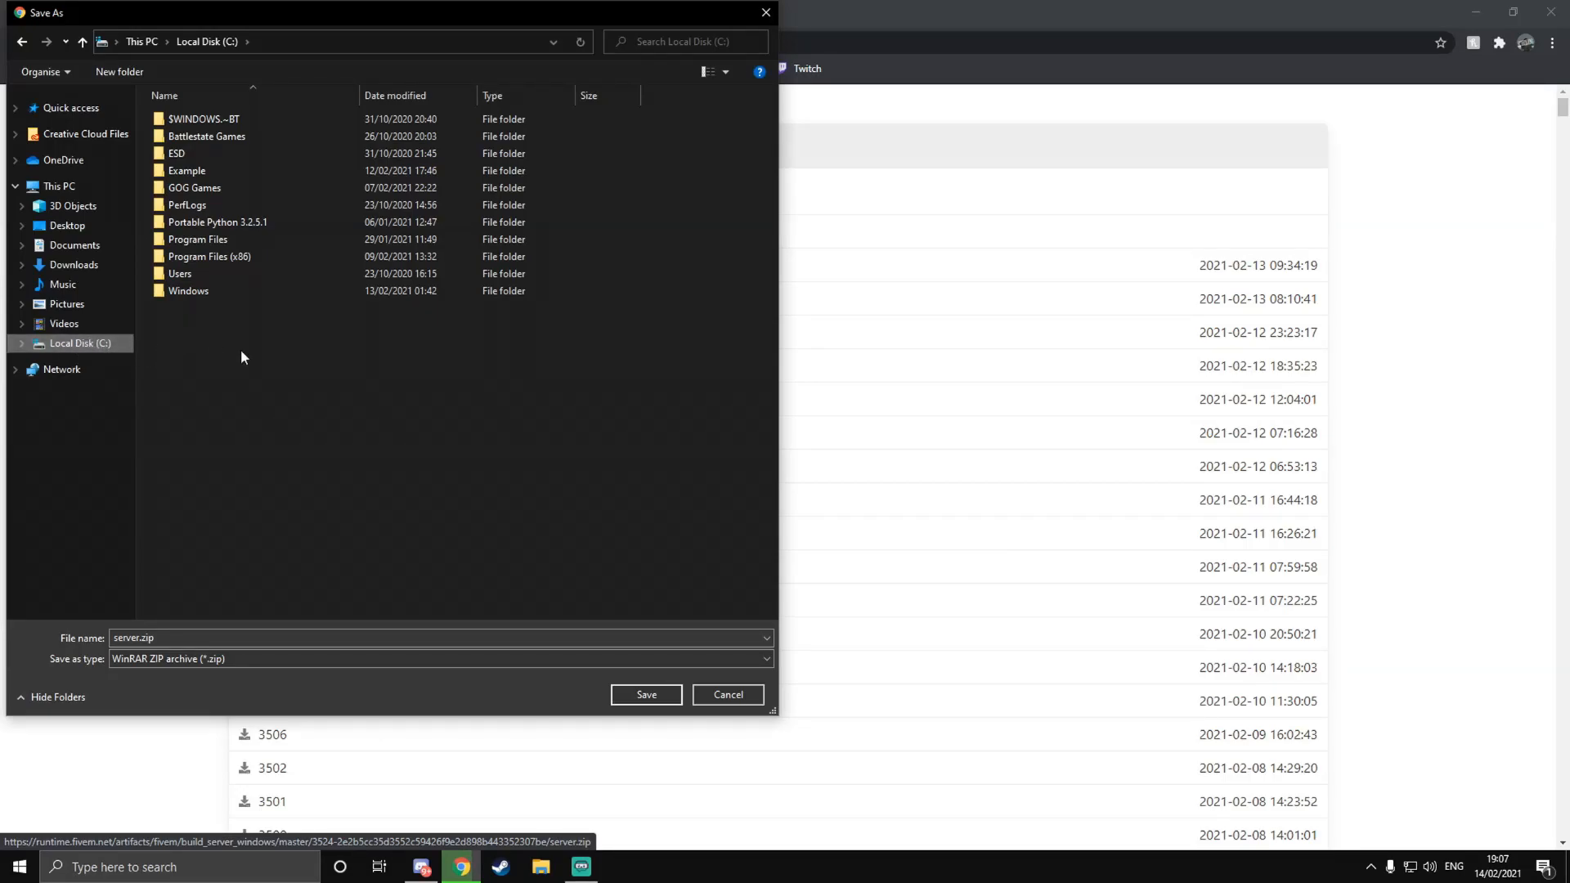
right_click(182, 345)
mouse_move(237, 515)
left_click(463, 520)
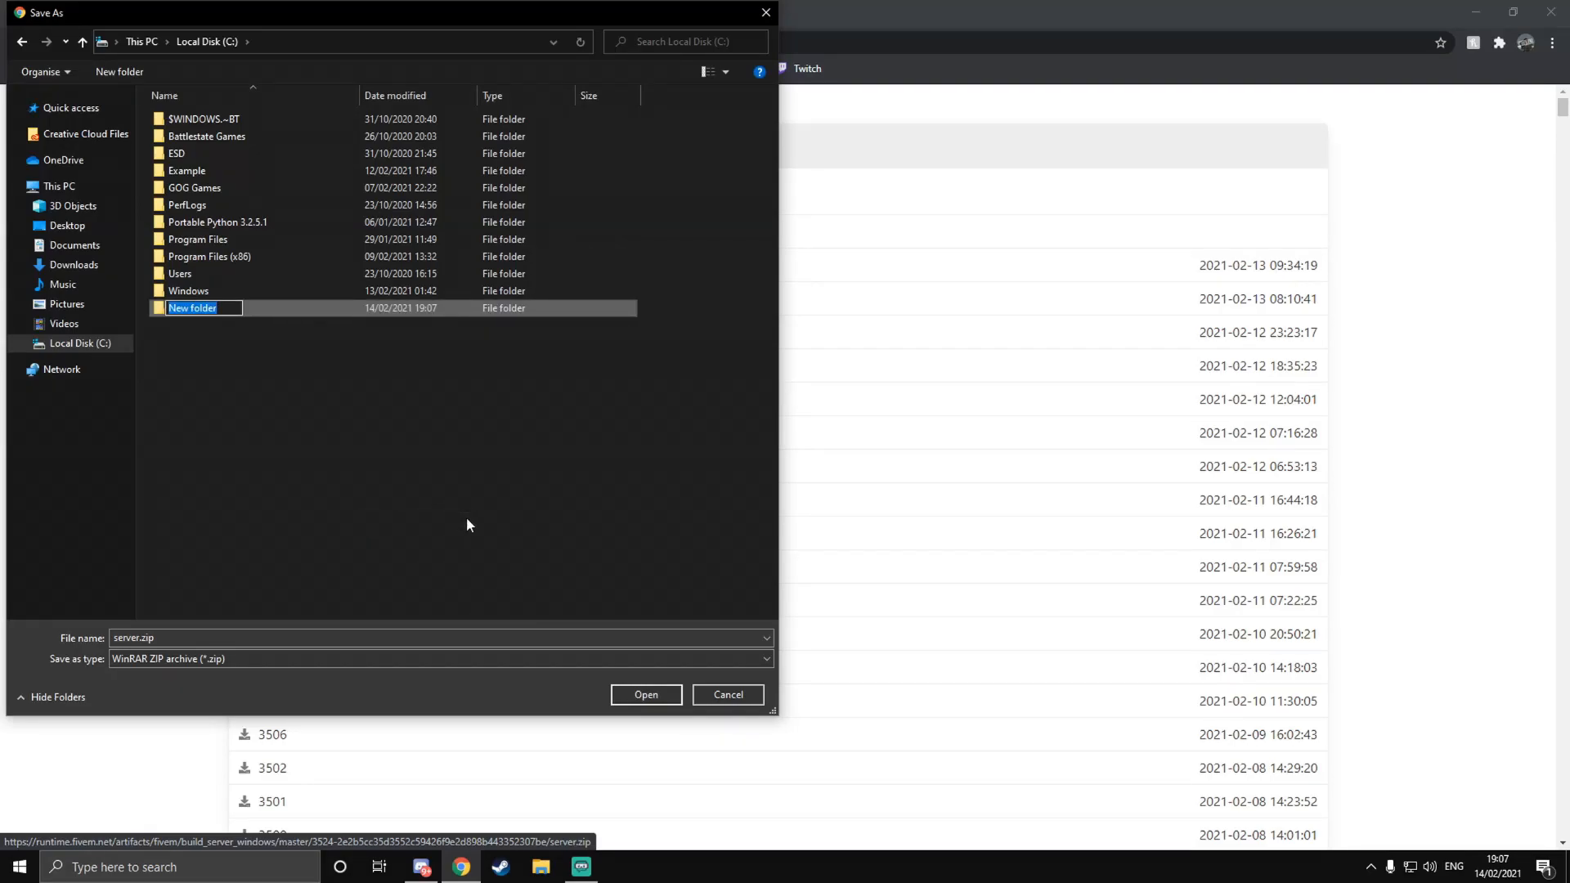
type("HomeHostedFiveMSever")
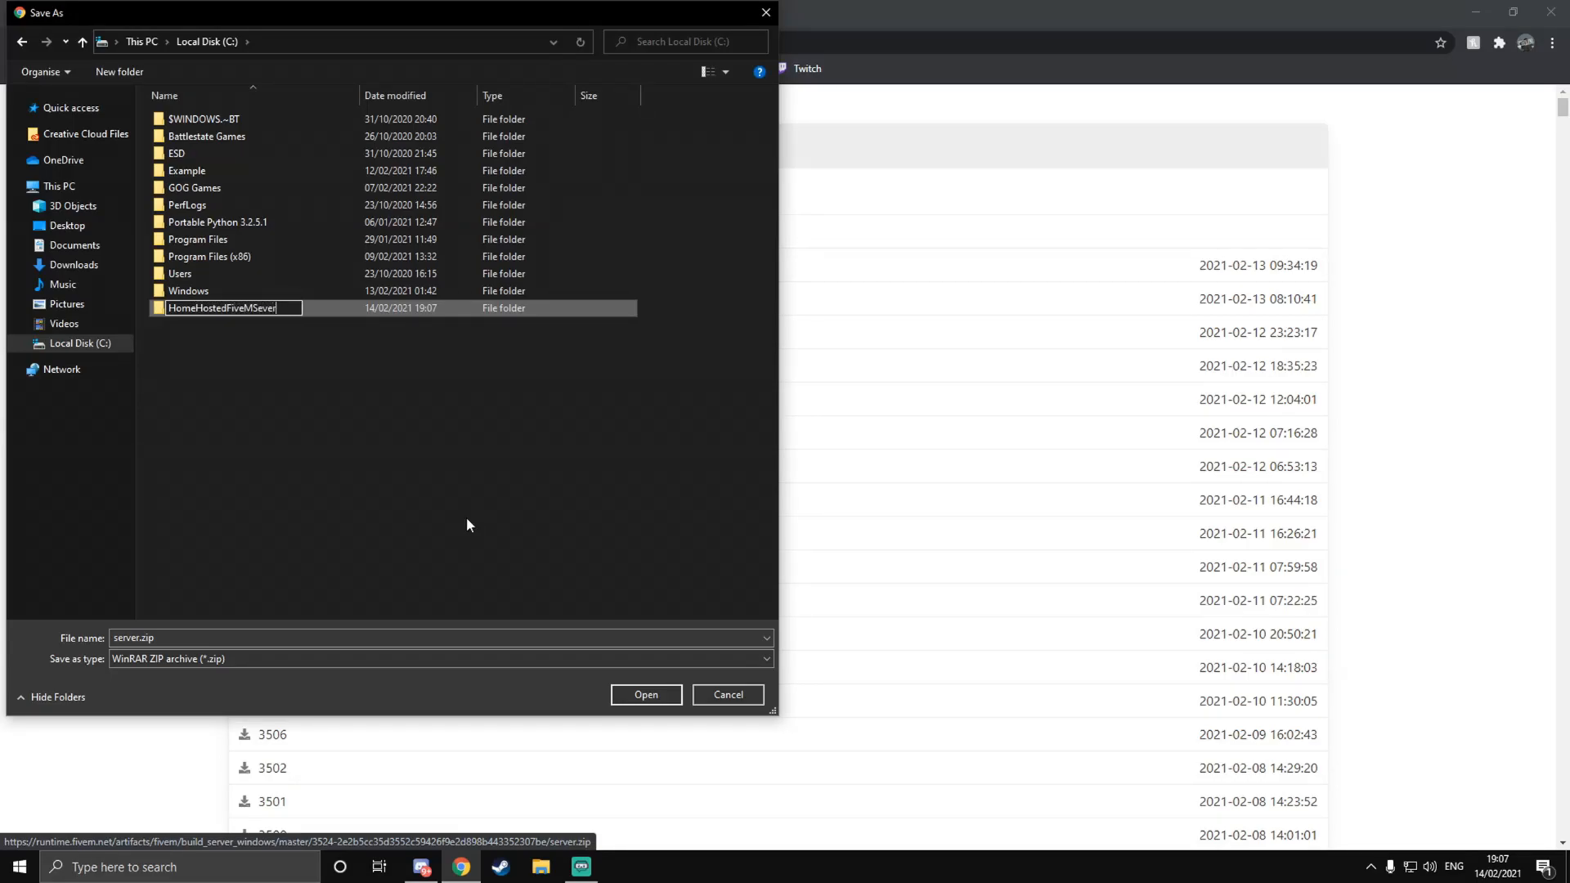
key("BackSpace")
key("BackSpace")
key("BackSpace")
type("rver")
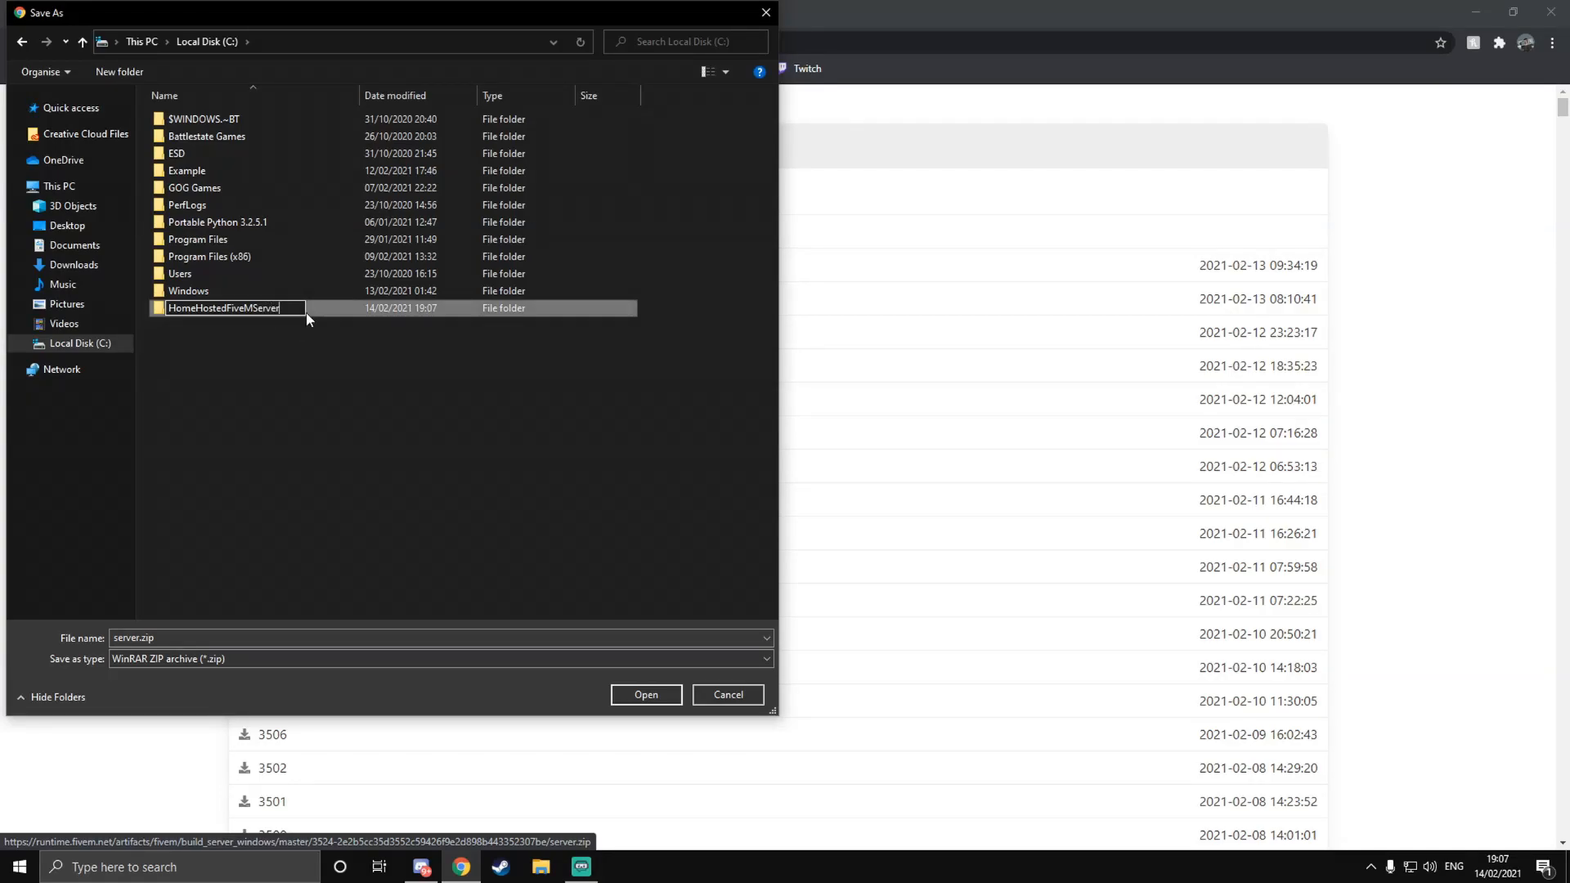
key("Return")
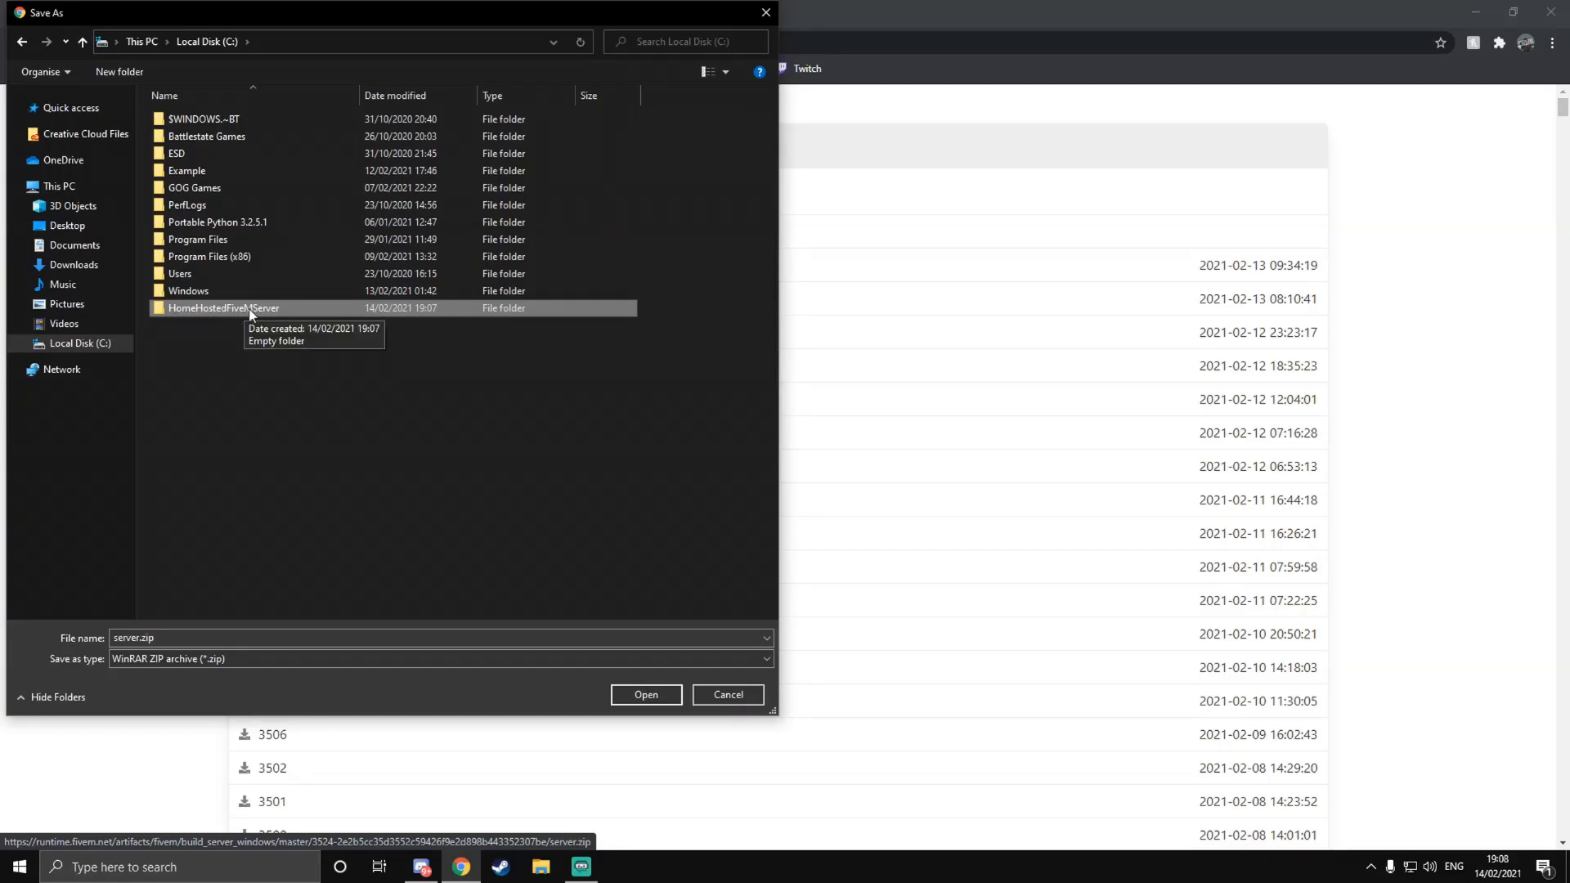
double_click(198, 311)
left_click(646, 694)
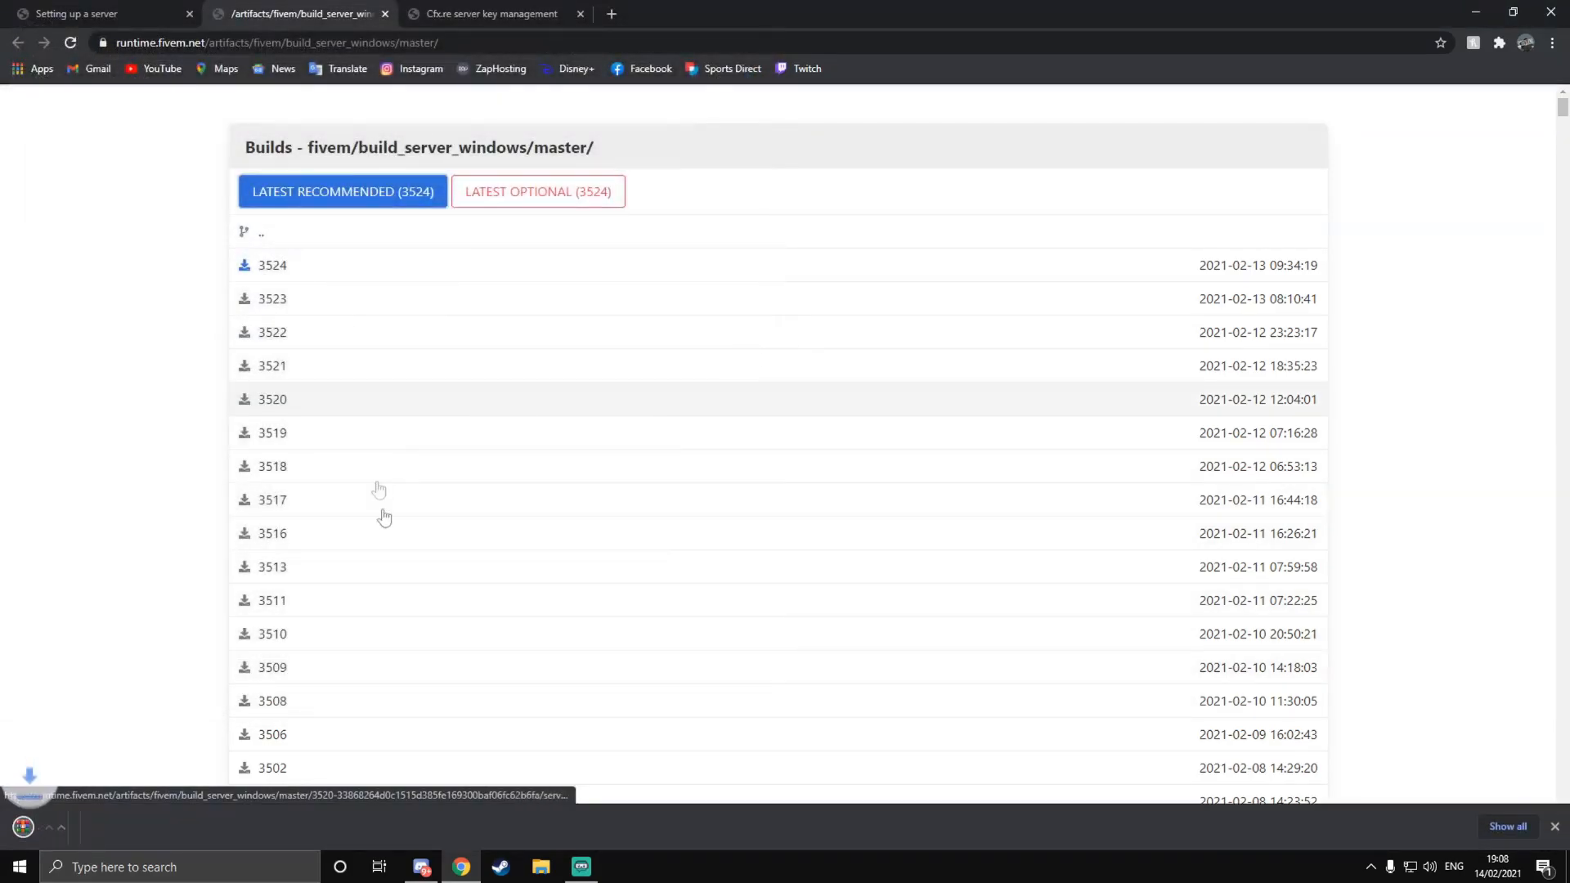
Step: Switch to File Explorer, open C:\HomeHostedFiveMServer and extract server.zip directly into that folder
left_click(540, 866)
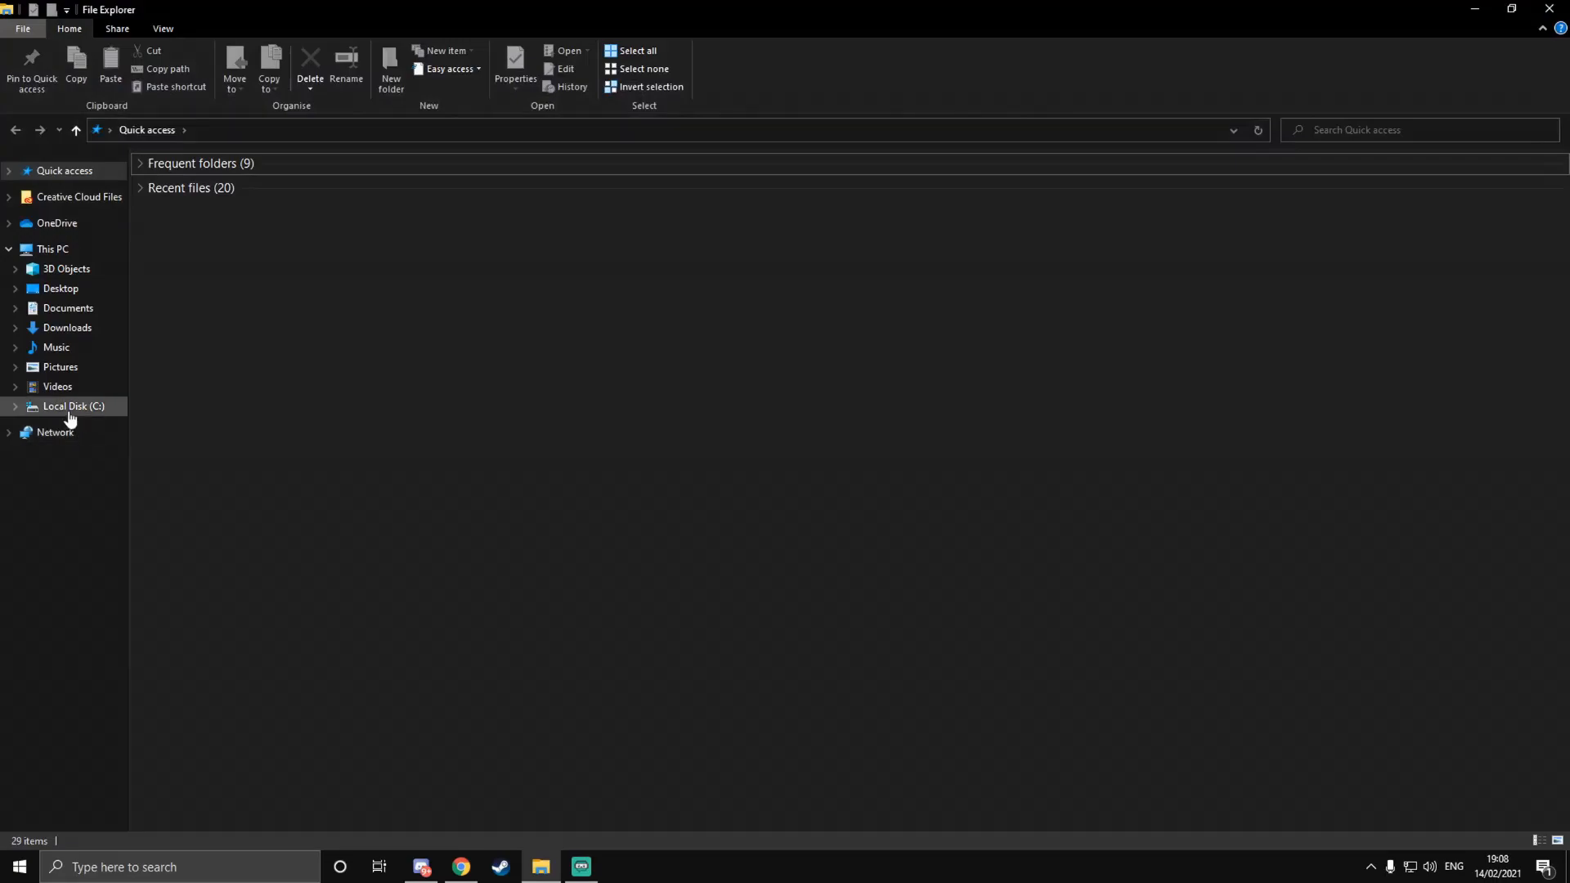
left_click(77, 406)
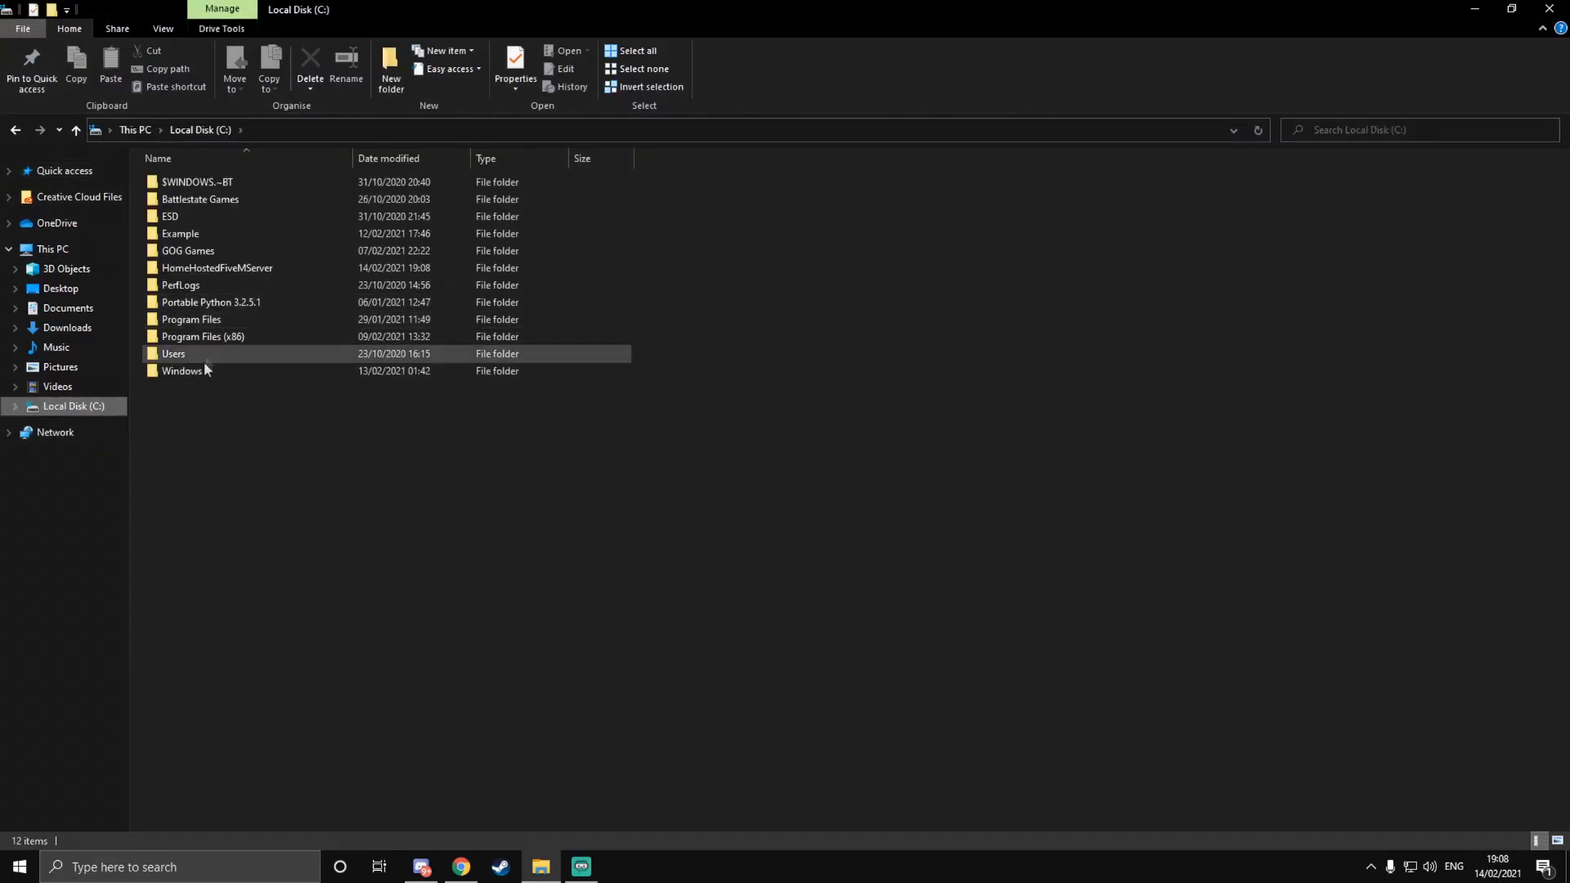
left_click(203, 371)
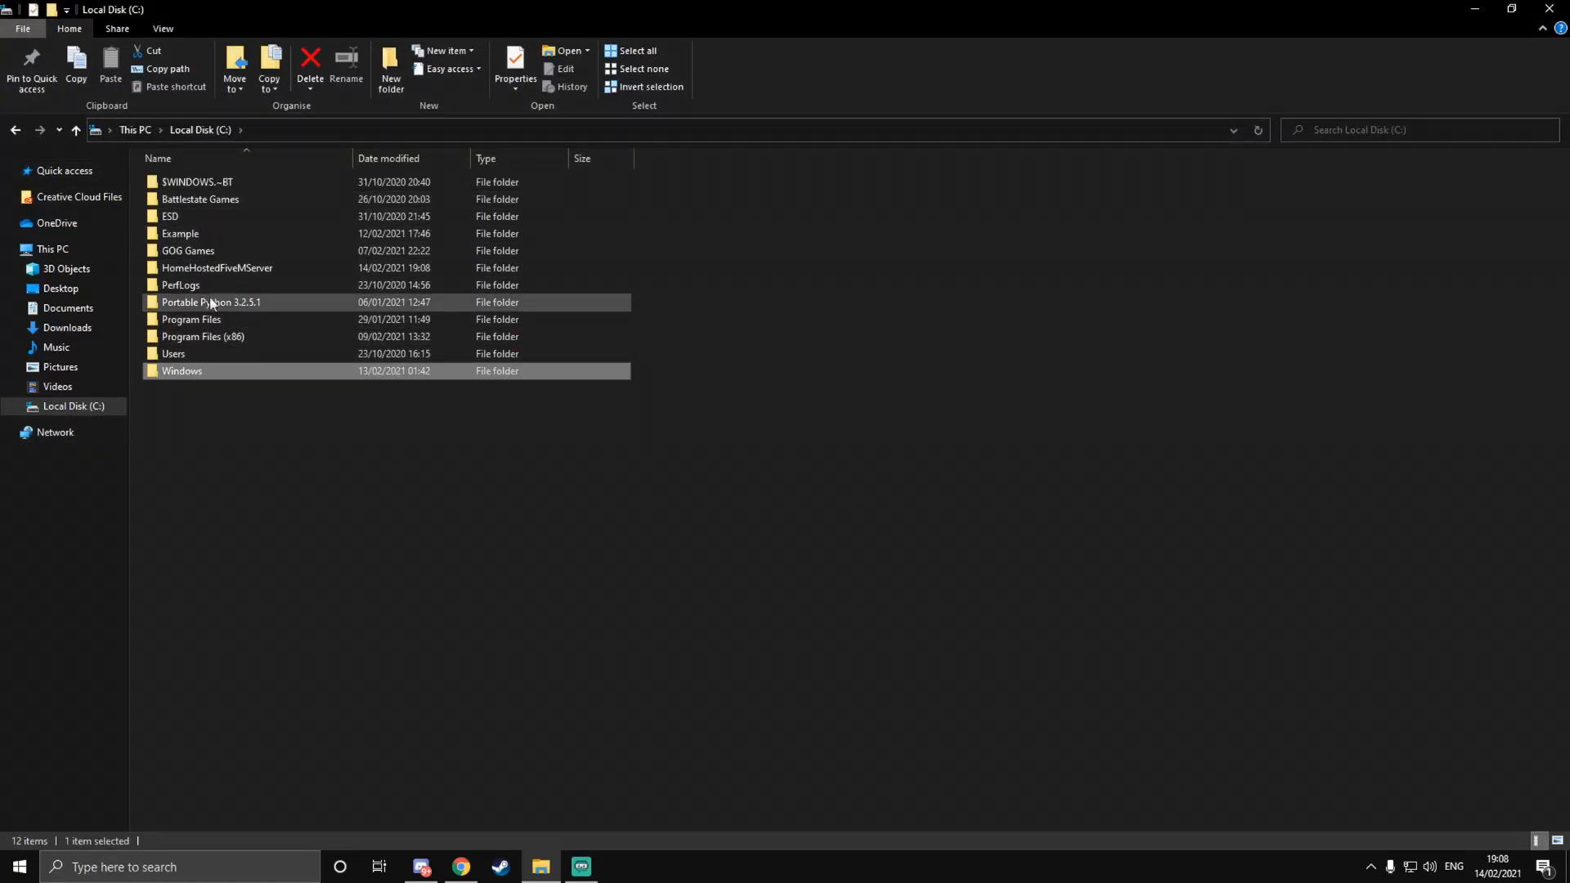
double_click(214, 268)
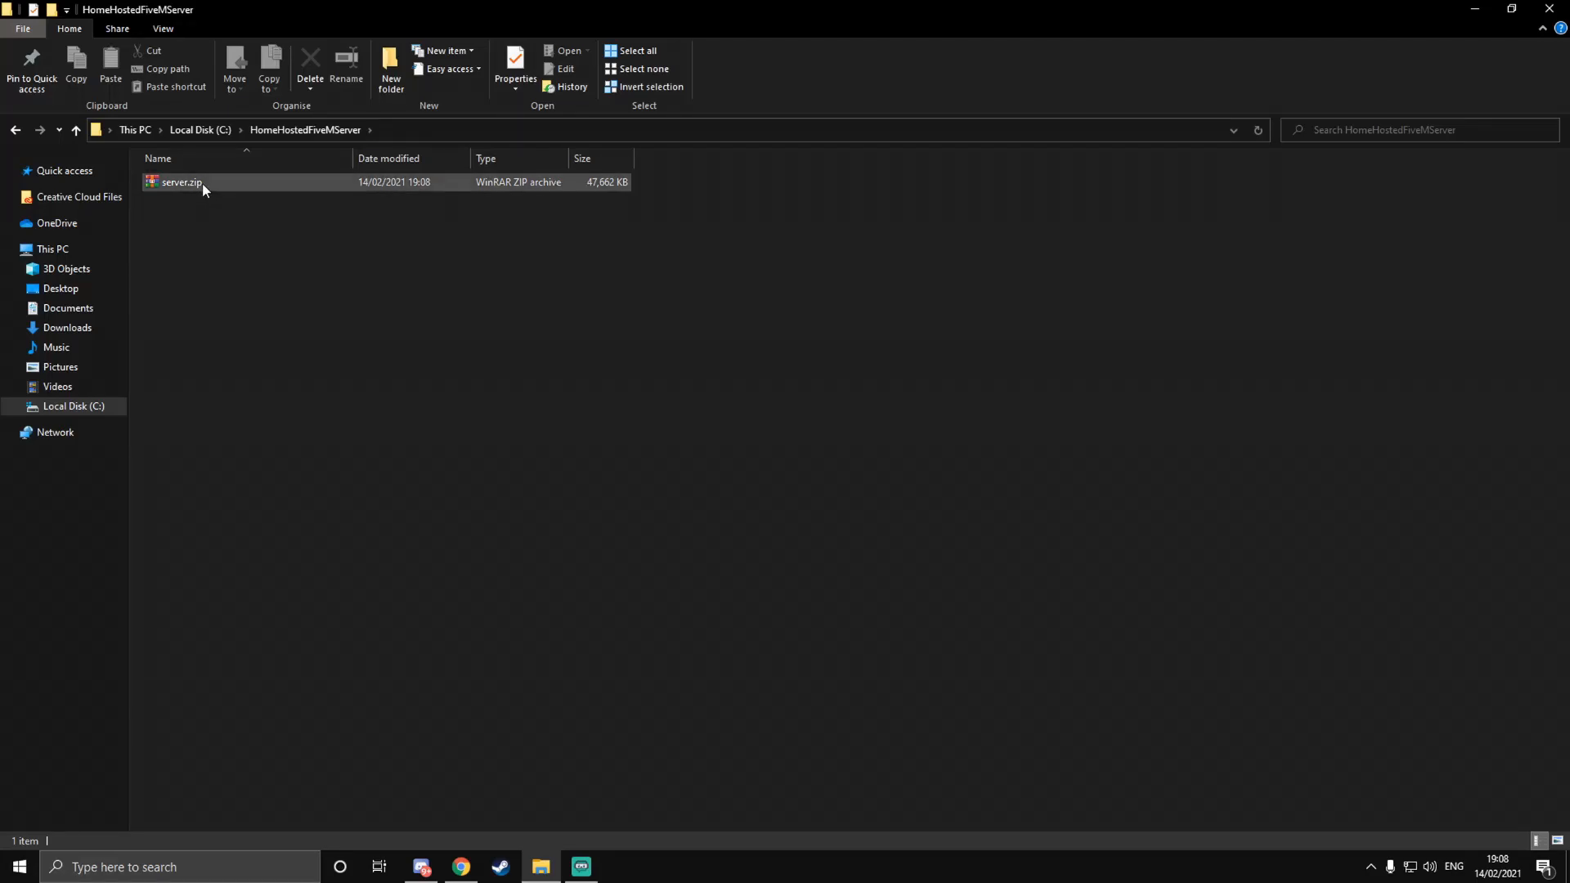
right_click(198, 184)
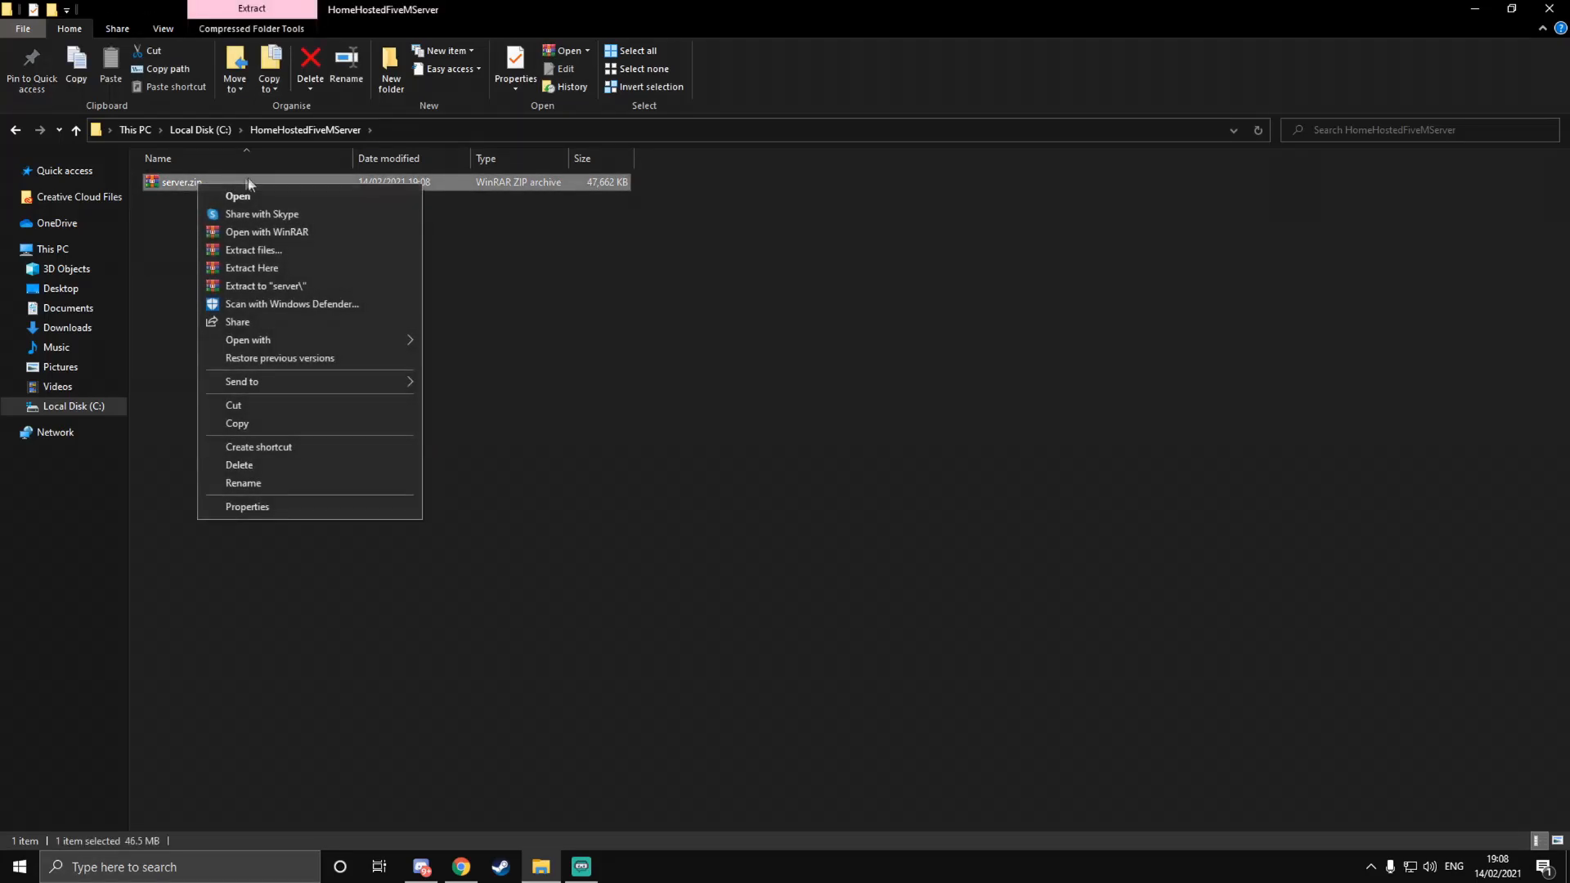
left_click(296, 268)
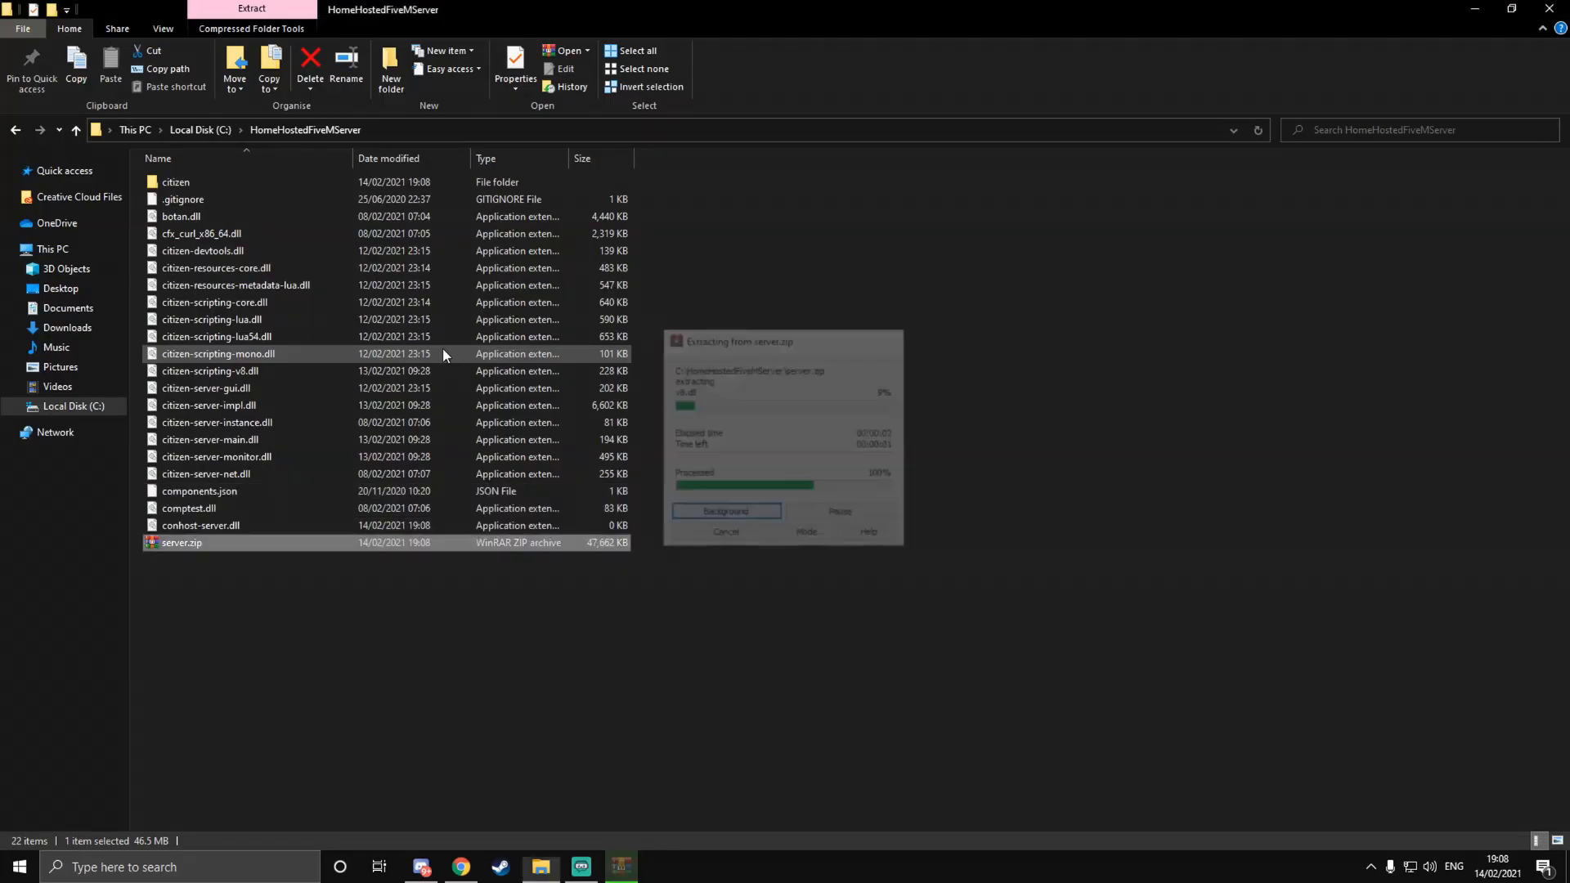
Step: Delete the server.zip archive from the HomeHostedFiveMServer folder, moving it to the Recycle Bin
scroll(443, 347, "down", 3)
left_click(217, 669)
left_click(243, 668)
key("Delete")
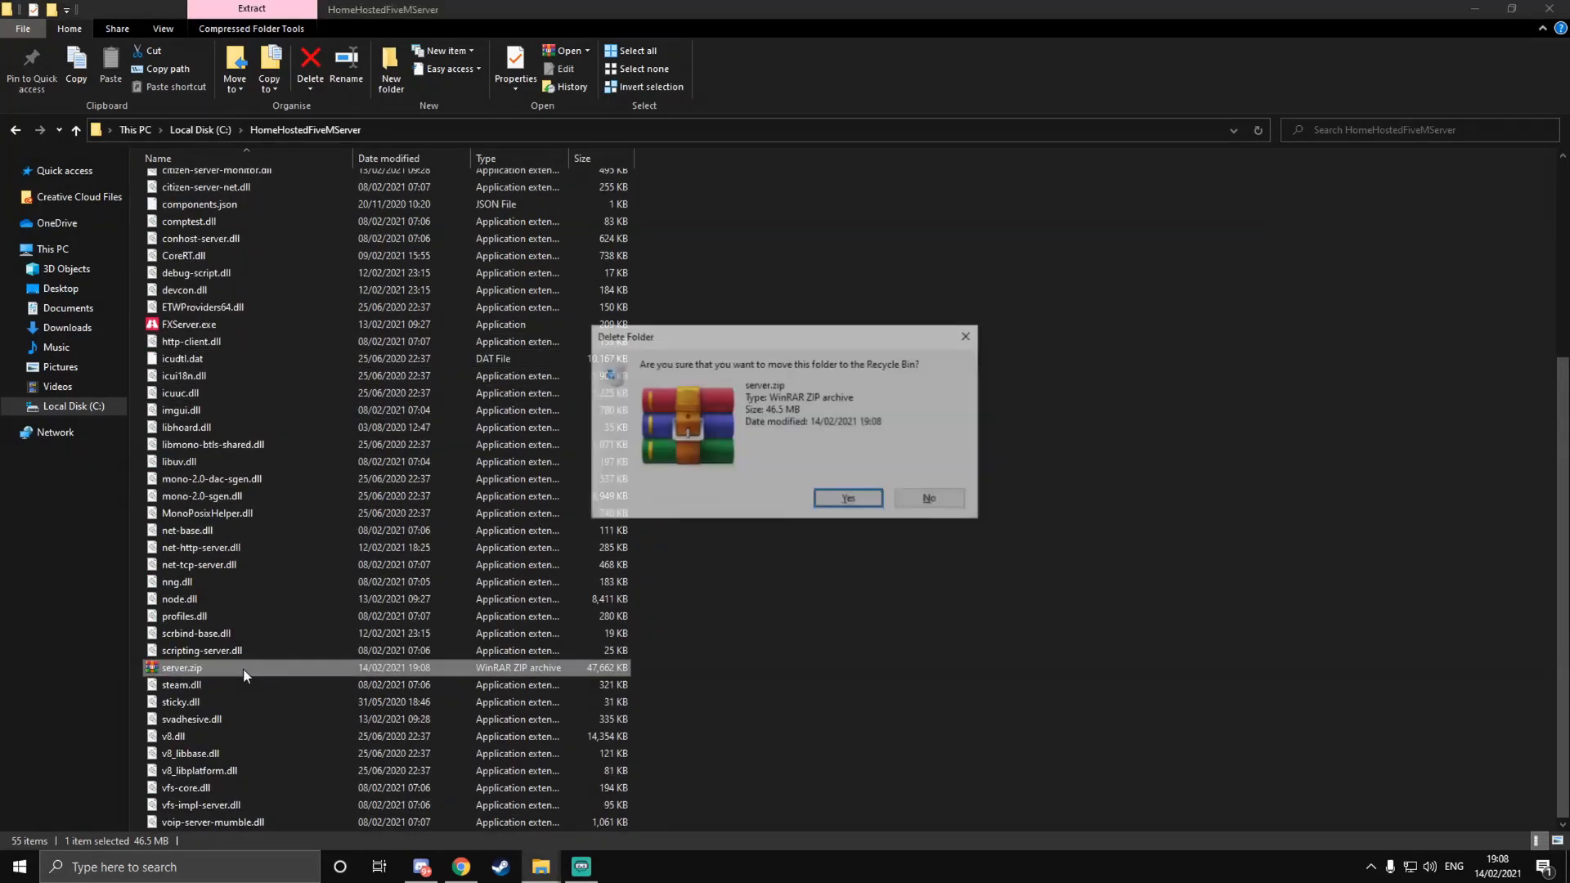
left_click(850, 499)
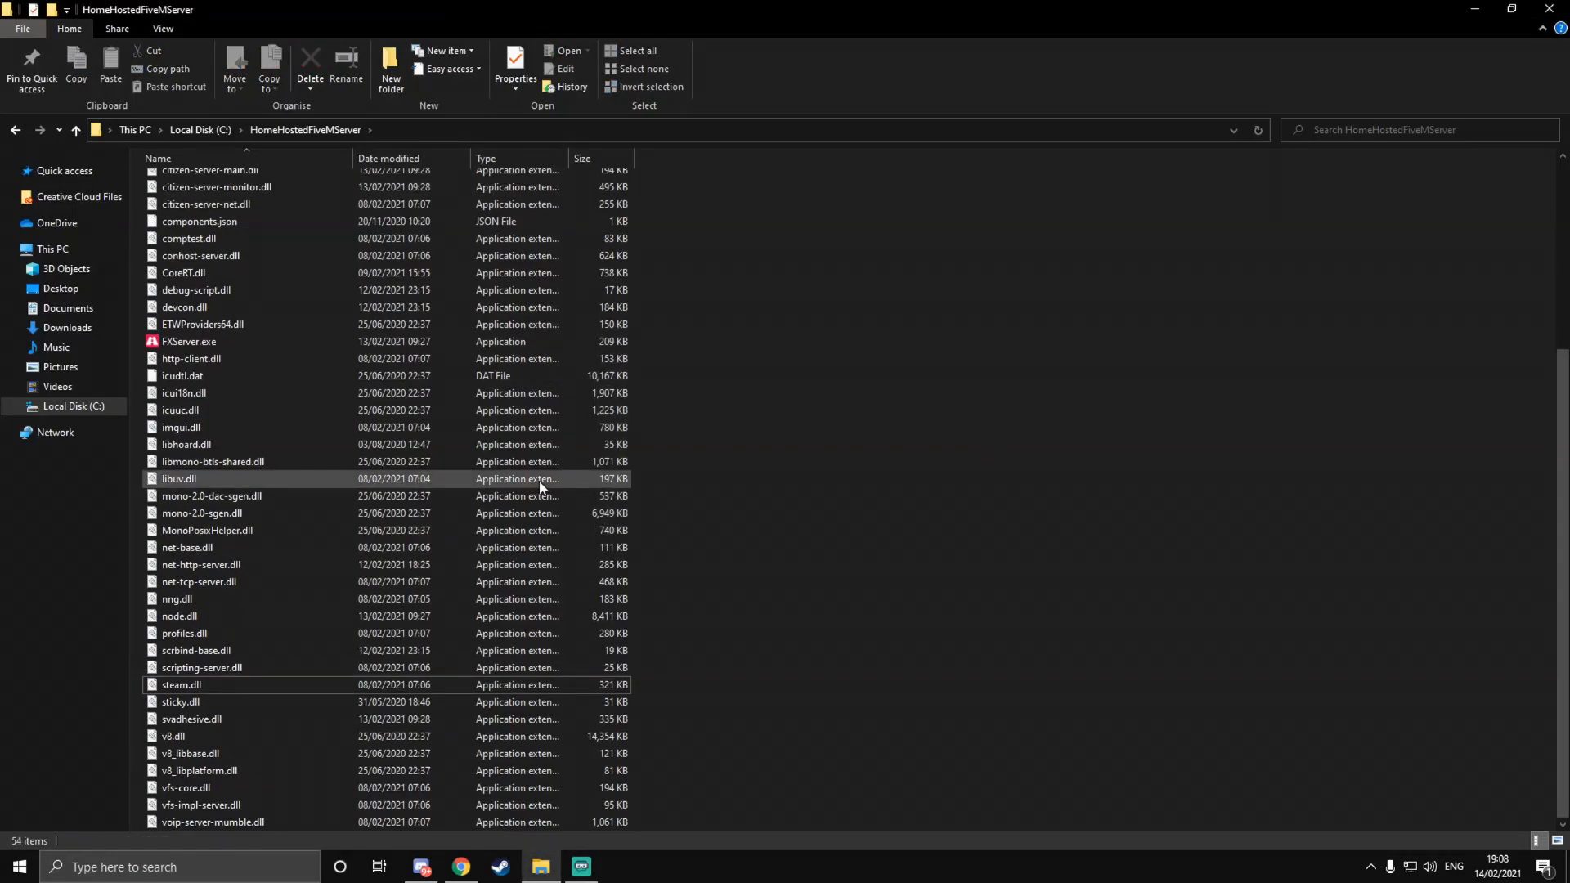
scroll(539, 487, "up", 5)
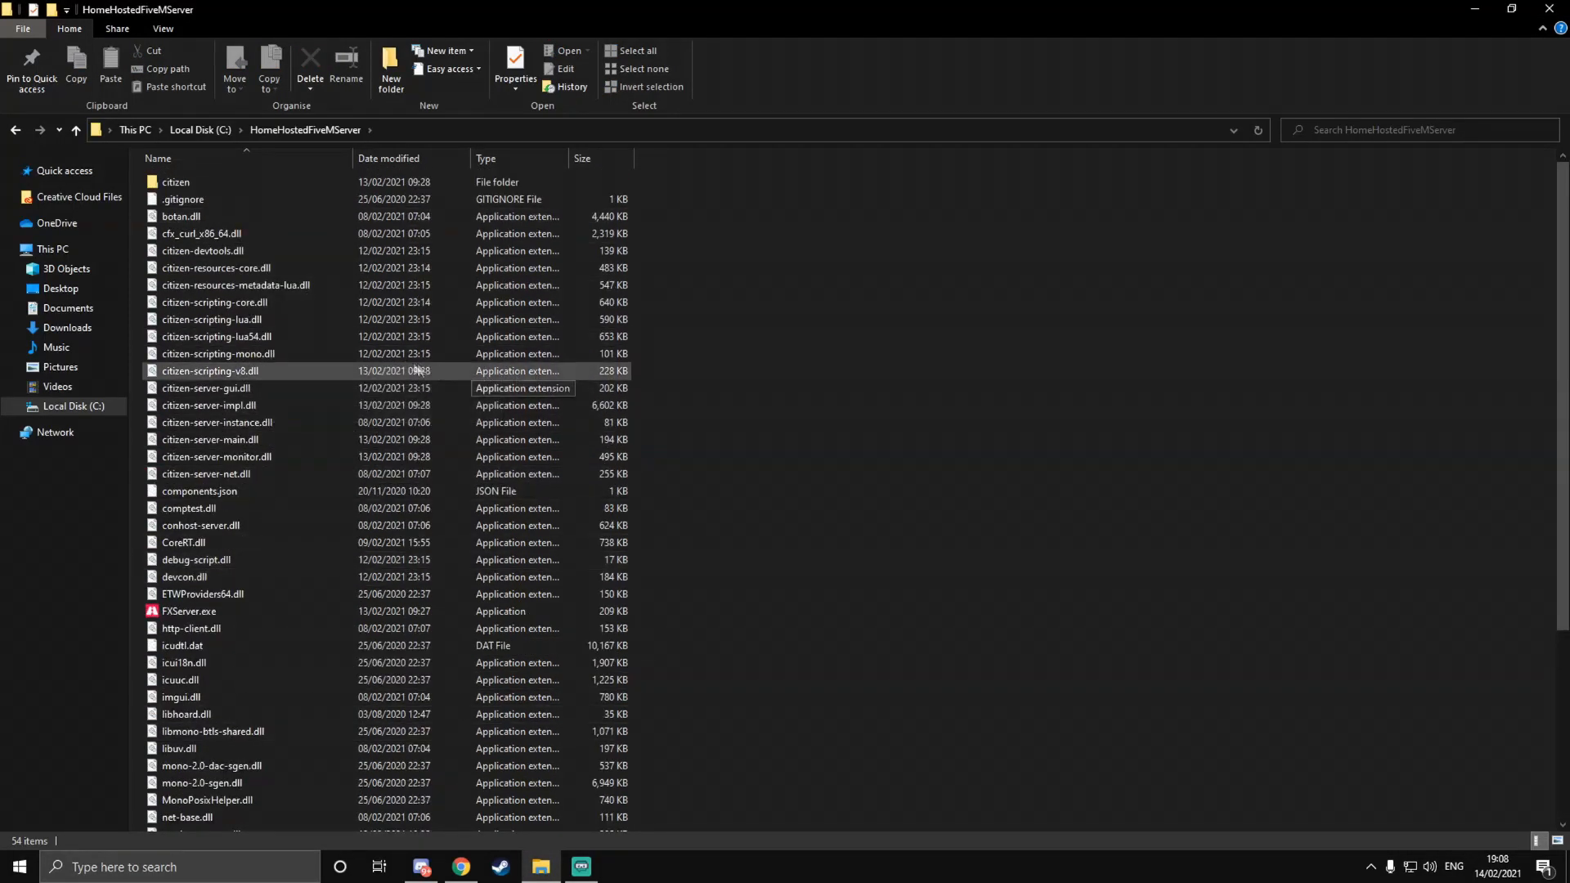
Step: Return to the FiveM setup guide in the browser, closing the artifacts builds page and the downloads bar
left_click(1474, 9)
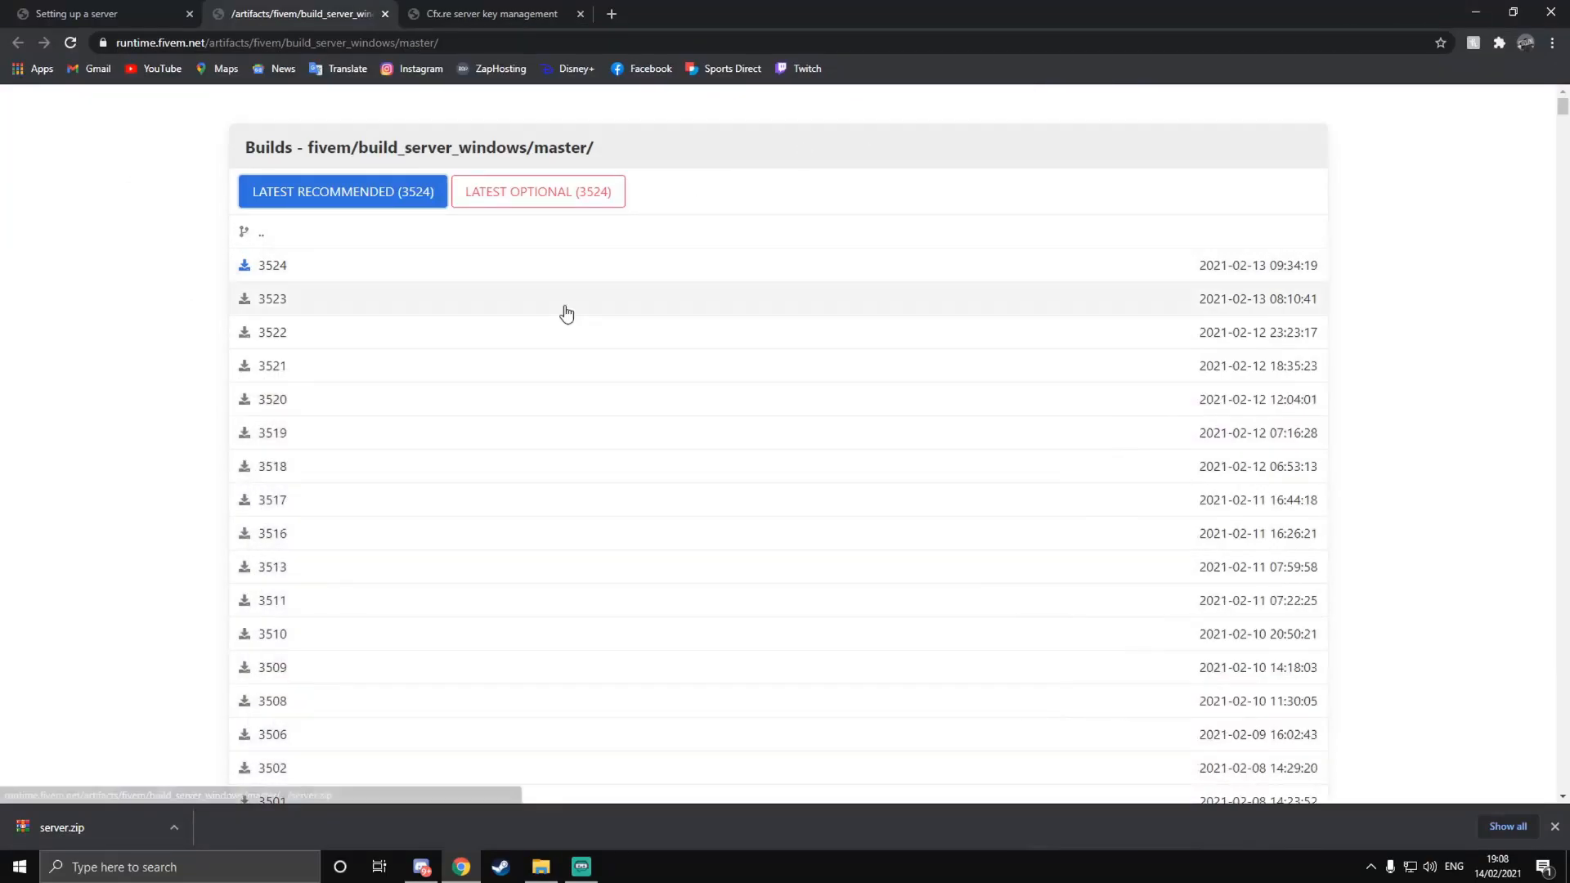
left_click(98, 14)
left_click(387, 15)
left_click(1554, 826)
Step: Read the guide's instructions on extracting the build, the expected folder contents and starting the server with FXServer.exe
scroll(686, 571, "down", 2)
scroll(584, 425, "down", 4)
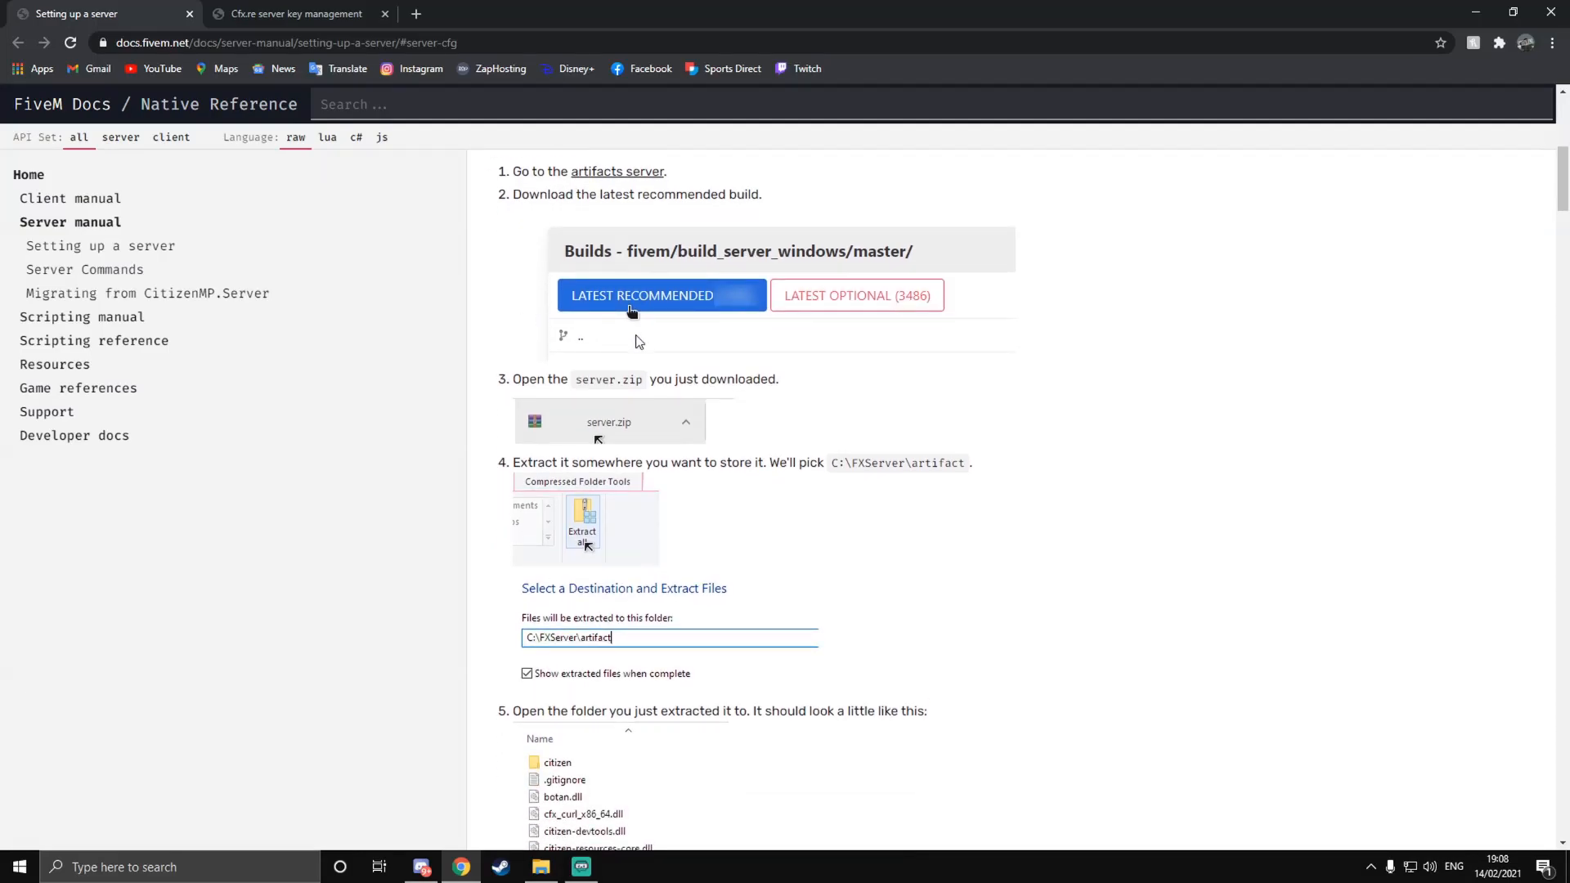
scroll(585, 426, "down", 12)
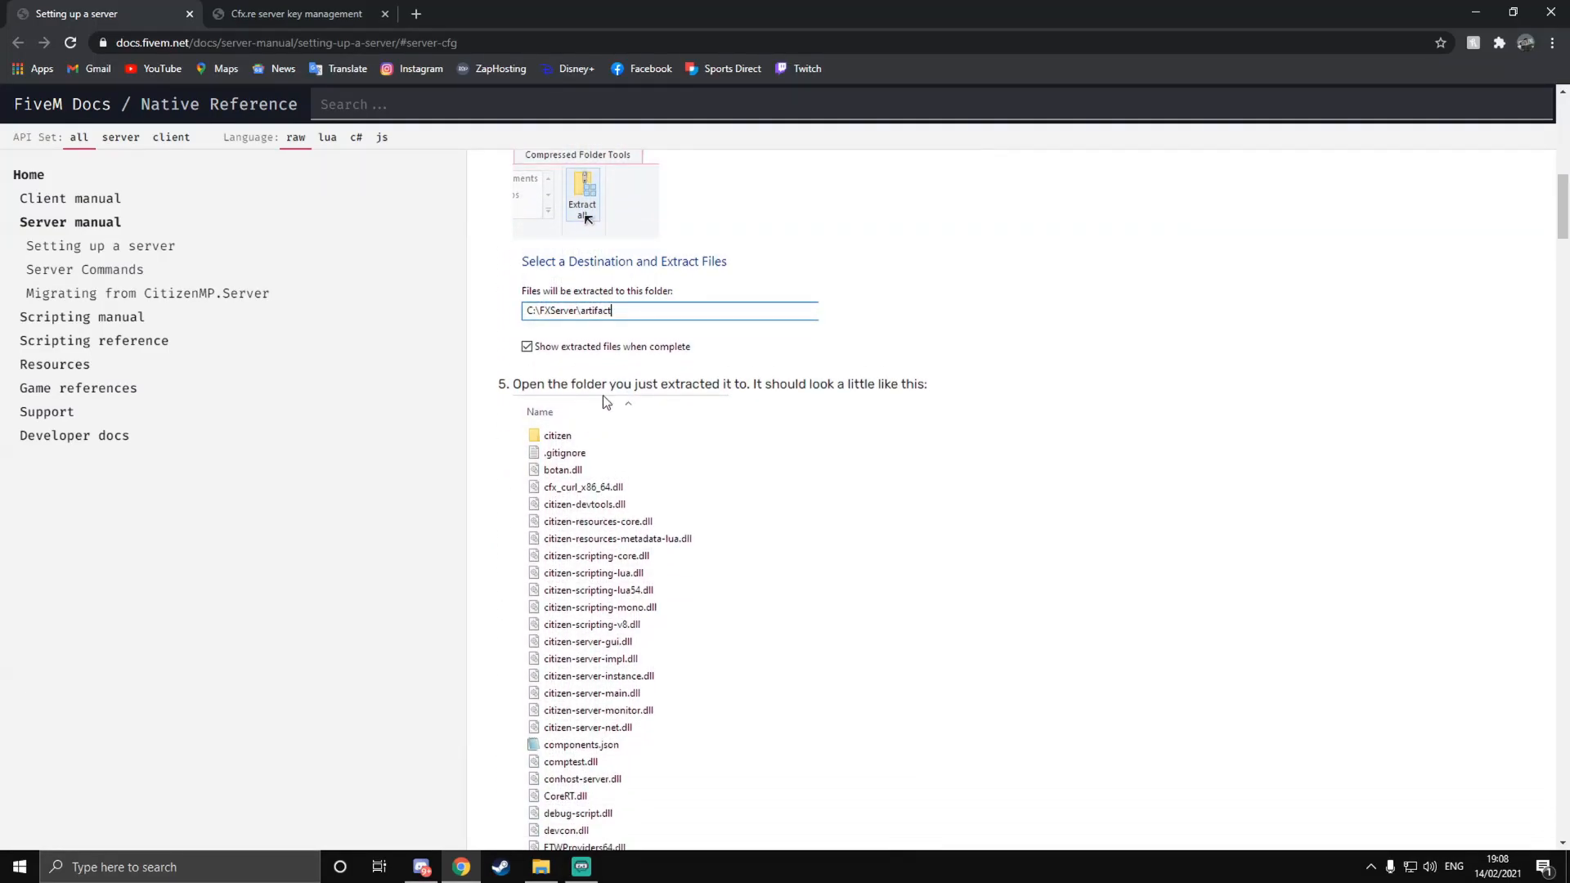
scroll(781, 385, "down", 2)
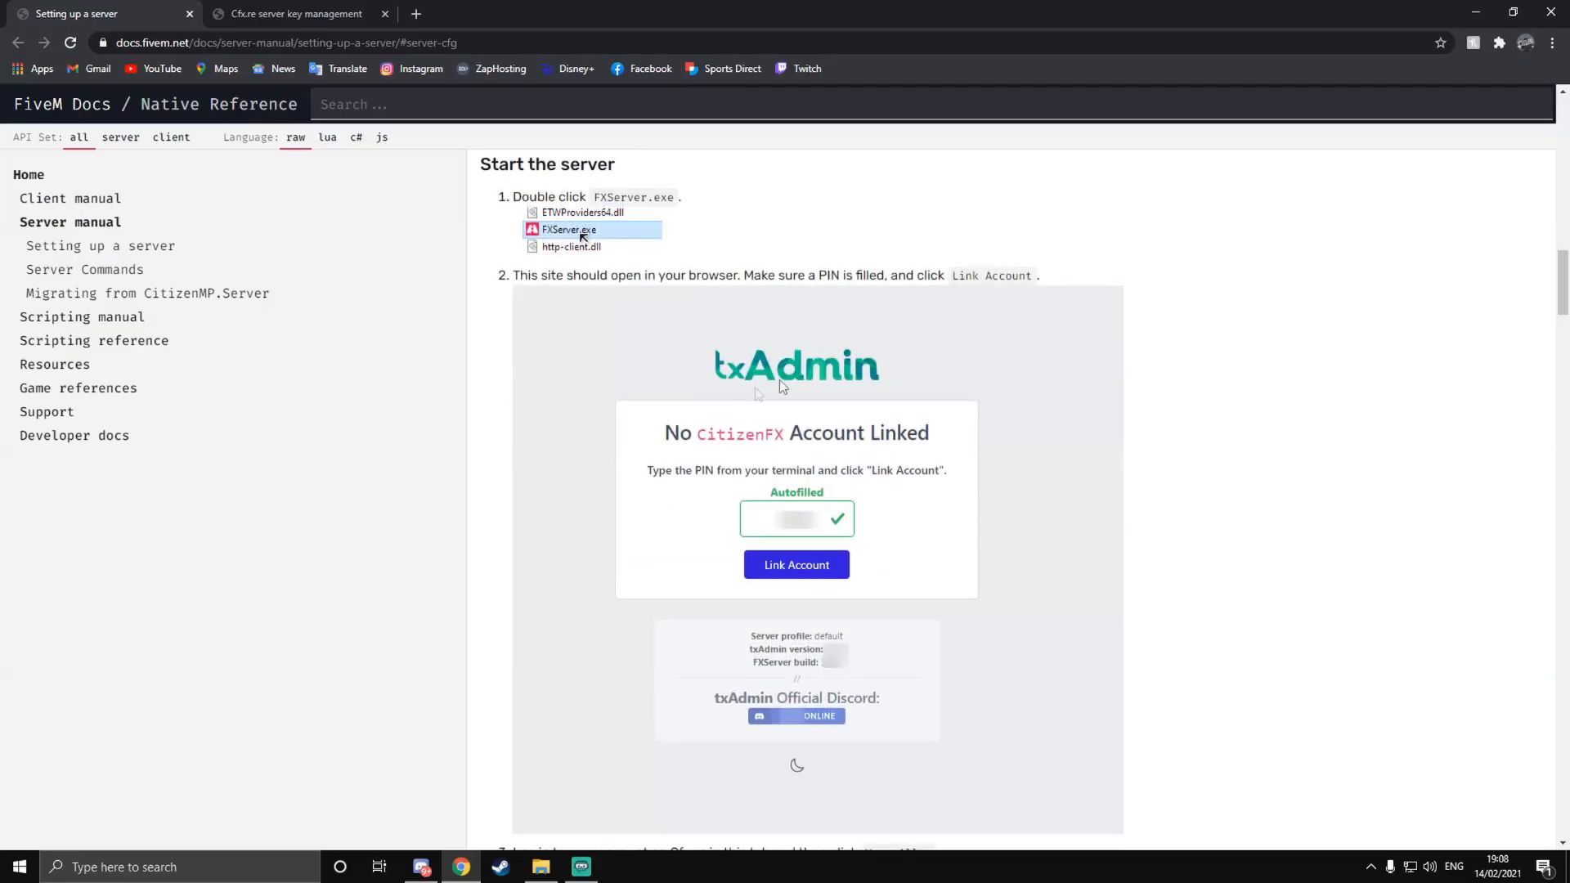
scroll(899, 296, "up", 8)
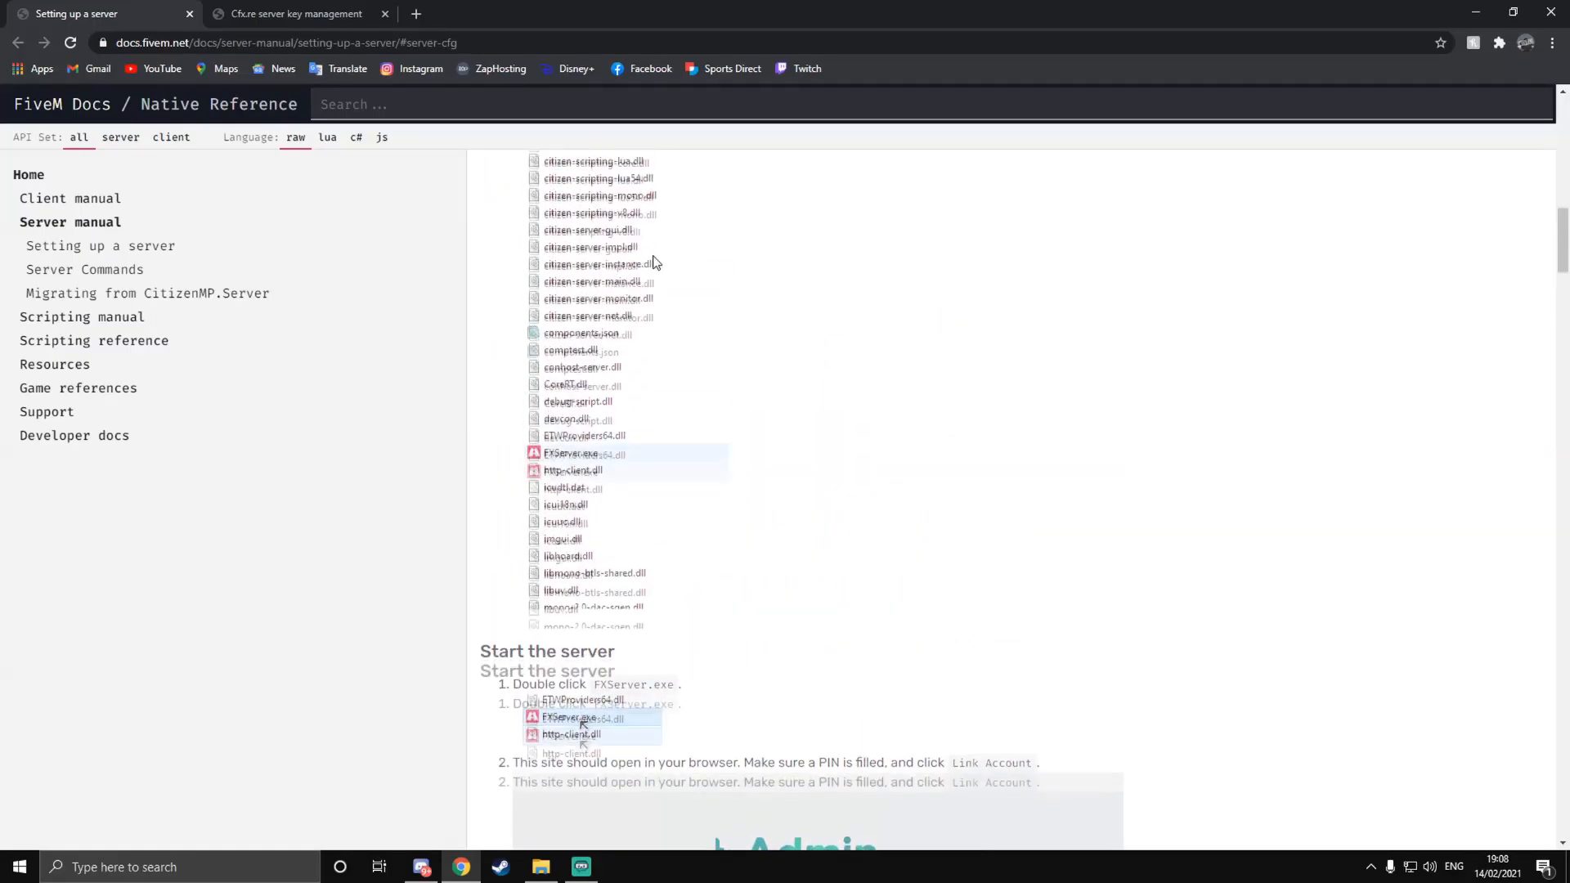
scroll(654, 288, "up", 2)
scroll(622, 360, "down", 4)
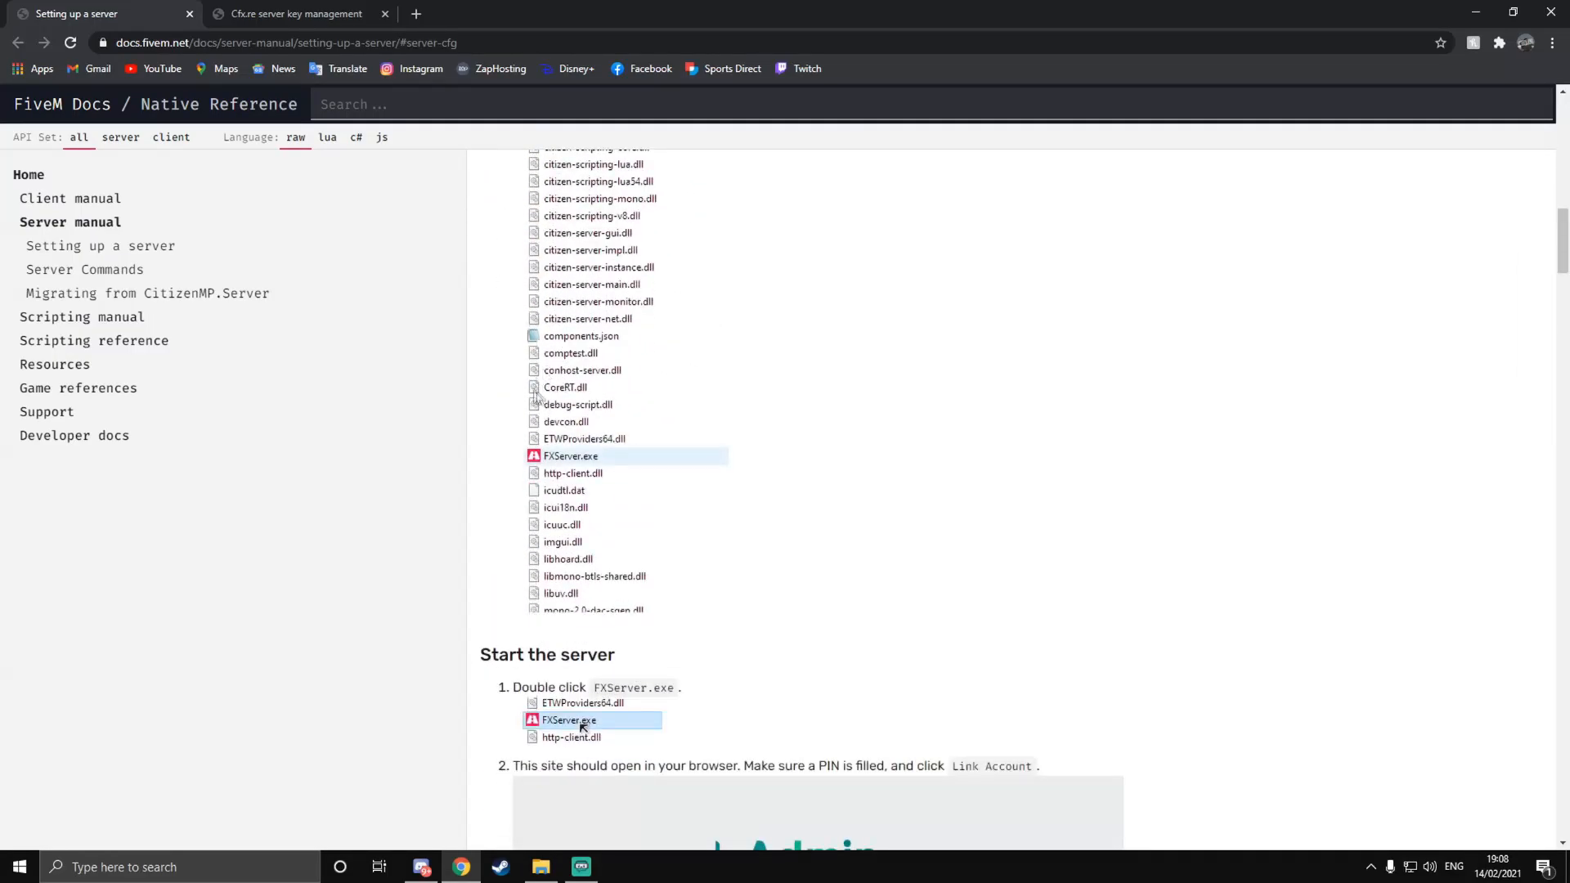
scroll(592, 422, "down", 2)
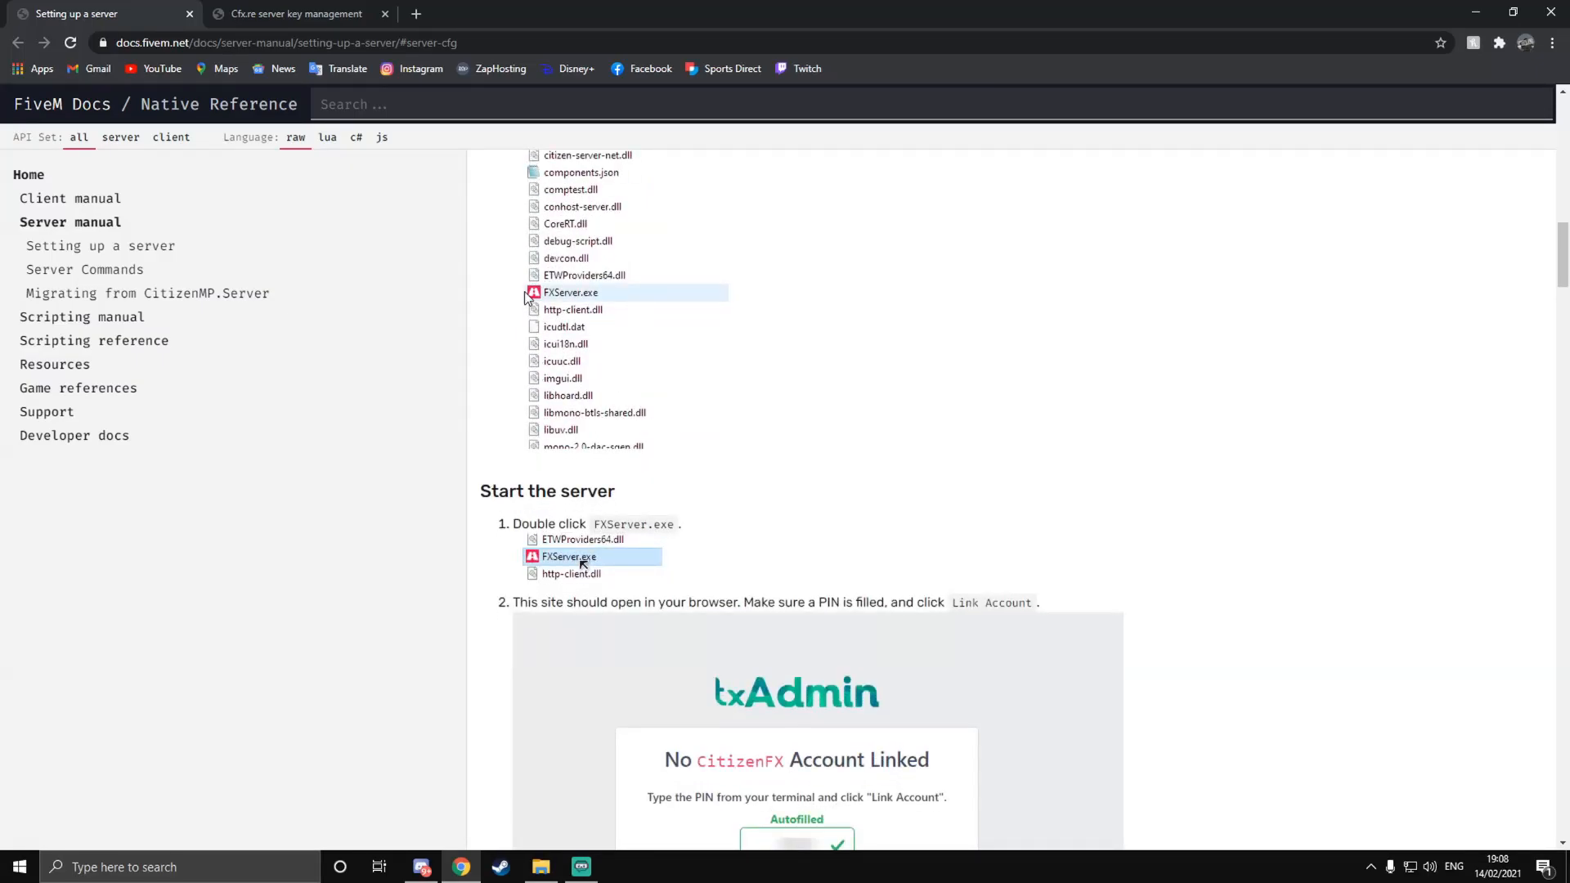
scroll(531, 310, "up", 4)
scroll(602, 369, "down", 4)
Step: Run FXServer.exe from the HomeHostedFiveMServer folder in File Explorer
left_click(541, 866)
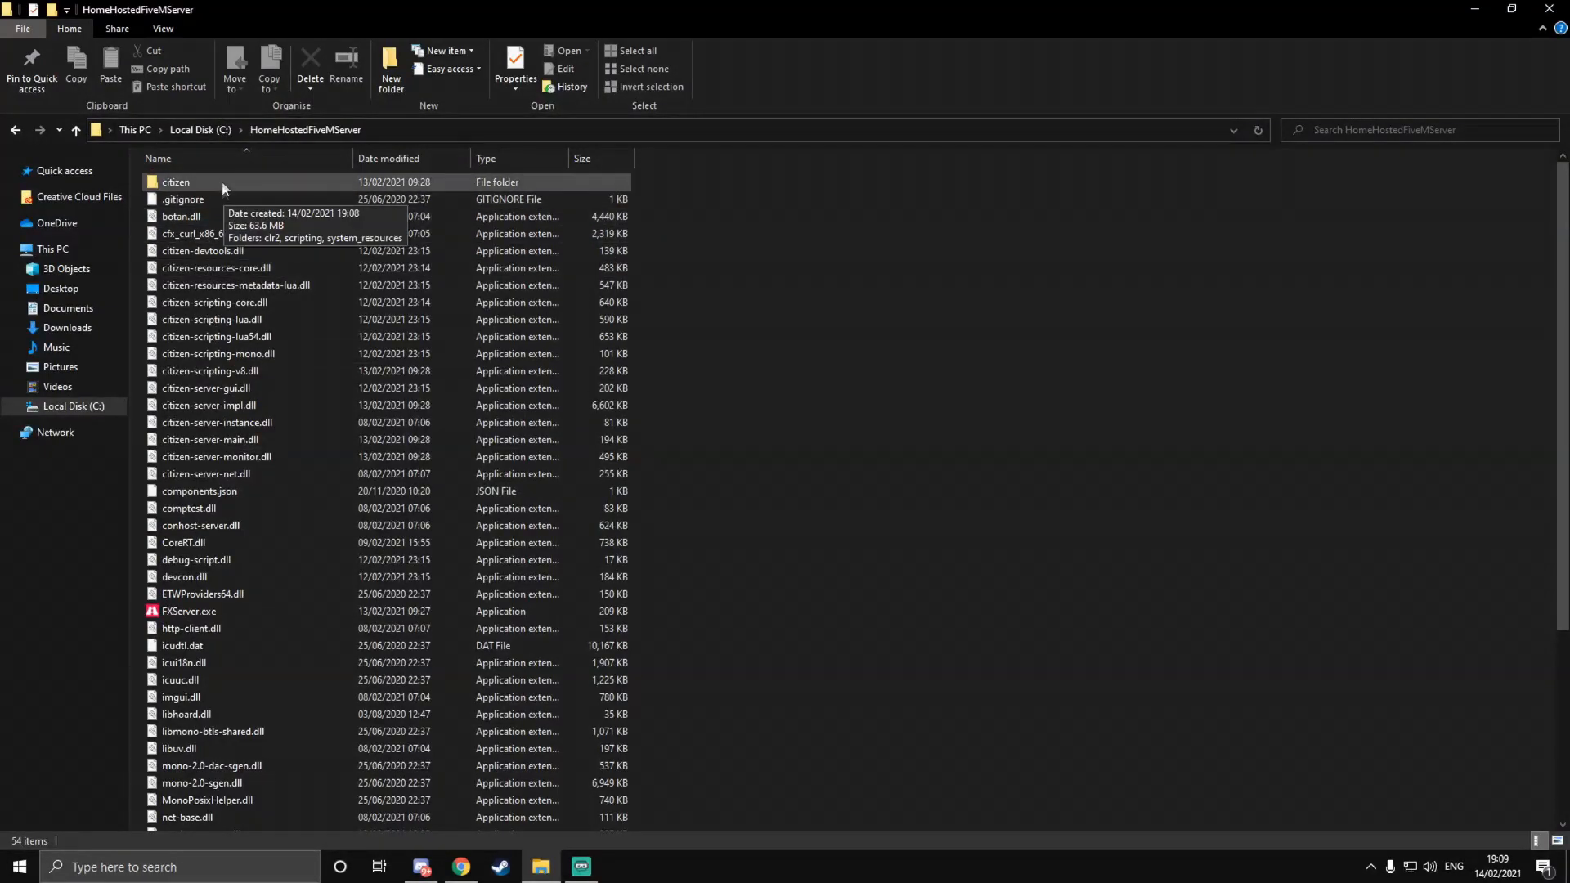
left_click(208, 609)
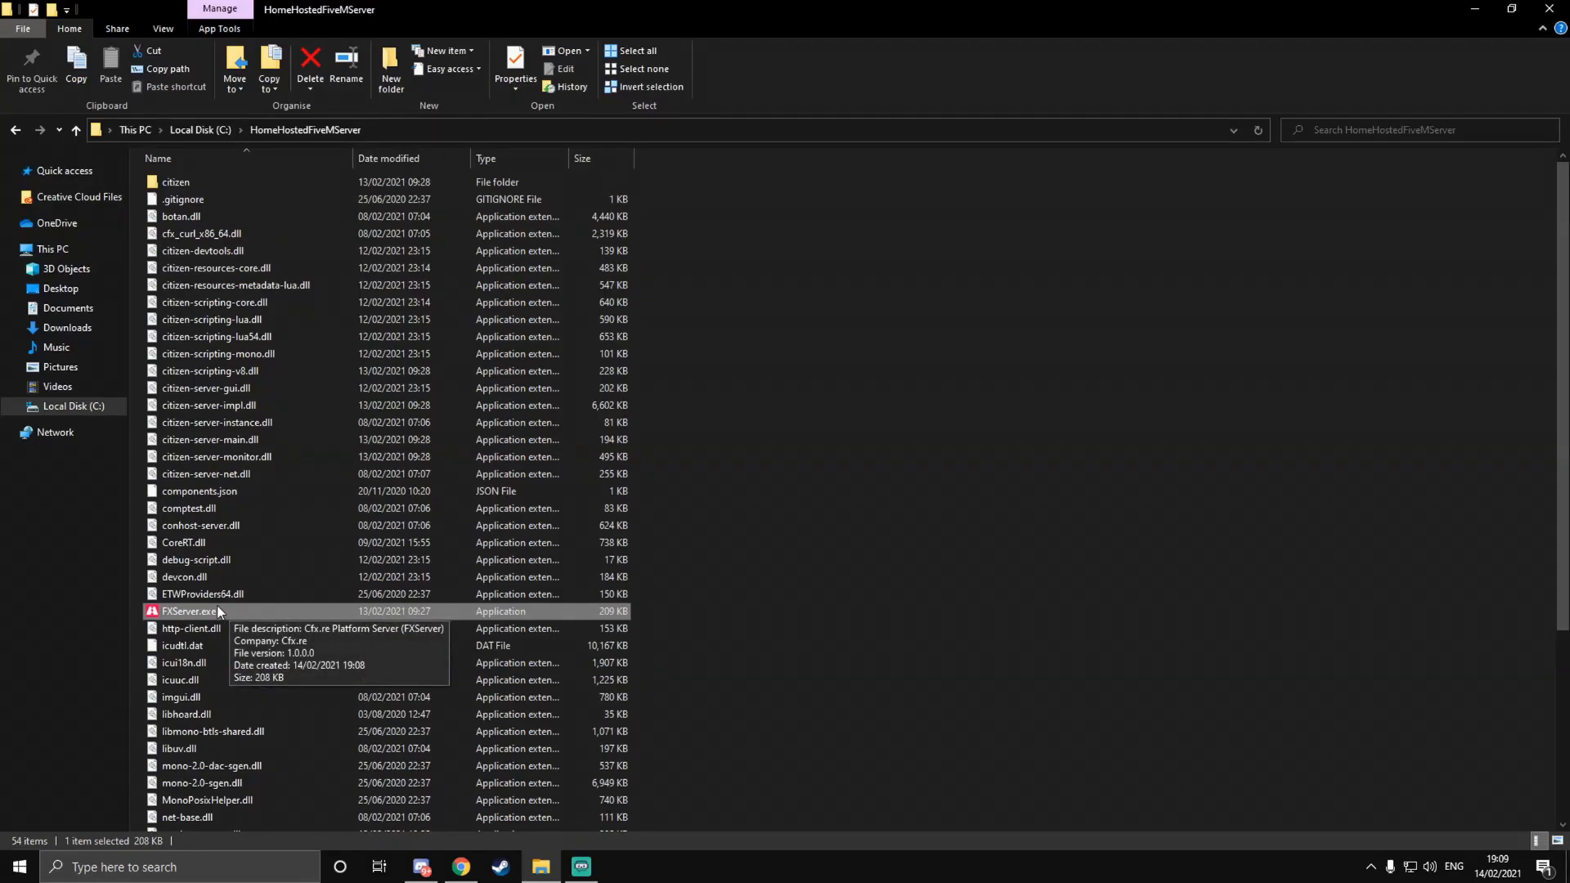
double_click(219, 609)
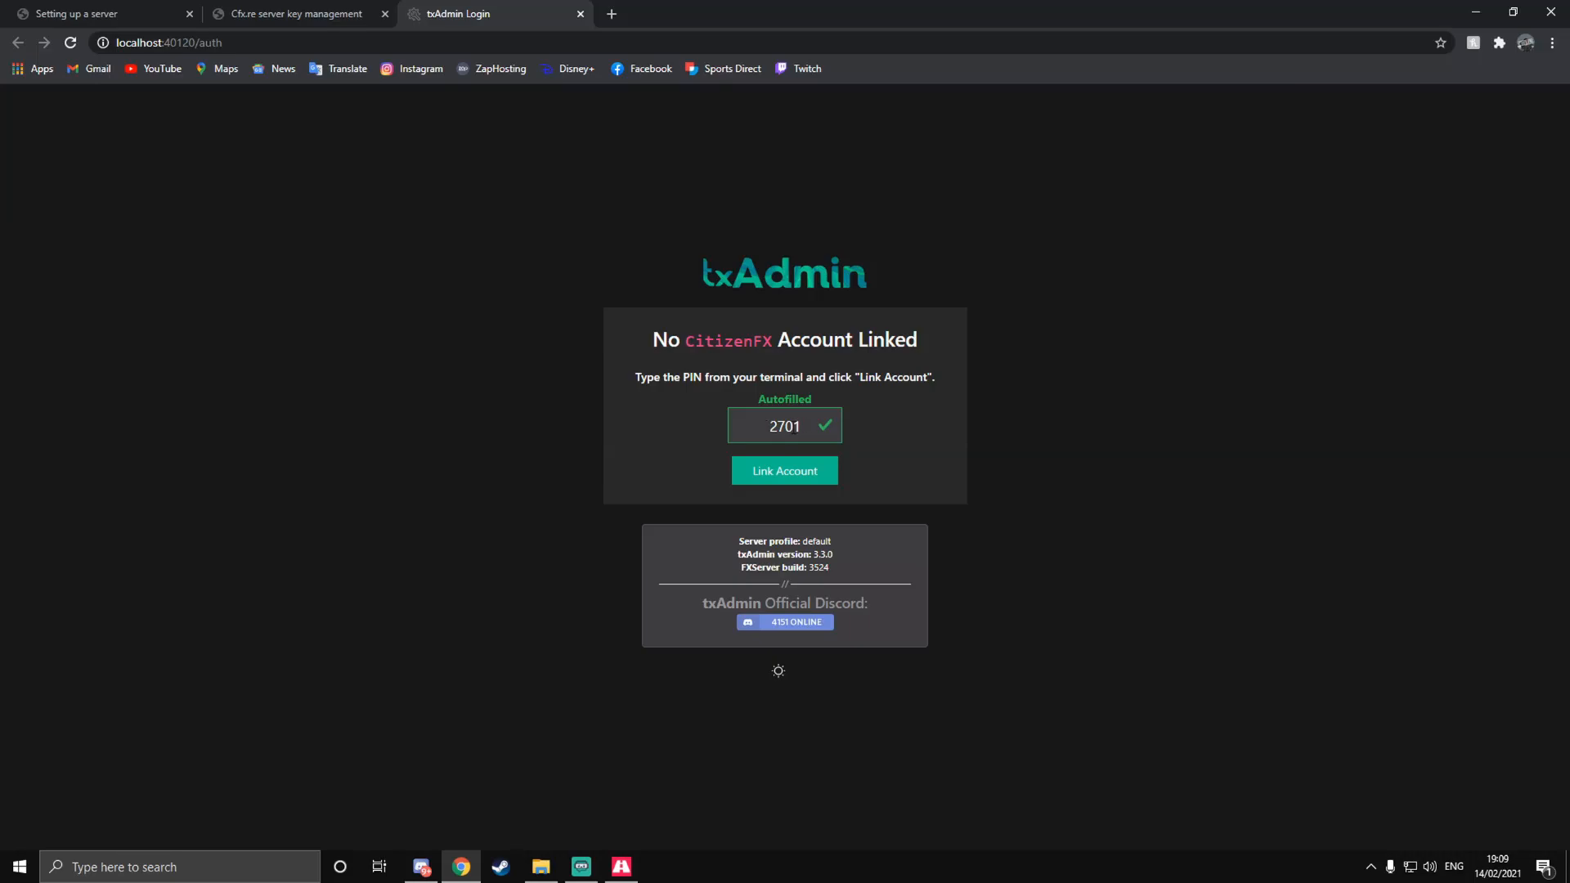
Step: Compare the autofilled PIN with the txAdmin console, then link the CitizenFX account and grant txAdmin the requested permissions
left_click(622, 867)
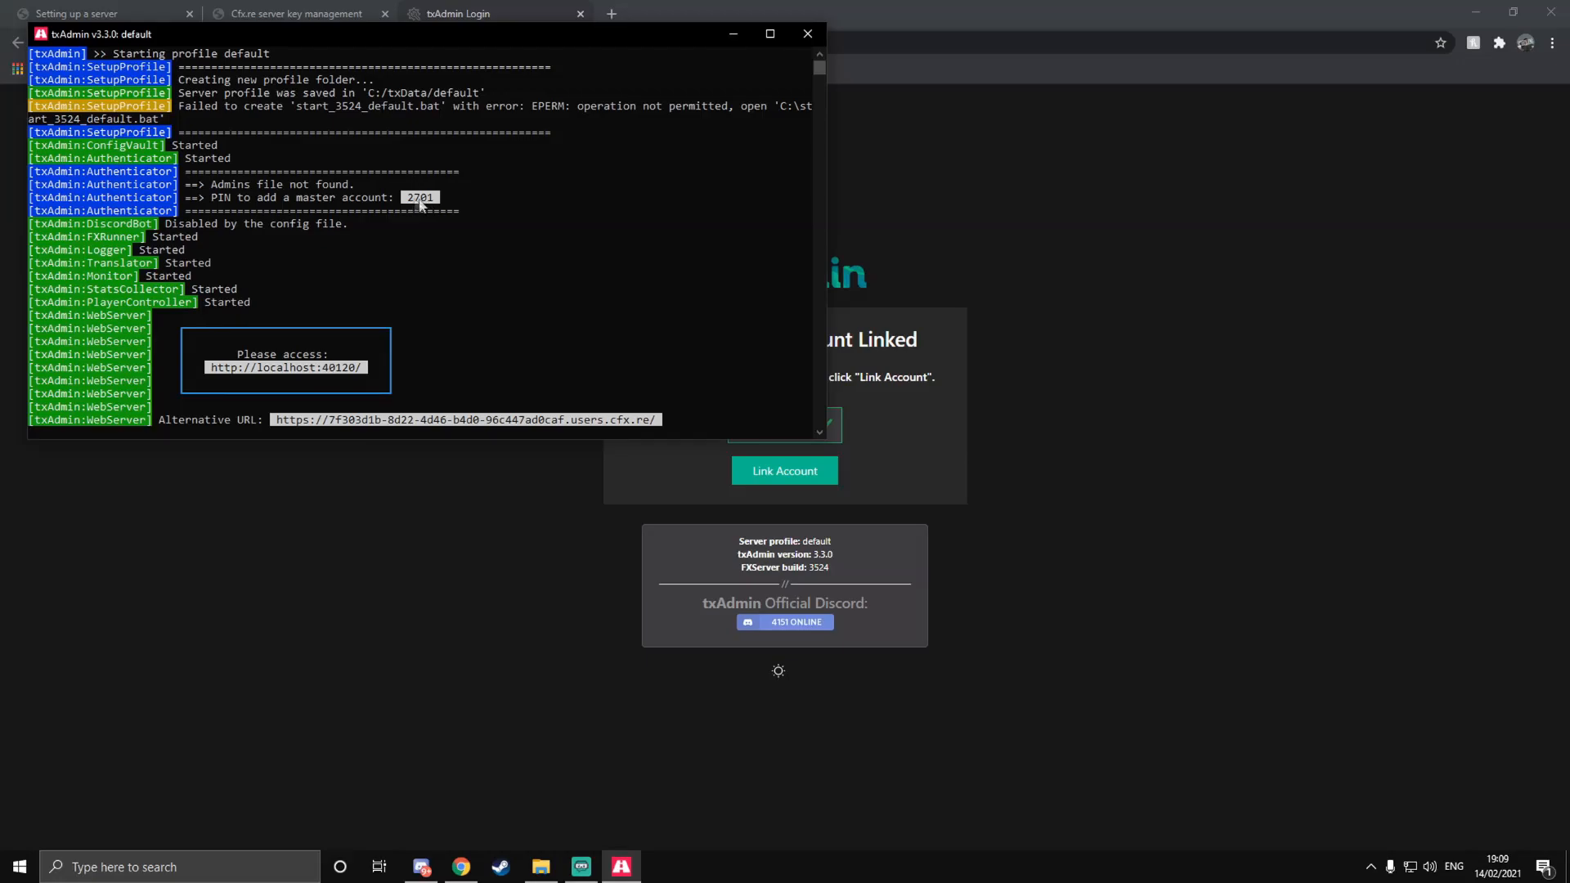
left_click(794, 442)
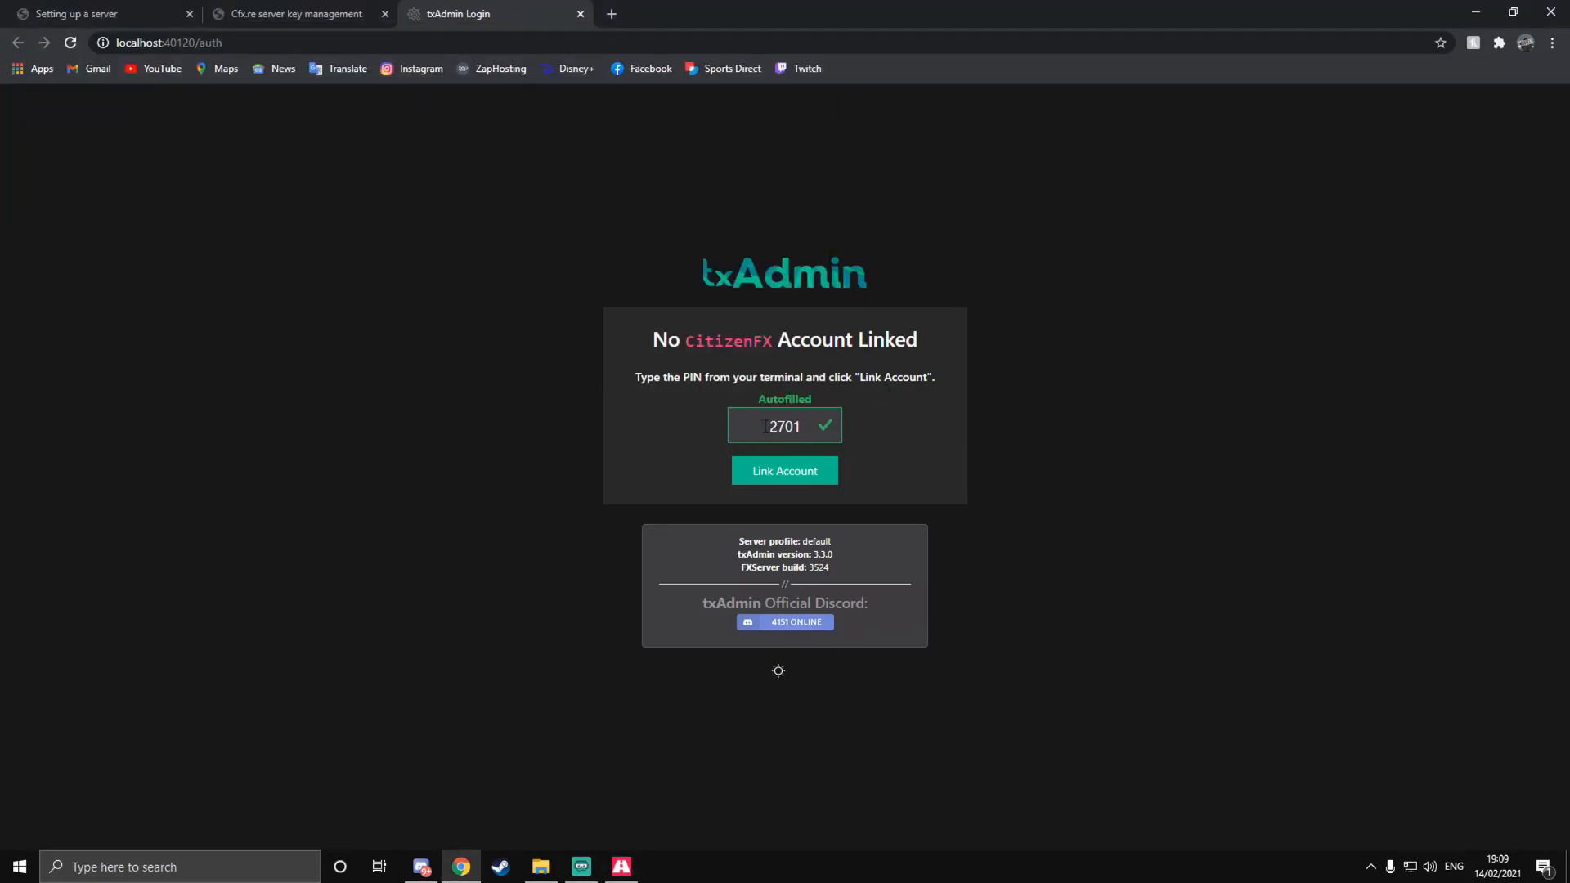
left_click(785, 471)
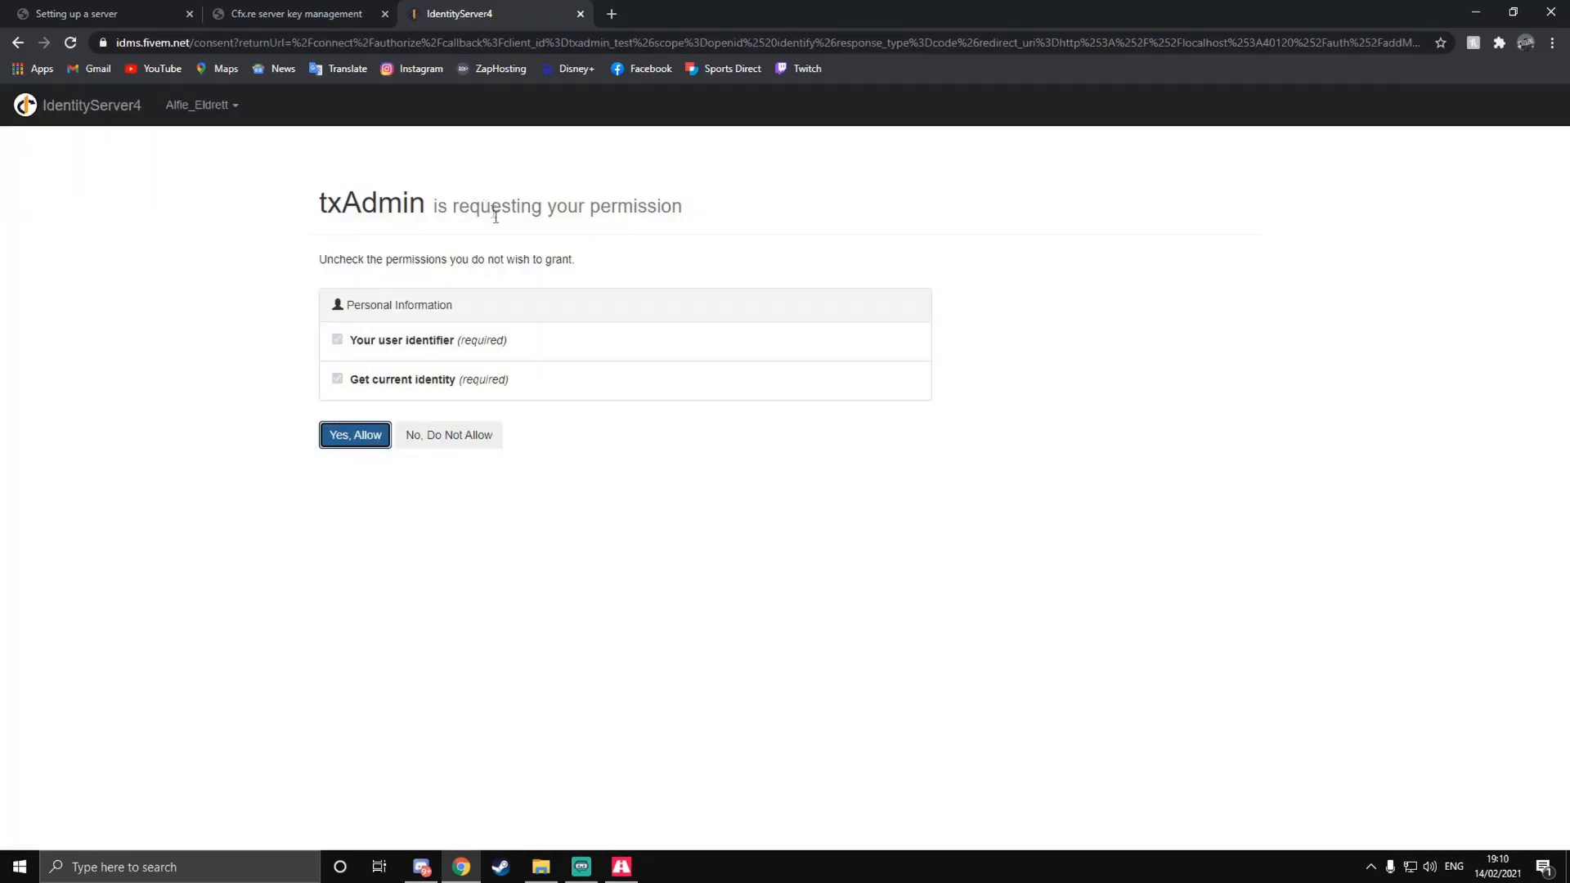
left_click(346, 439)
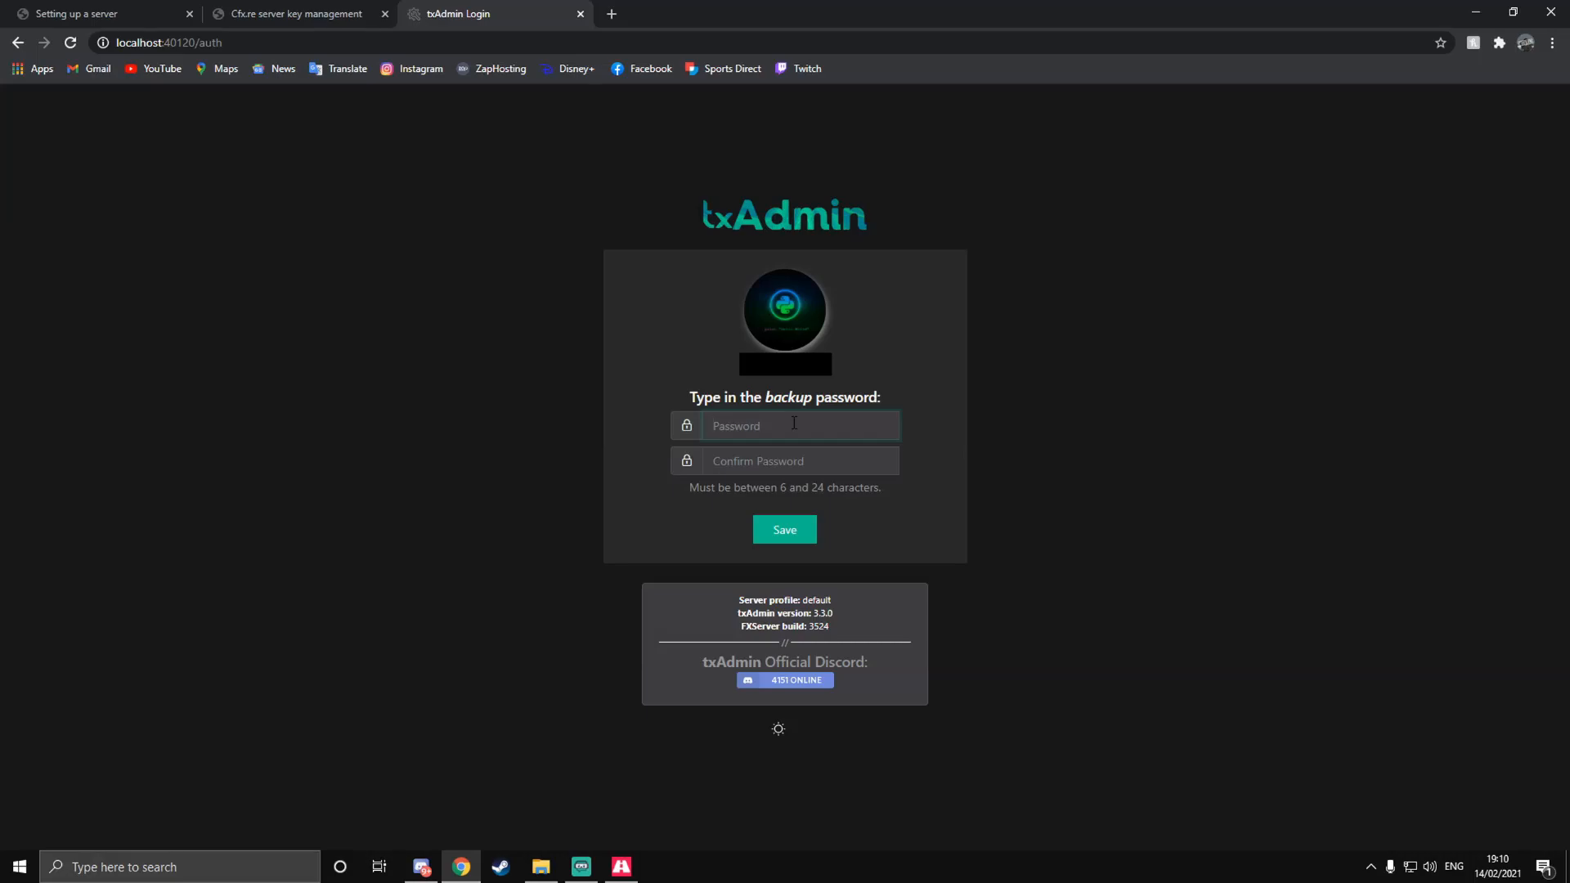
Step: Enter and confirm the txAdmin backup password, save it, and dismiss the browser's offer to store the password
type("aaa")
left_click(785, 531)
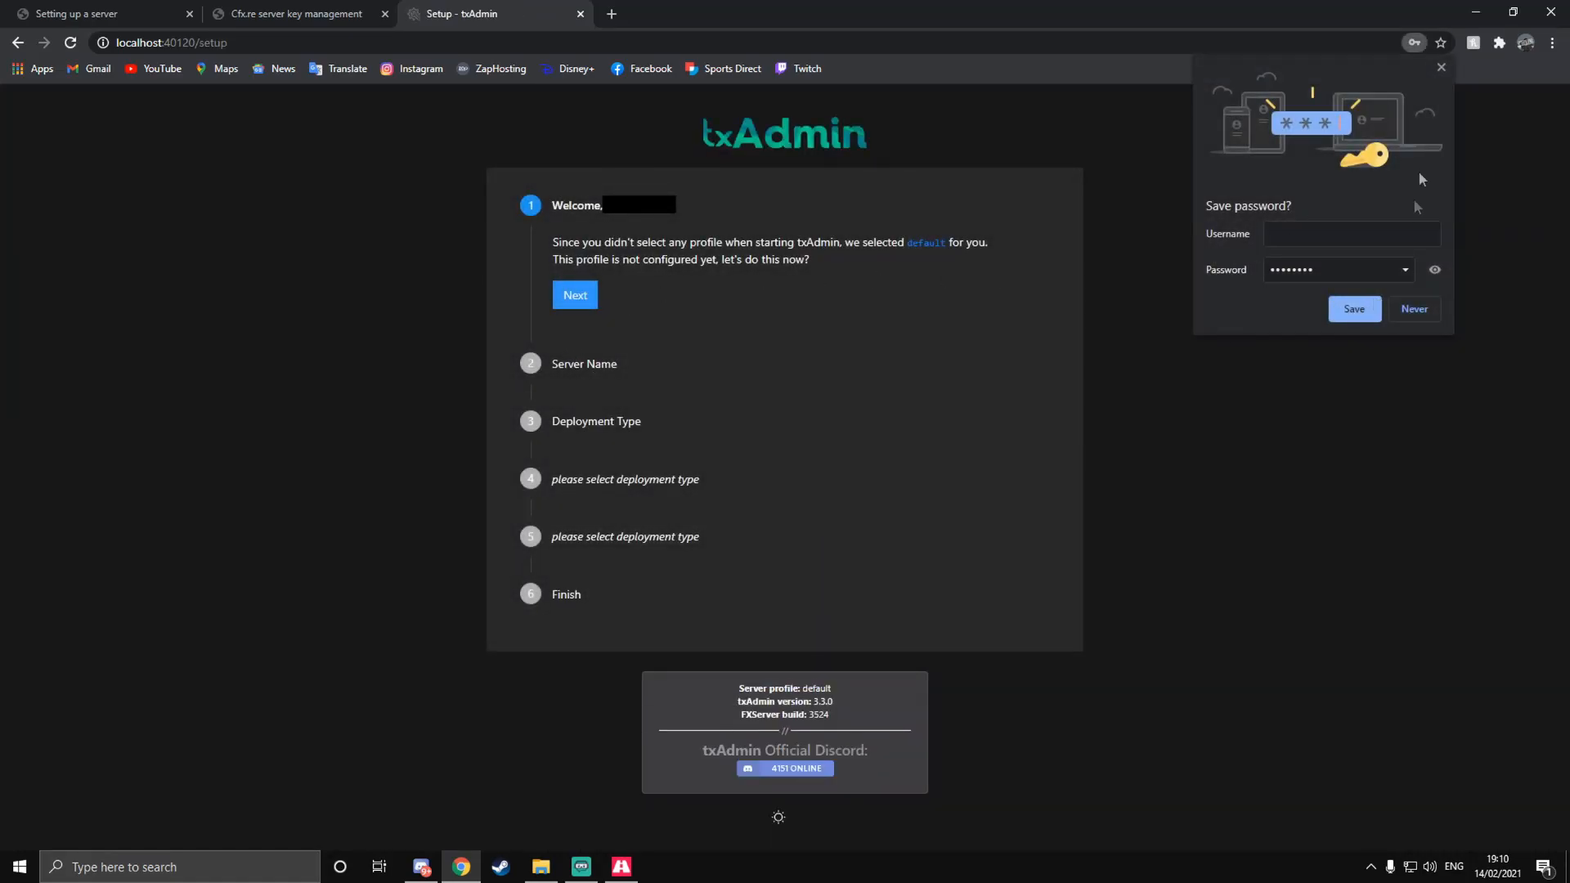
left_click(1442, 68)
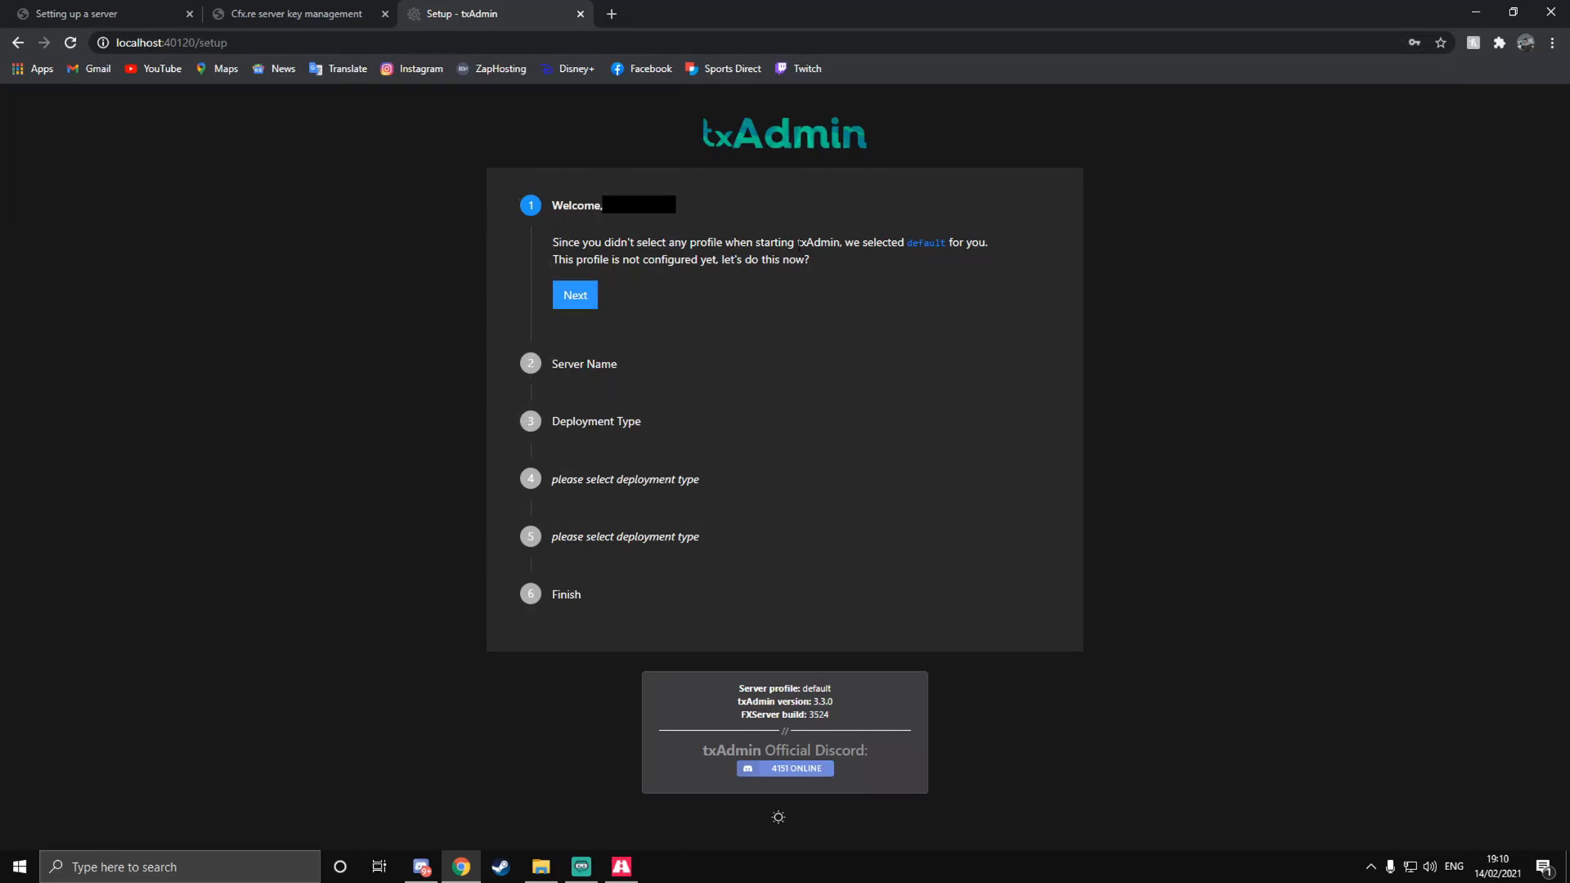
Step: Start the default profile setup and enter HomeHostedFiveM as the server name
left_click(573, 293)
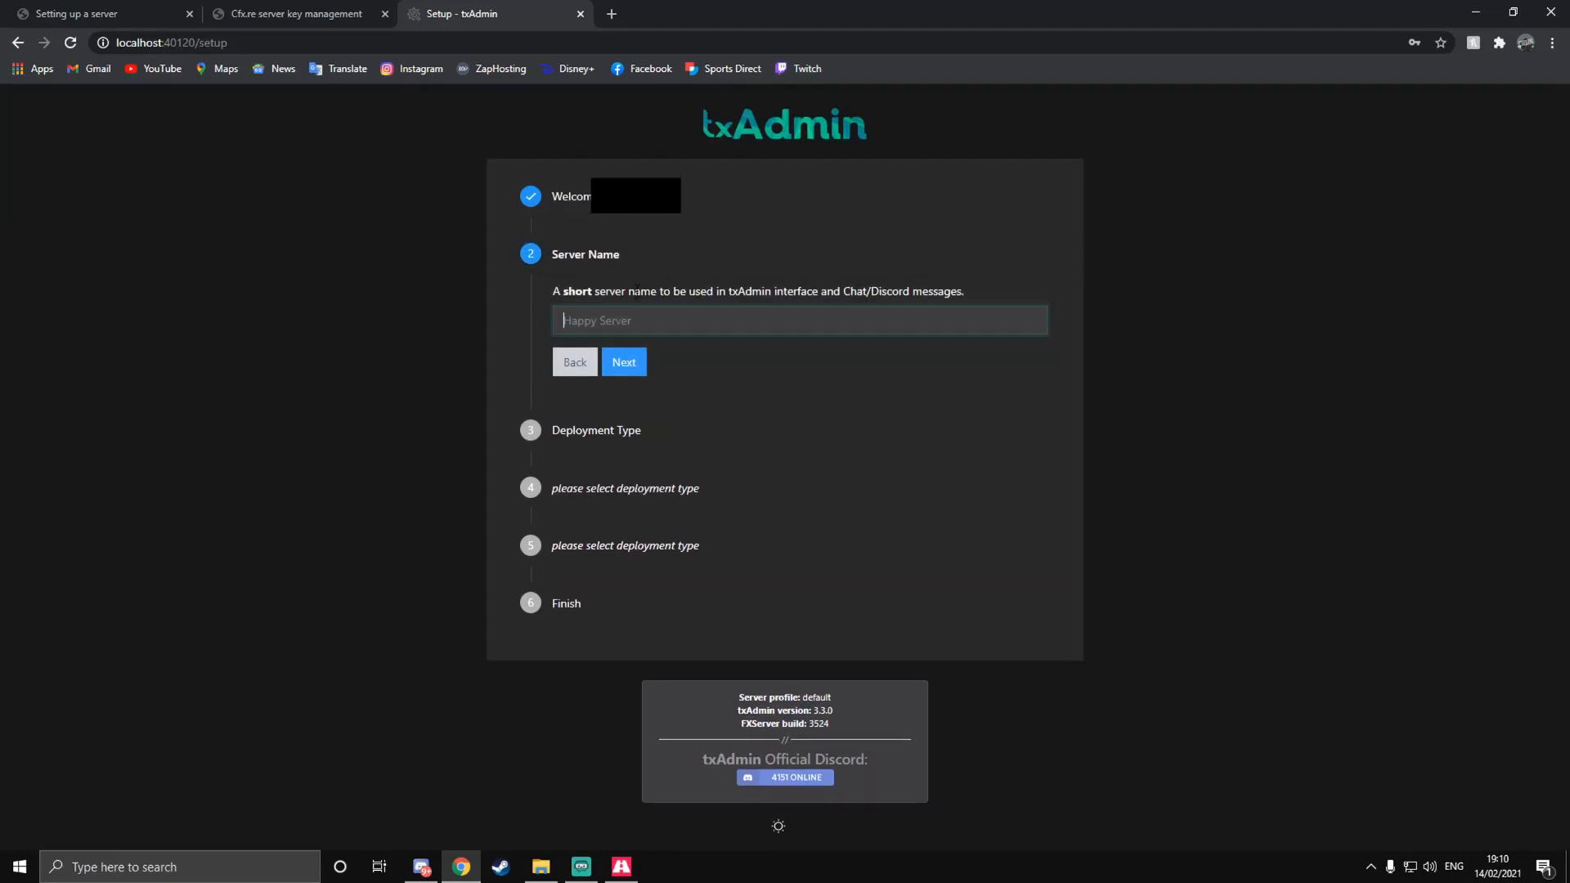
left_click(694, 323)
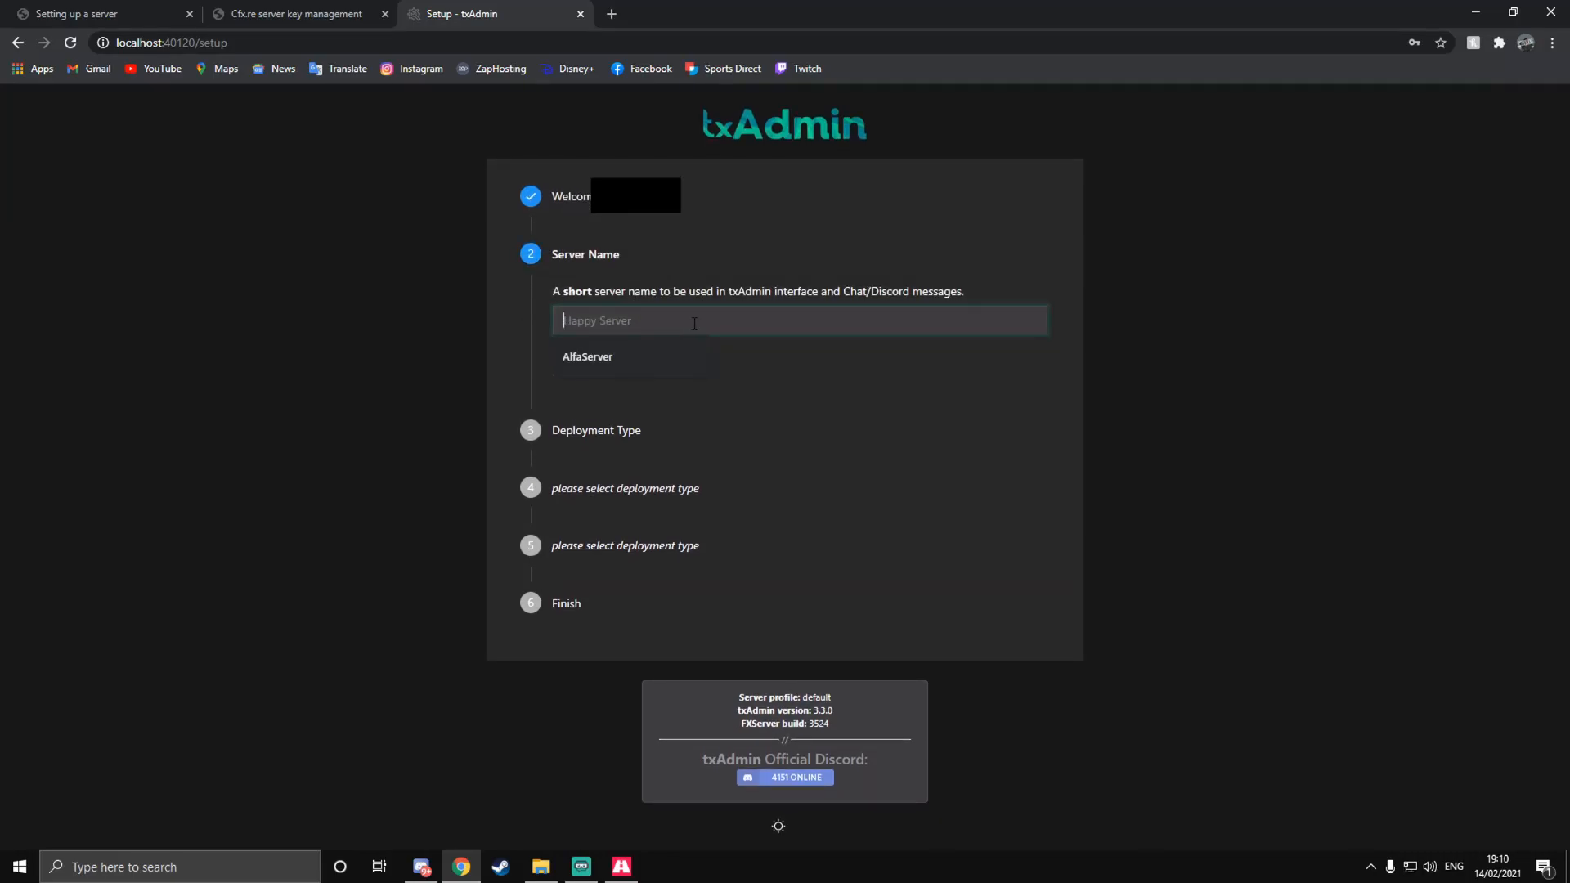
type("HomeHostedFiveM")
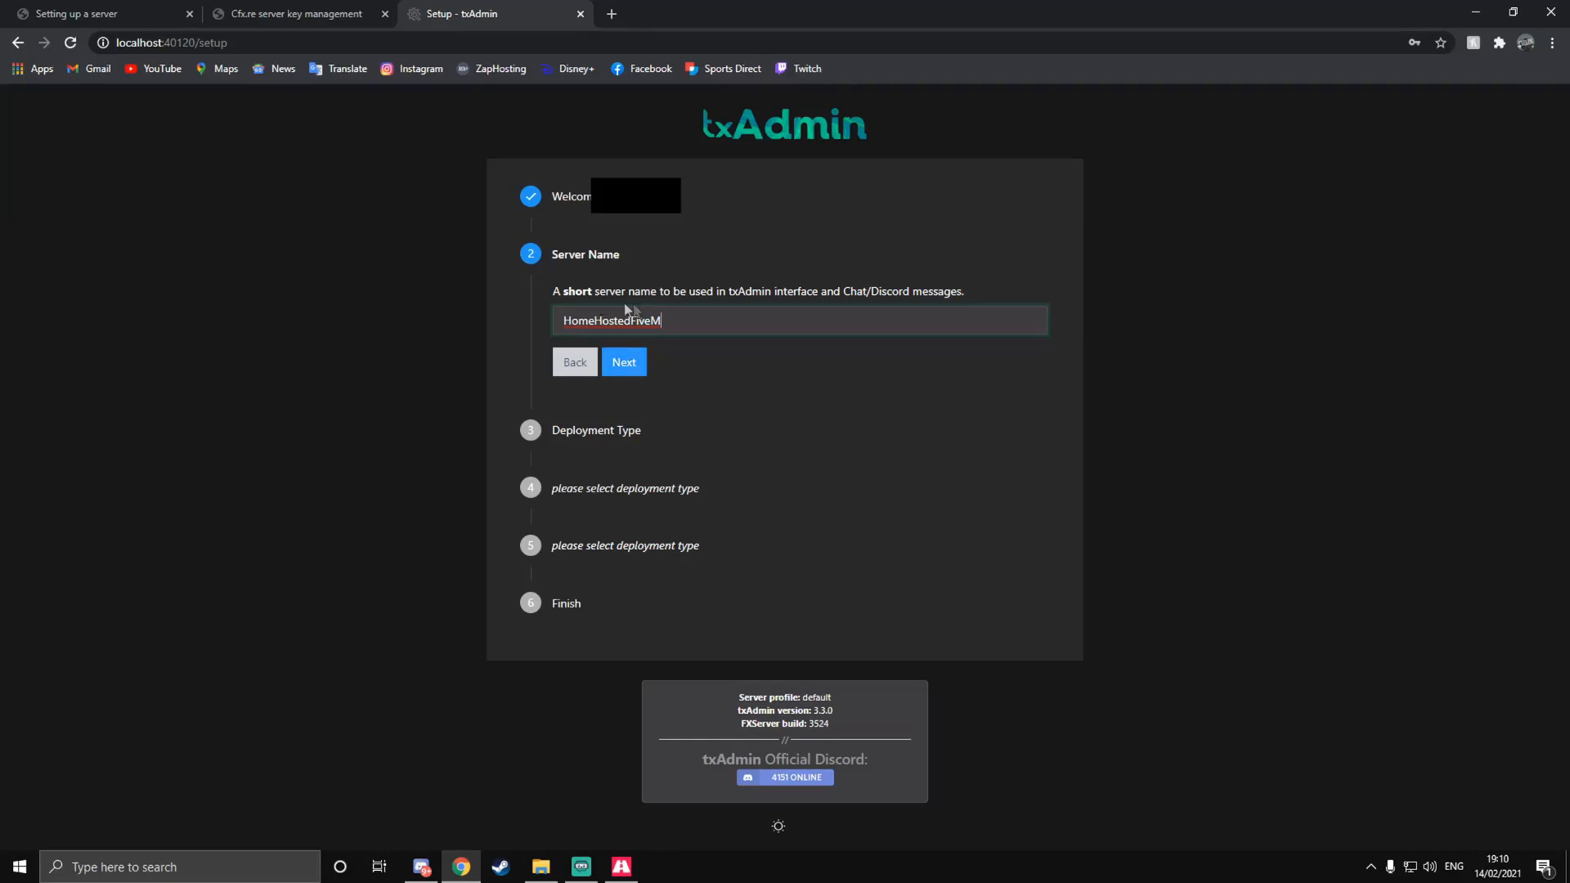
Step: Accept the server name, set the deployment type to Popular Template and select the CFX Default template
left_click(626, 364)
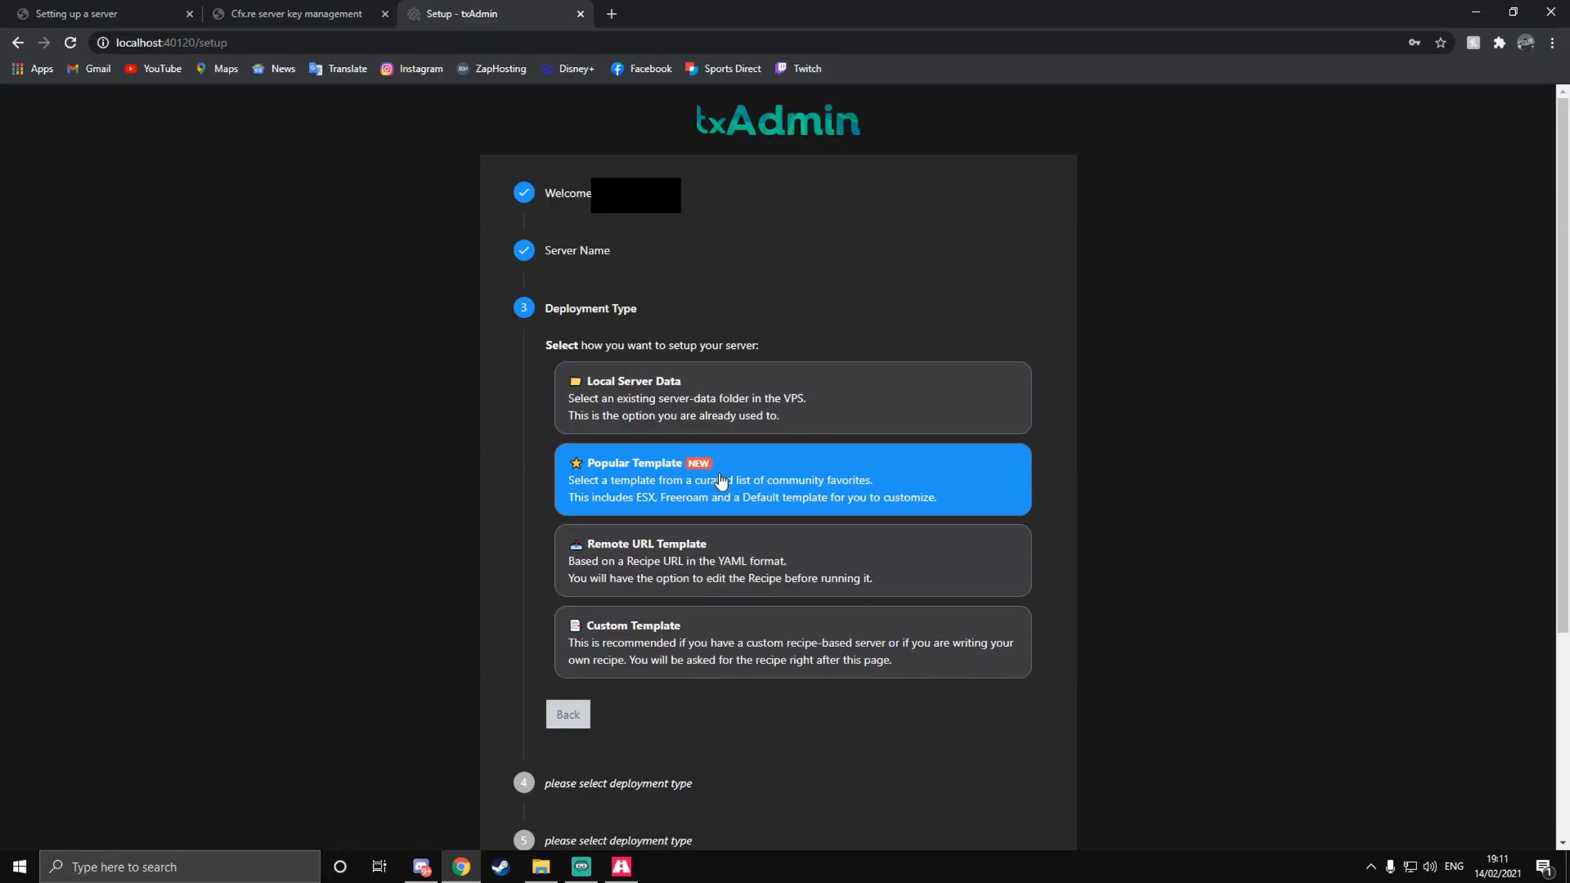
left_click(774, 481)
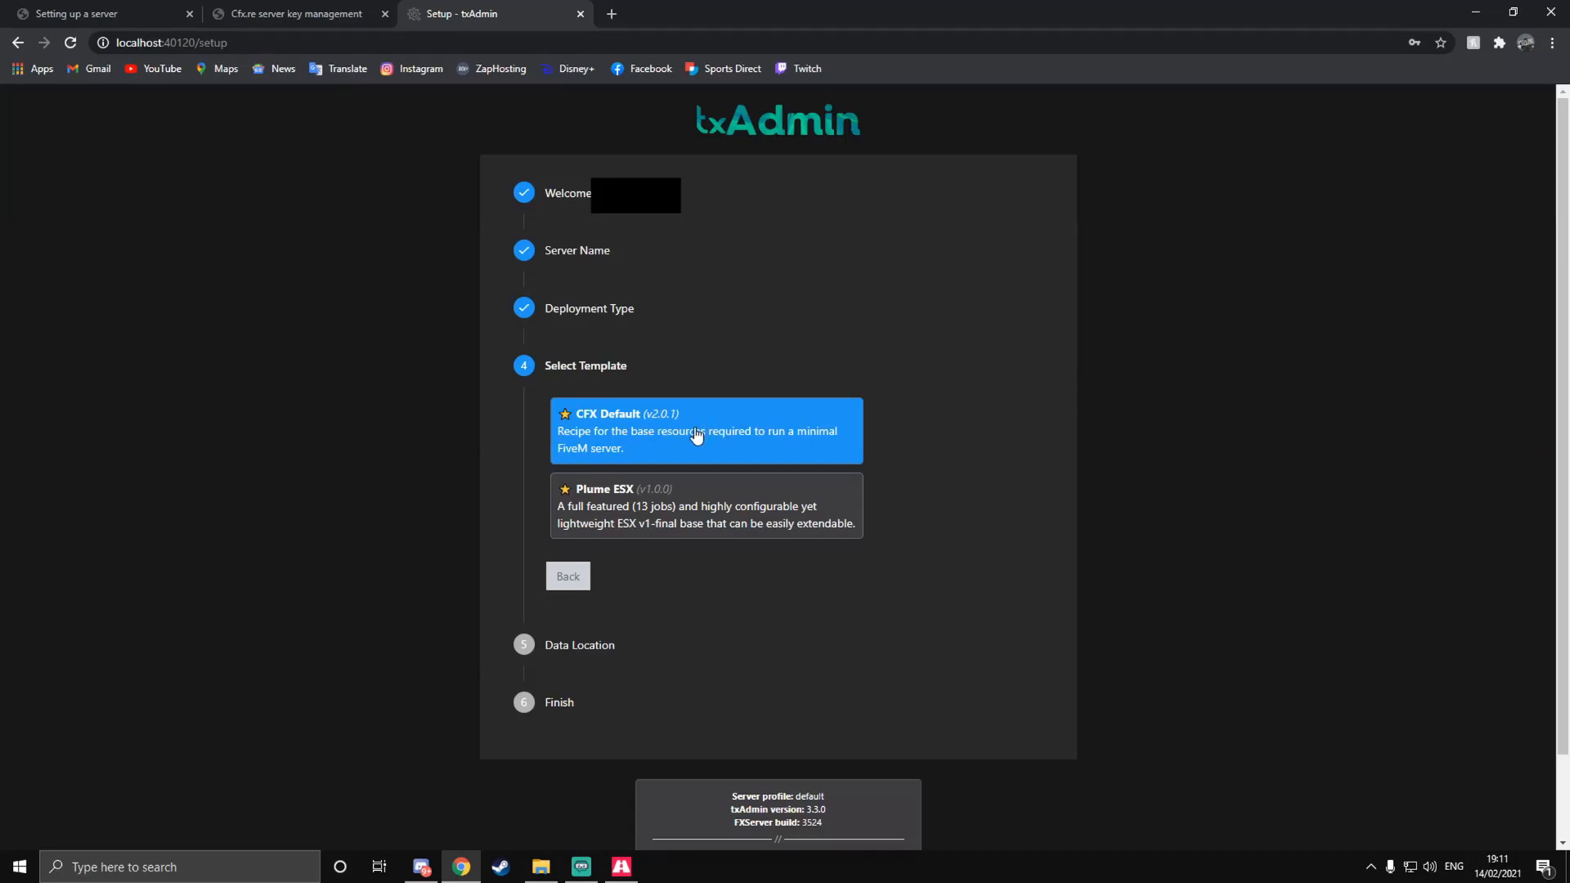
left_click(628, 434)
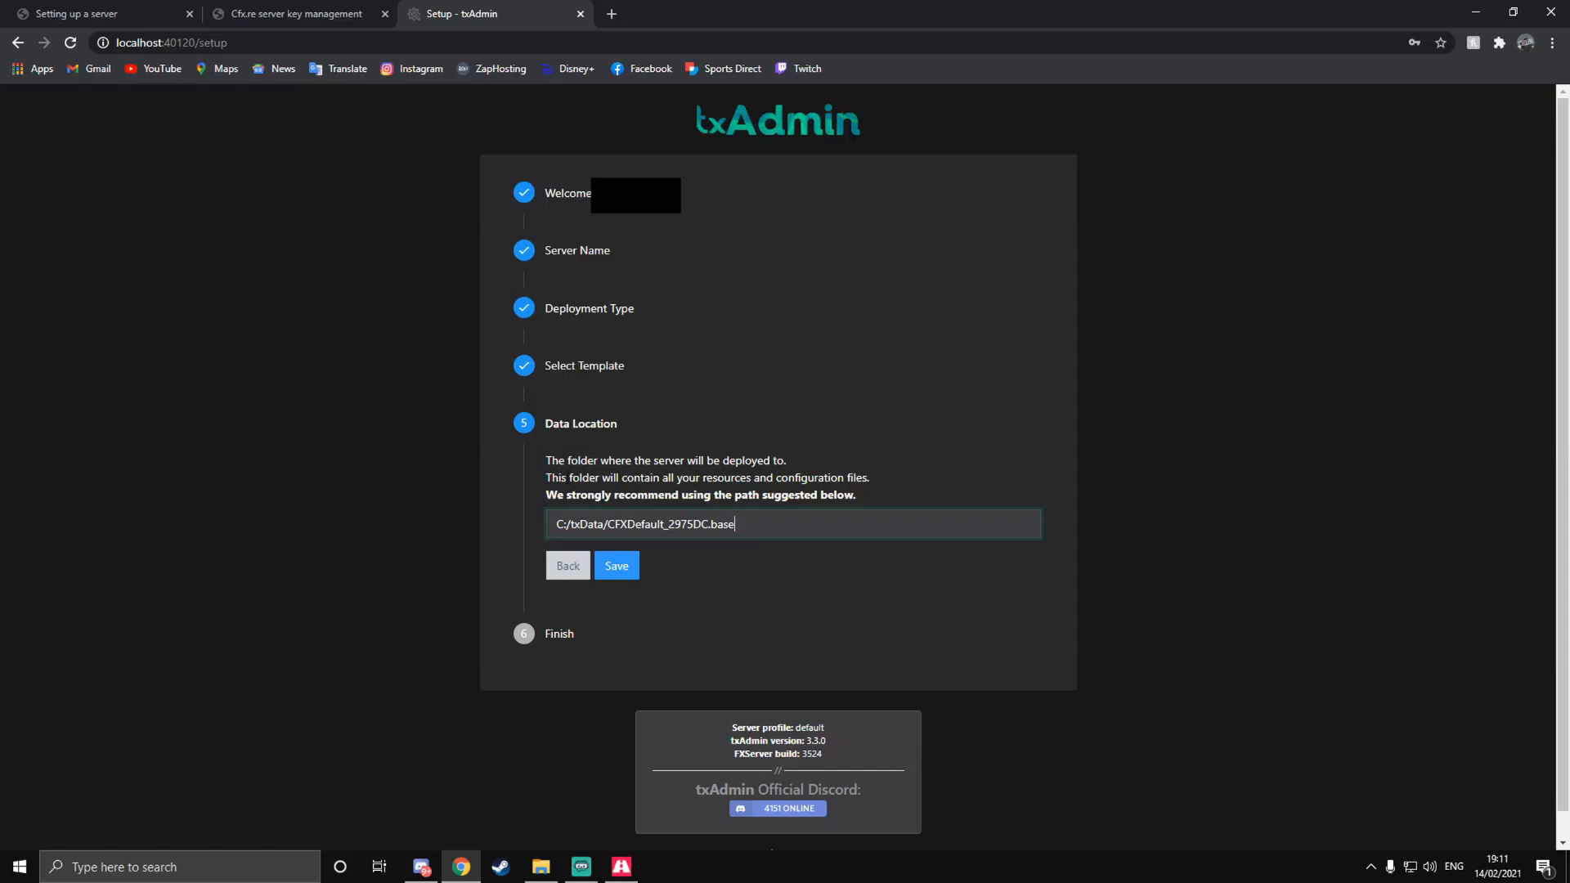
Step: Keep the suggested data location C:/txData/CFXDefault_2975DC.base and save it
left_click_drag(769, 524, 867, 498)
left_click(760, 530)
left_click(867, 498)
left_click(618, 564)
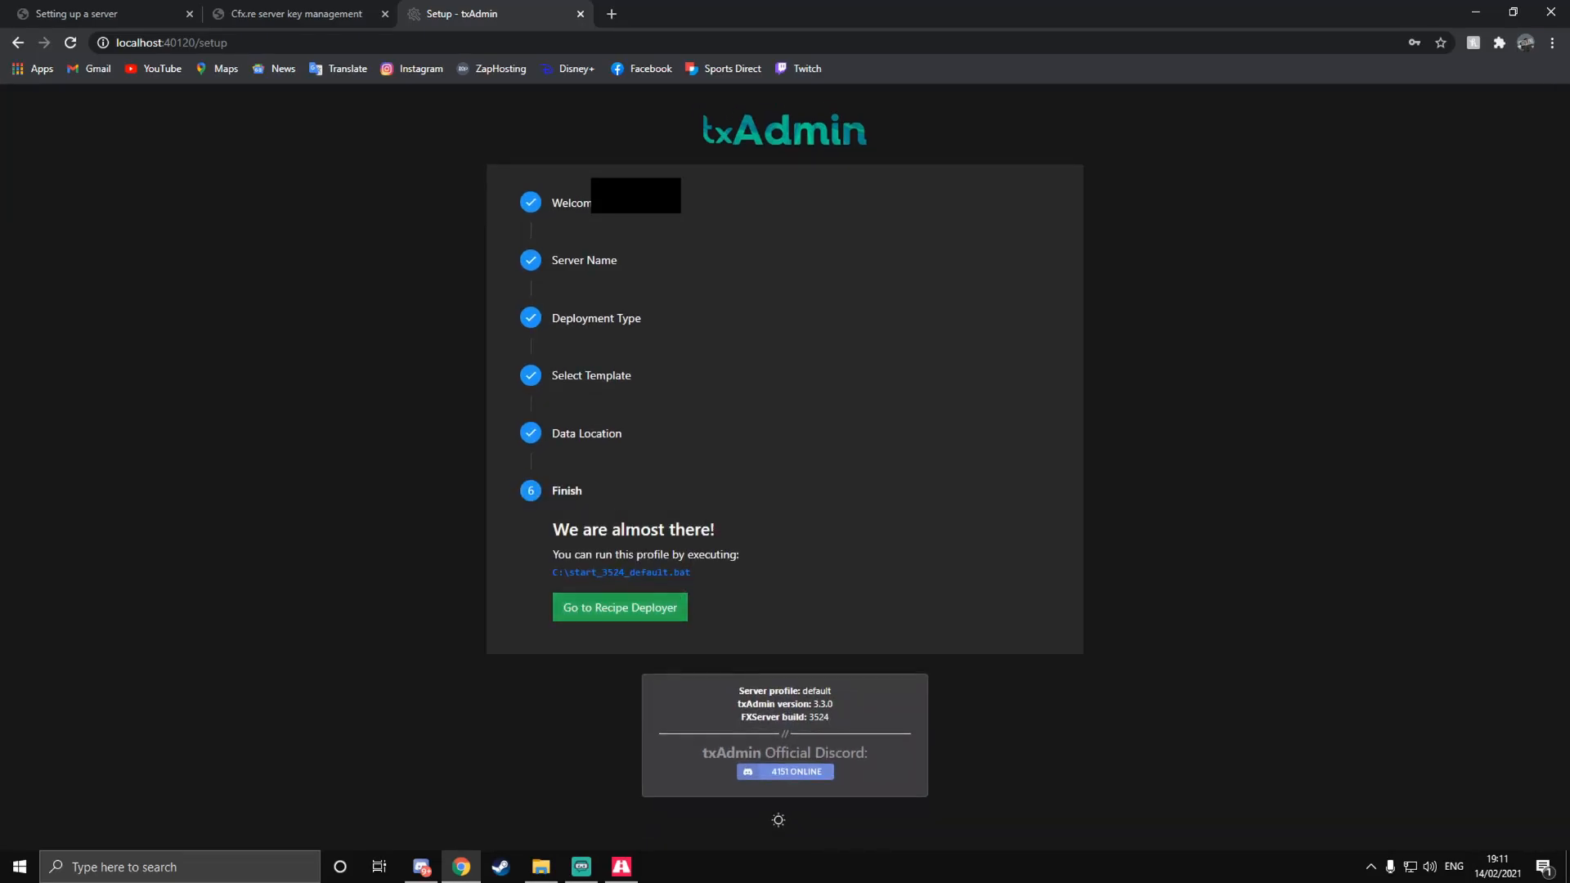
Step: Go to the Recipe Deployer and accept the CFX Default recipe without changes
left_click(635, 610)
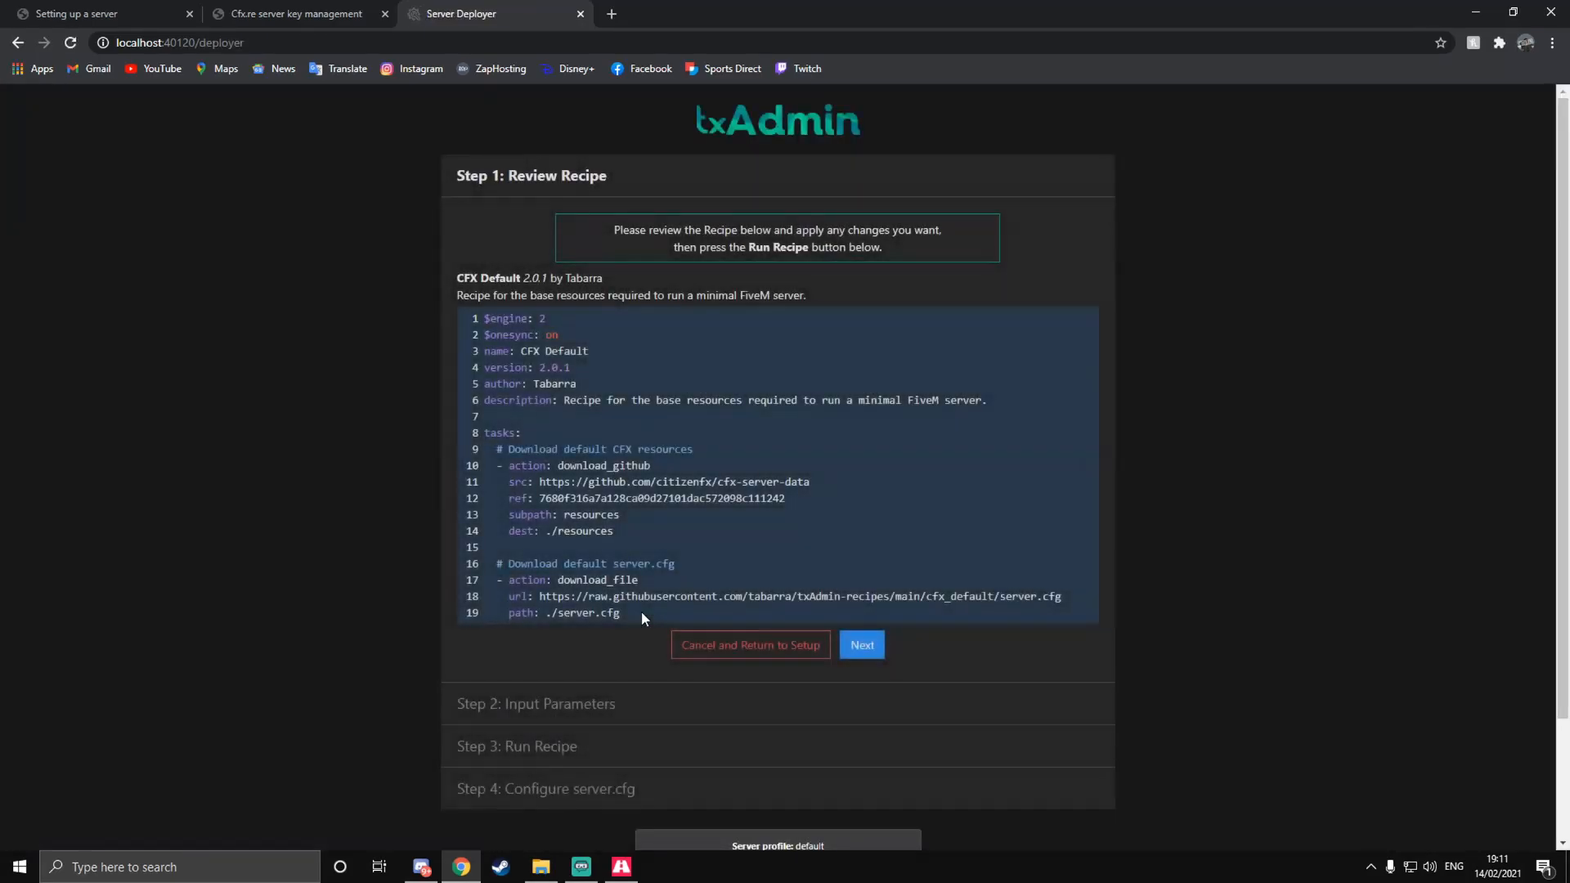
scroll(600, 429, "down", 1)
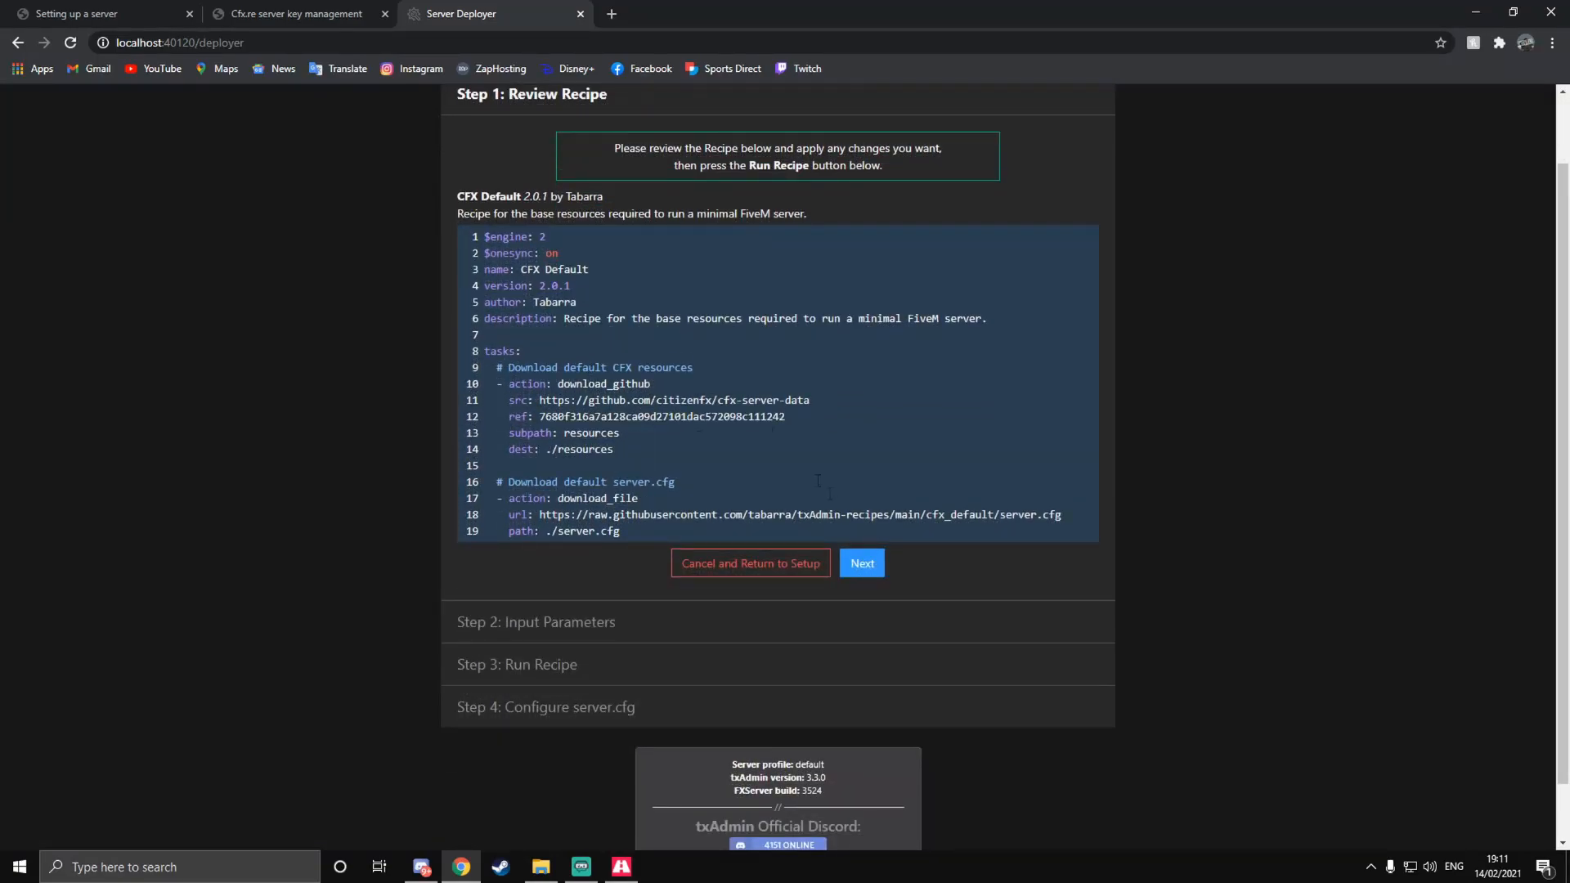
left_click(861, 563)
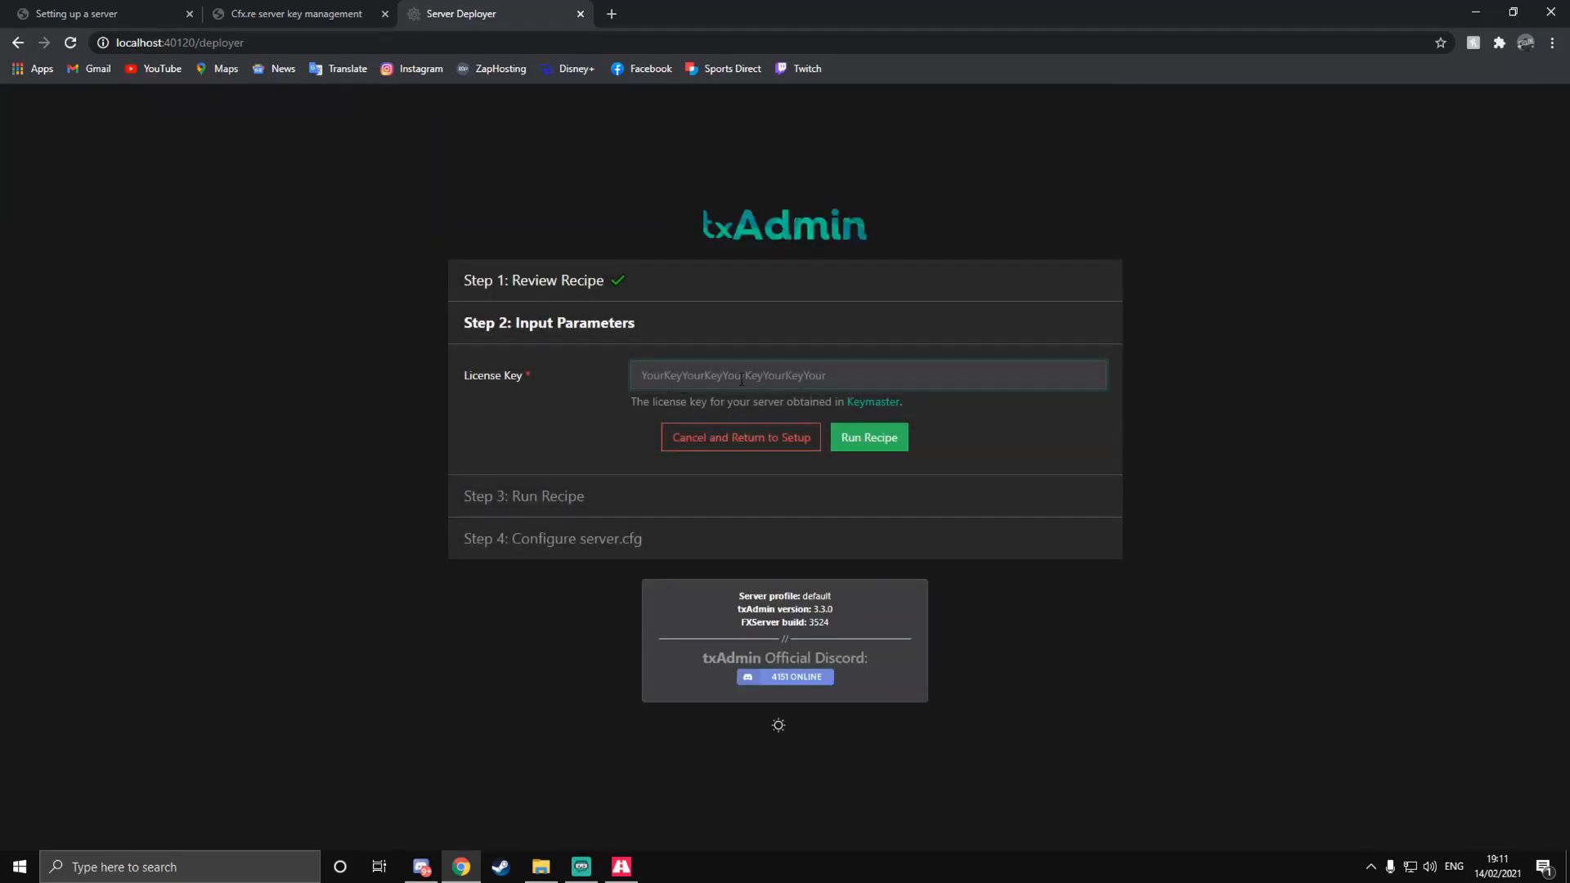
Step: Copy the server's license key from Keymaster, paste it into the License Key field in txAdmin and run the recipe
left_click(314, 12)
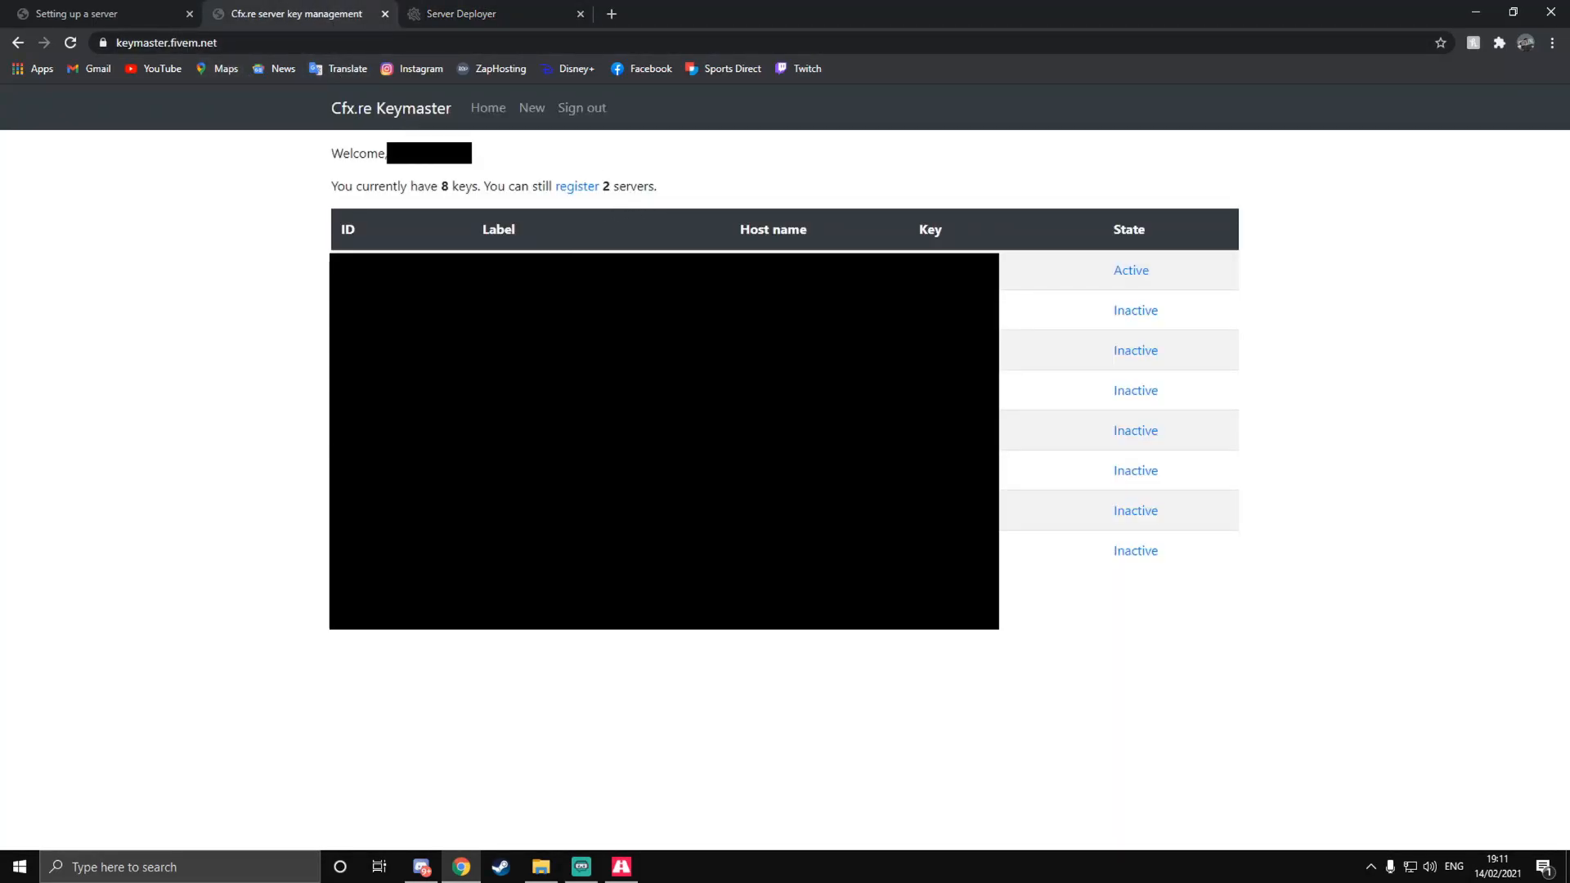
left_click(498, 270)
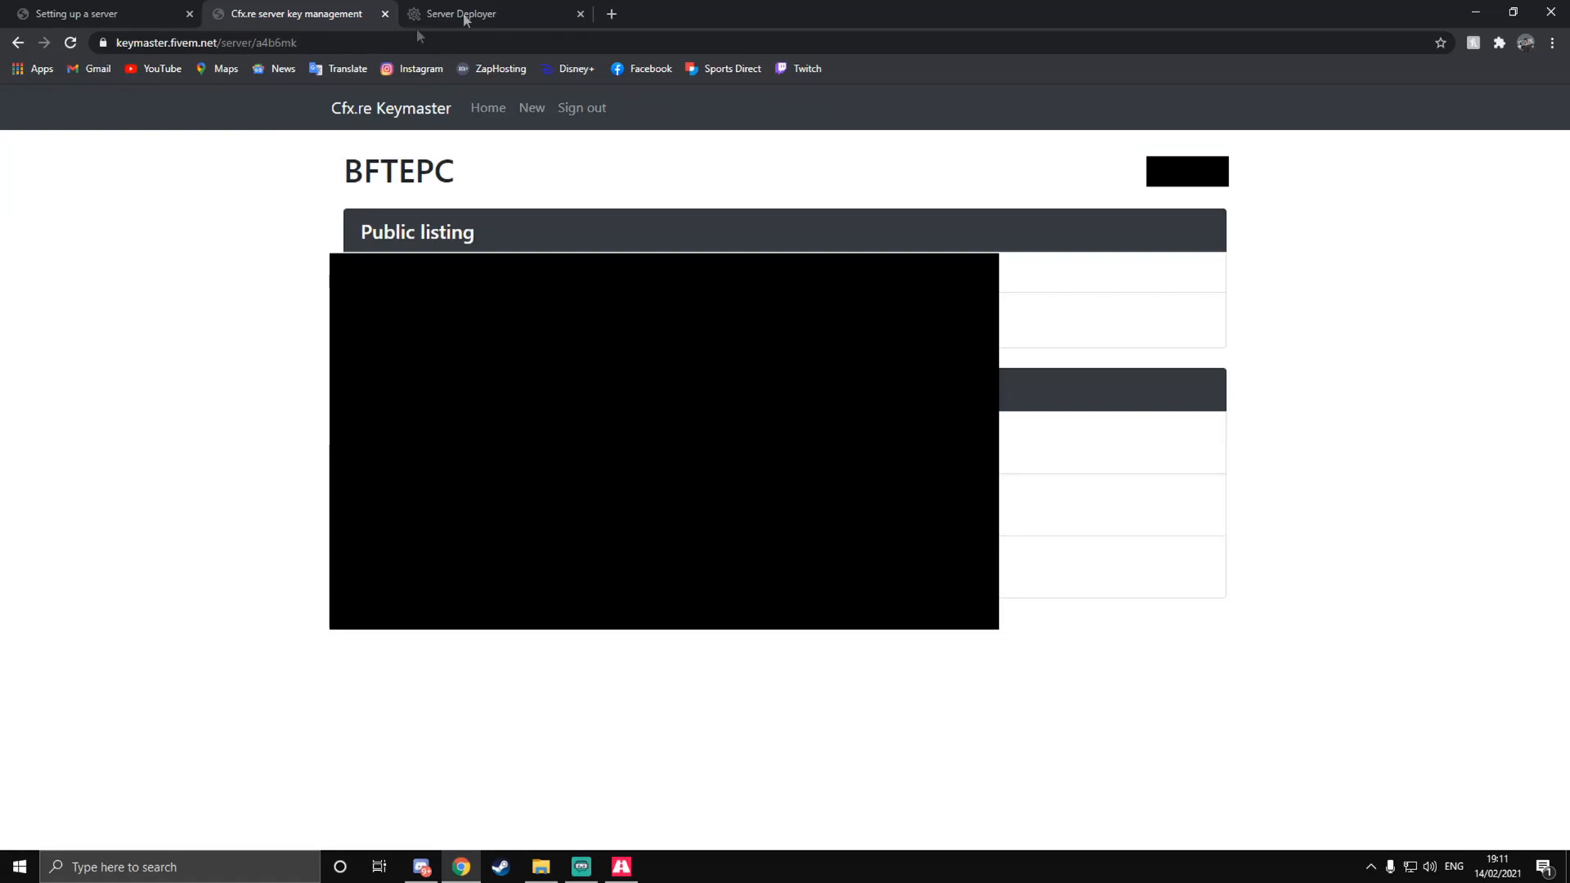
left_click(508, 12)
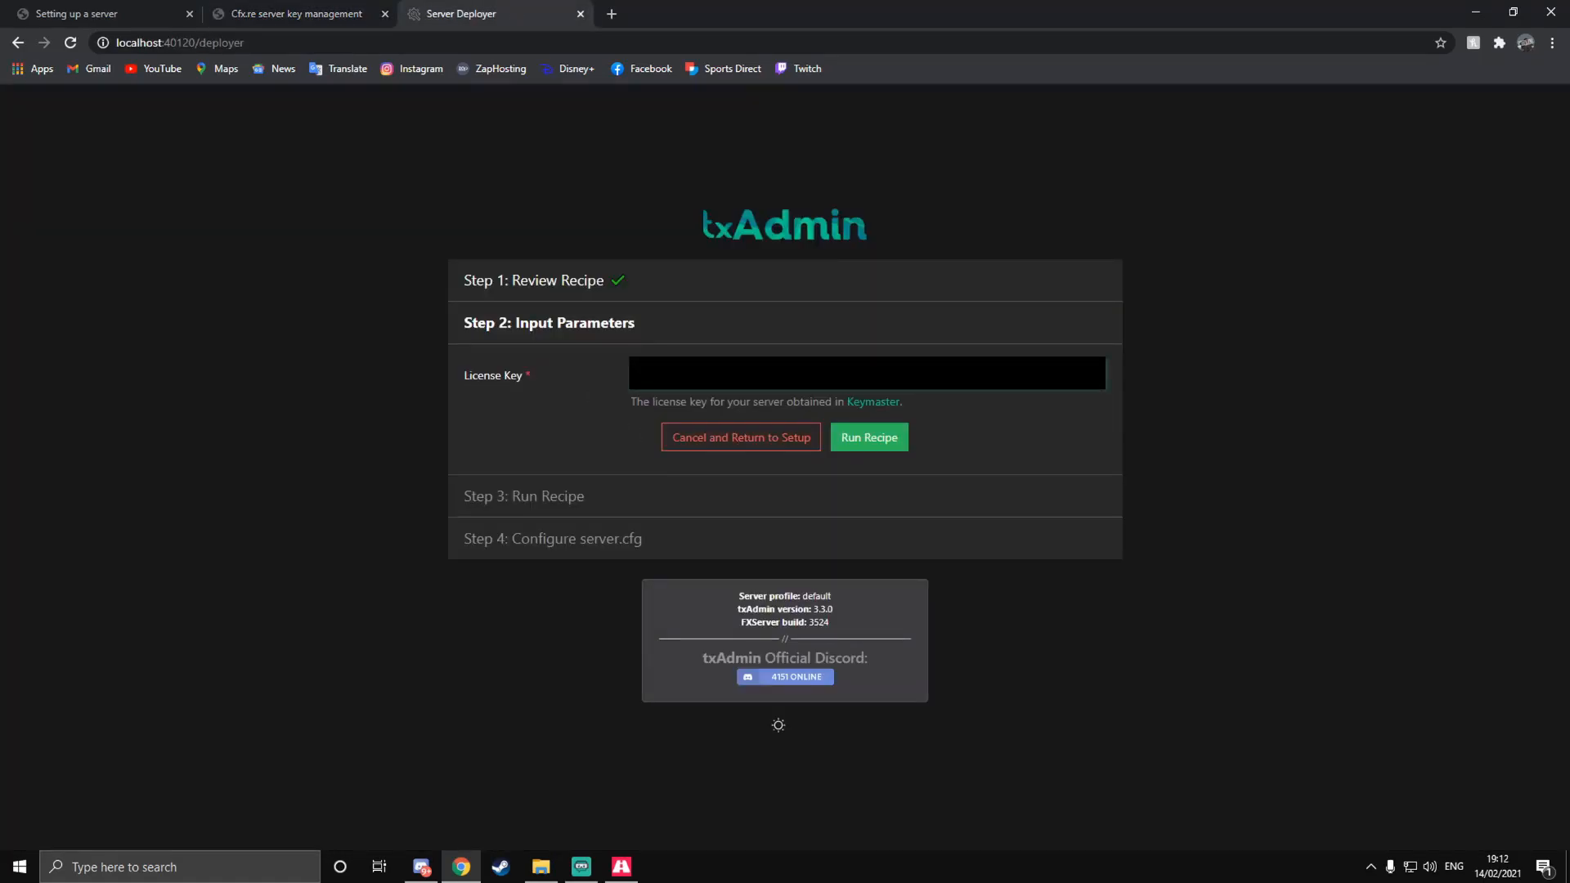
left_click(844, 445)
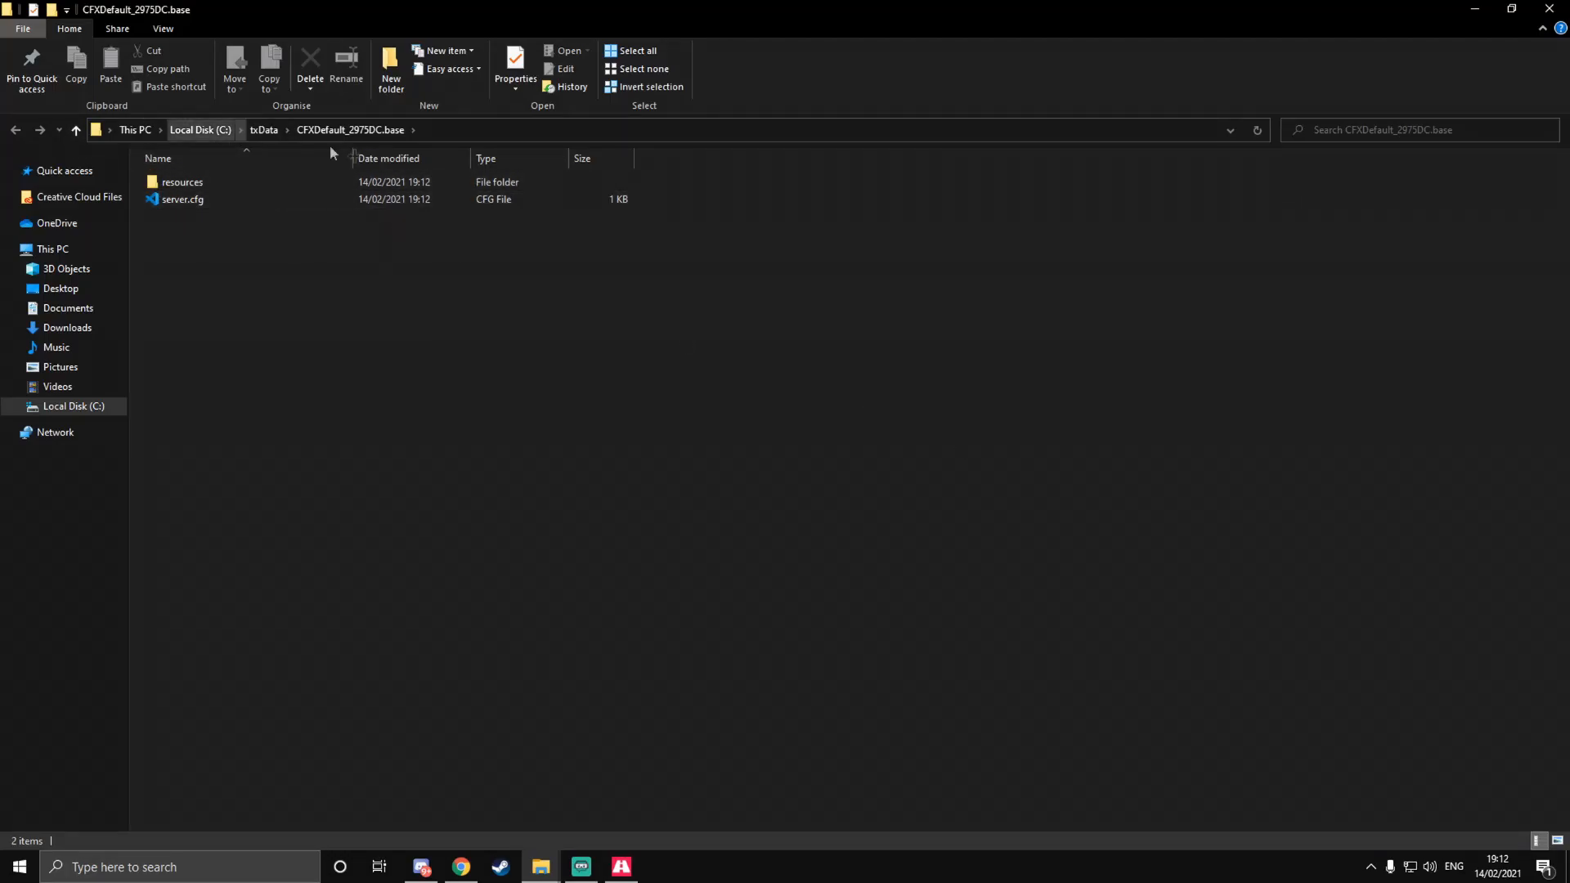
Step: Return from the deployed server folder to the deployer, proceed to the server.cfg configuration, and save it to run the server
left_click_drag(449, 7, 539, 68)
left_click(1089, 430)
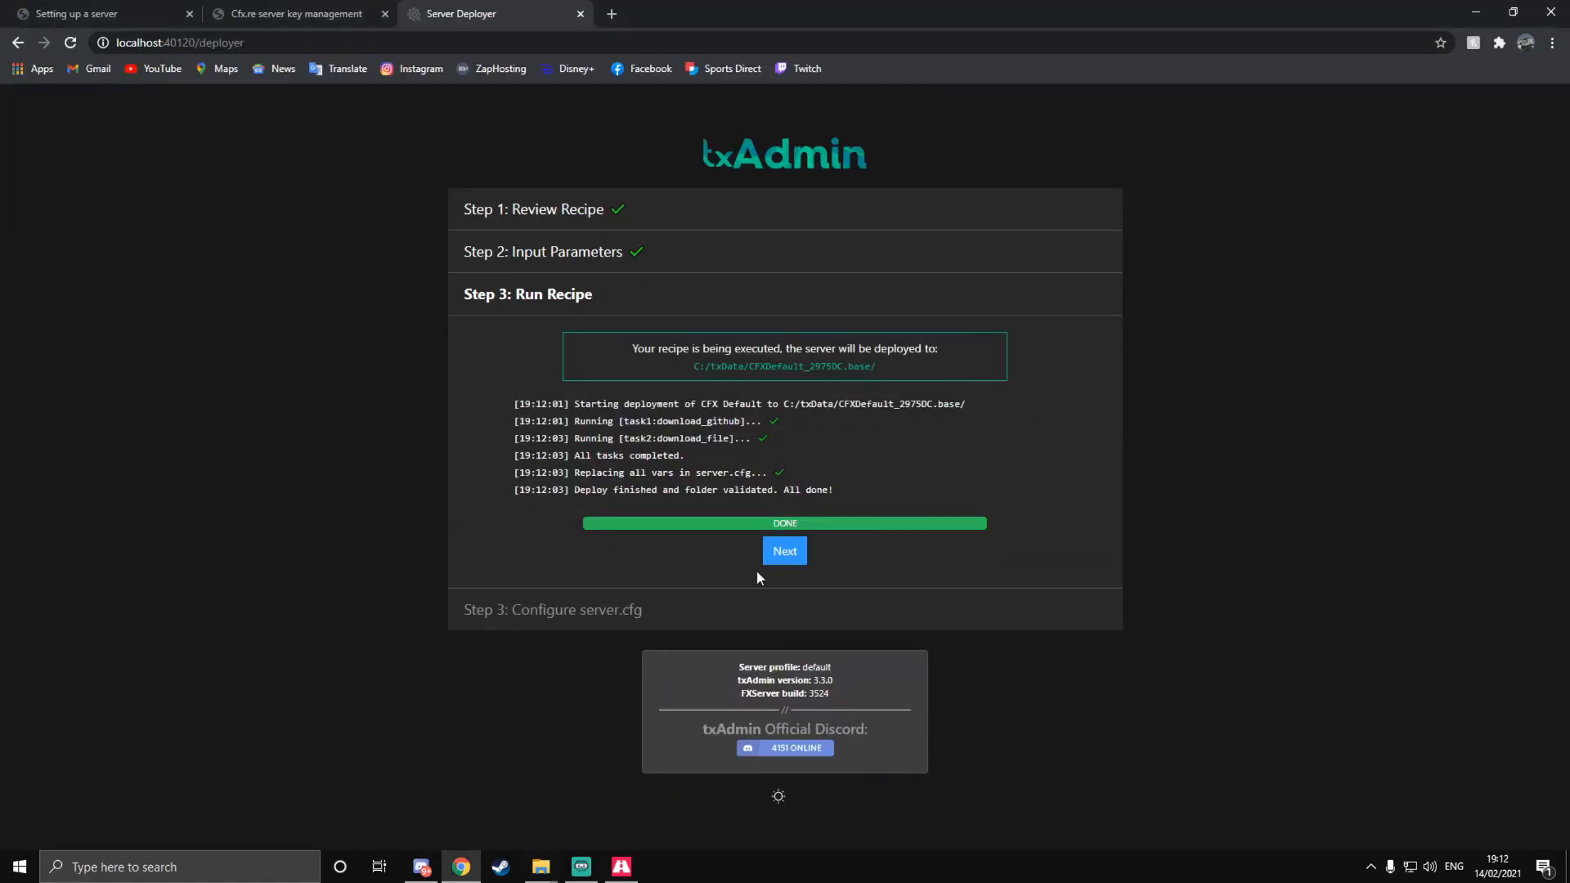
left_click(768, 552)
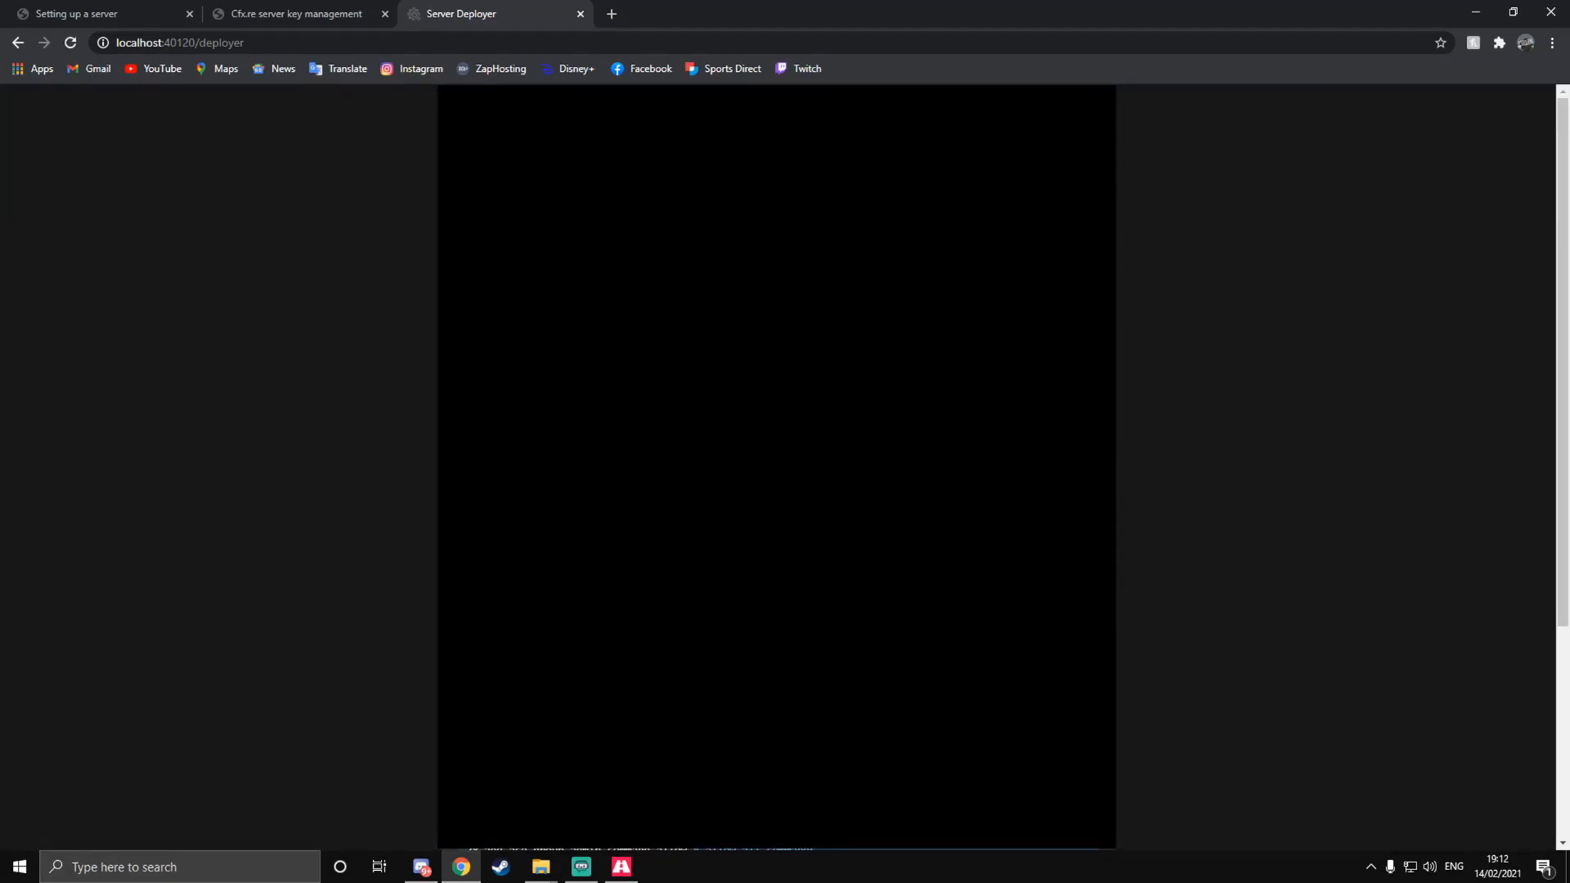
scroll(777, 467, "down", 4)
scroll(777, 467, "up", 1)
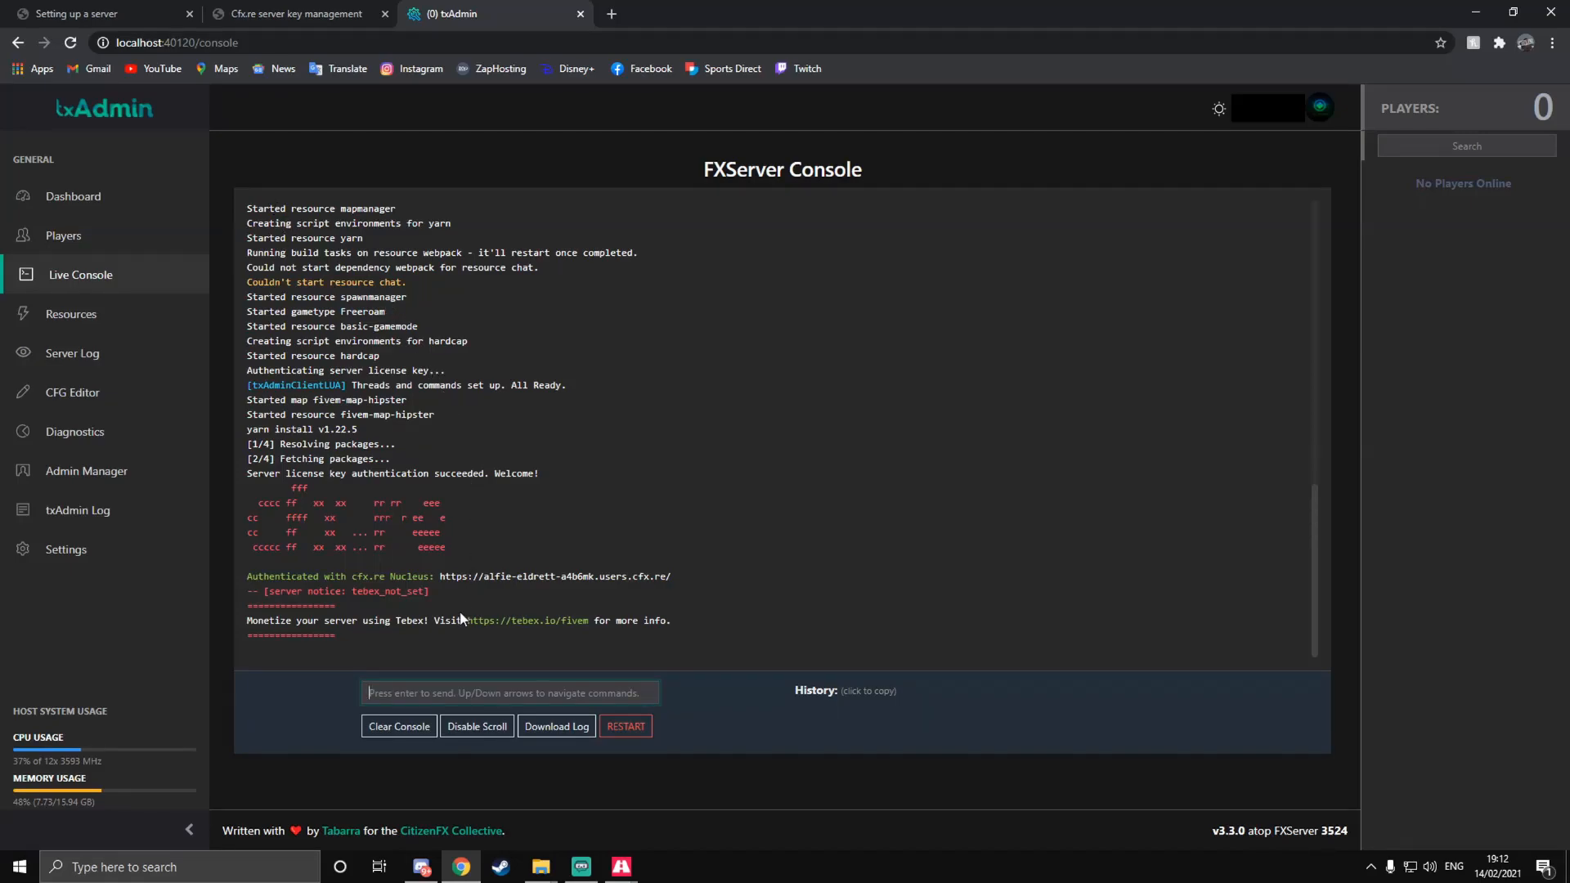
Step: Examine the Live Console output for the webpack build tasks and the chat resource's startup status
left_click_drag(407, 282, 247, 283)
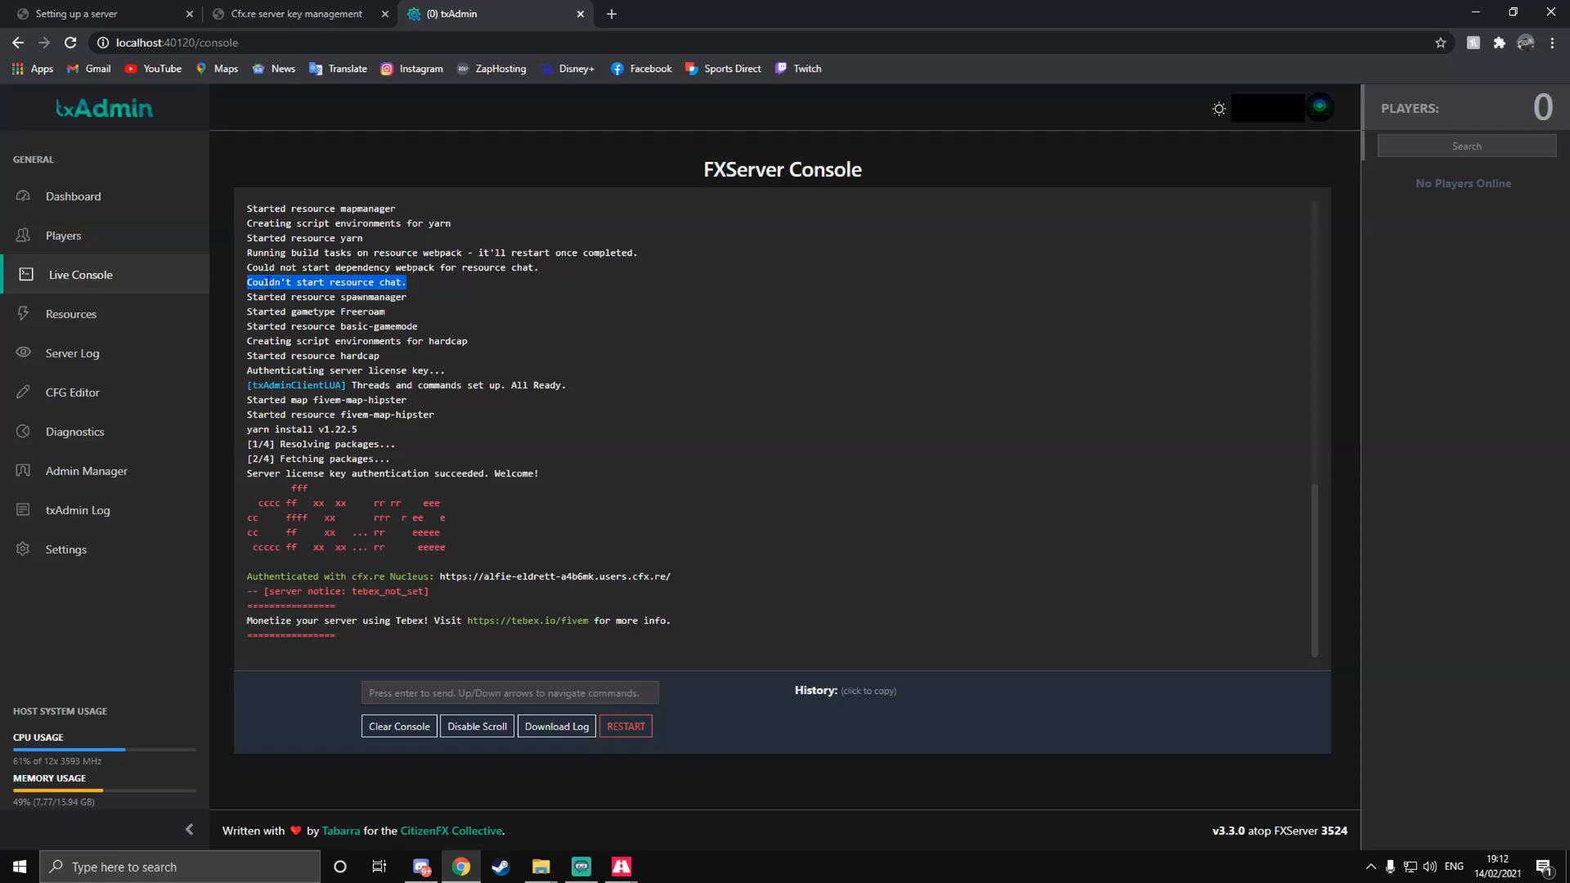
left_click(419, 282)
left_click_drag(408, 283, 280, 284)
left_click(407, 296)
scroll(418, 298, "up", 3)
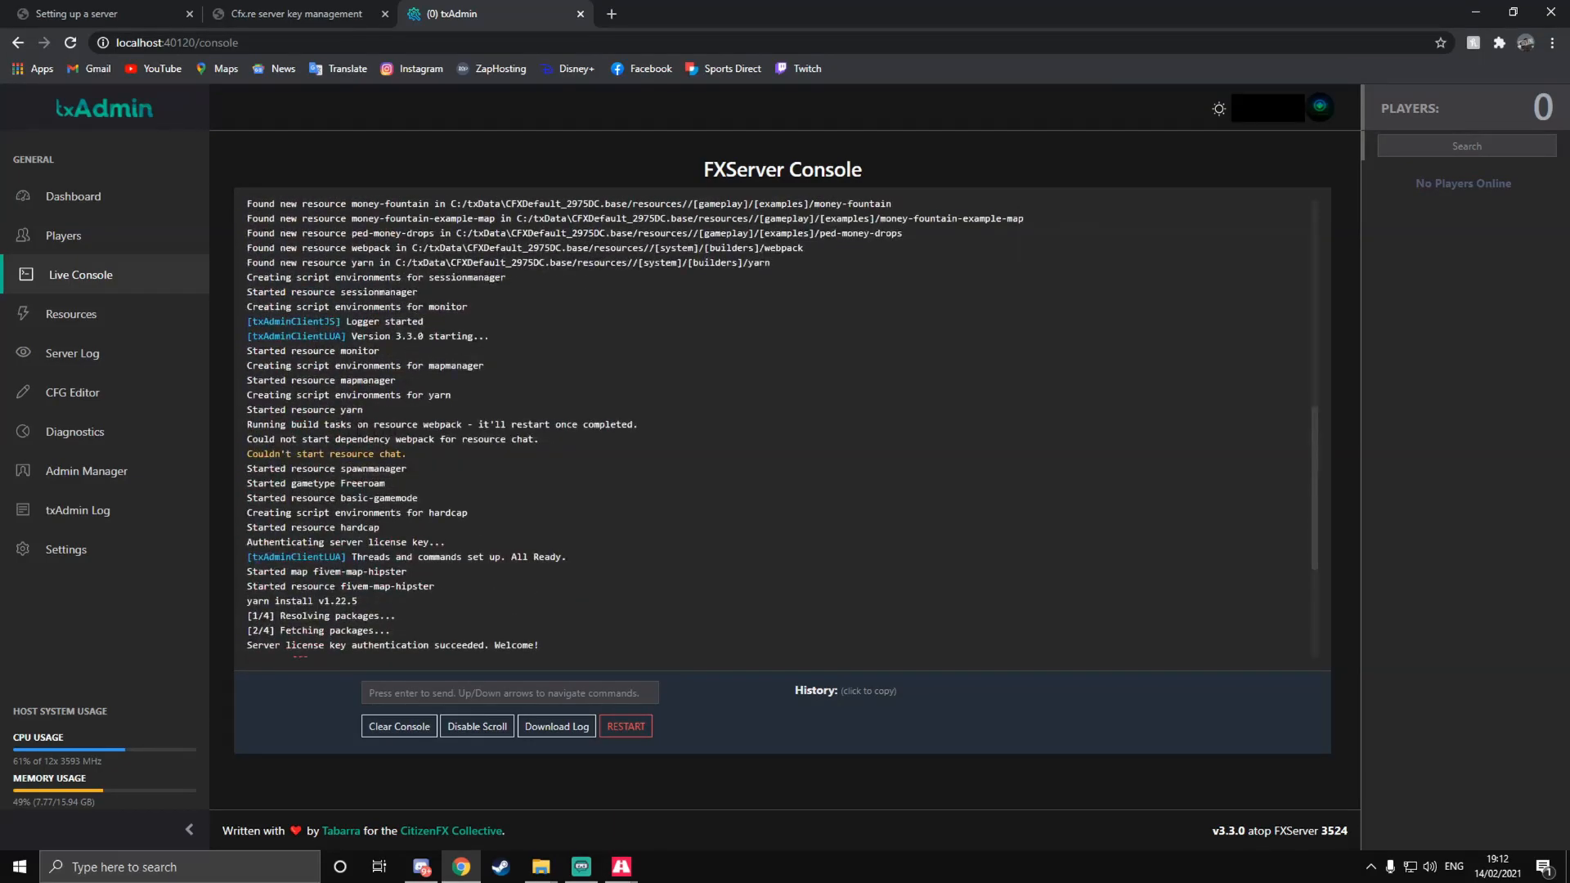
left_click_drag(406, 415, 347, 416)
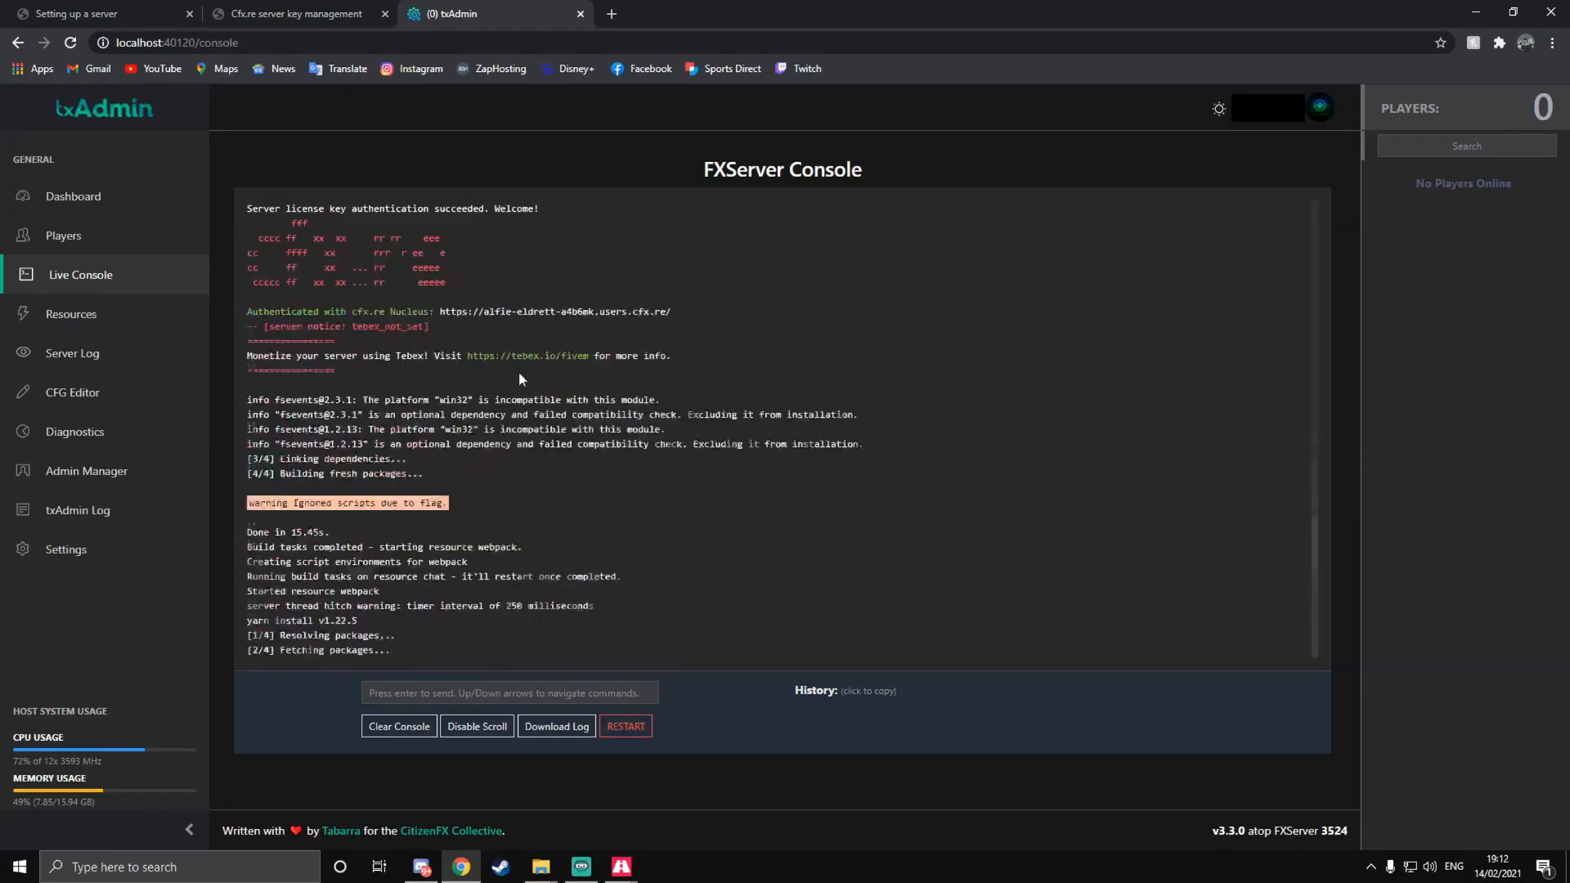
scroll(504, 390, "up", 5)
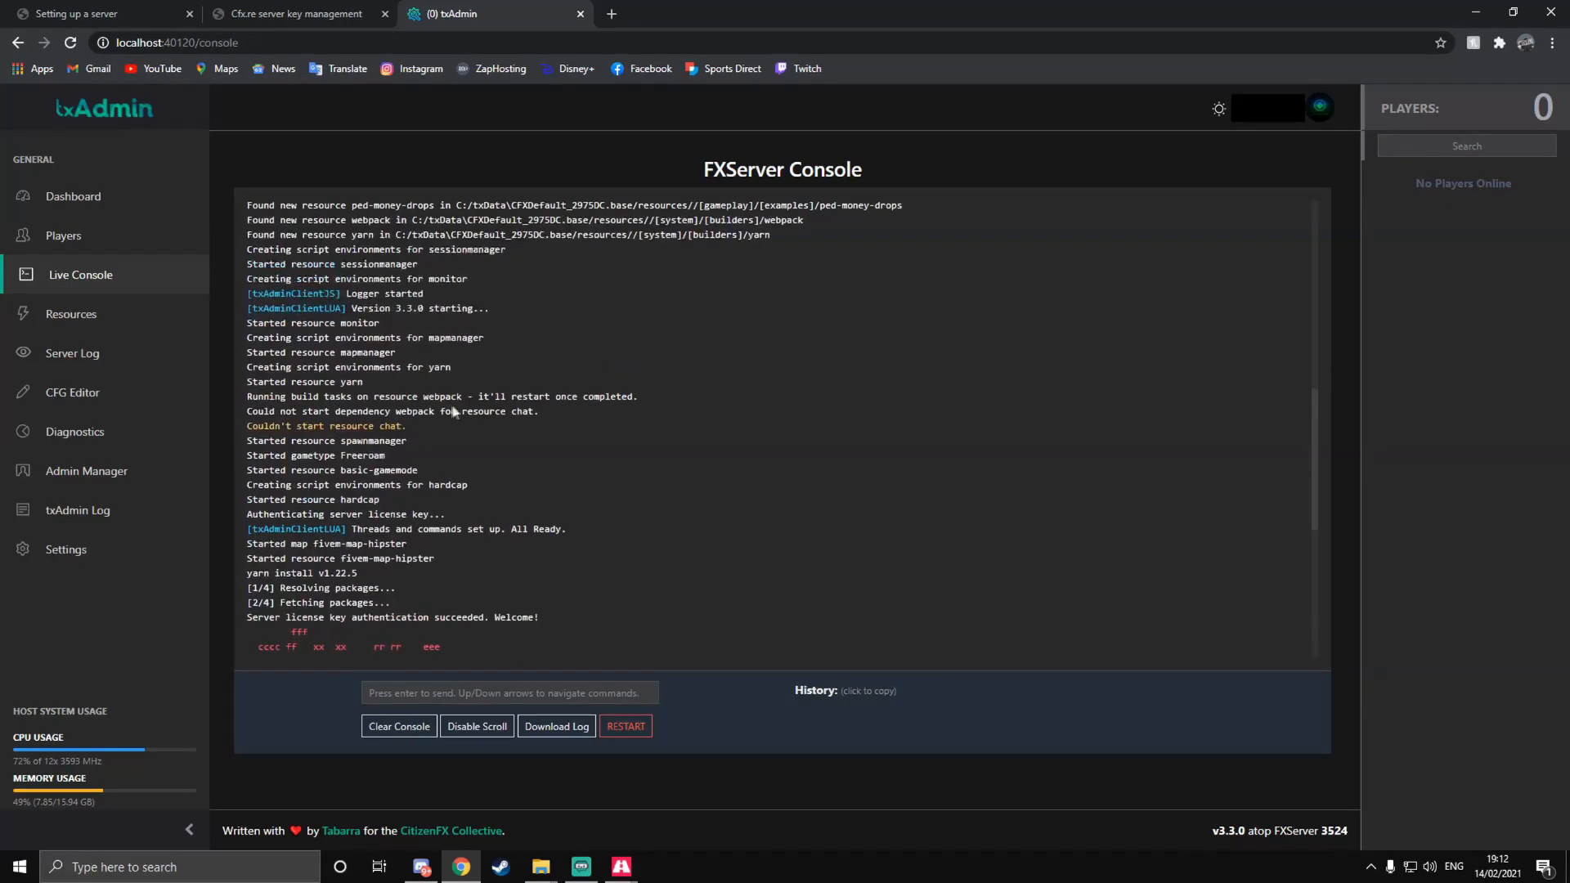
double_click(459, 396)
left_click(459, 397)
left_click_drag(420, 425, 246, 426)
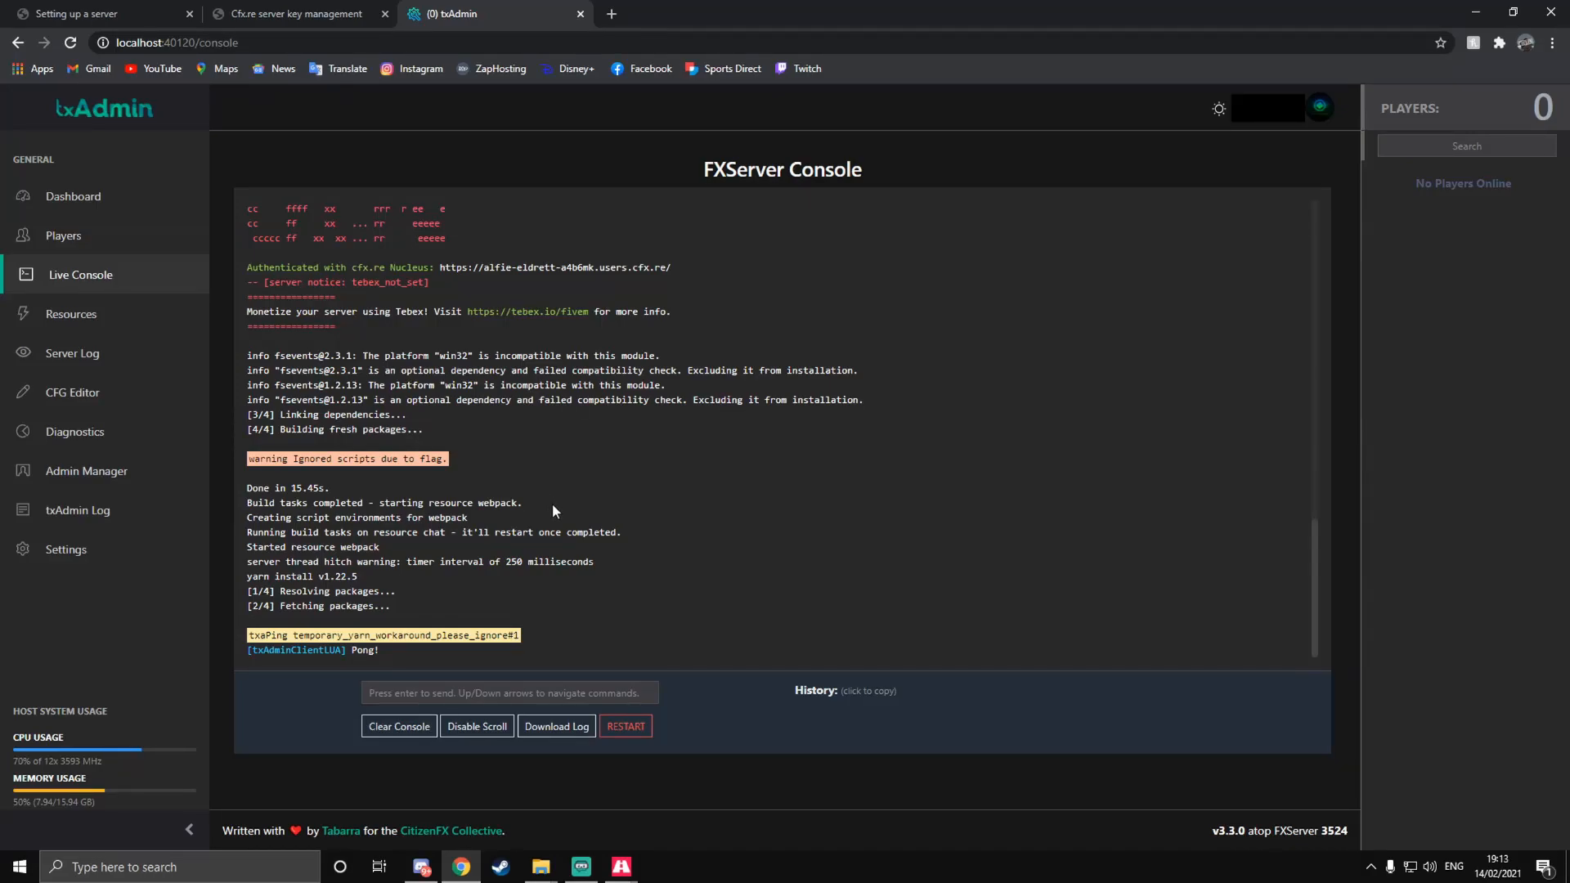
Step: View the separate Cfx.re Server console window and compare its output with the txAdmin Live Console
mouse_move(625, 877)
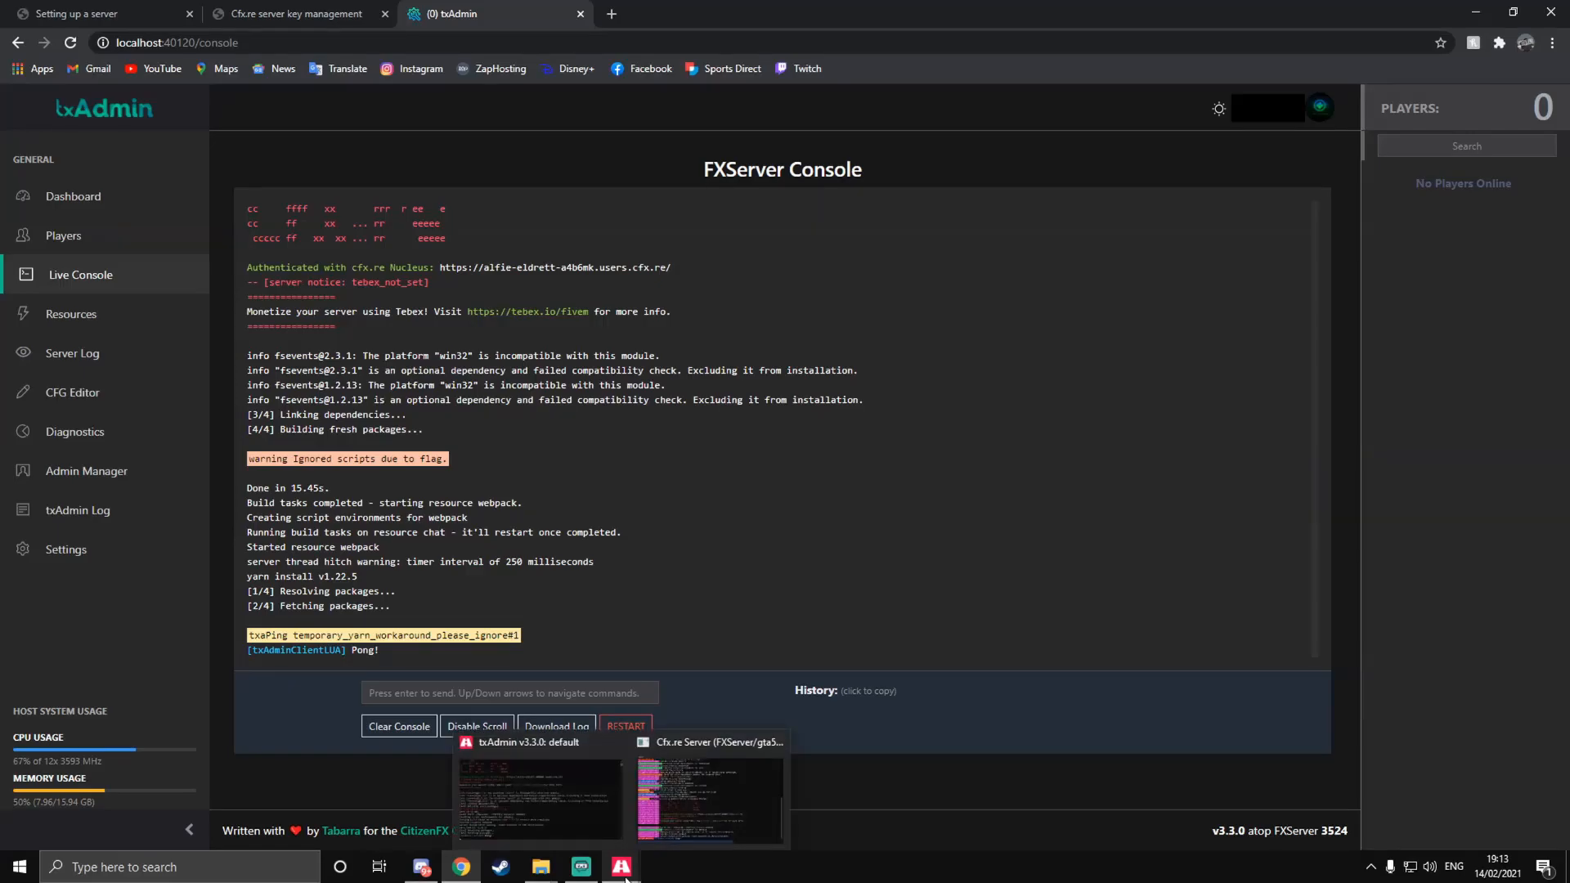
left_click(709, 793)
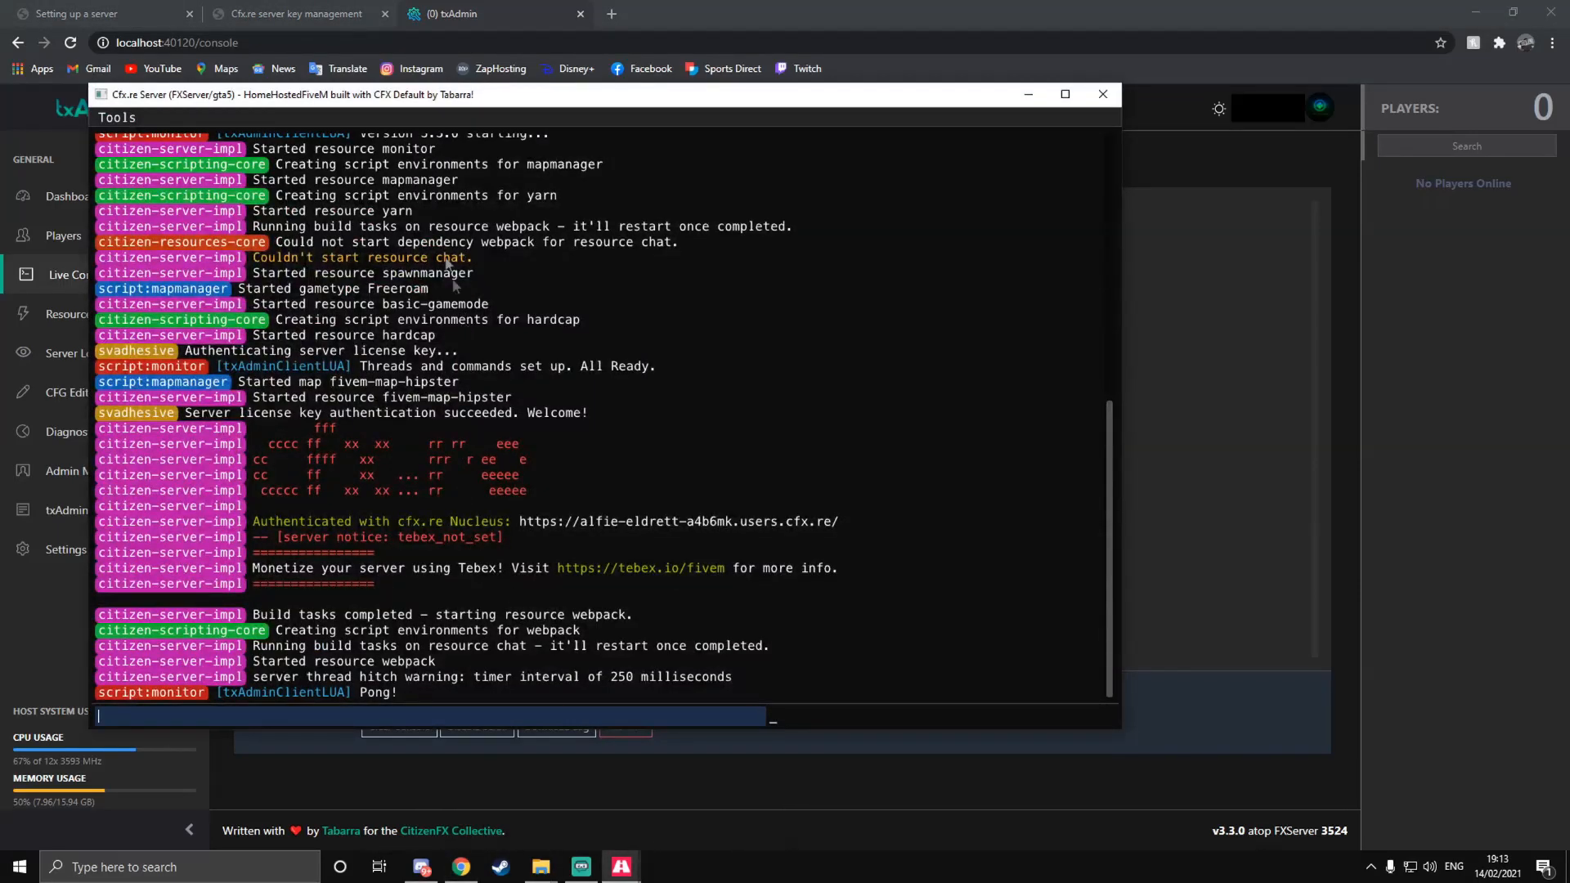
left_click_drag(424, 102, 557, 143)
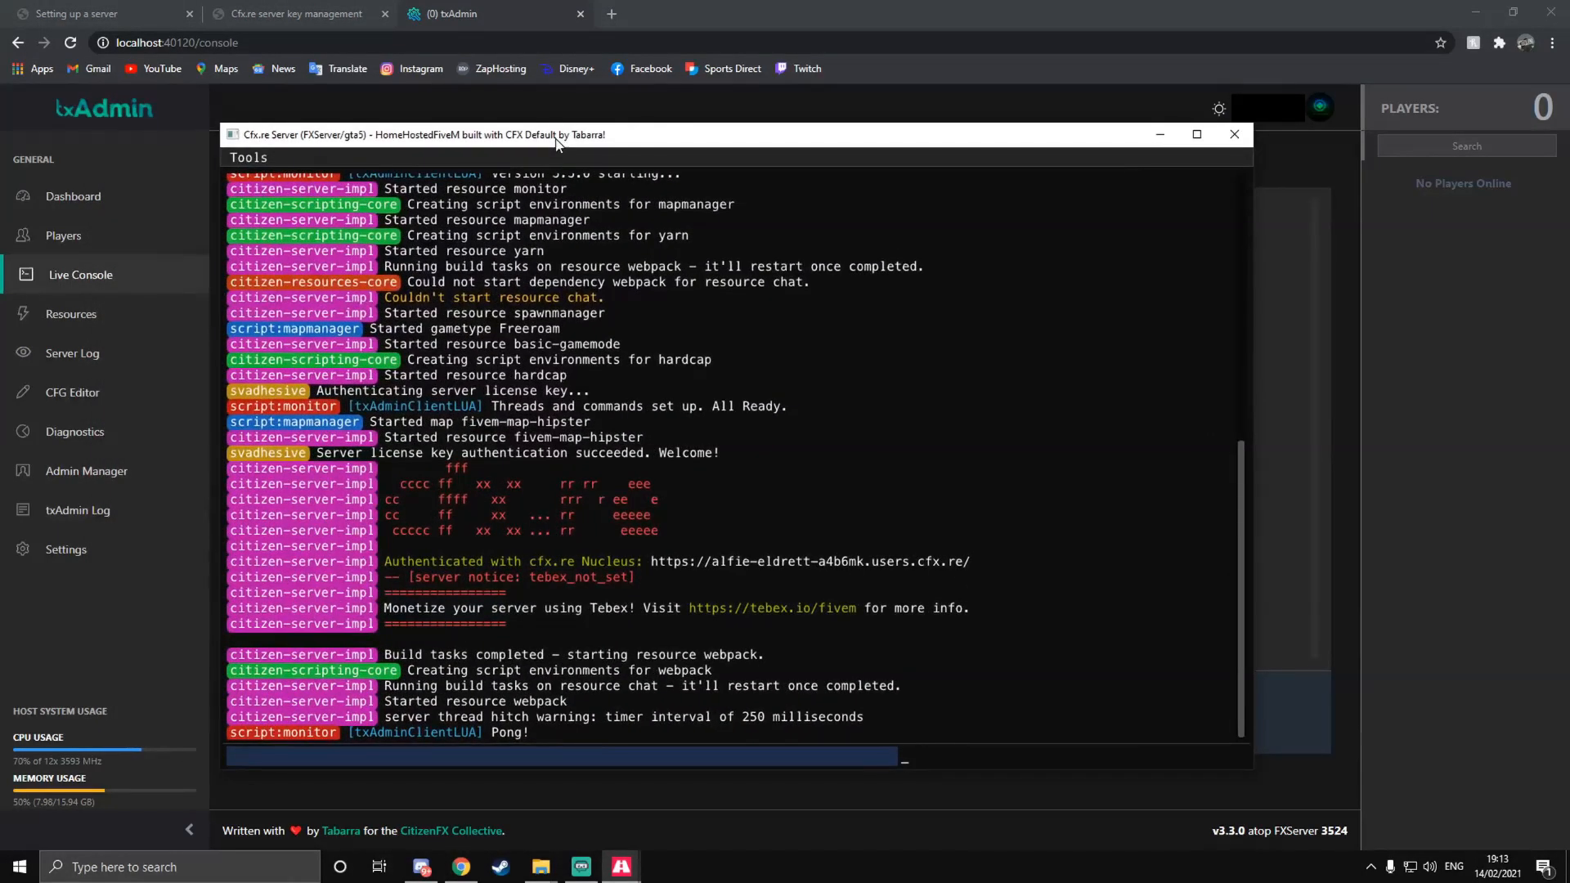
left_click(623, 867)
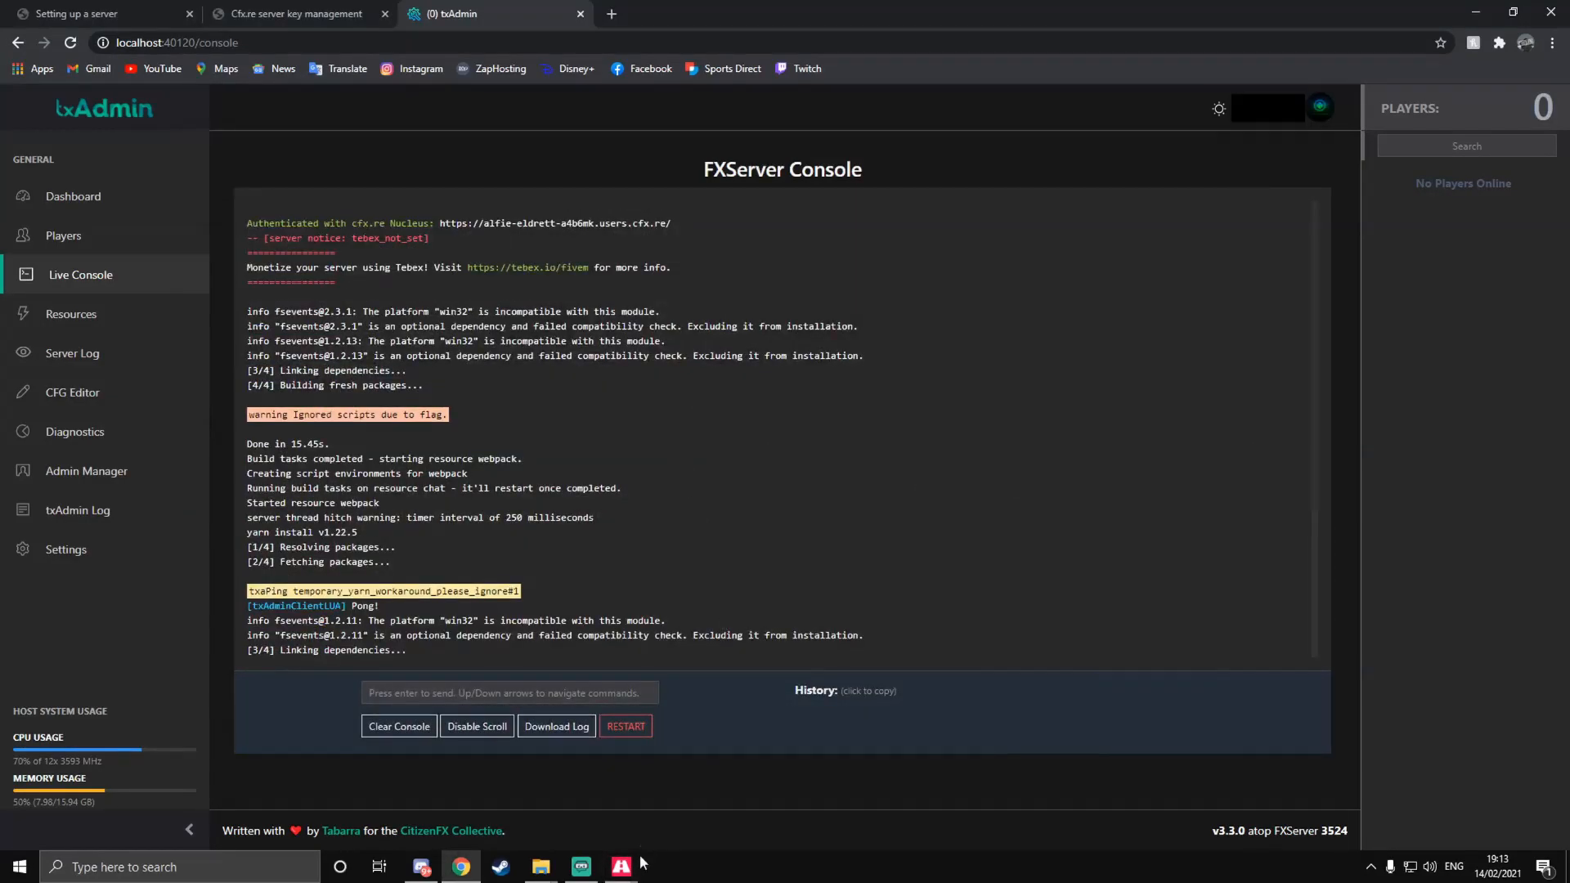
mouse_move(642, 860)
left_click(699, 804)
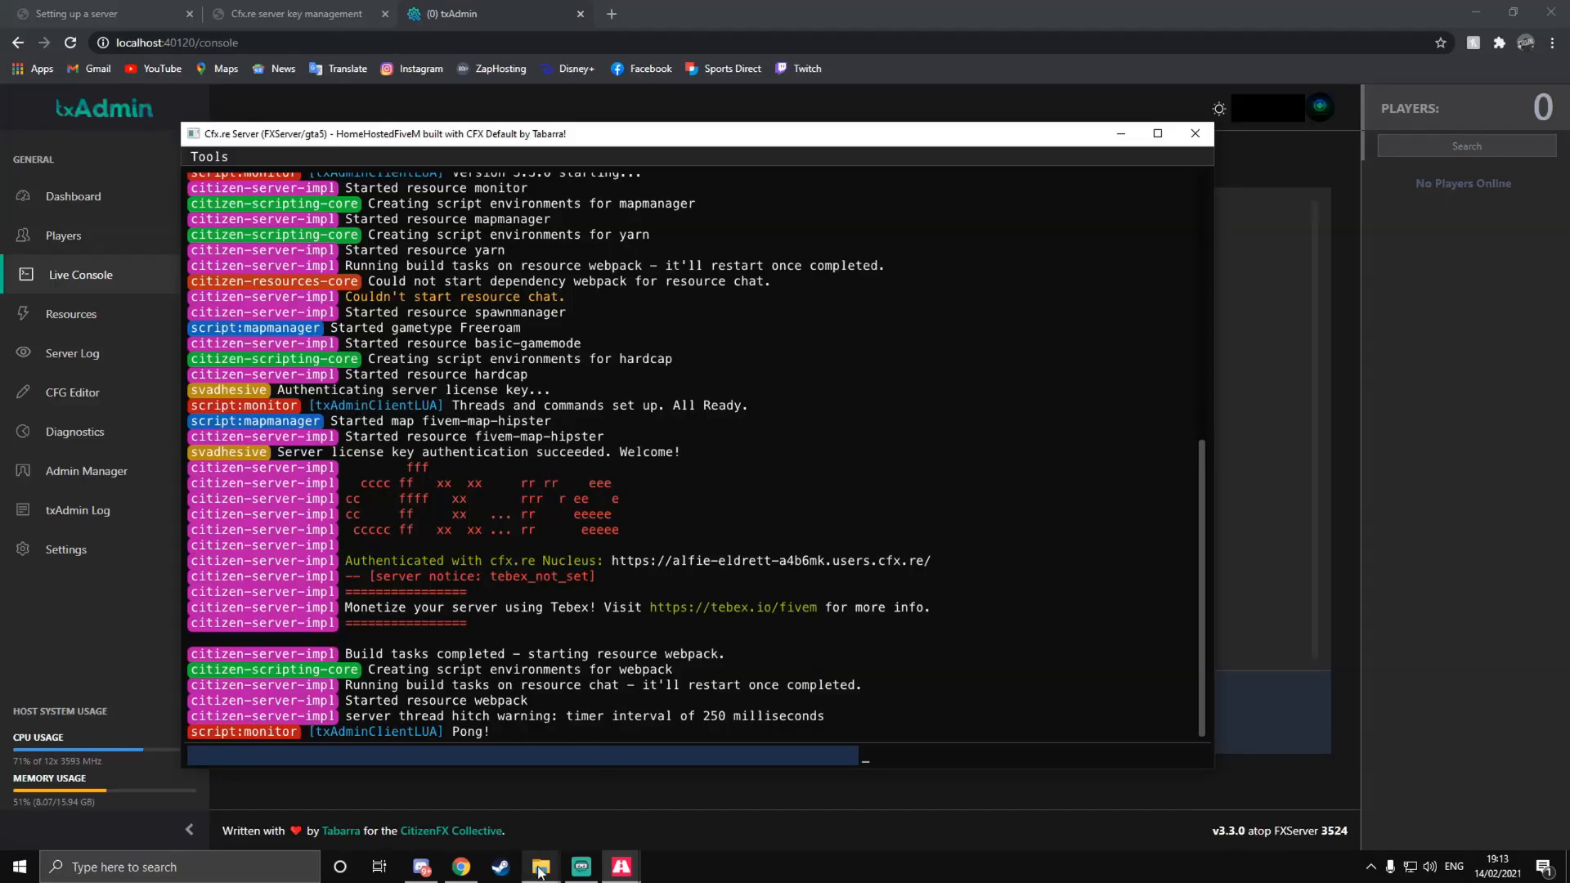
left_click(1263, 729)
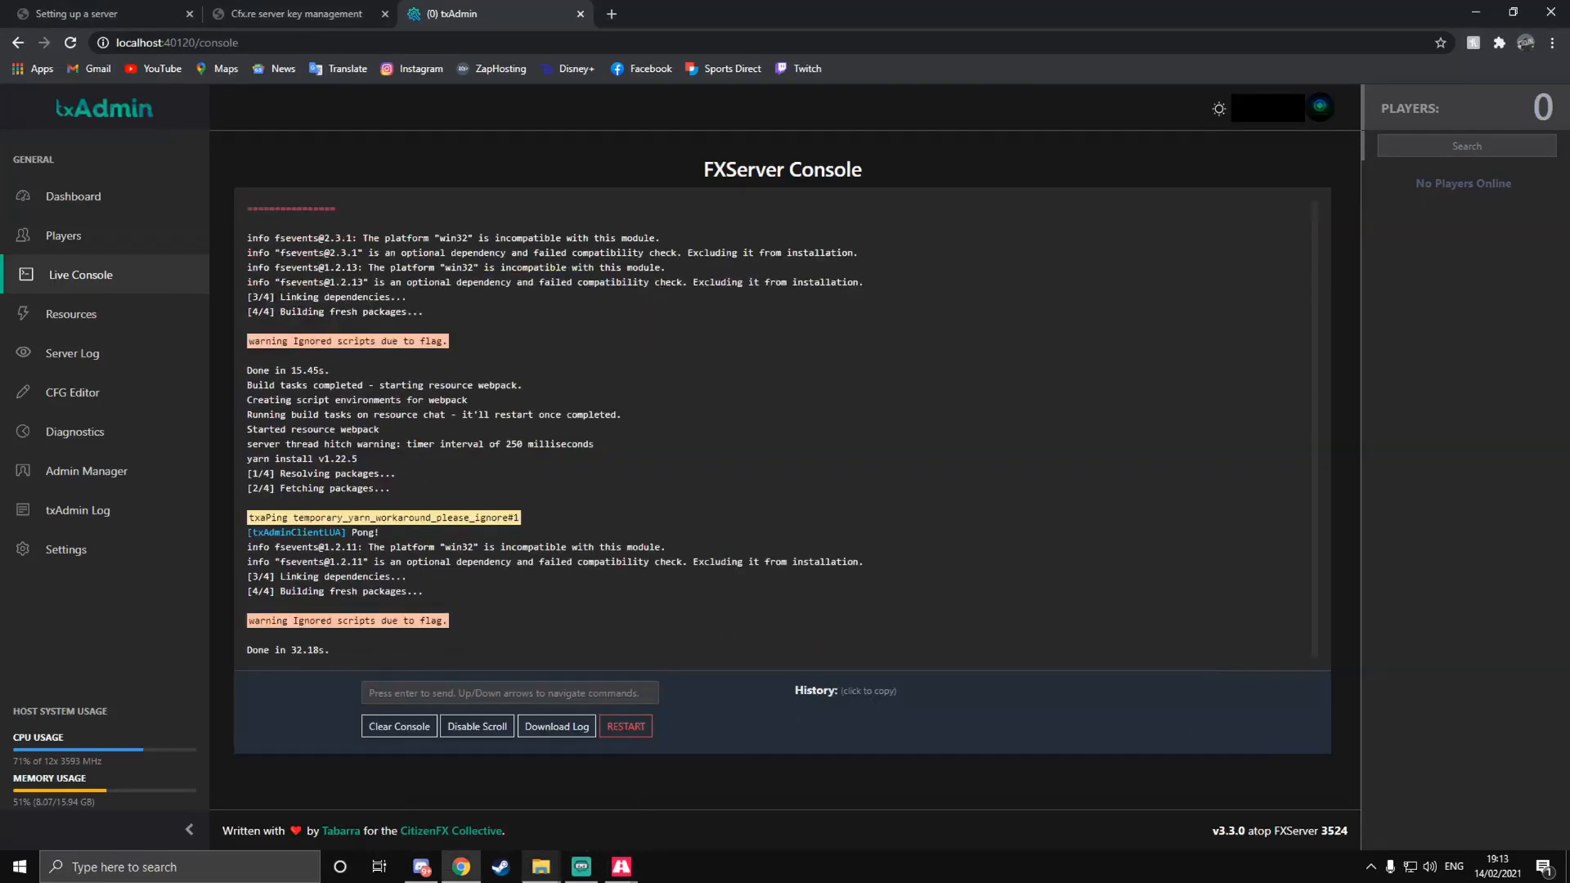
Step: Bring up the CFXDefault_2975DC.base folder in File Explorer, maximize the window and look inside its resources folder
mouse_move(541, 868)
left_click(596, 815)
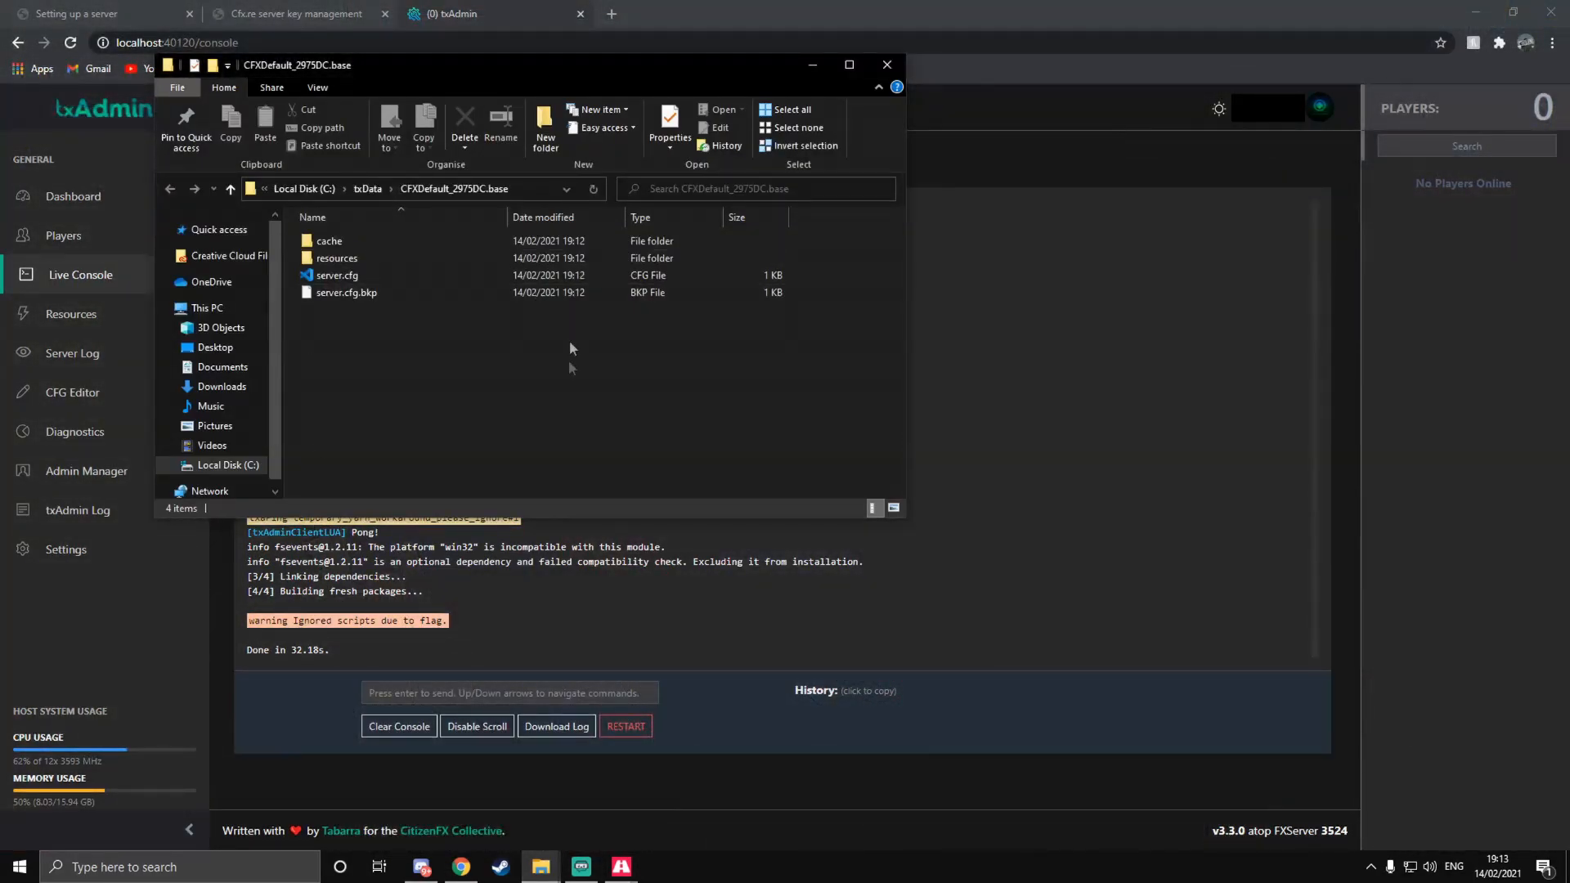
left_click(849, 64)
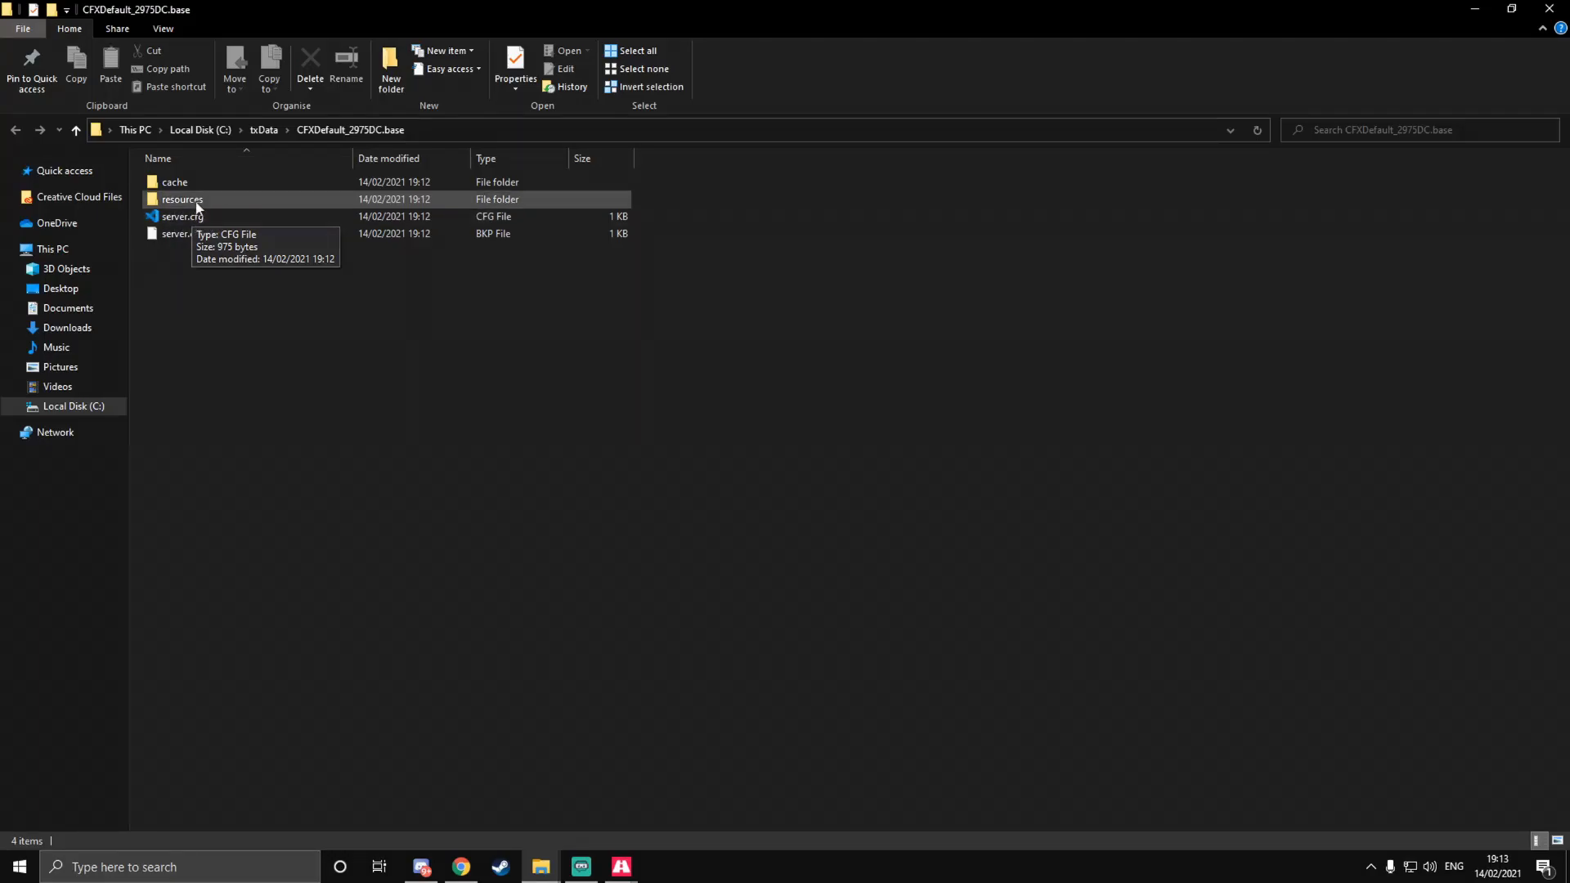
left_click(196, 205)
double_click(196, 205)
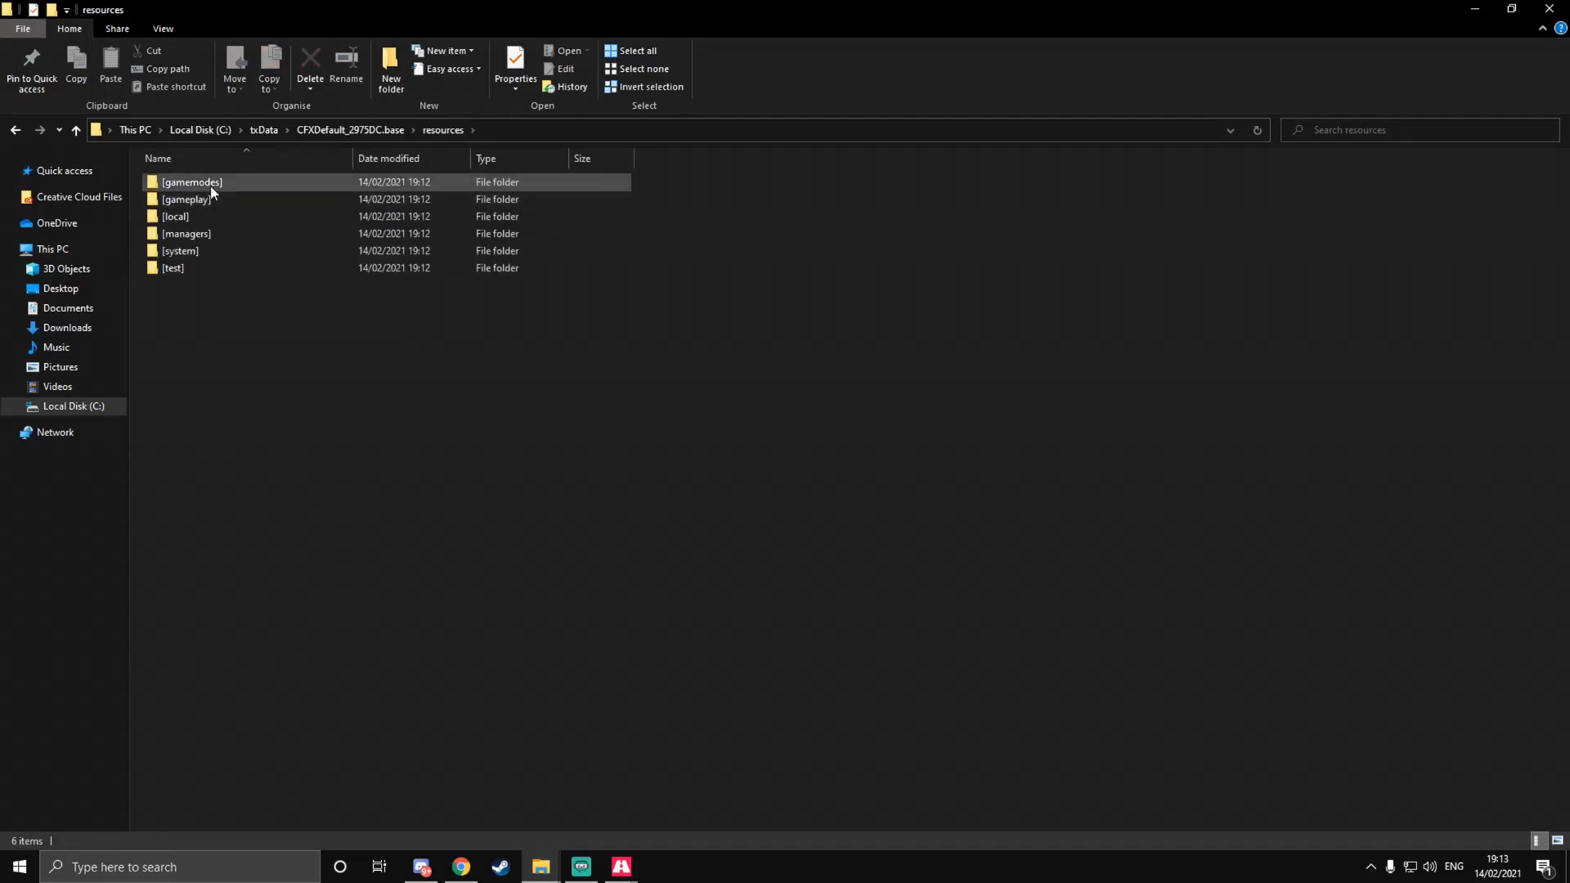
Step: Go back to the CFXDefault_2975DC.base folder, open server.cfg in Visual Studio Code and review its default contents
left_click(349, 129)
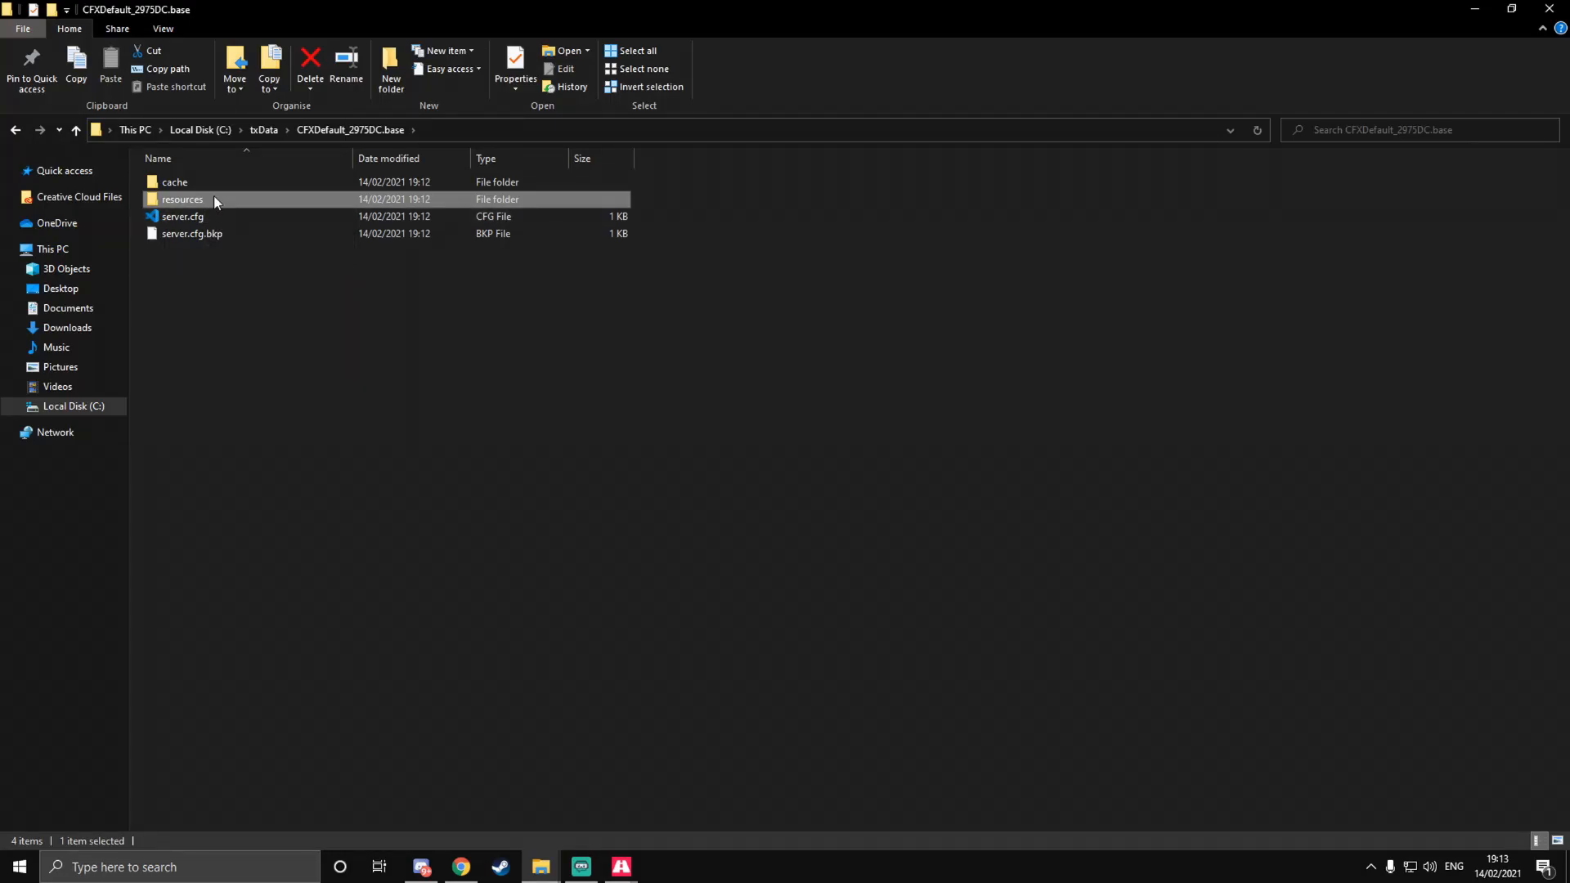
double_click(219, 211)
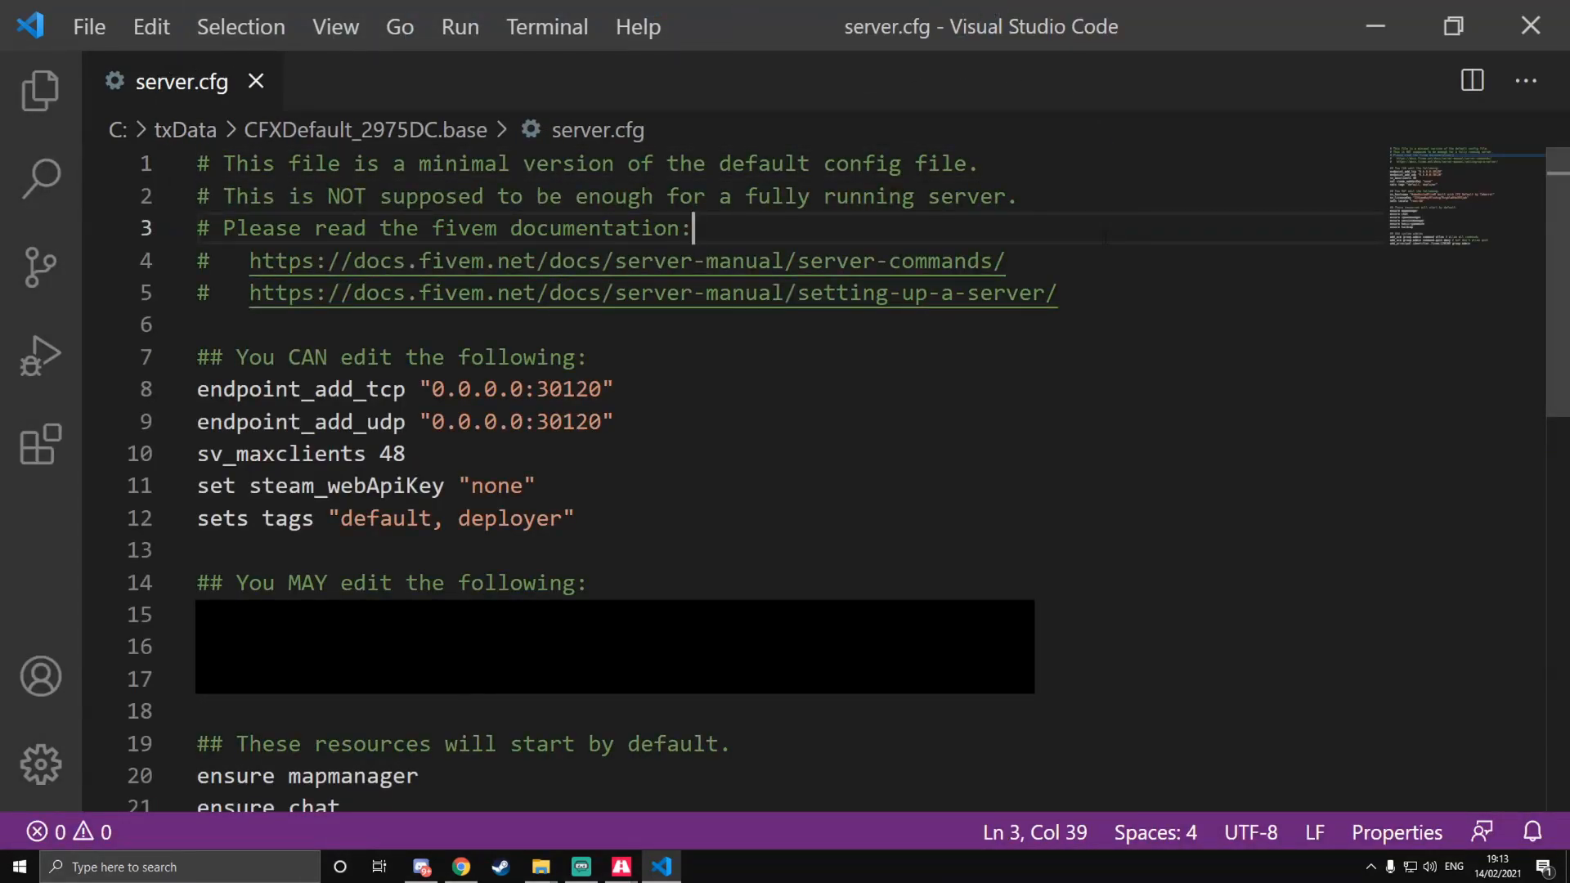
key("ctrl+minus")
key("ctrl+minus")
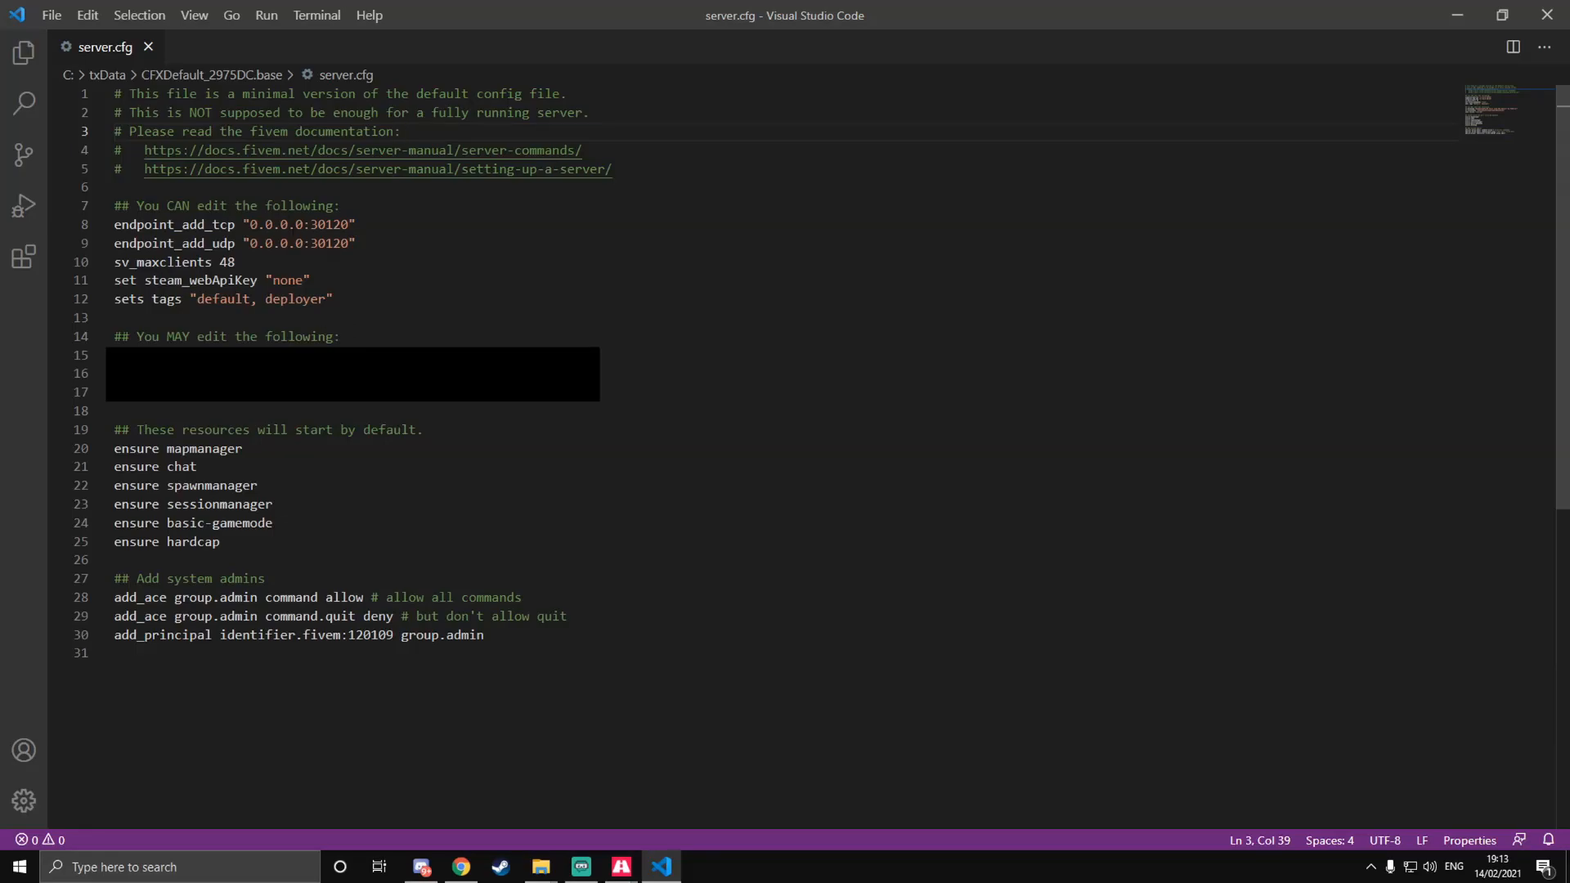
left_click_drag(557, 640, 114, 93)
left_click(361, 239)
left_click_drag(514, 638, 115, 93)
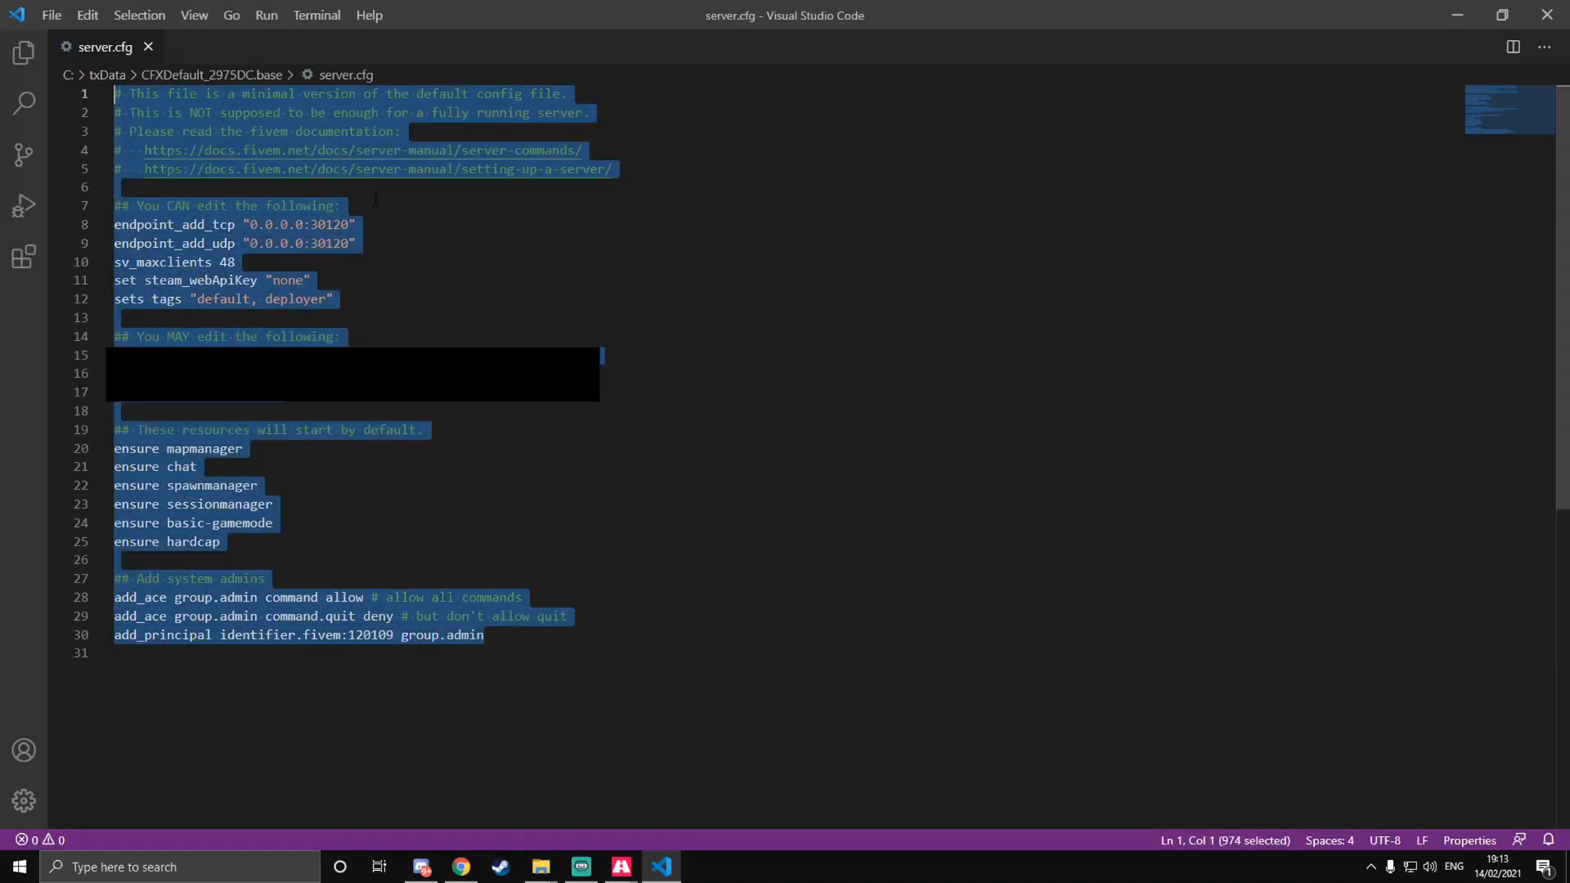
left_click(375, 200)
left_click_drag(242, 93, 581, 93)
left_click(580, 93)
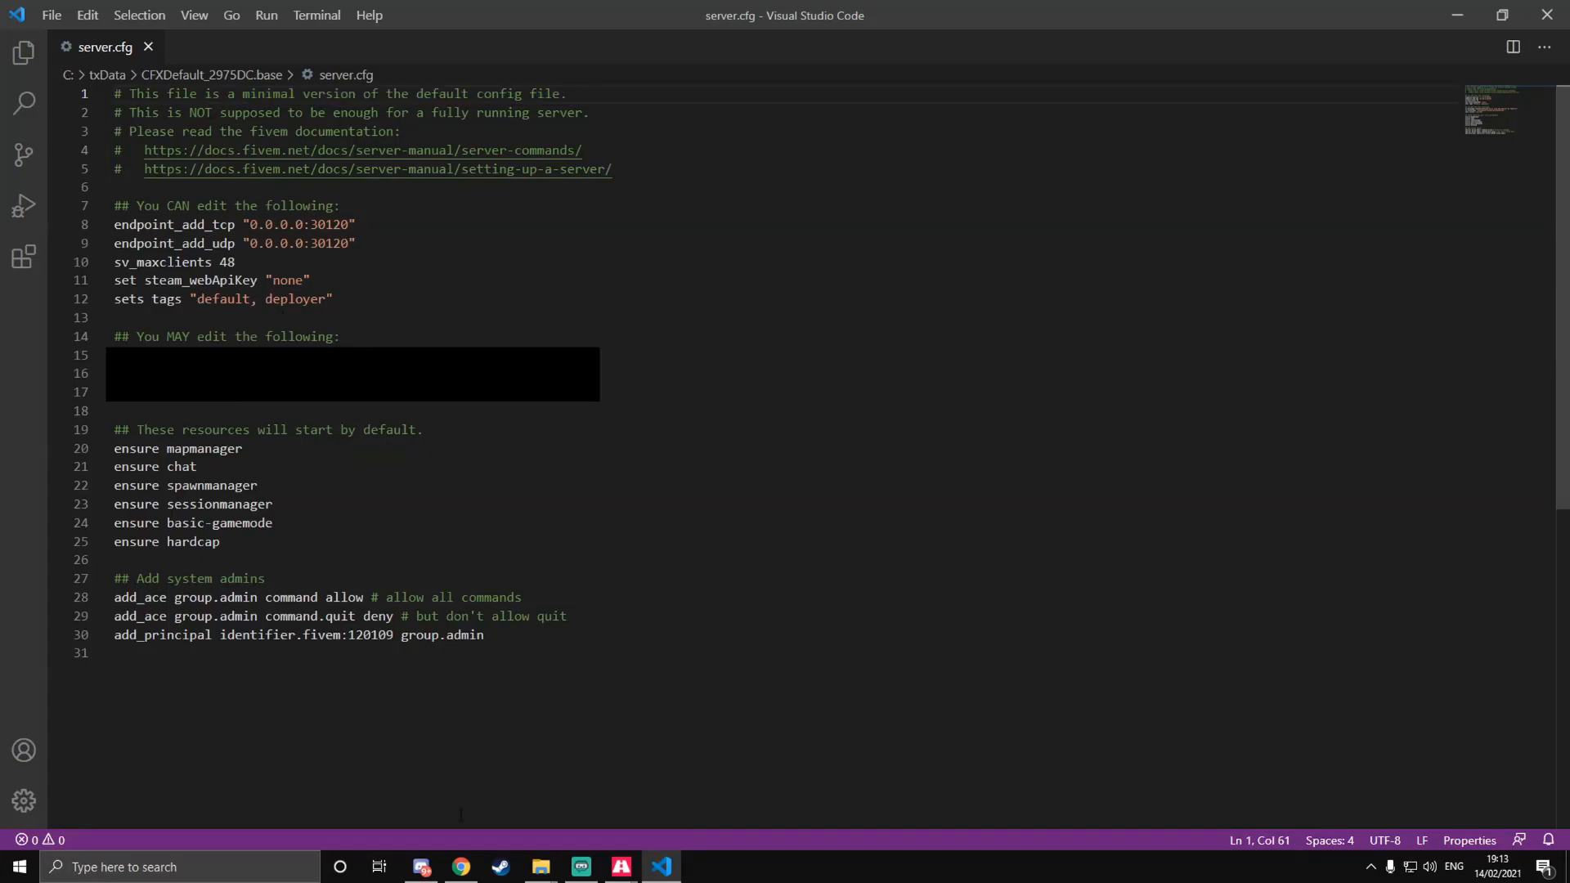
Step: Switch to Chrome and copy the whole example server.cfg code block from the FiveM "Setting up a server" documentation page
left_click(461, 867)
left_click(81, 14)
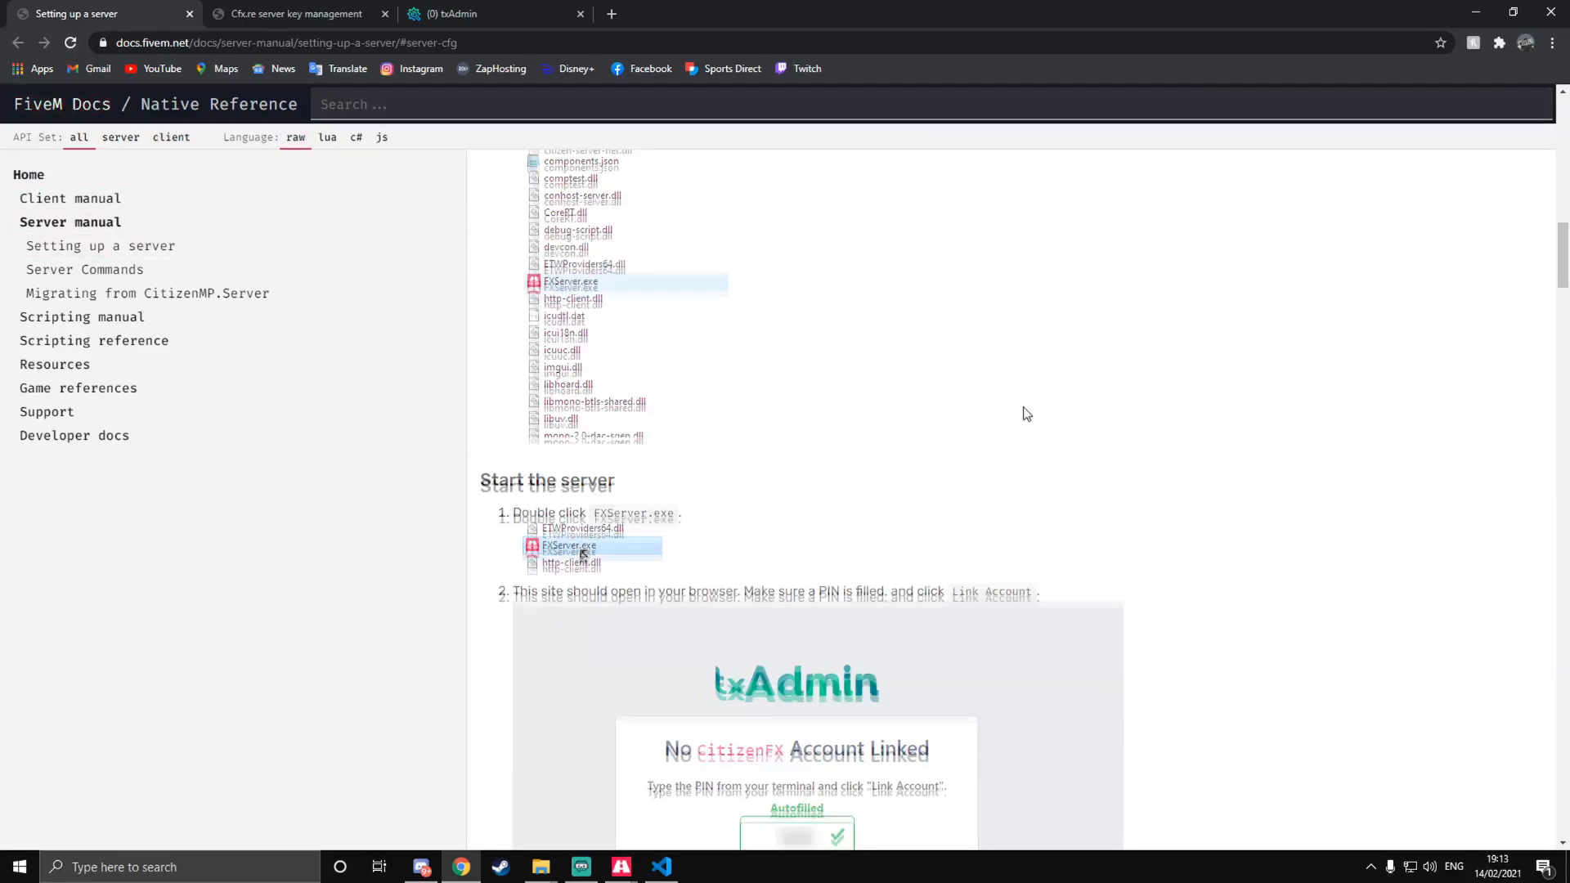
scroll(1027, 414, "down", 10)
scroll(715, 357, "down", 10)
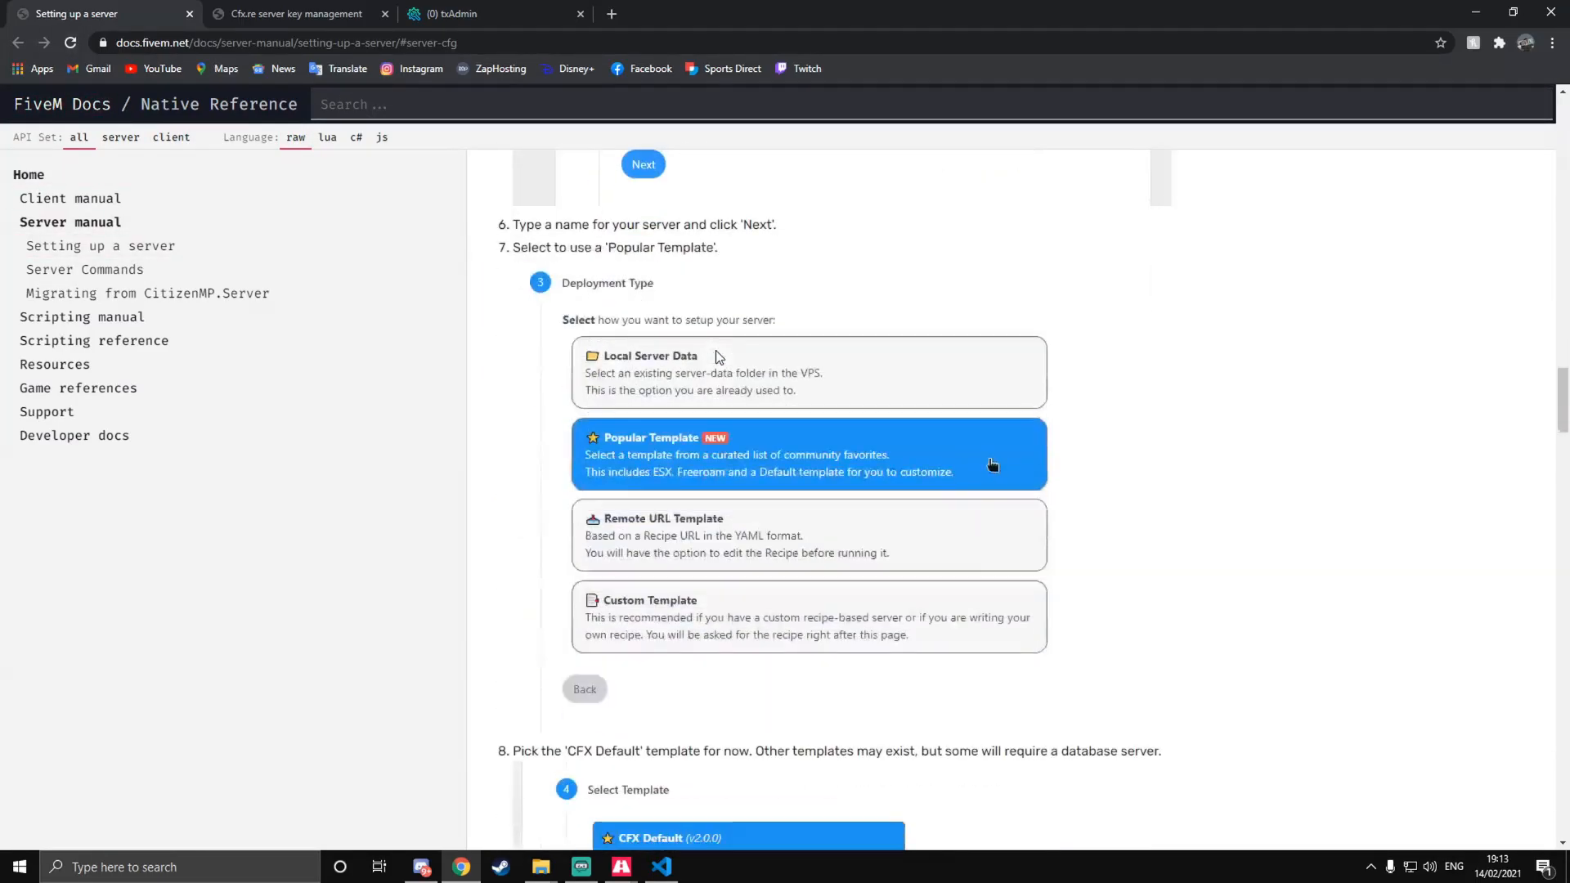
scroll(789, 281, "down", 5)
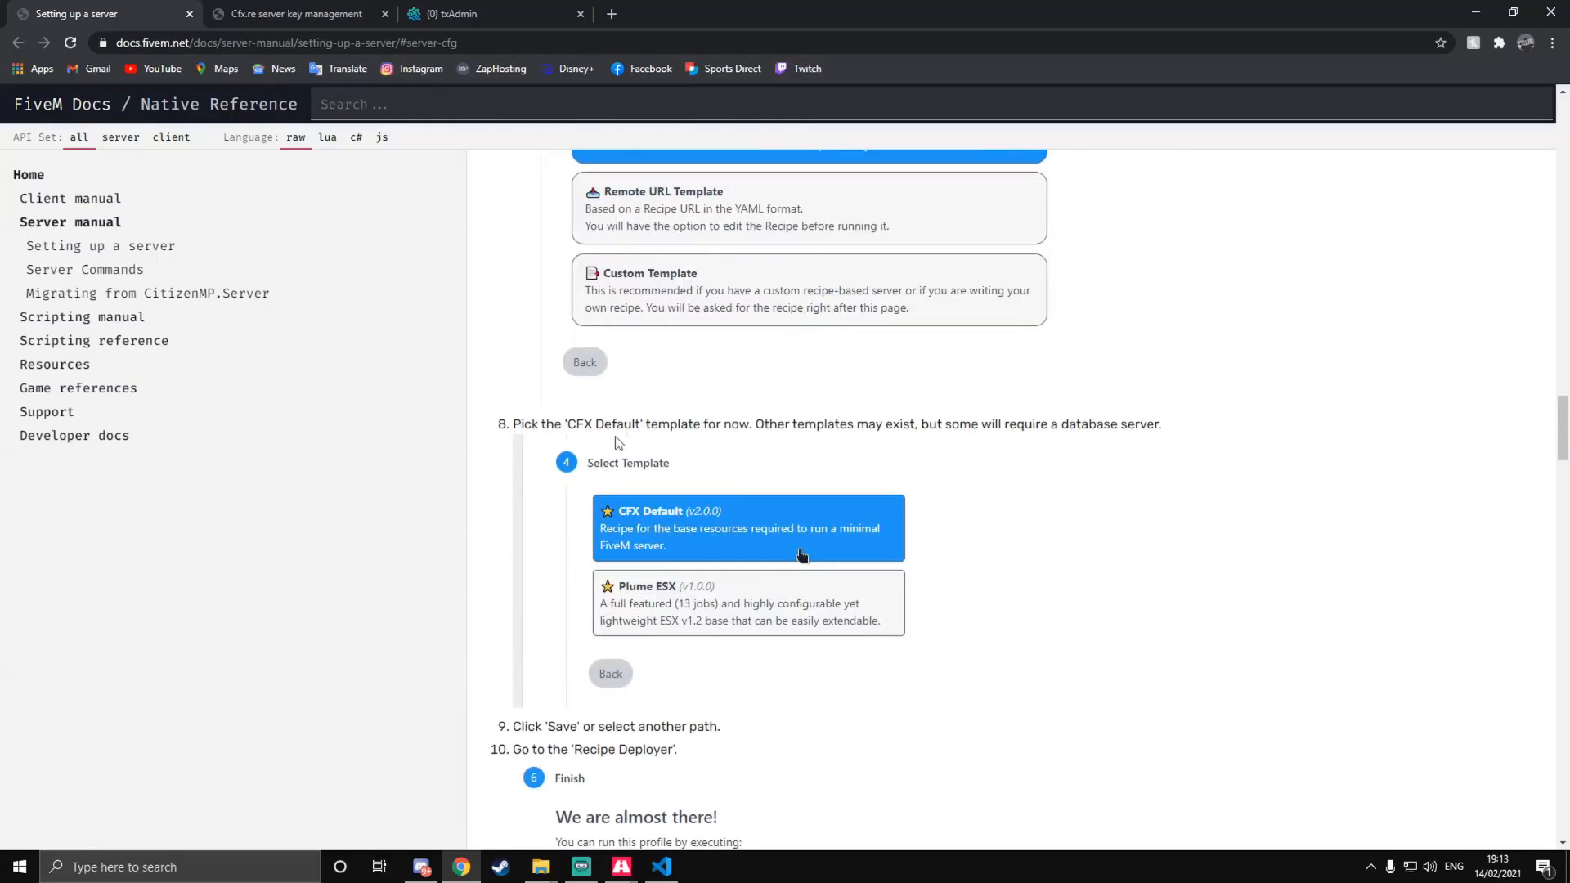
scroll(801, 555, "down", 8)
scroll(771, 399, "down", 15)
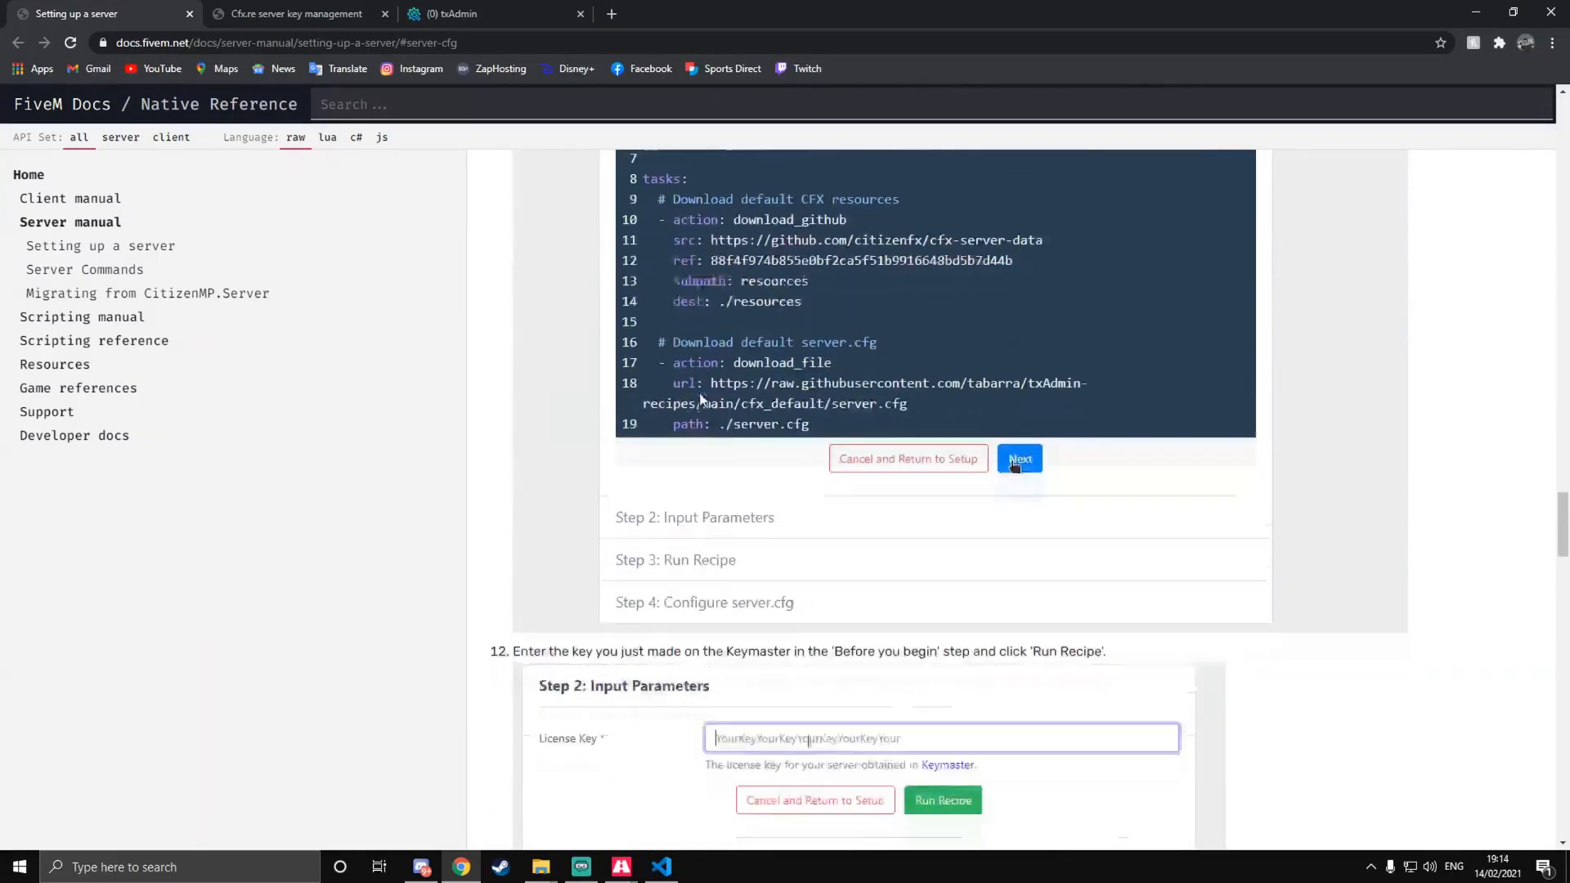
scroll(686, 424, "down", 8)
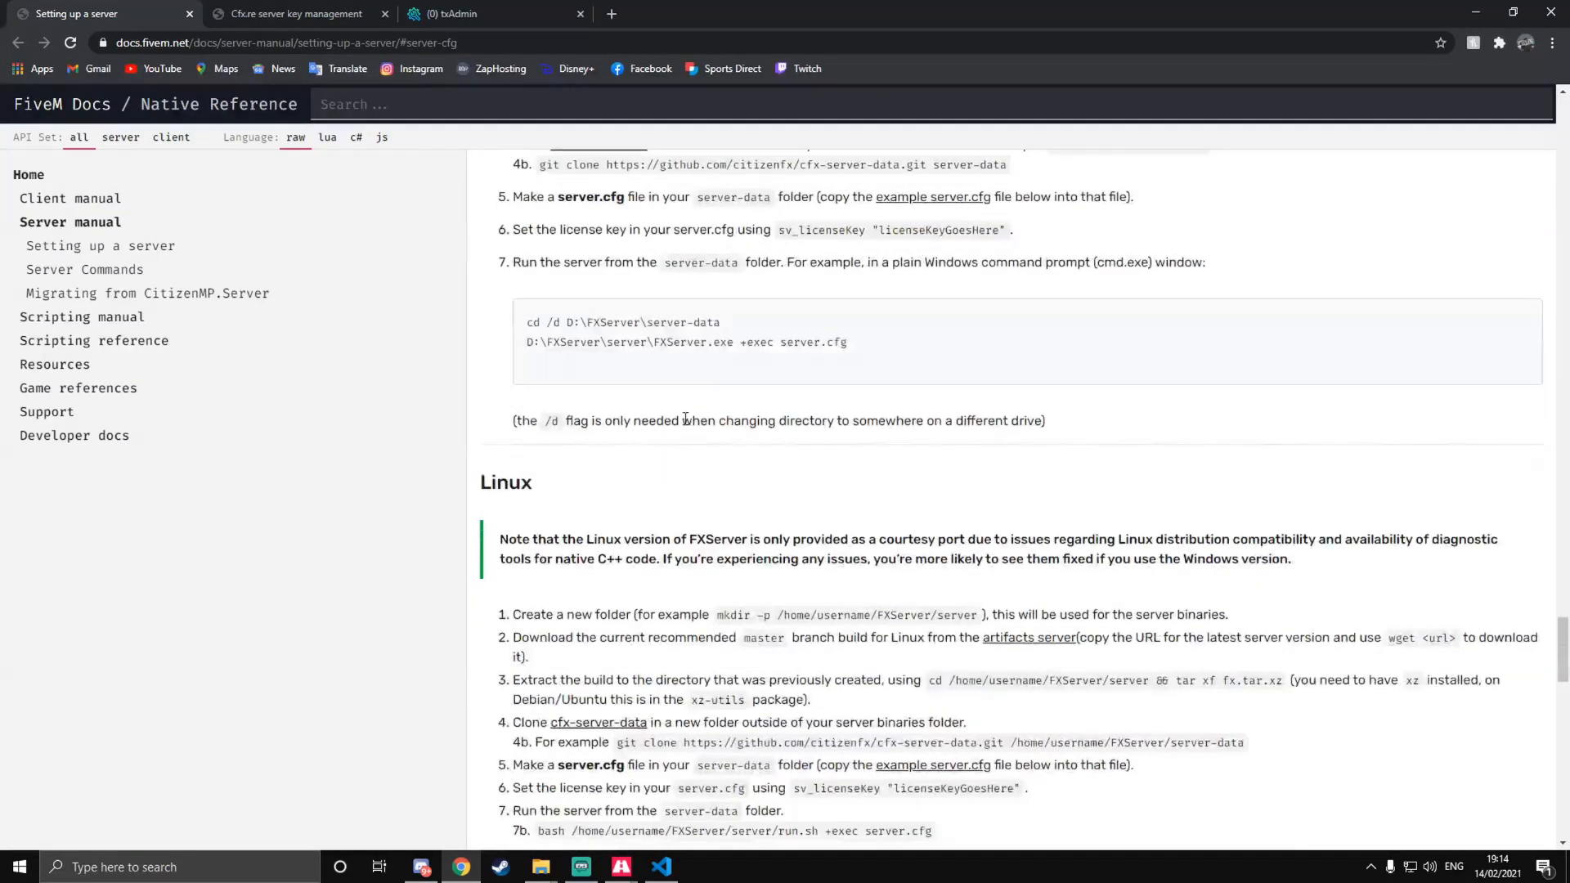
left_click_drag(480, 295, 631, 296)
left_click(676, 359)
scroll(572, 327, "down", 2)
left_click_drag(494, 223, 762, 663)
scroll(763, 410, "down", 6)
scroll(767, 411, "down", 5)
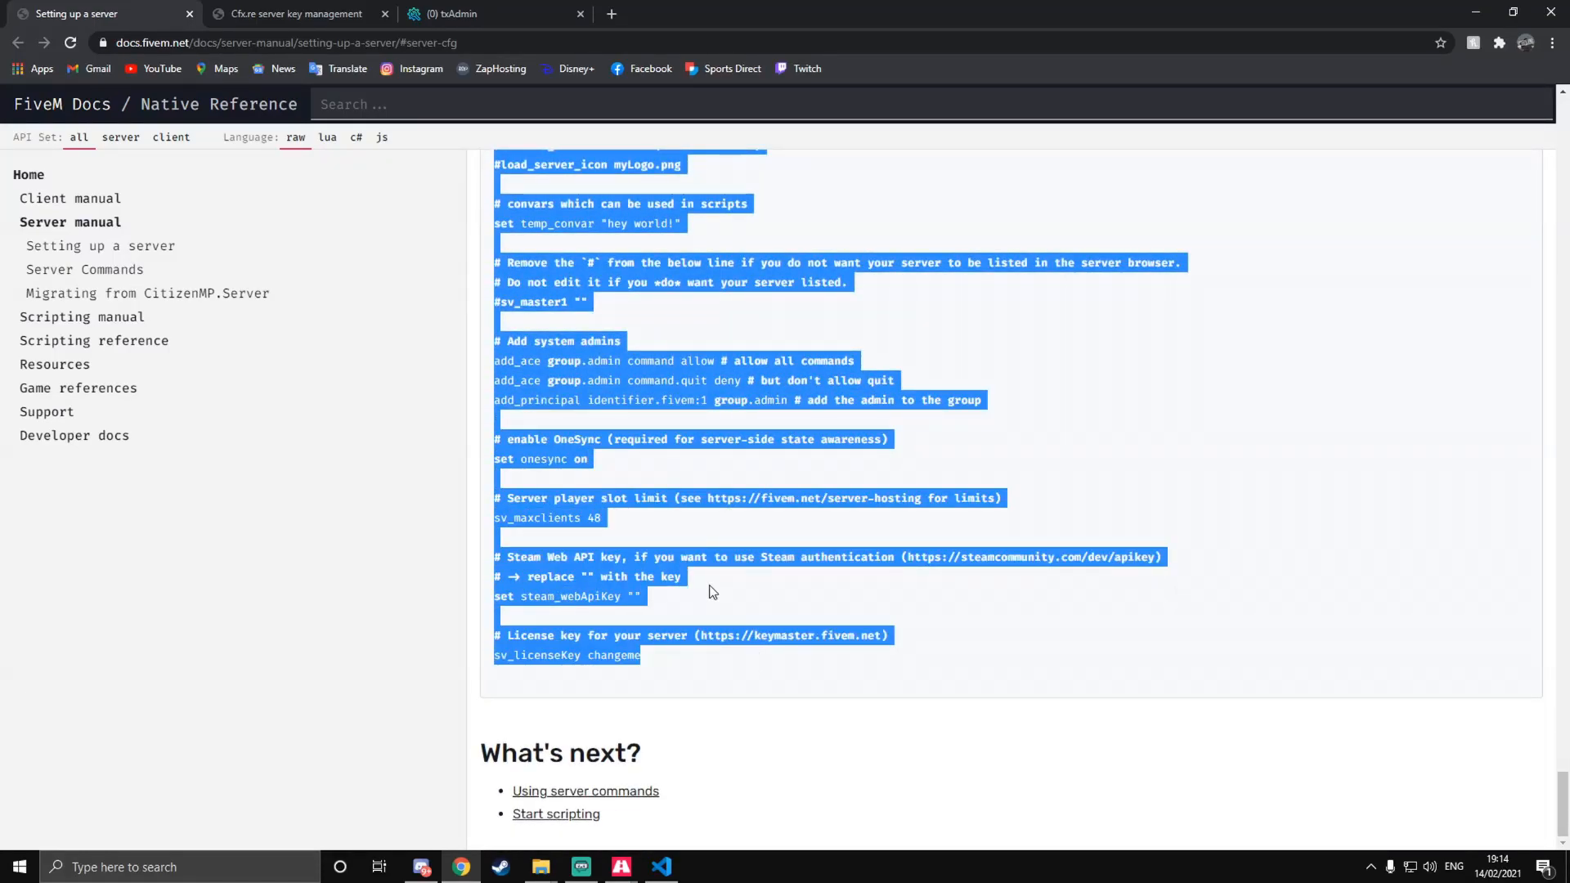
Step: Return to Visual Studio Code and replace the entire contents of server.cfg with the copied example configuration
key("alt+Tab")
left_click(547, 432)
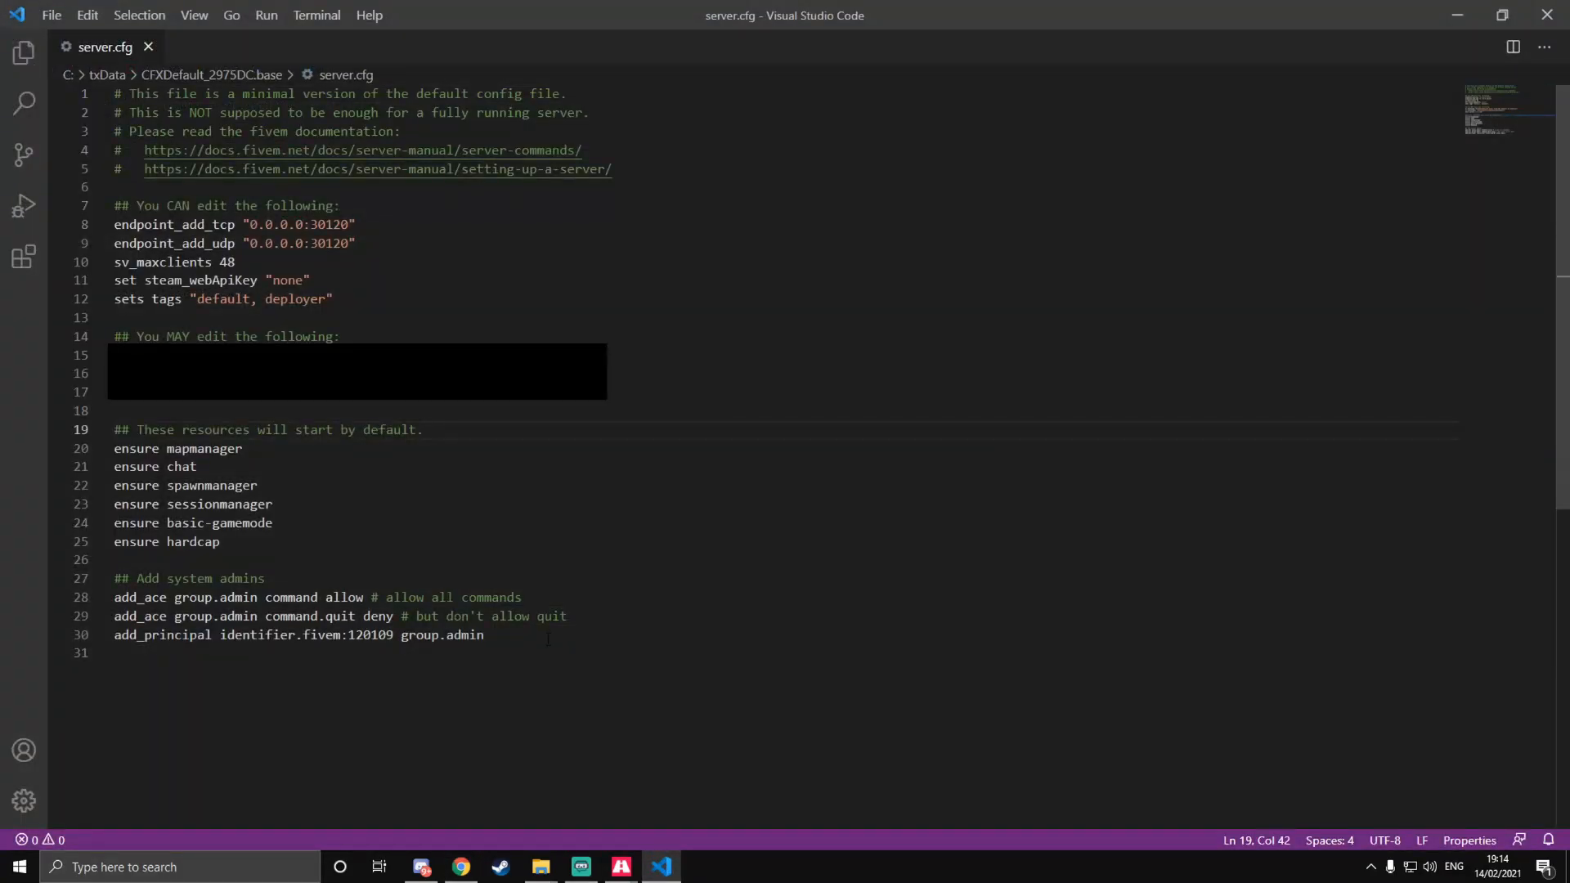
key("ctrl+a")
key("ctrl+v")
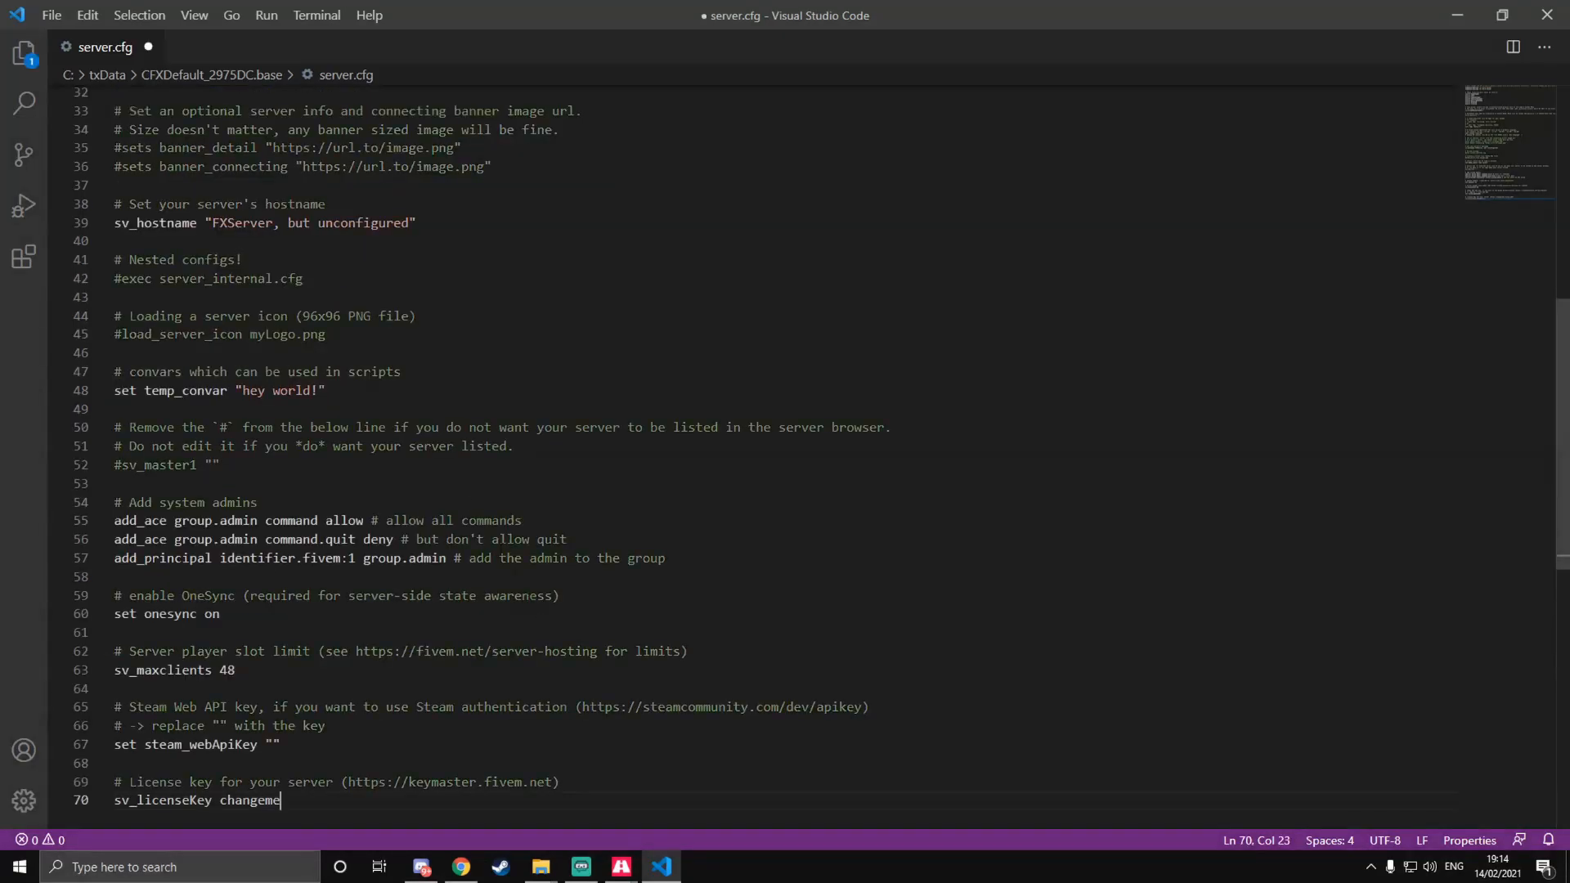
Step: Set the sv_hostname value in server.cfg to "Alfa's Home Hosted Server"
left_click(387, 324)
scroll(387, 327, "up", 10)
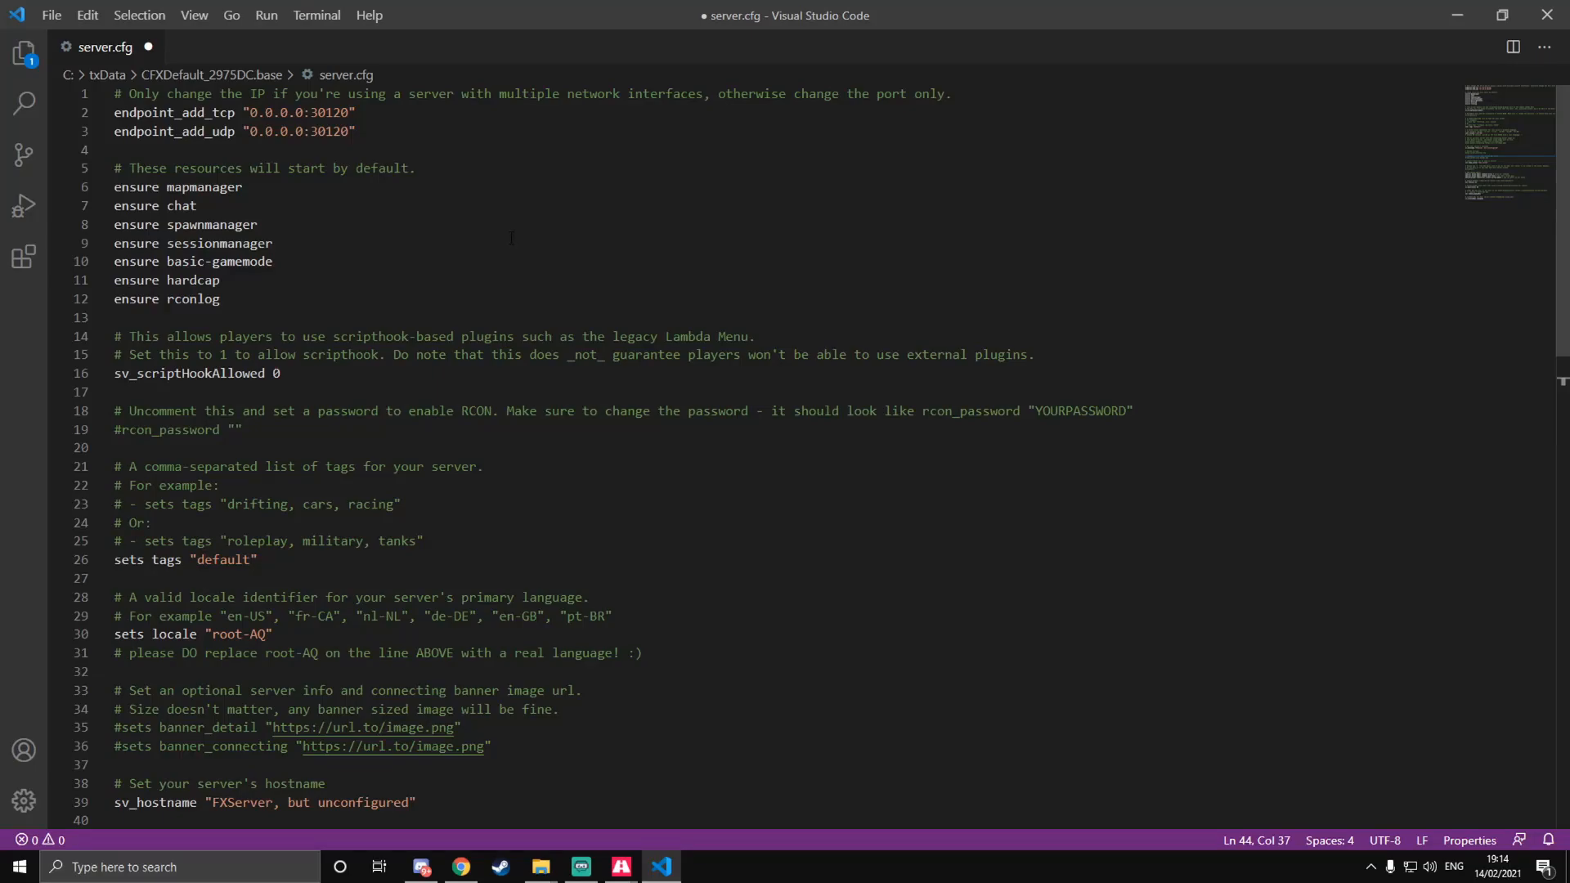
scroll(510, 237, "down", 8)
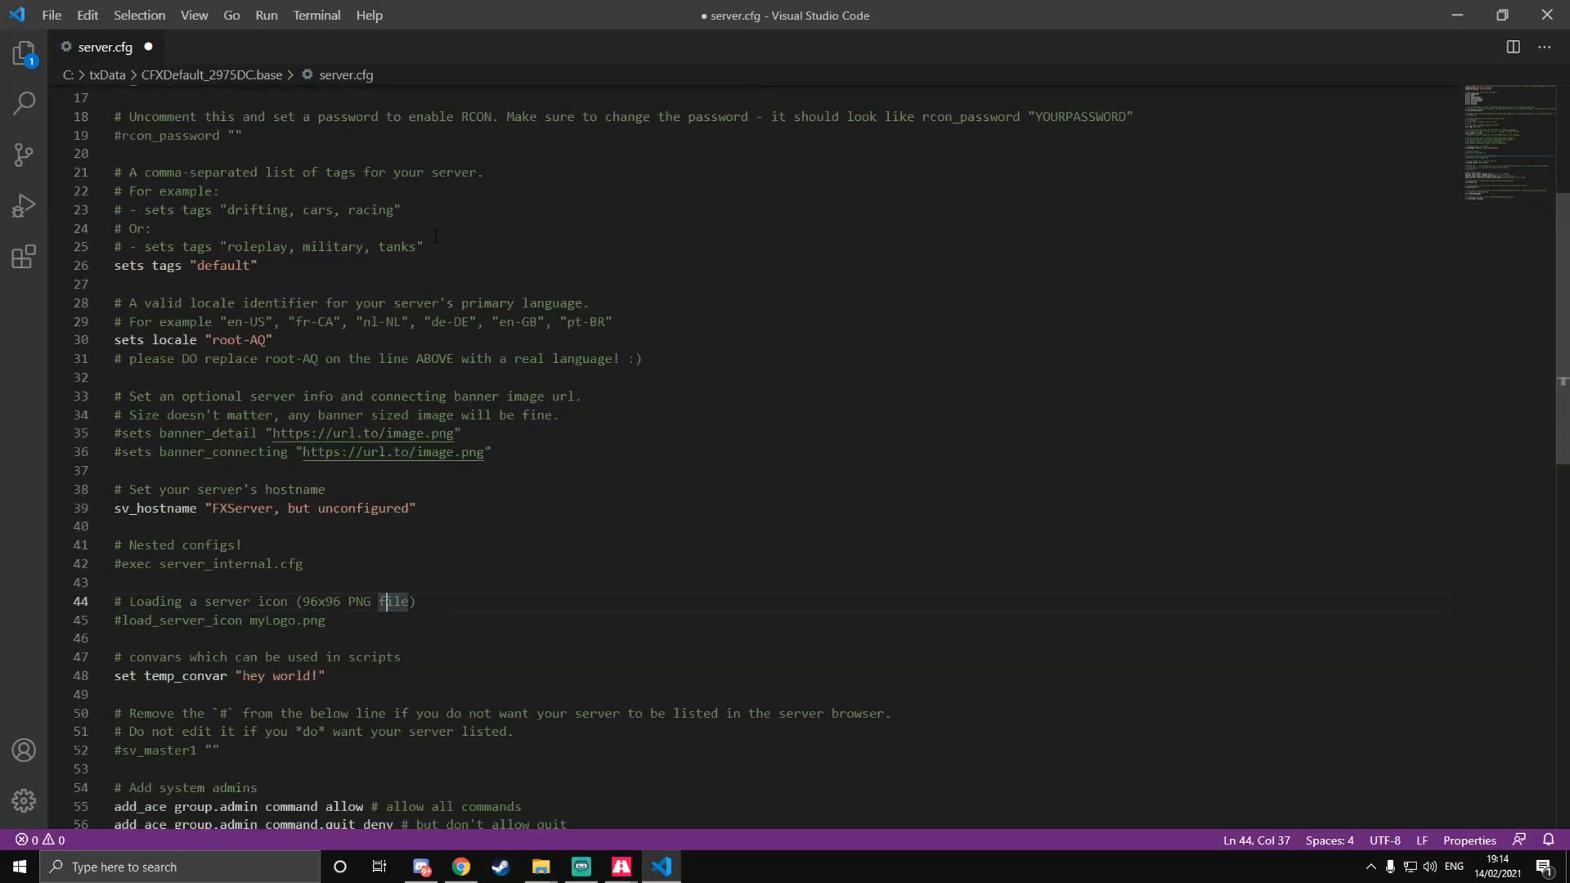
left_click_drag(122, 360, 417, 366)
left_click(191, 360)
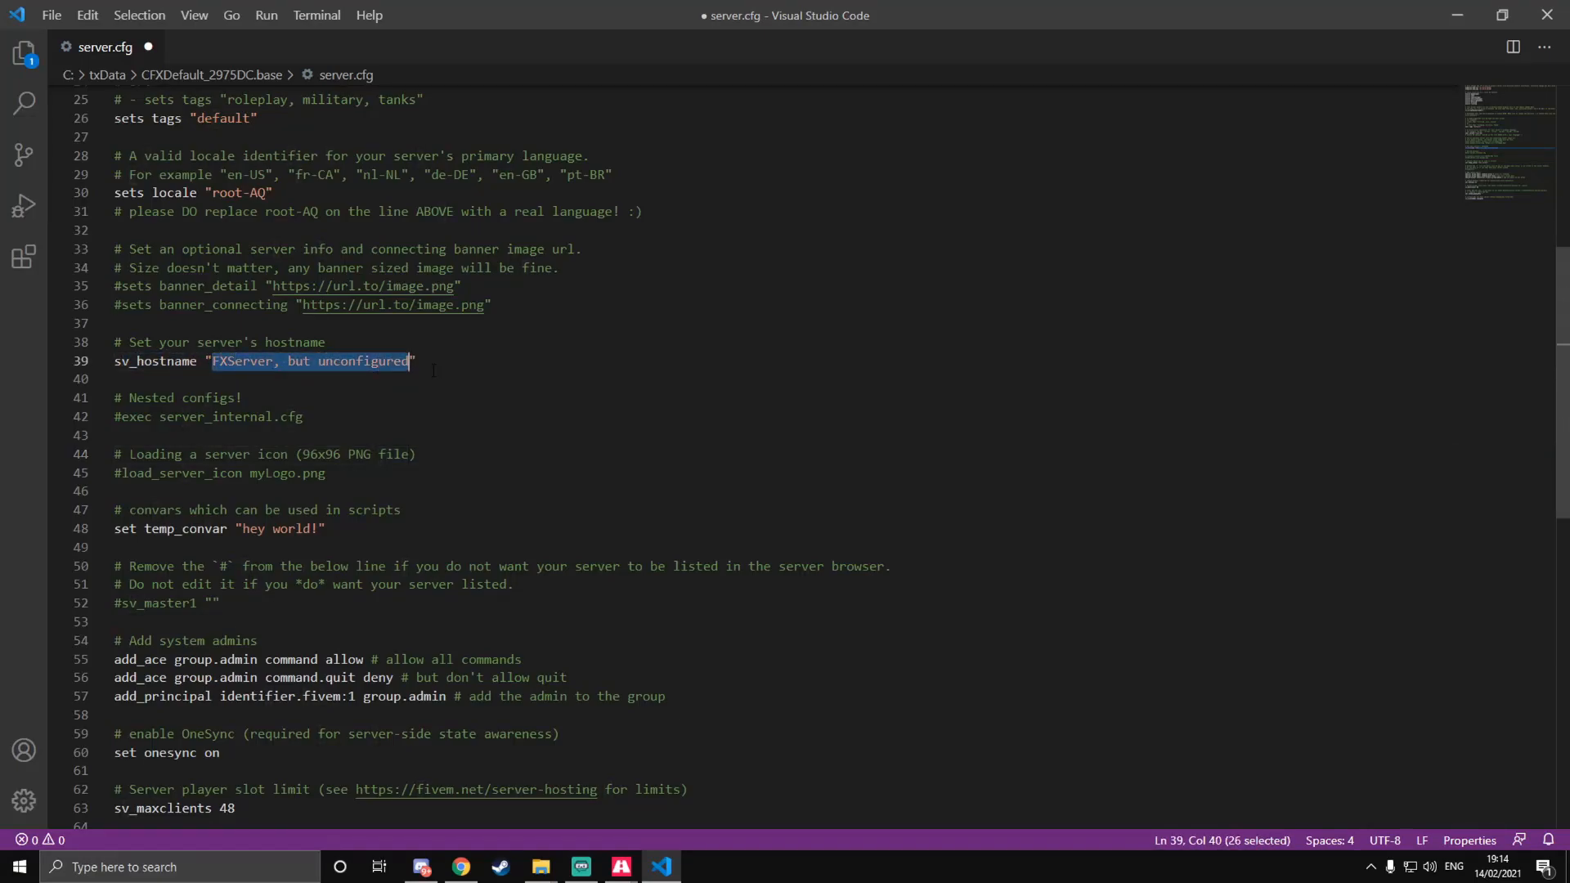
type("Alfa's G")
key("BackSpace")
type("Home Hosted Server")
key("End")
Step: Examine the server player slot limit setting, sv_maxclients, in server.cfg
scroll(502, 363, "down", 5)
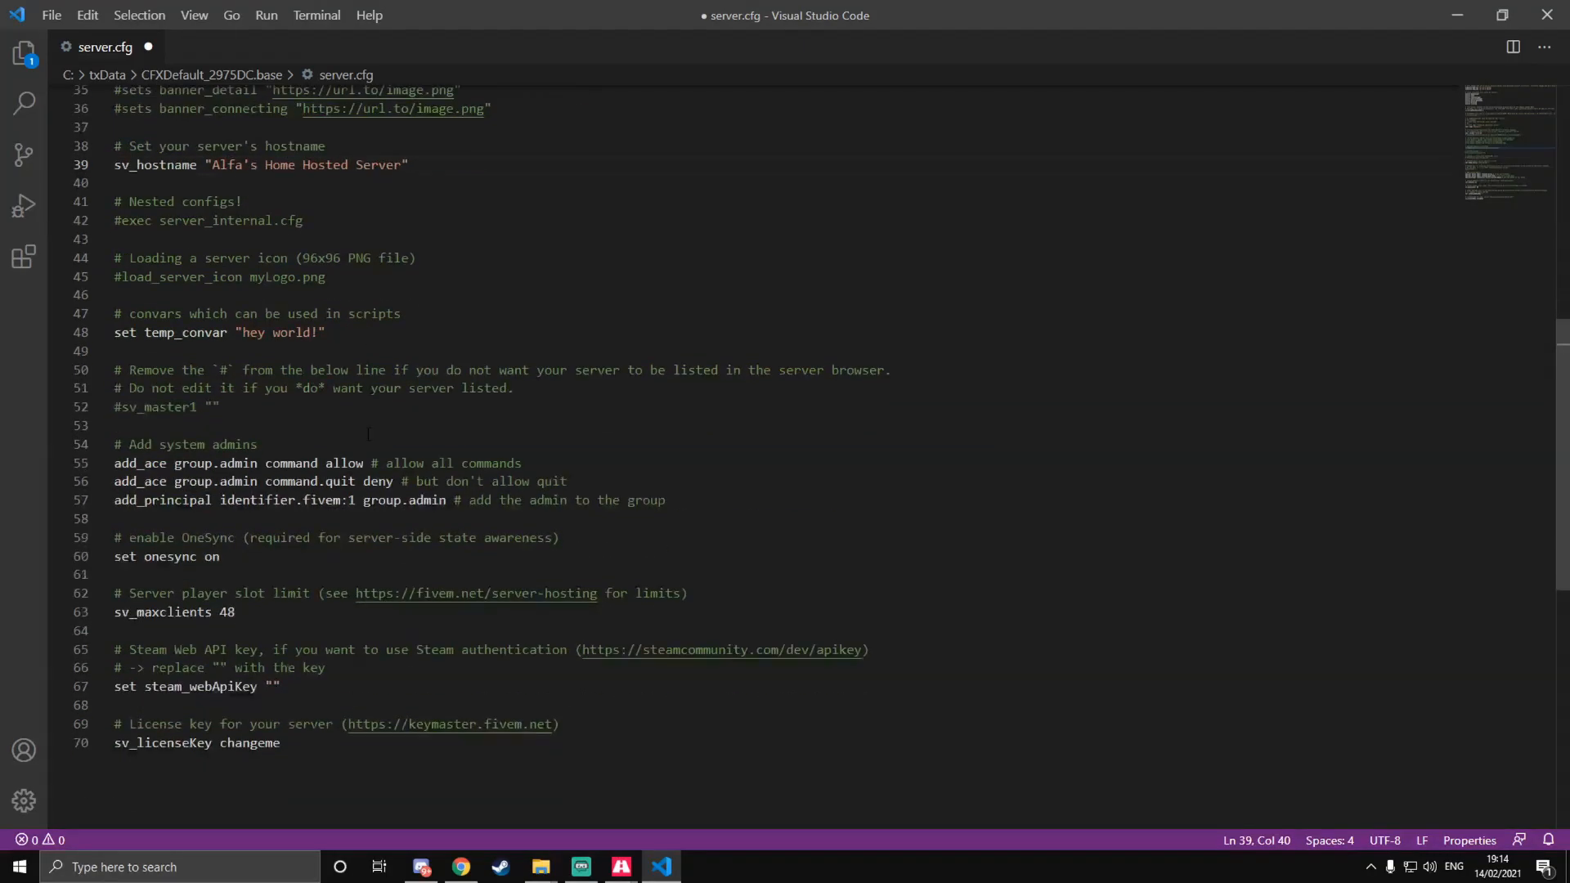
left_click_drag(238, 565, 220, 564)
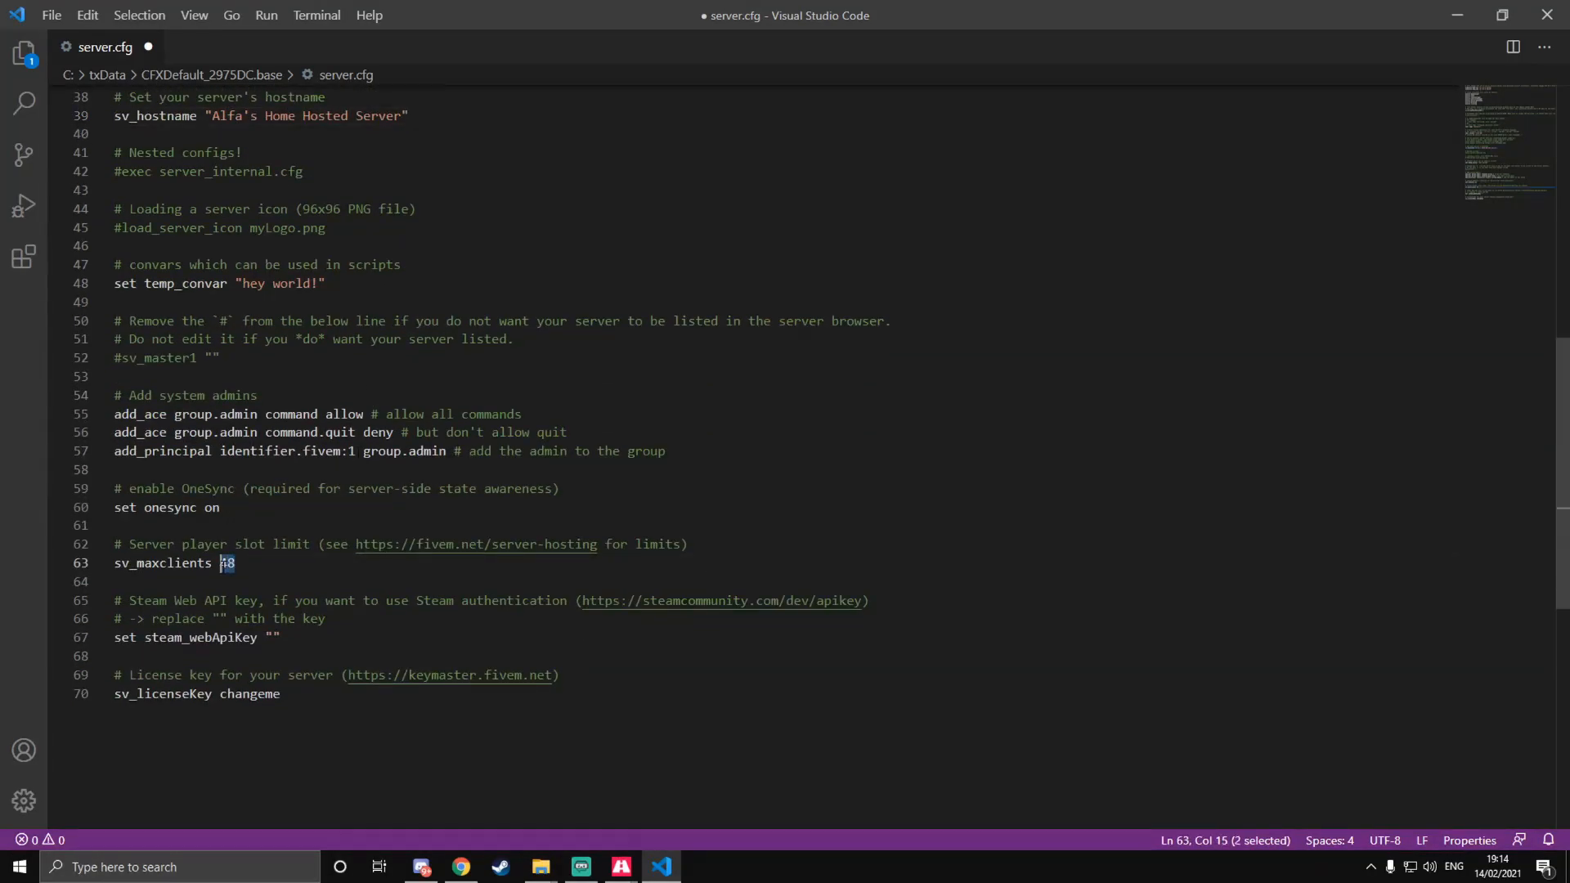
left_click(206, 563)
left_click(246, 545)
left_click(246, 563)
Step: Clear the placeholder value from the sv_licenseKey line and undo the mistaken paste of the example configuration
left_click_drag(295, 695, 115, 675)
left_click(238, 672)
left_click_drag(282, 694, 190, 694)
left_click(152, 694)
double_click(259, 695)
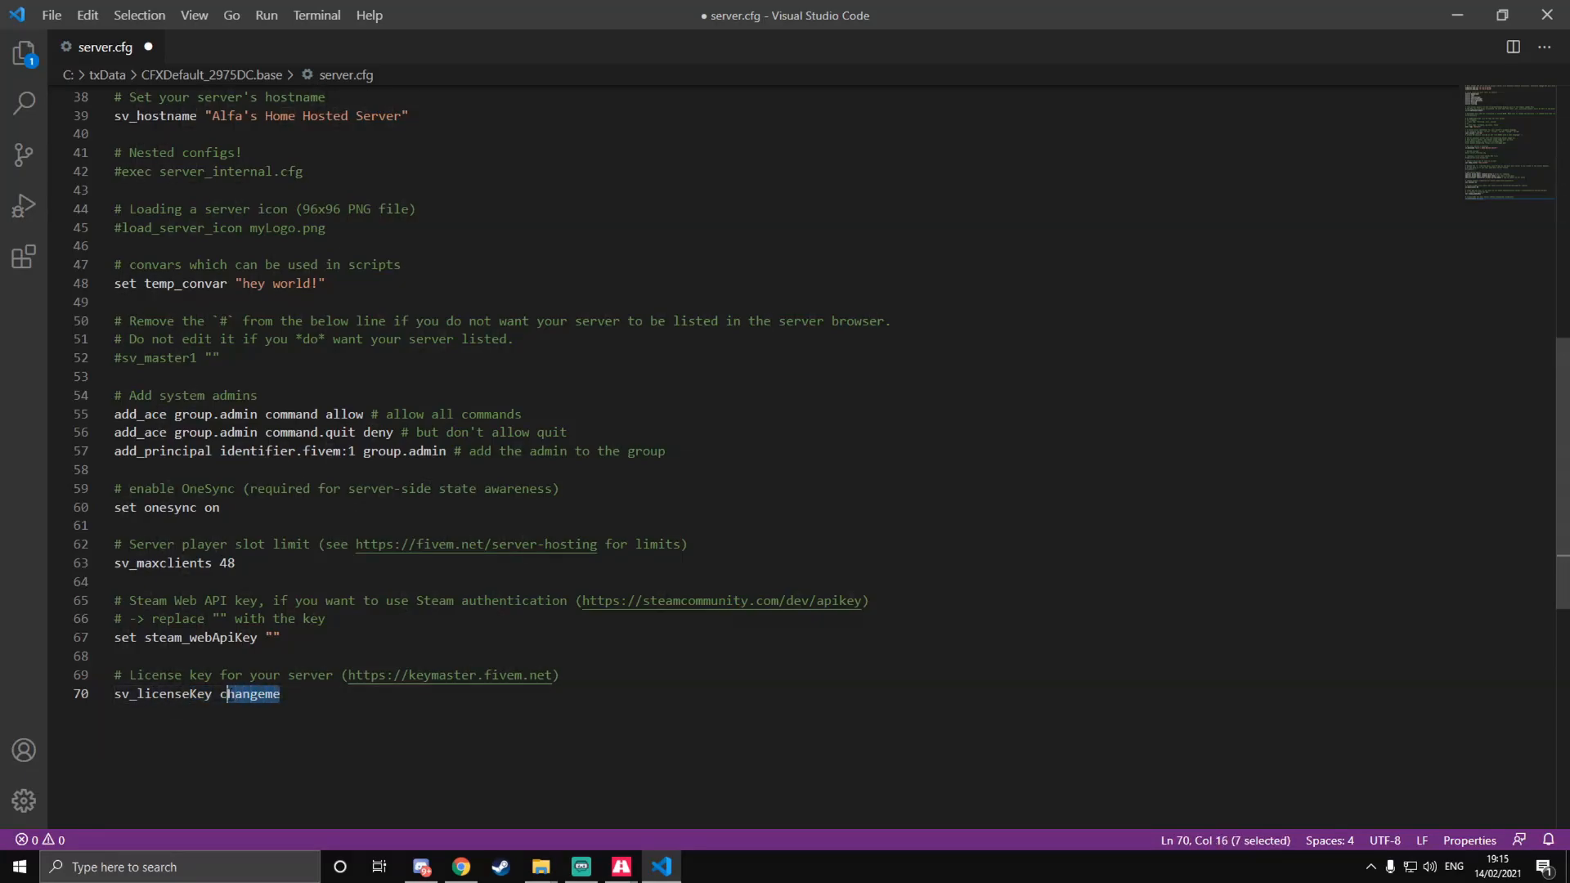
key("BackSpace")
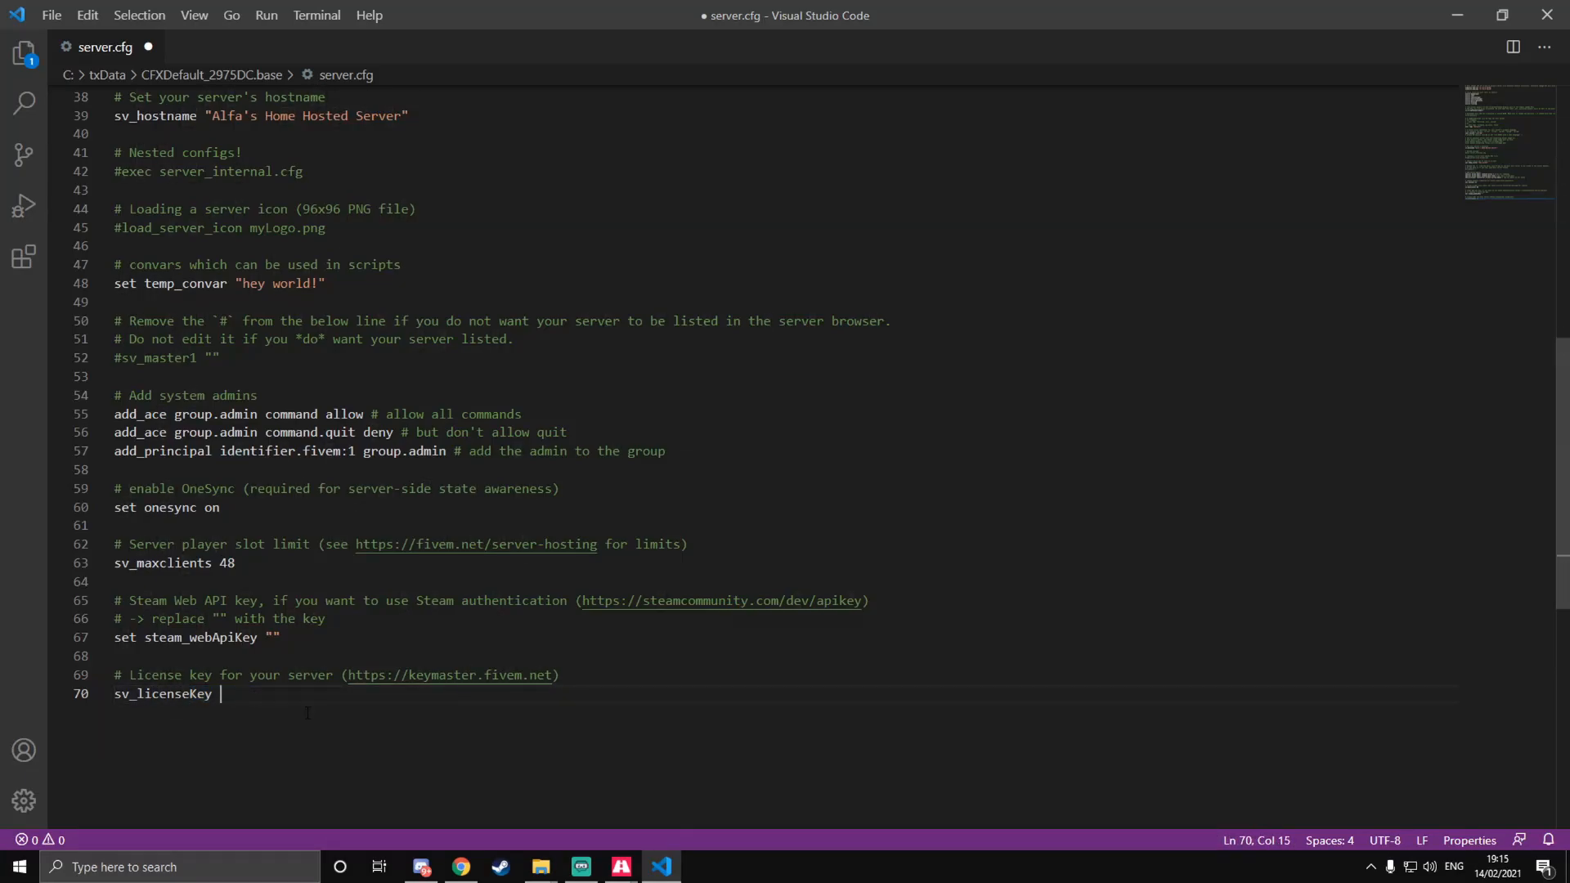
key("ctrl+v")
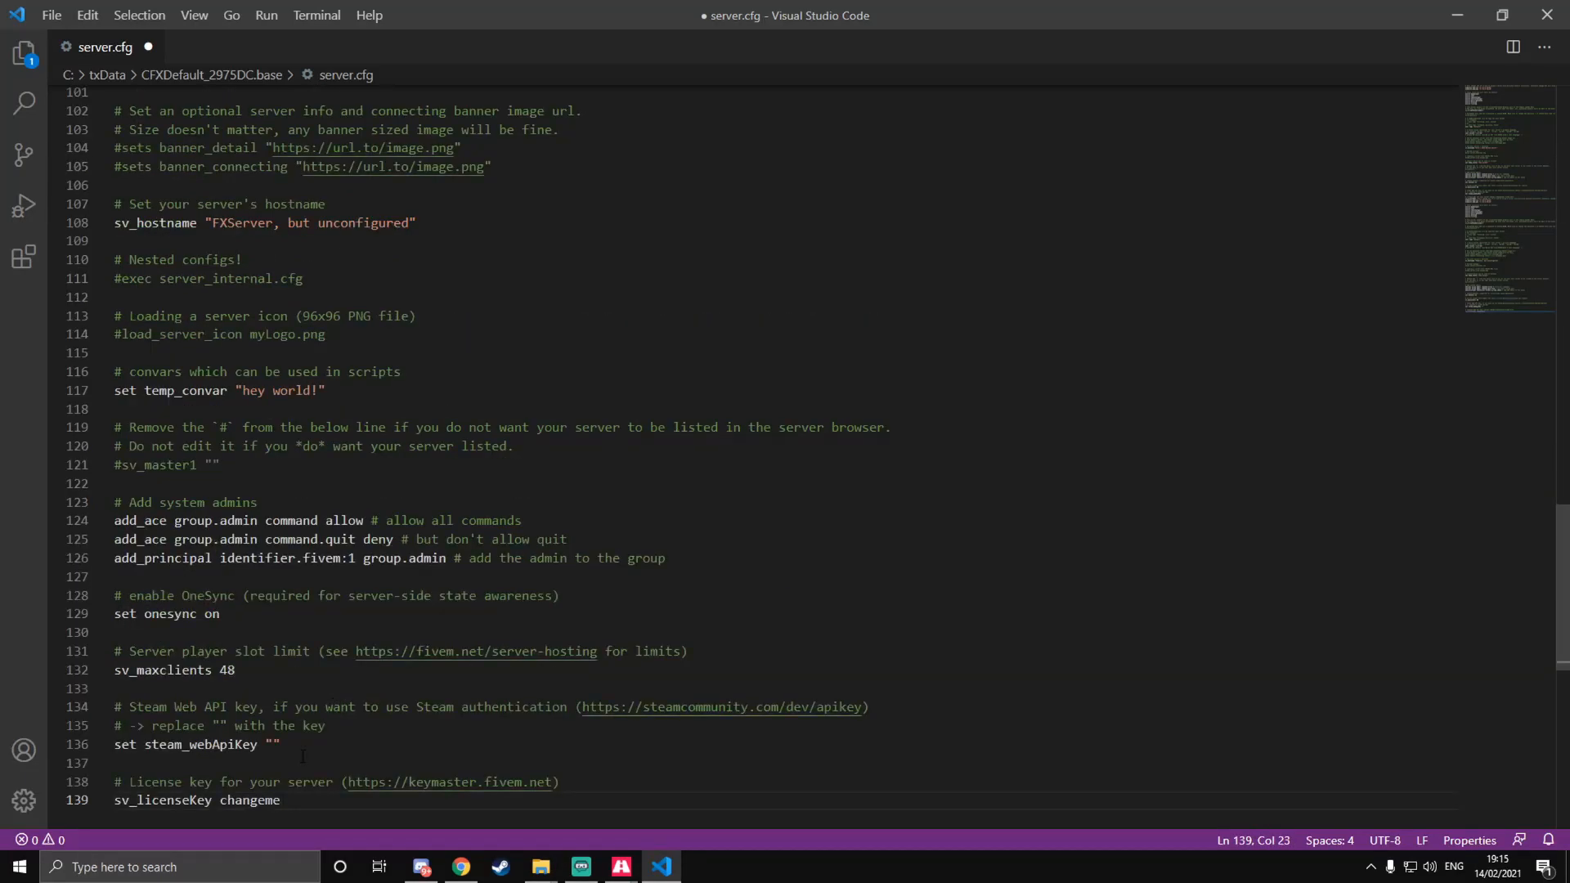
key("ctrl+z")
scroll(303, 755, "up", 6)
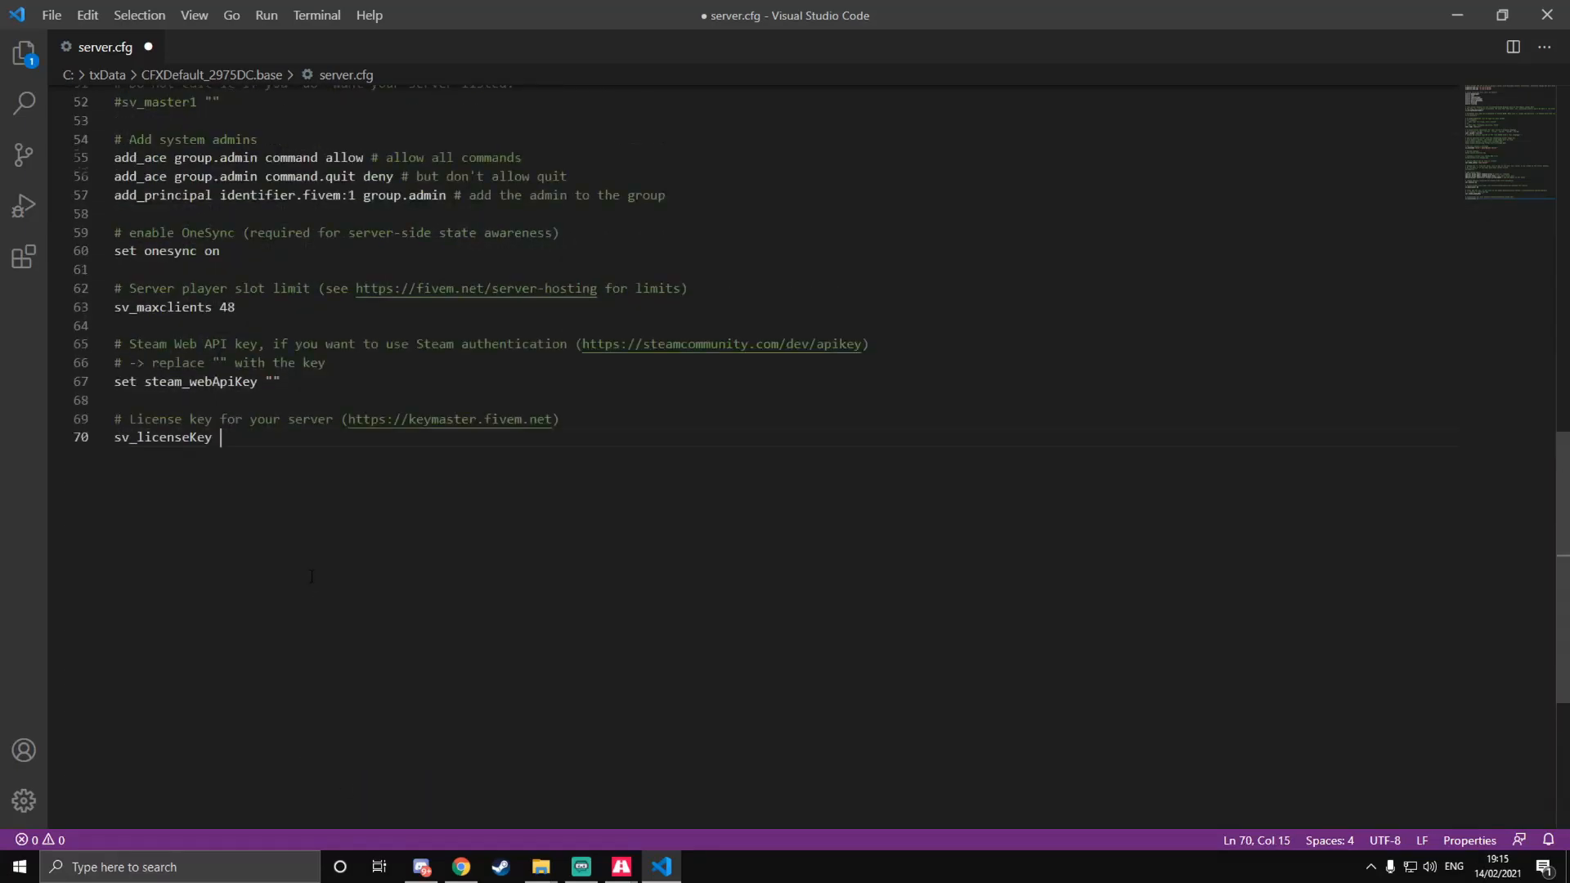
Step: Copy the server license key from the Cfx.re Keymaster page in Chrome, paste it in quotes after sv_licenseKey in server.cfg, and save
left_click(464, 864)
left_click(229, 10)
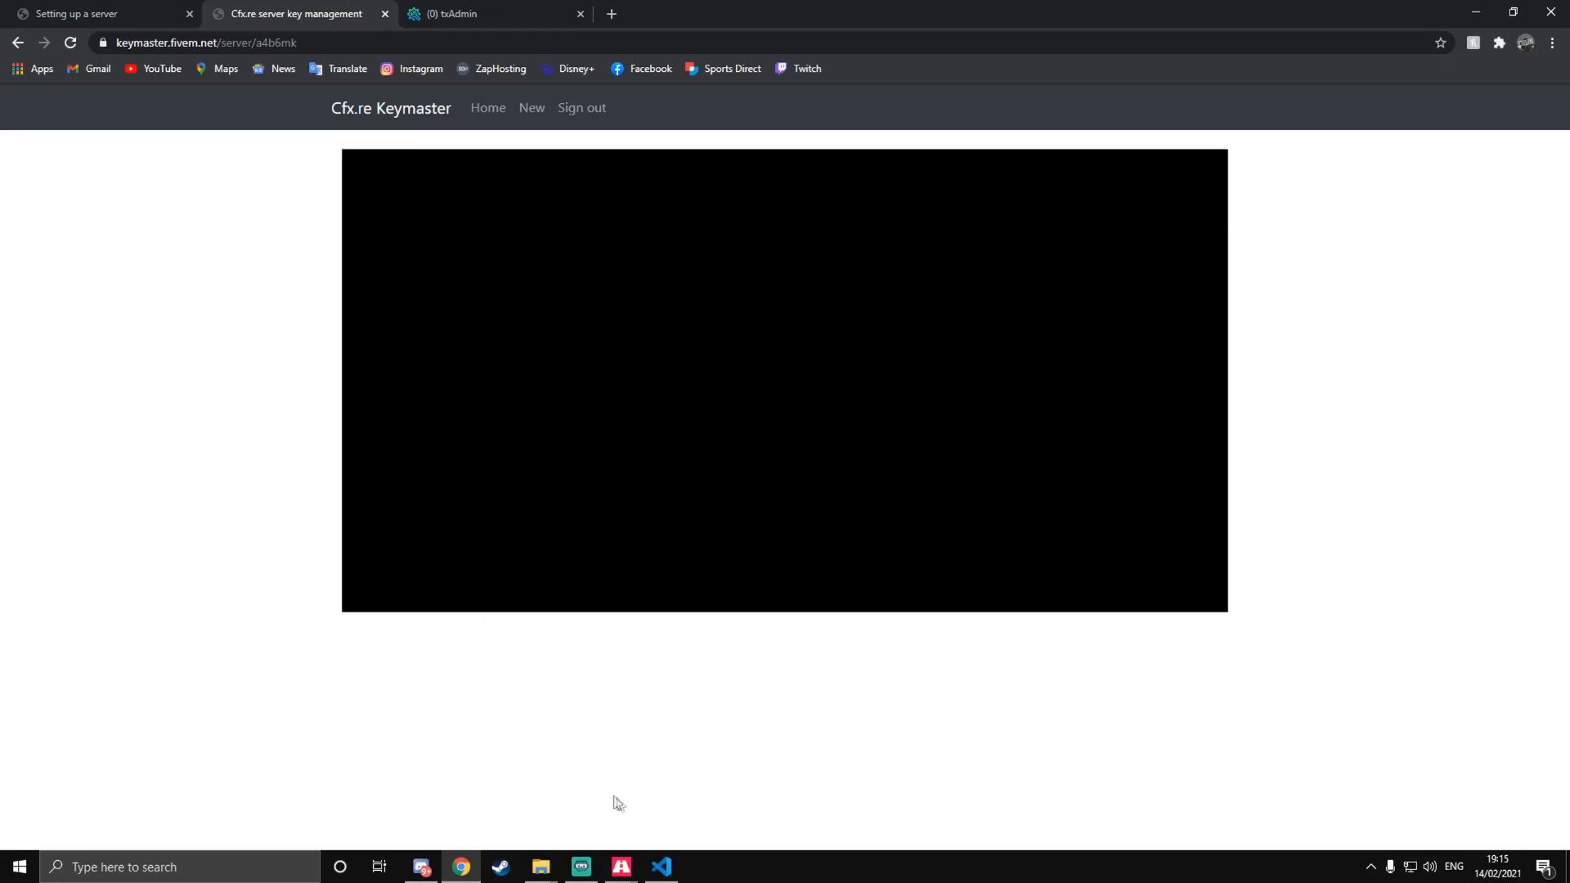
left_click(661, 866)
type("\"")
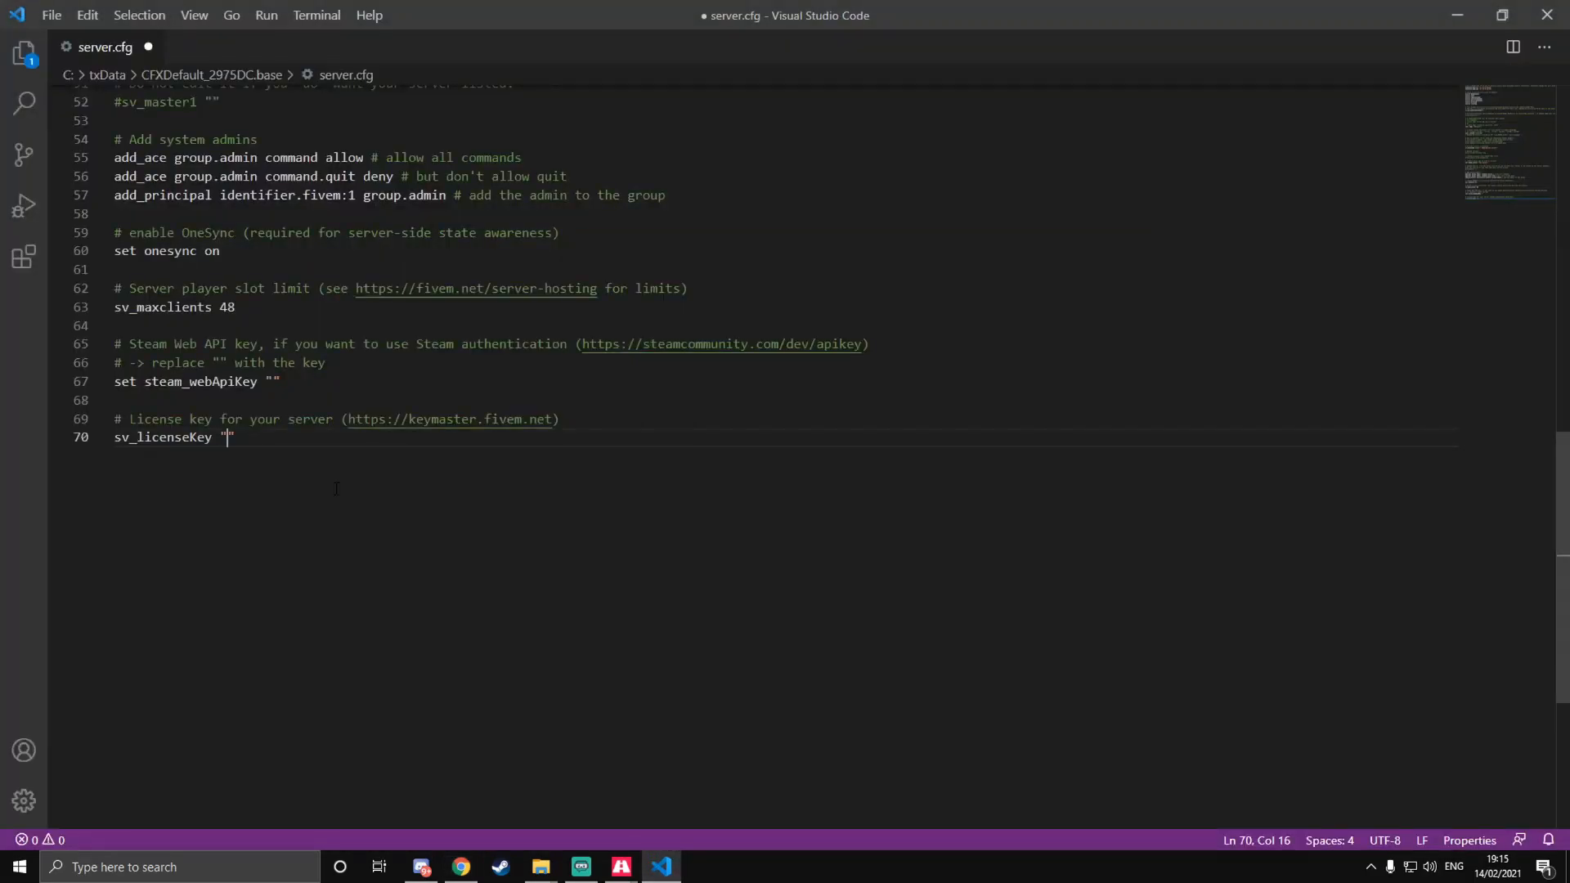
key("ctrl+v")
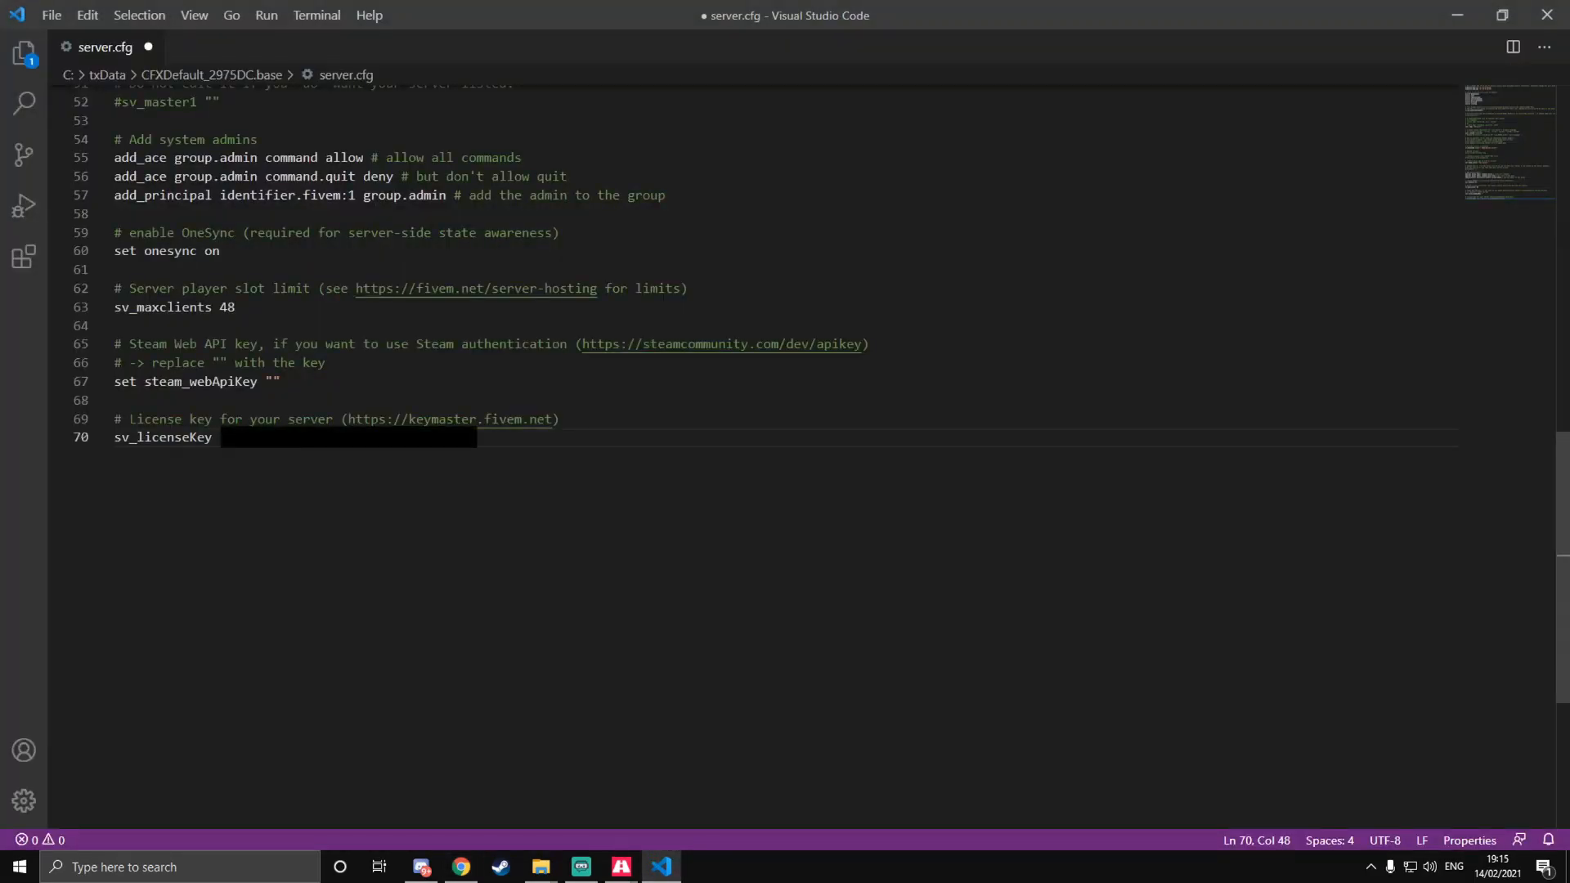
left_click(340, 404)
key("ctrl+s")
left_click_drag(483, 441, 228, 438)
left_click(395, 377)
Step: Remove the # in front of the sv_master1 line that controls server listing, and put it back
scroll(395, 374, "up", 1)
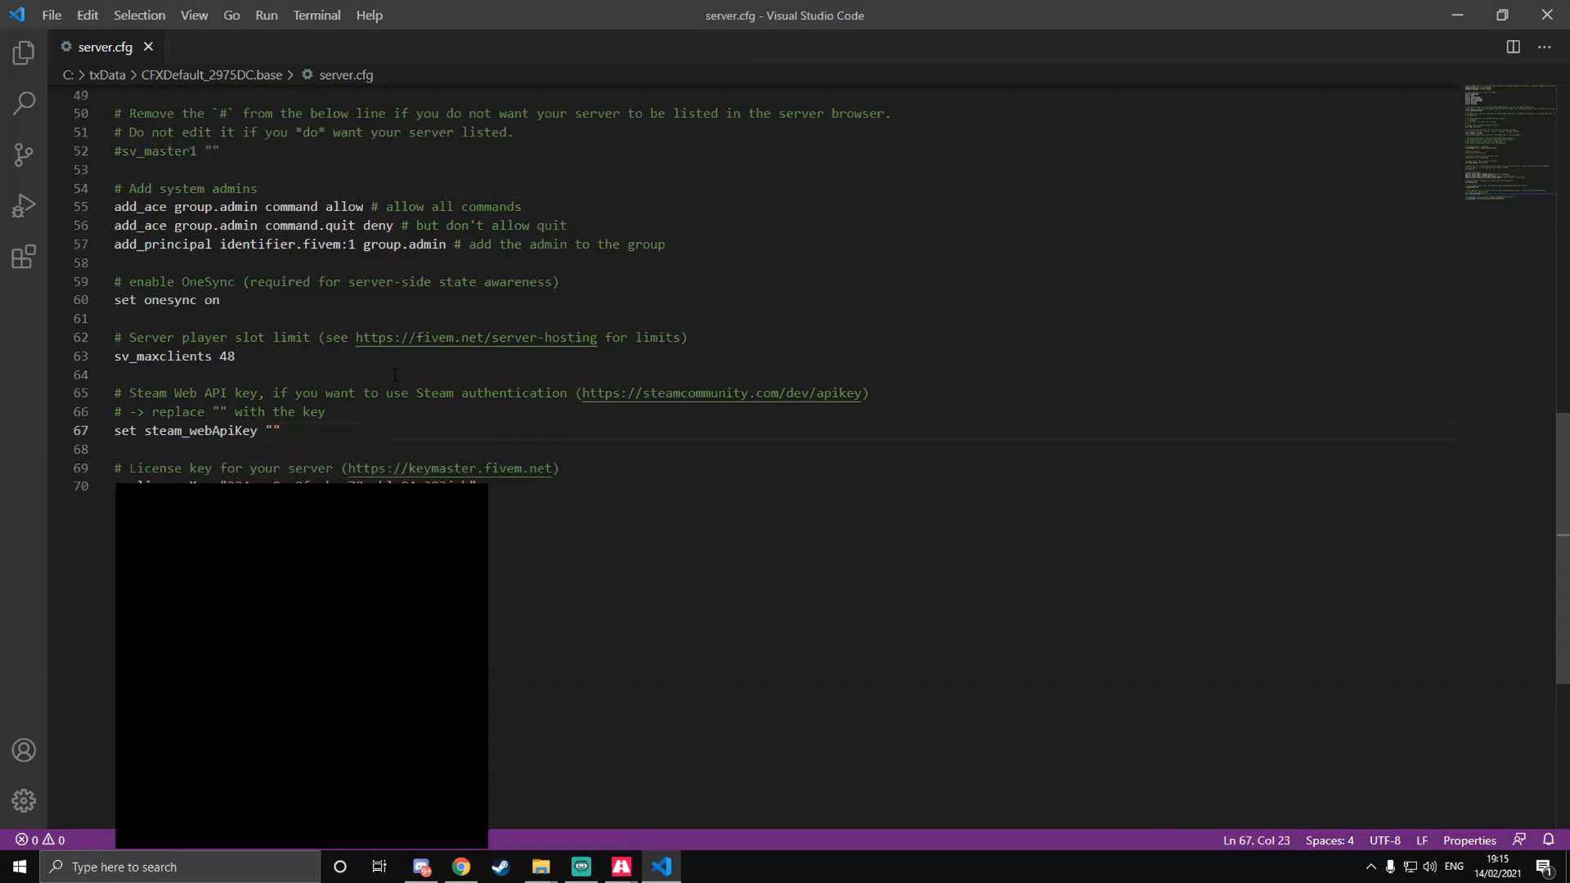
scroll(360, 393, "up", 4)
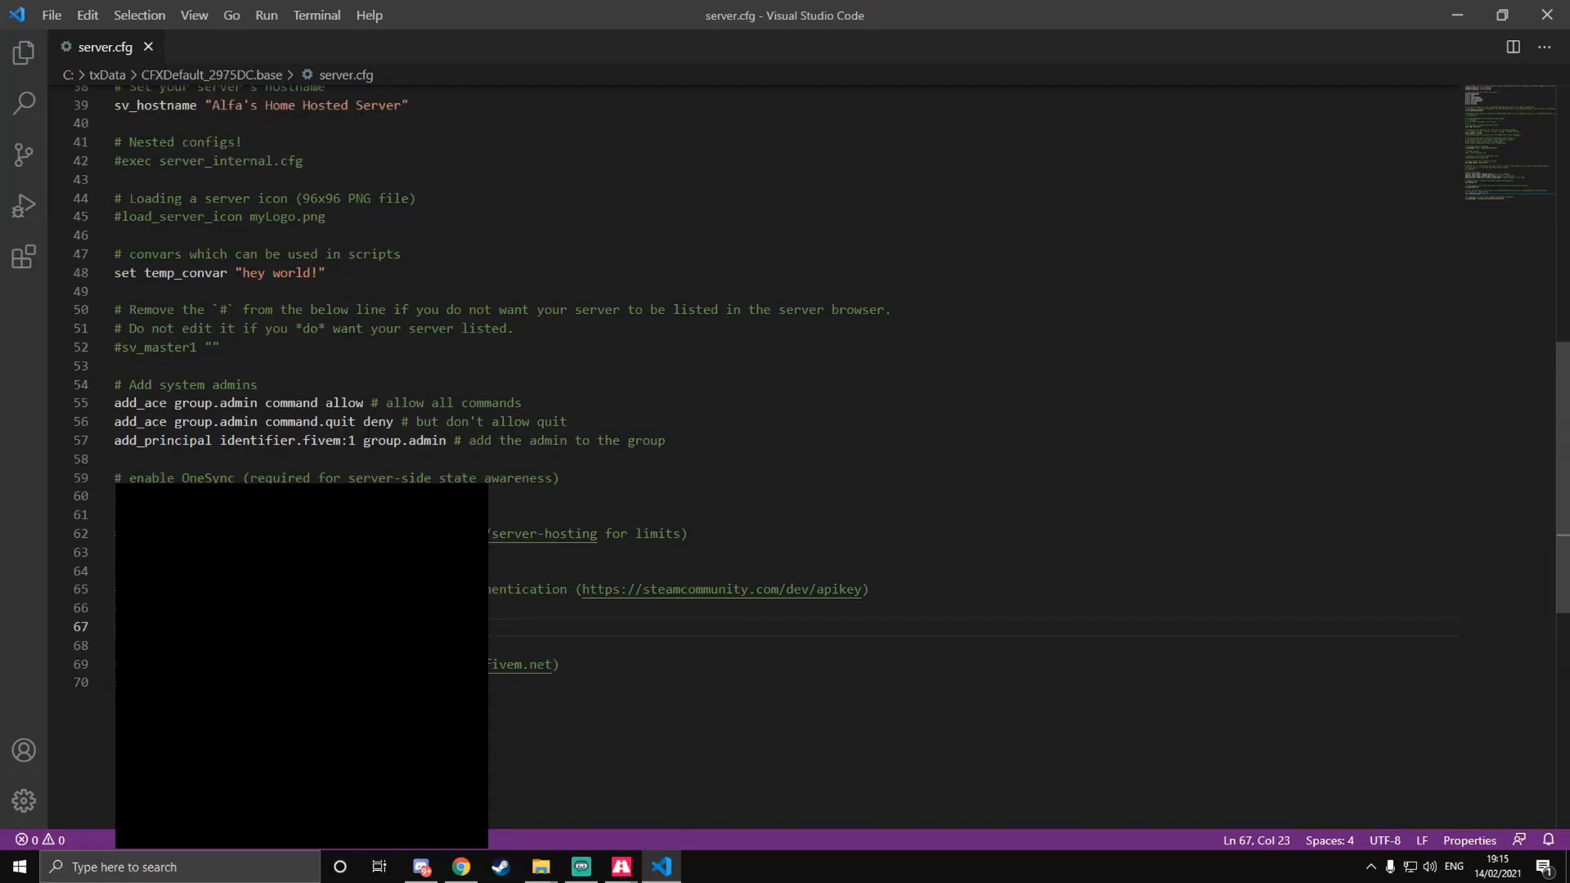
scroll(360, 467, "up", 3)
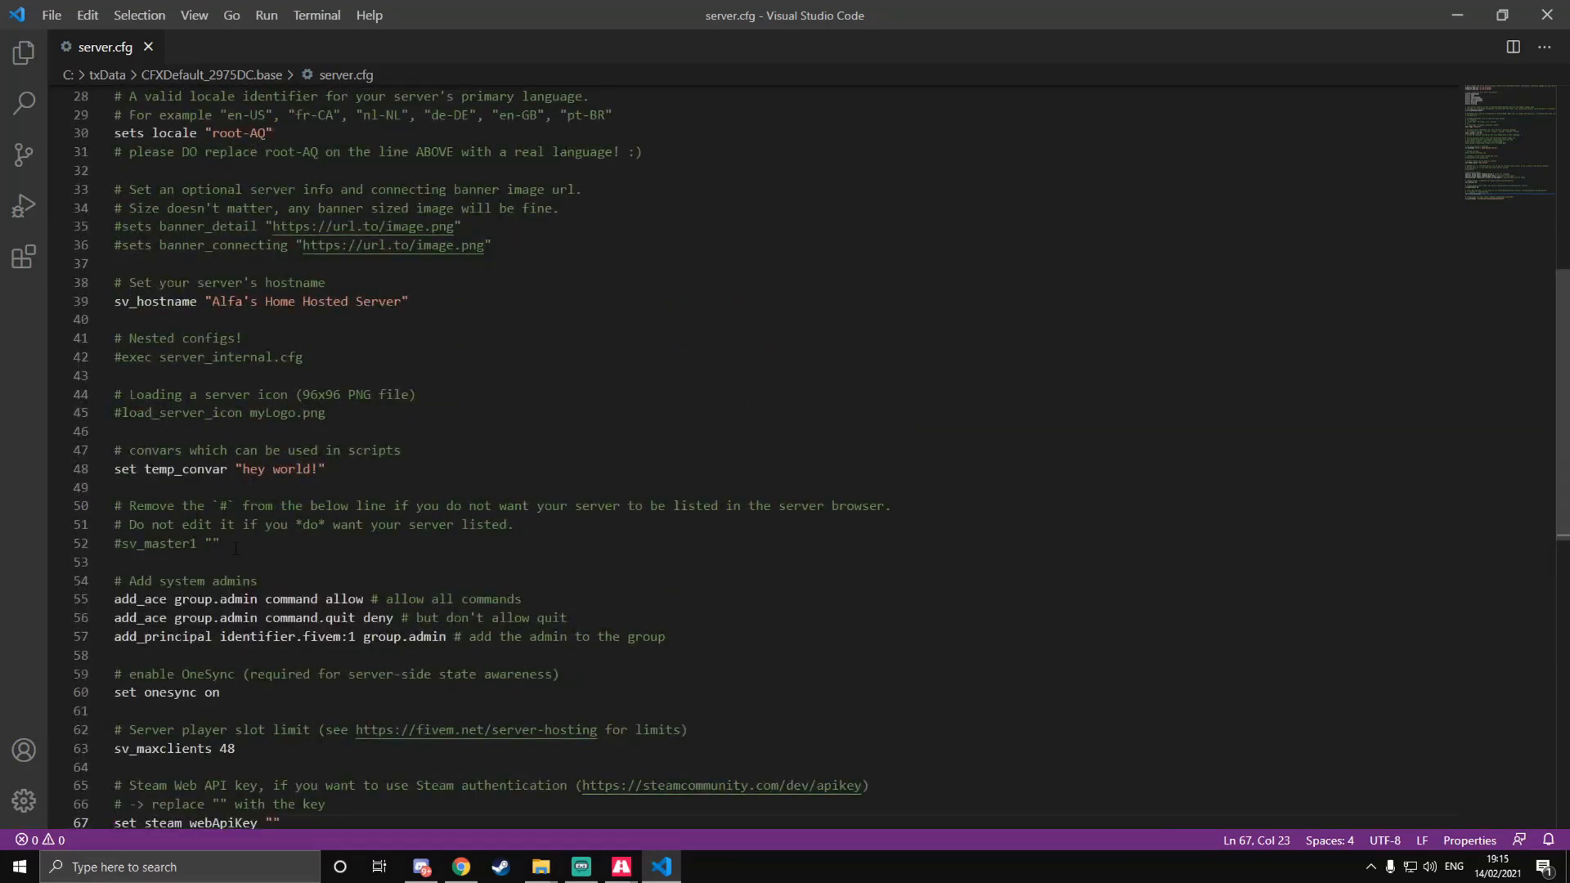
left_click_drag(235, 548, 117, 507)
left_click(197, 524)
left_click(119, 545)
key("BackSpace")
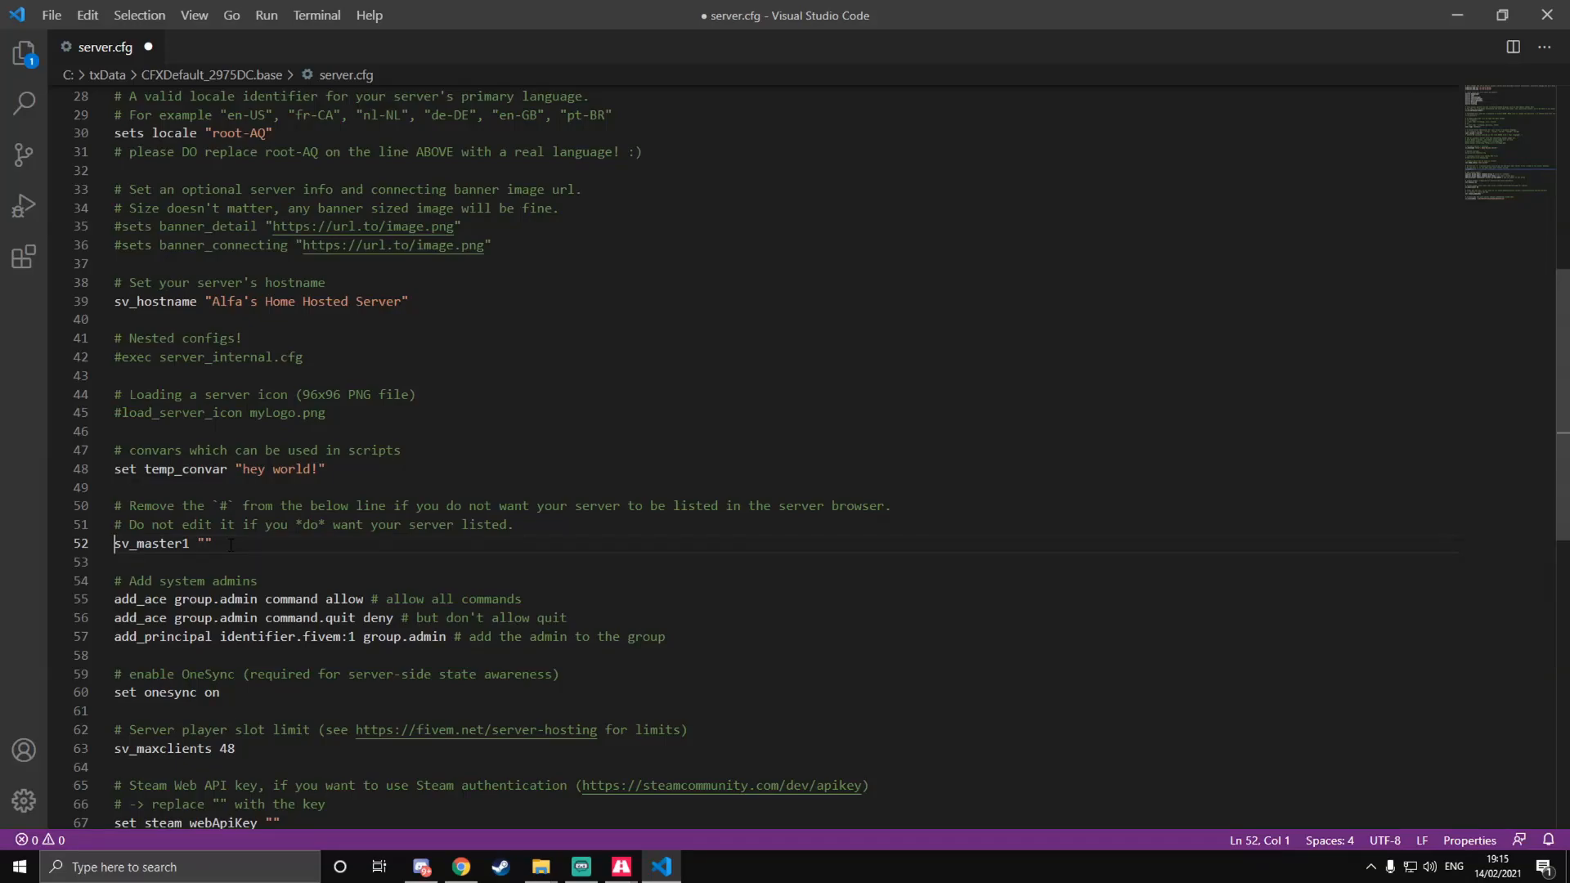
type("#")
Step: Review the server.cfg settings back up to the default resources, save the file and close Visual Studio Code
scroll(149, 552, "up", 6)
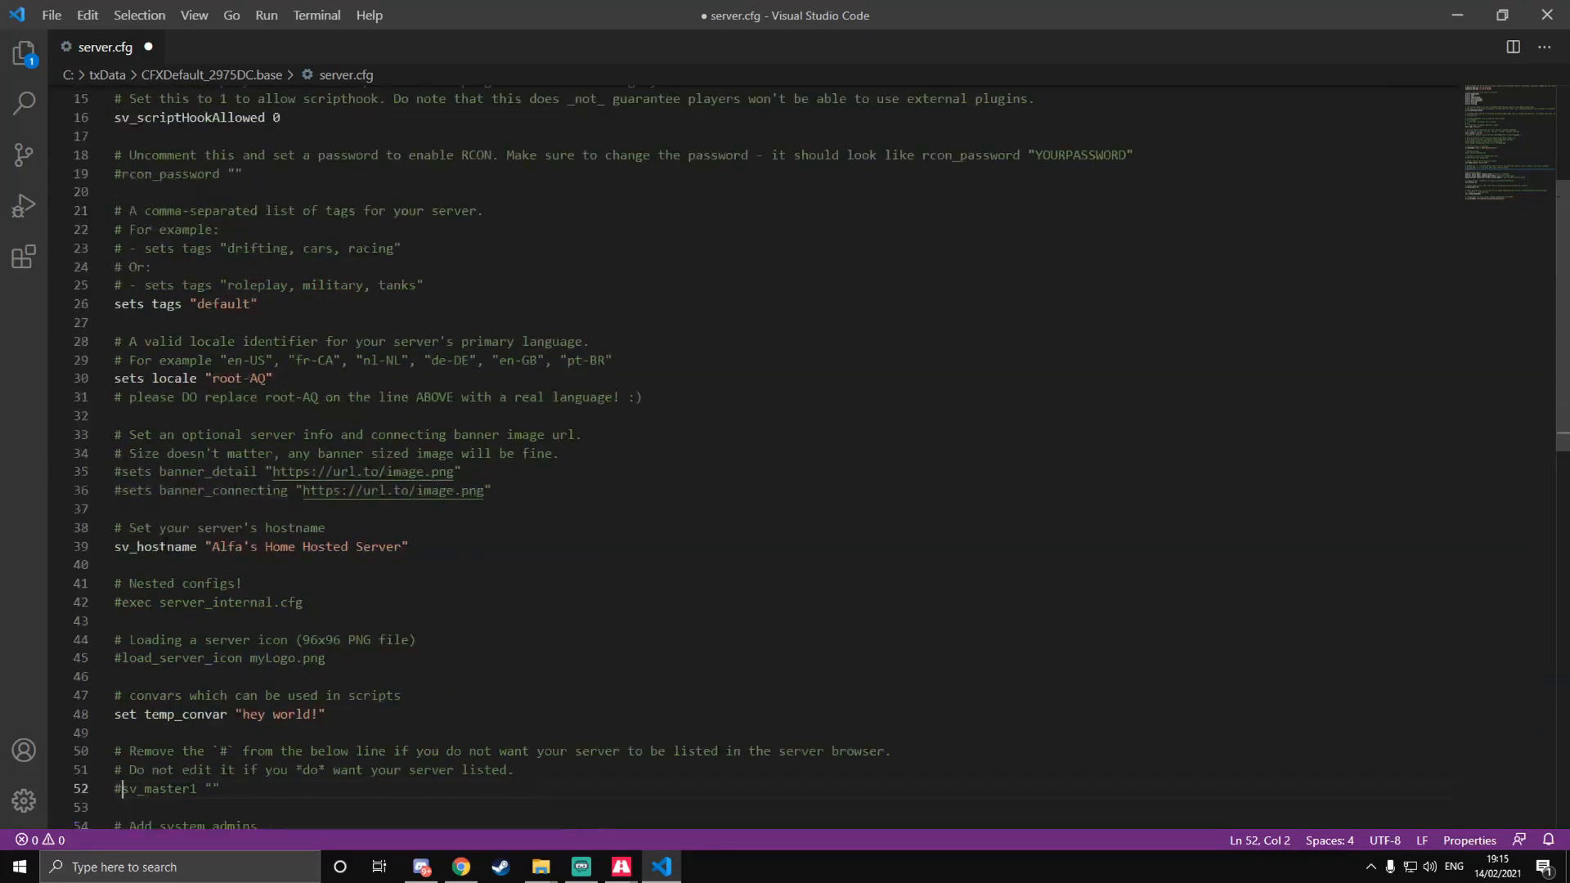
scroll(163, 524, "down", 7)
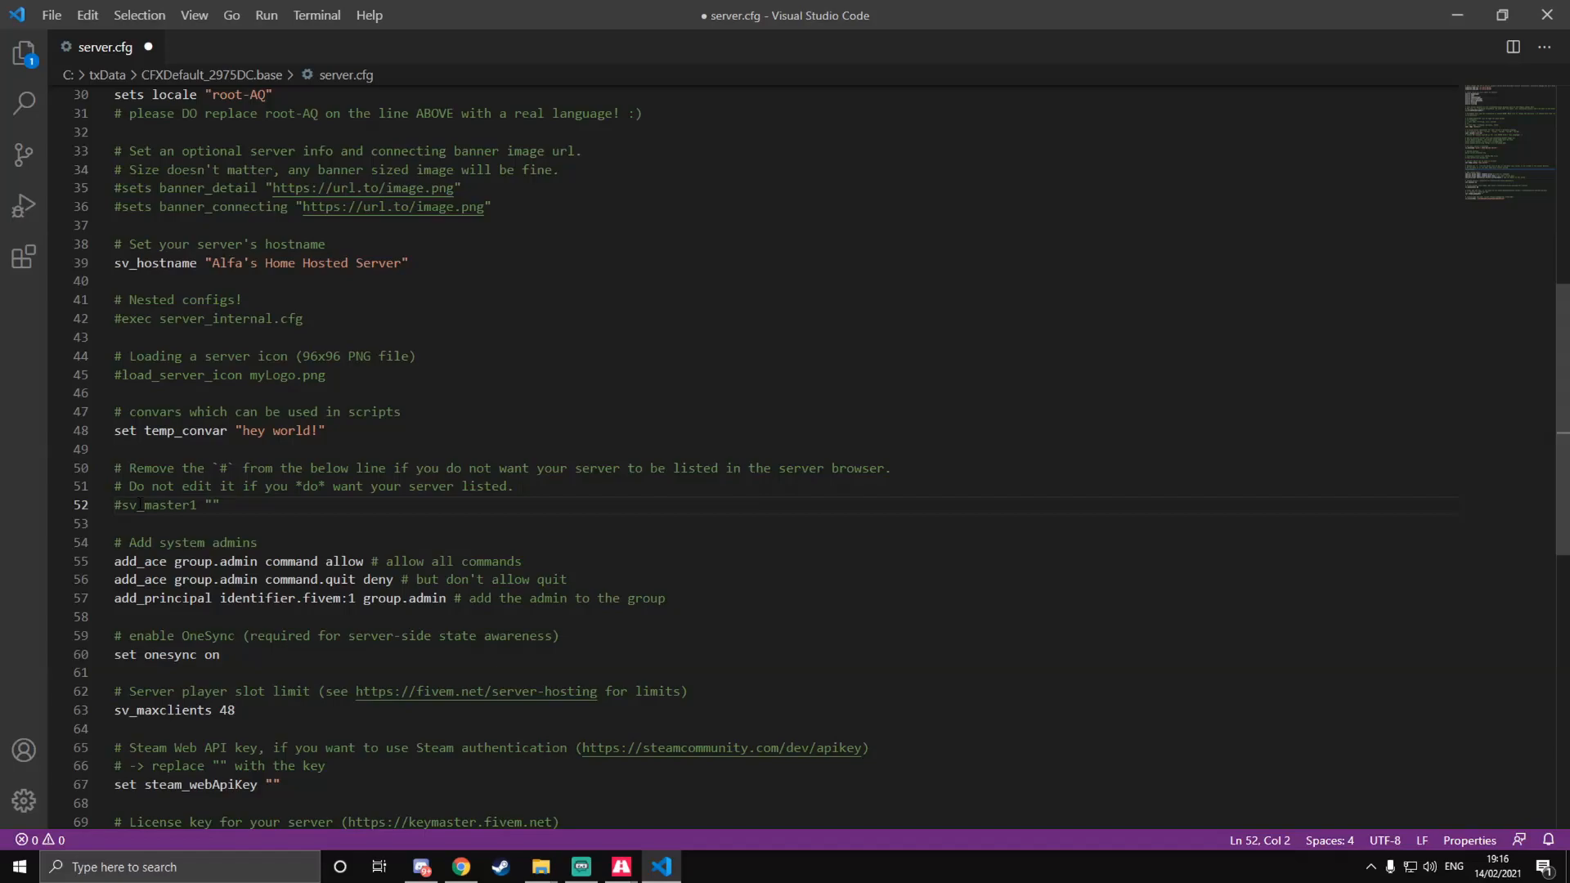
scroll(139, 504, "up", 9)
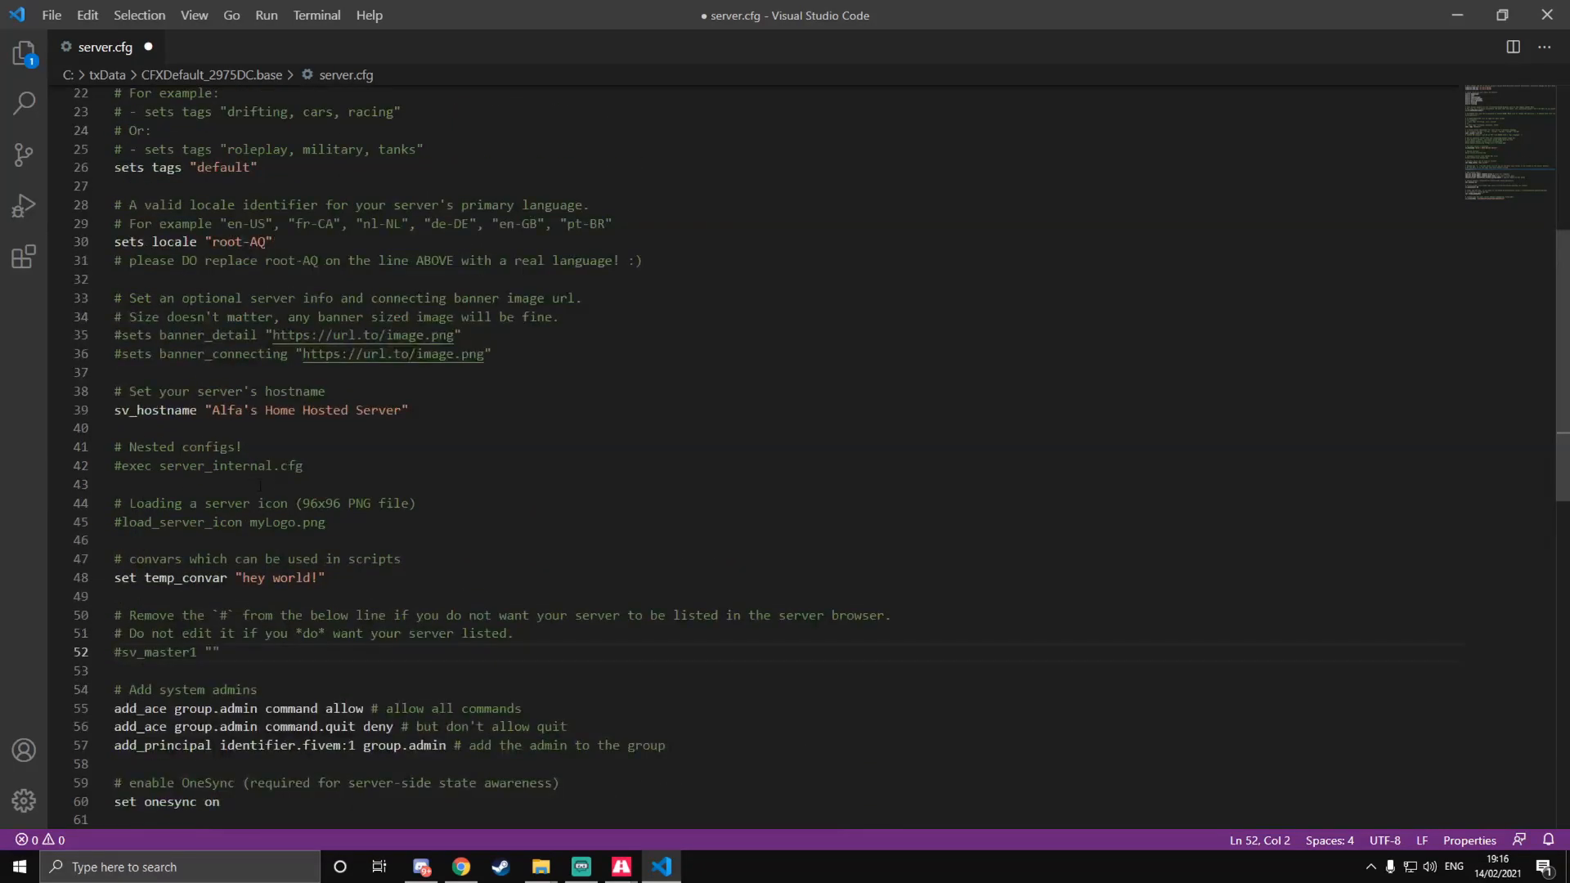
scroll(282, 484, "up", 1)
left_click(252, 318)
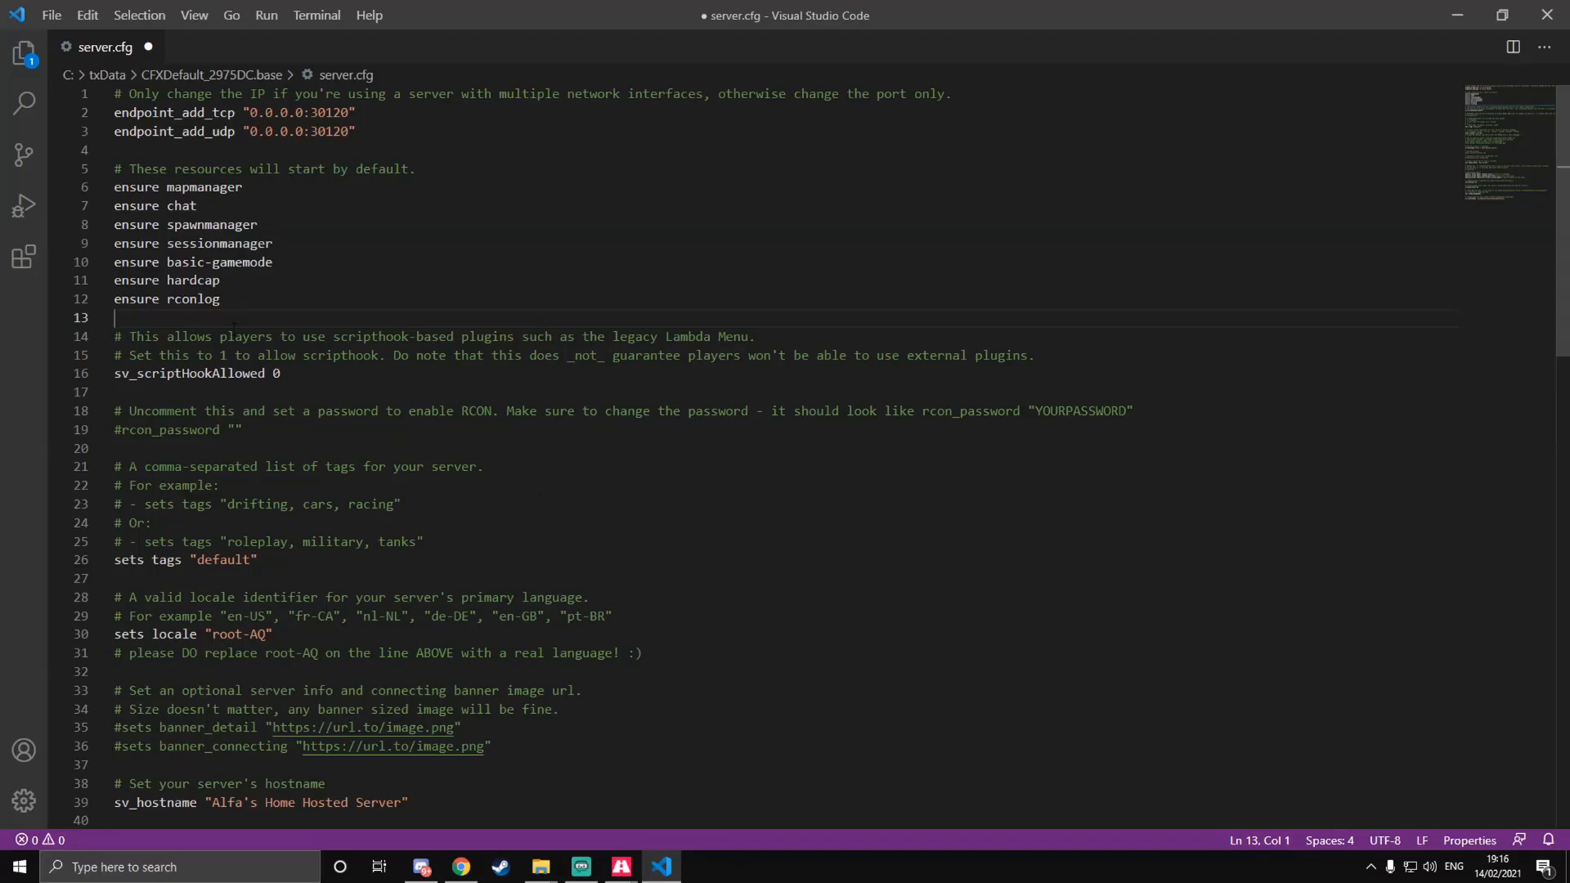
key("ctrl+s")
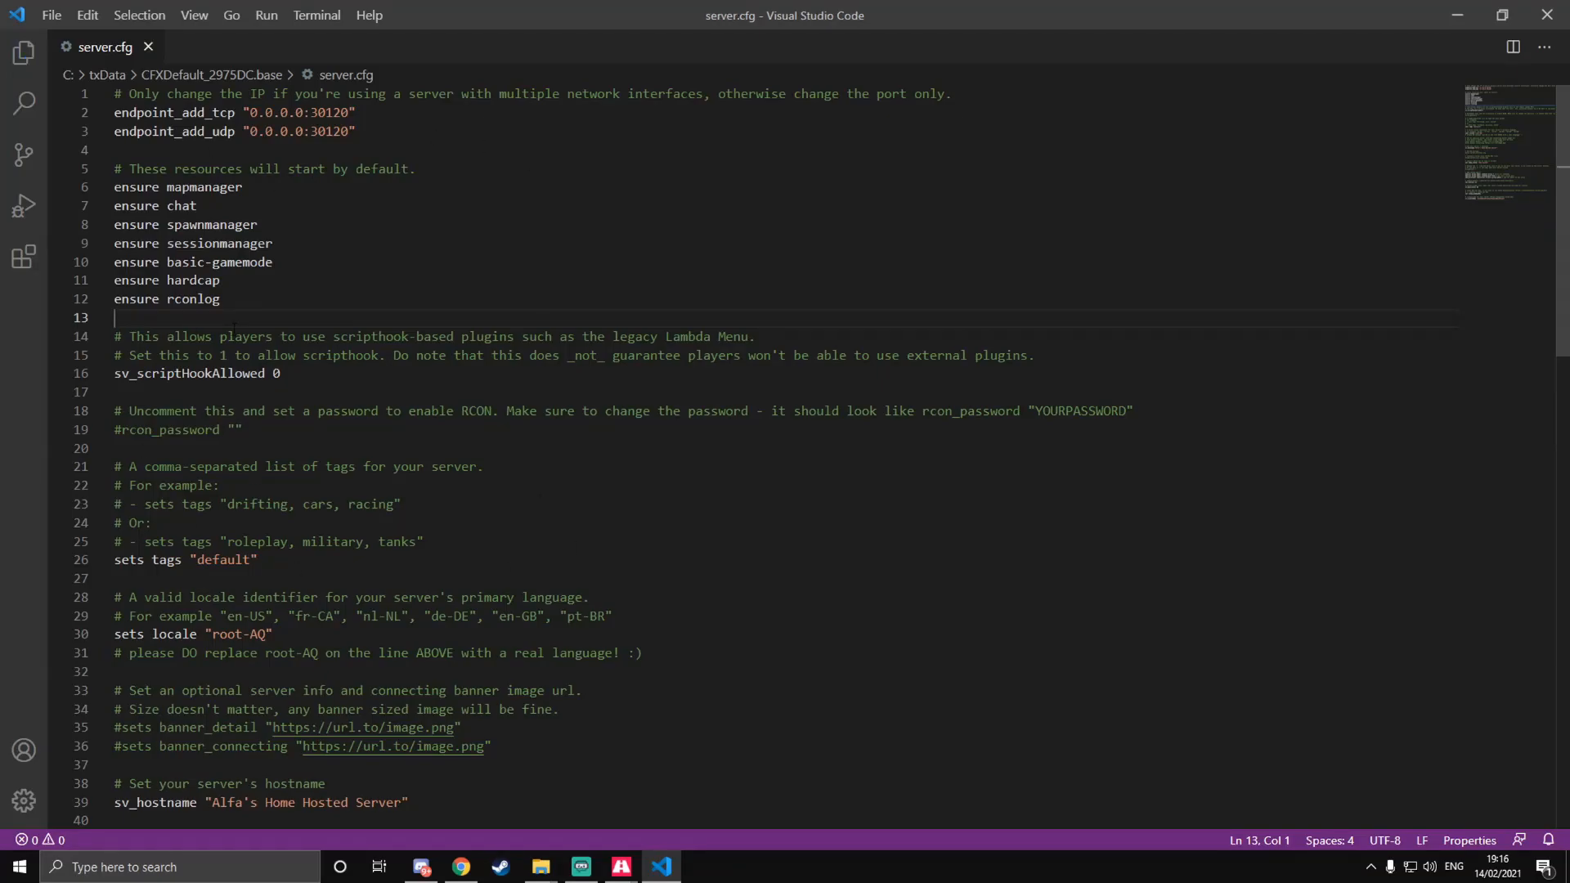
left_click(1547, 15)
Step: Open the CFG Editor in txAdmin and check the server configuration from the default resources down to the license key section
left_click(541, 10)
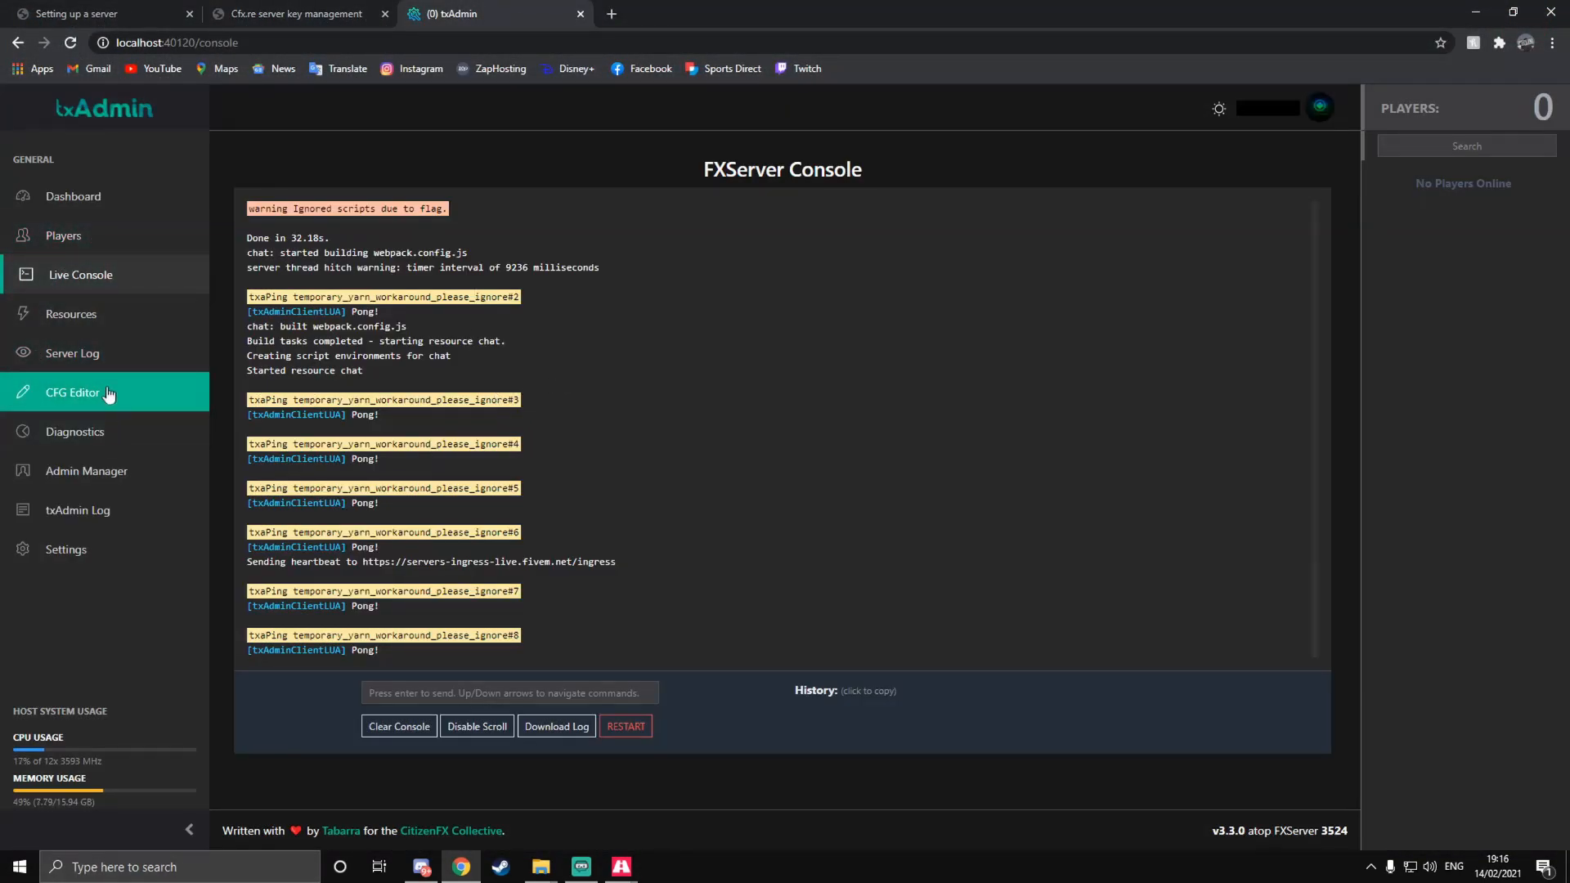
left_click(64, 400)
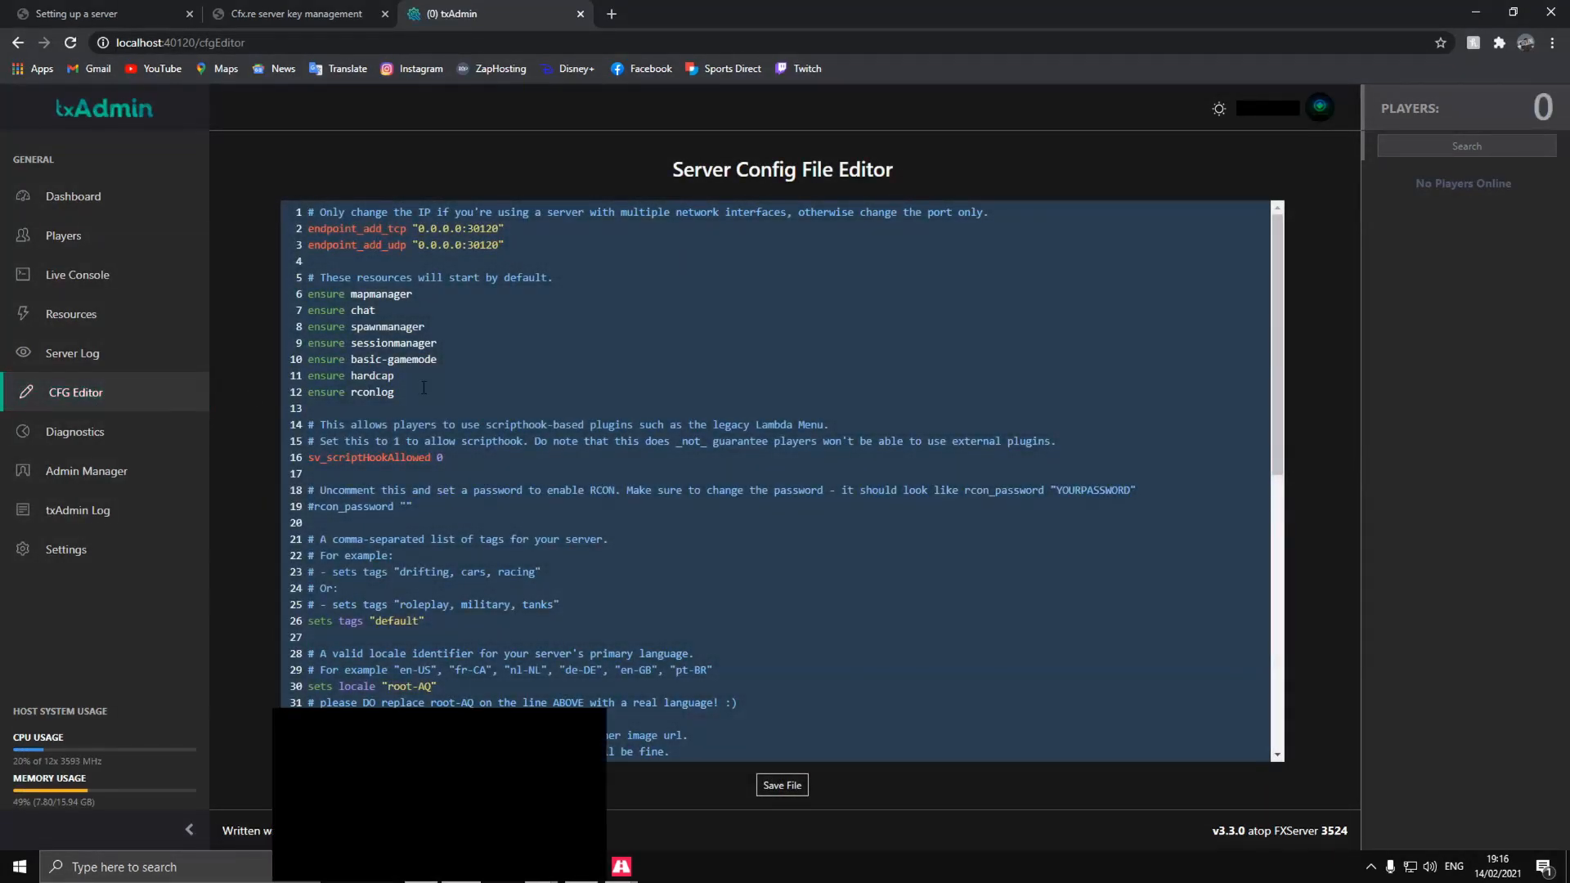
scroll(467, 500, "down", 2)
scroll(468, 497, "down", 5)
scroll(470, 487, "up", 7)
scroll(474, 468, "down", 5)
scroll(474, 469, "down", 2)
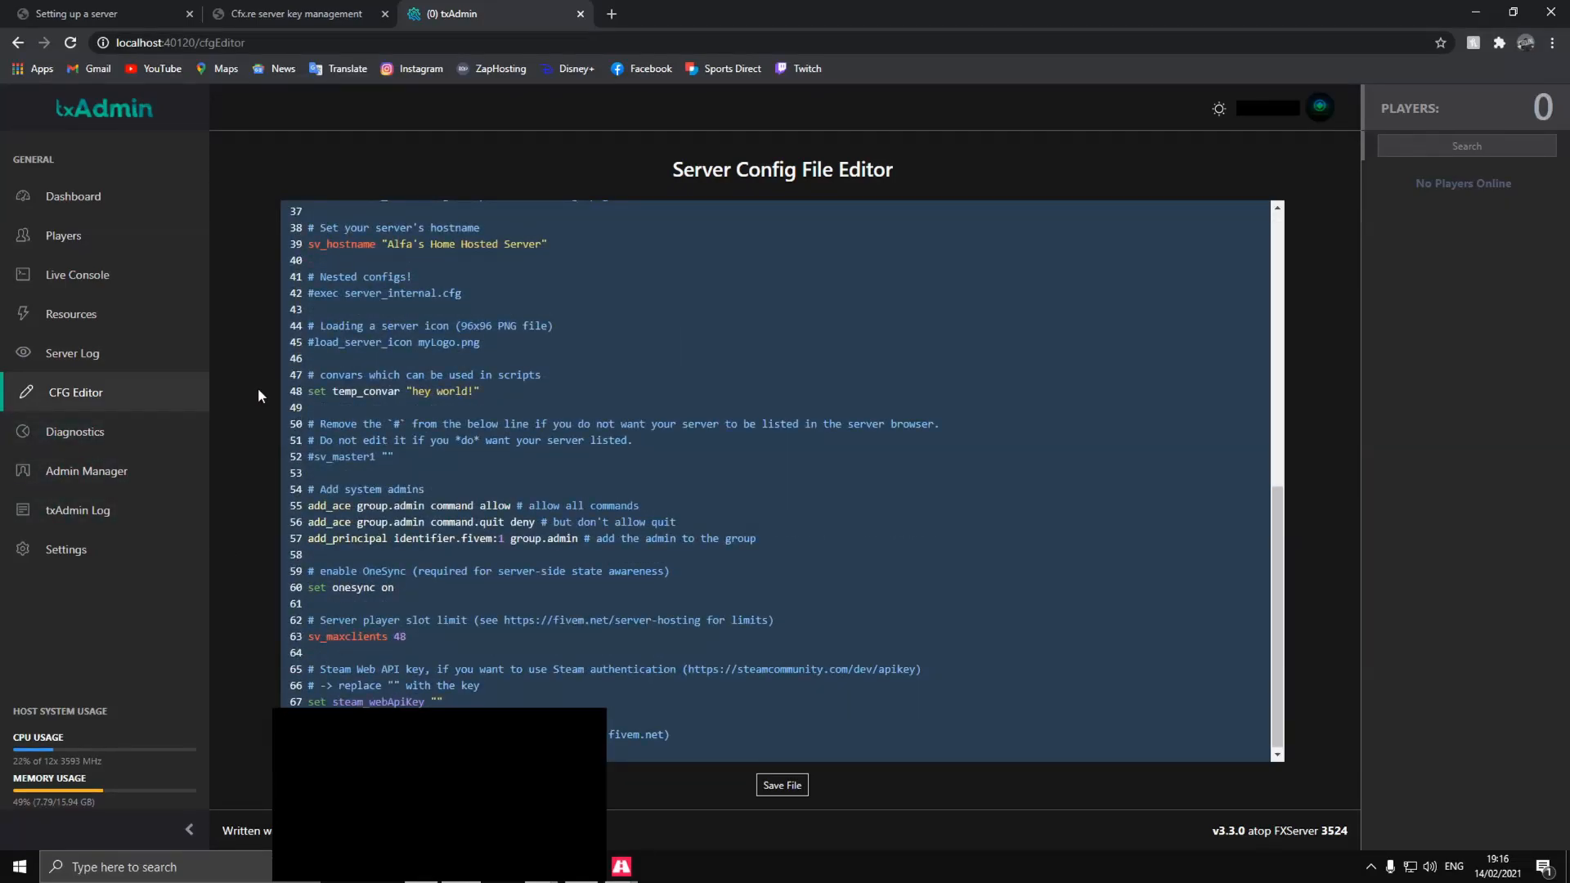
Step: Open the txAdmin Resources list and look through the gameplay, system, gamemodes and maps resources
left_click(104, 316)
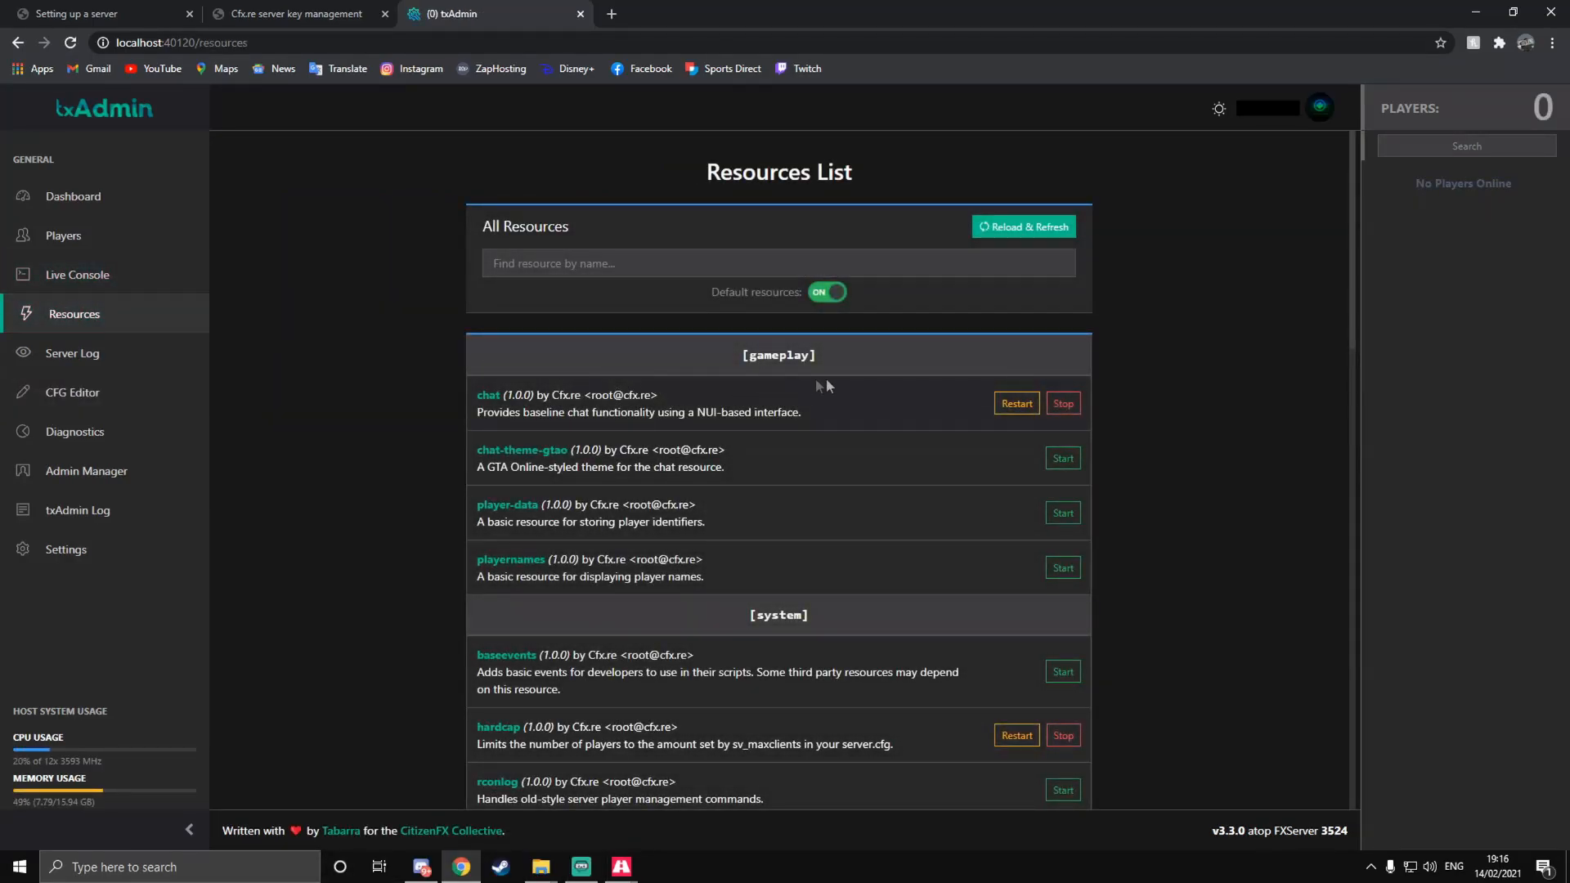
scroll(913, 444, "down", 4)
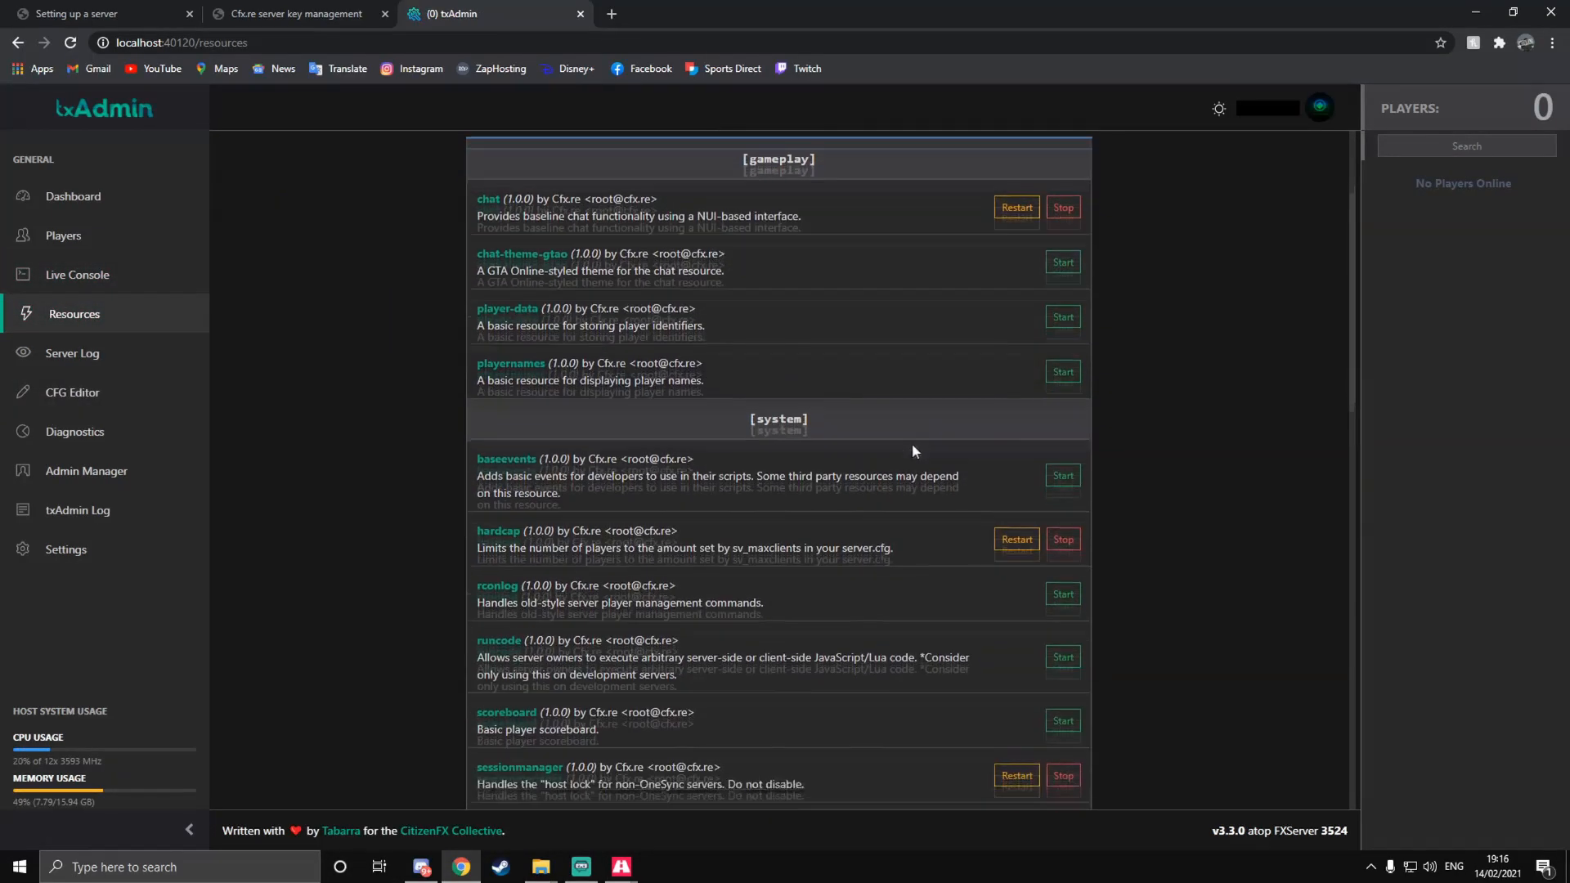
scroll(851, 480, "down", 12)
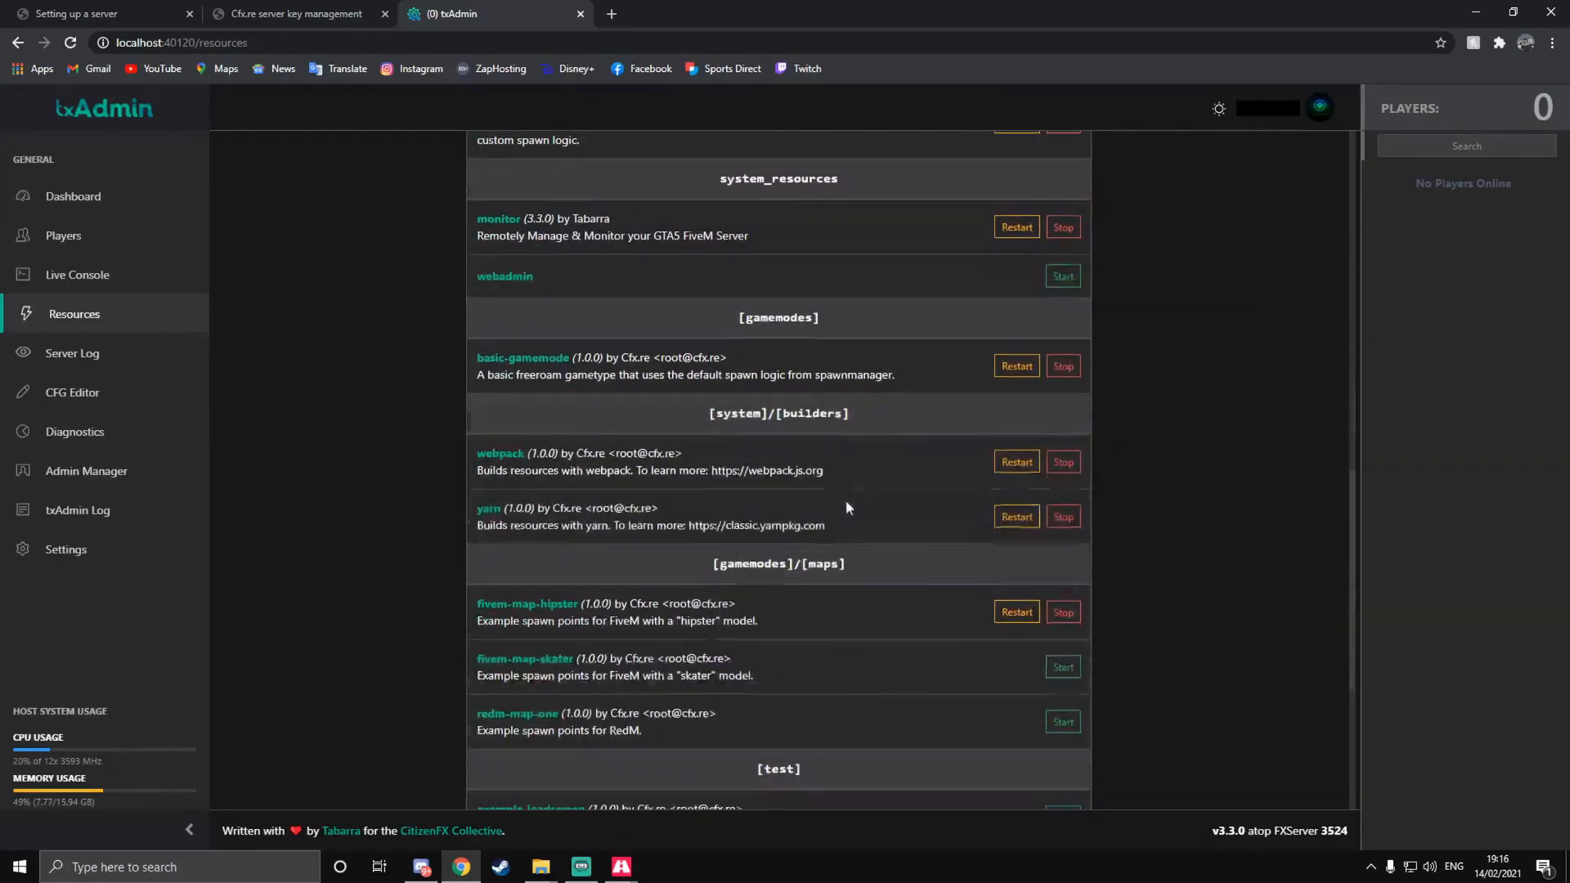
Step: Go back through the Resources list to its beginning and open the Live Console of the server
scroll(782, 494, "up", 16)
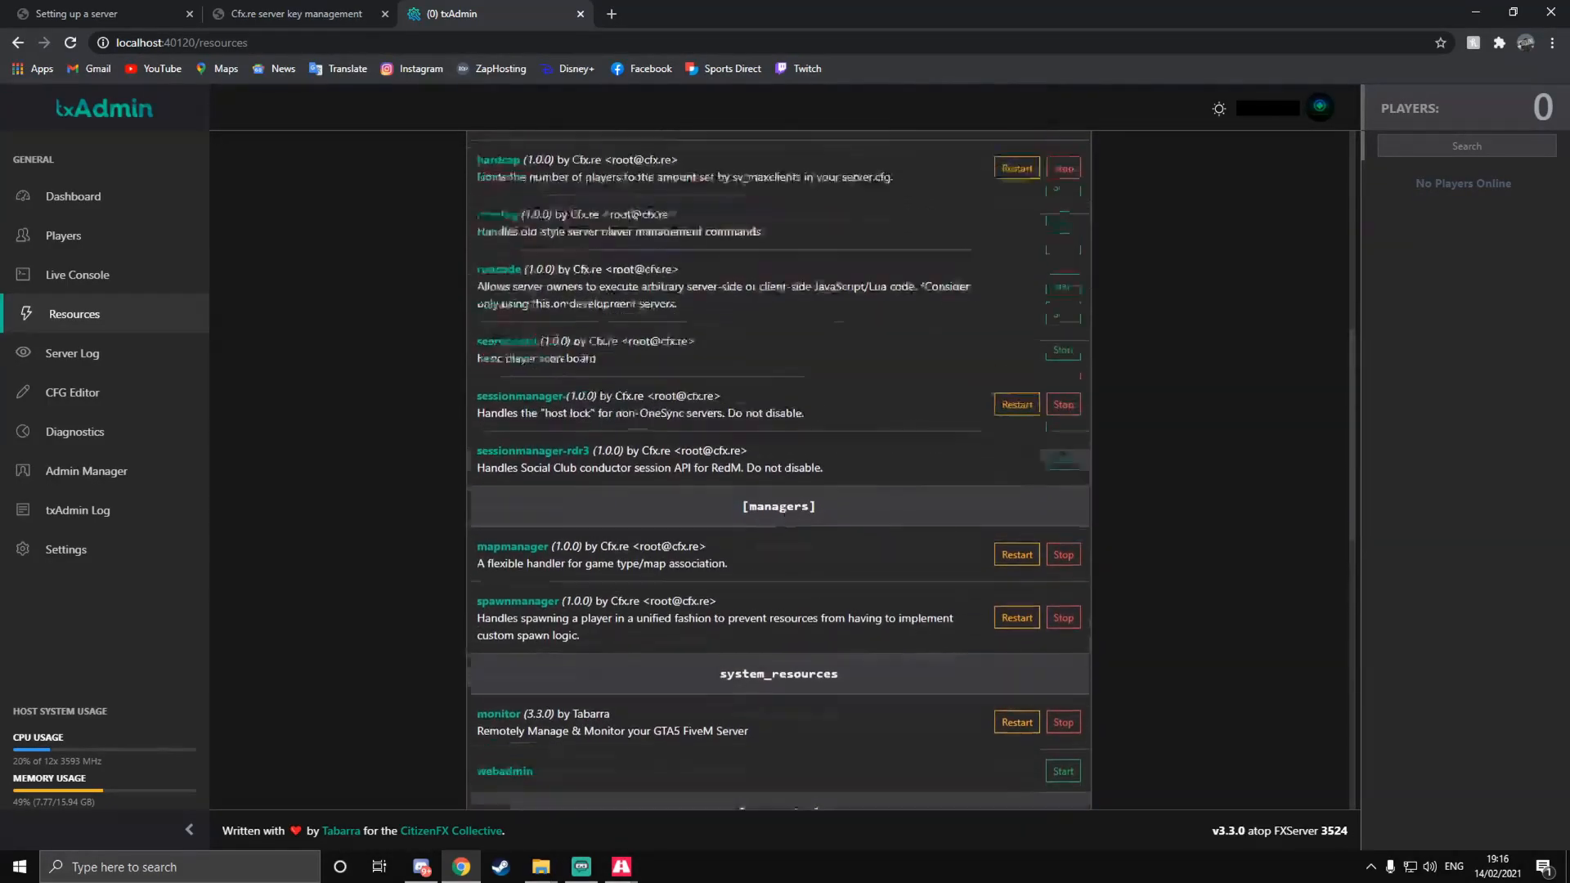
scroll(802, 466, "up", 1)
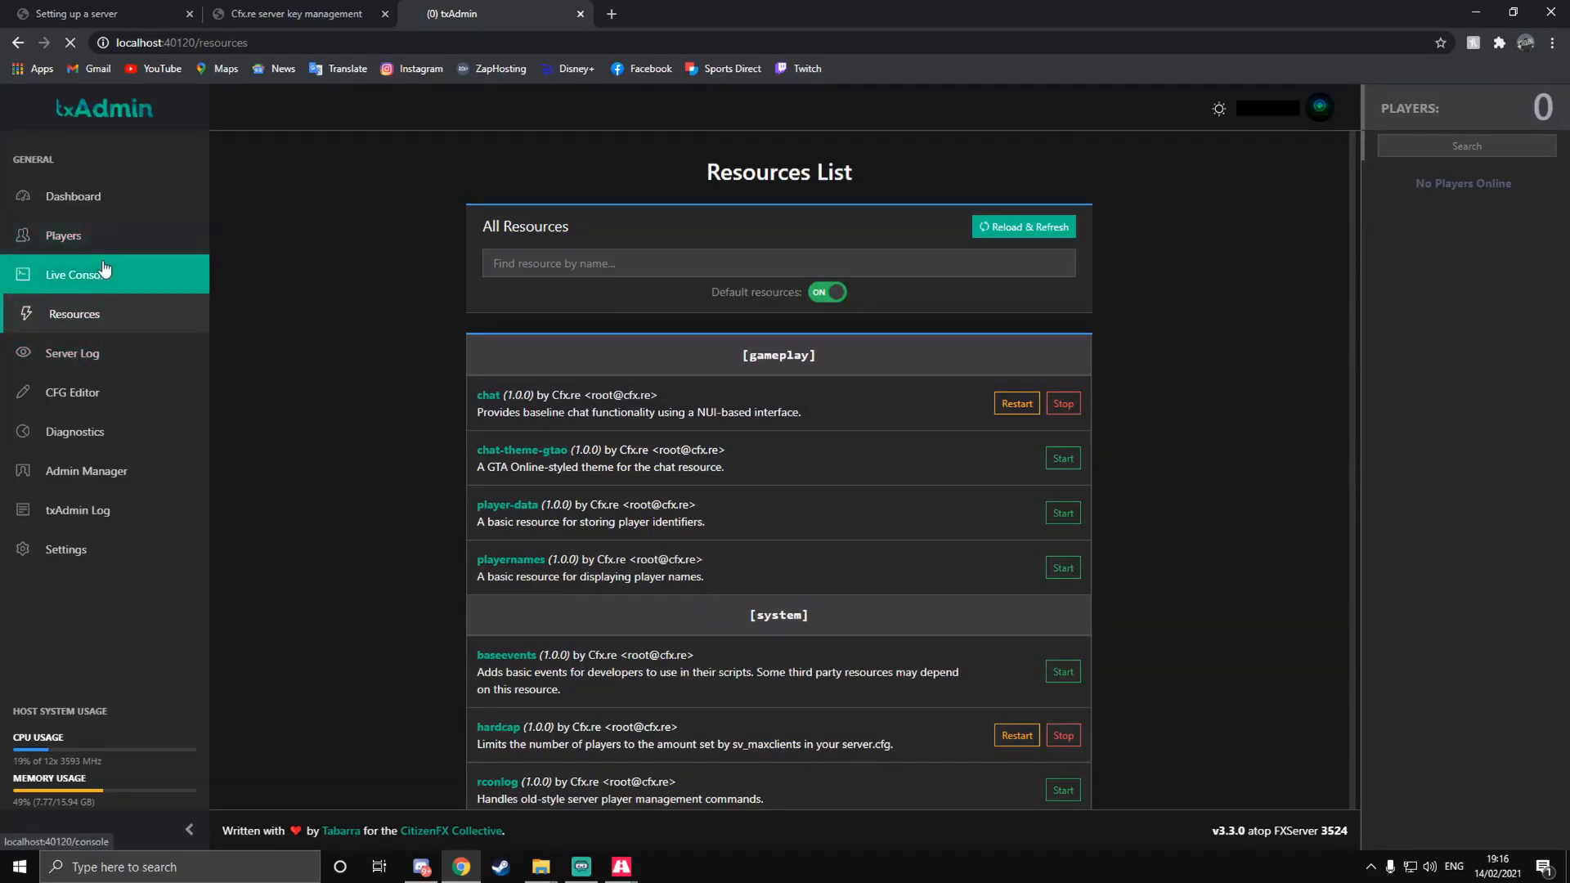
left_click(78, 274)
Step: Launch the FiveM client from the Windows search and connect to the localhost server
left_click(207, 857)
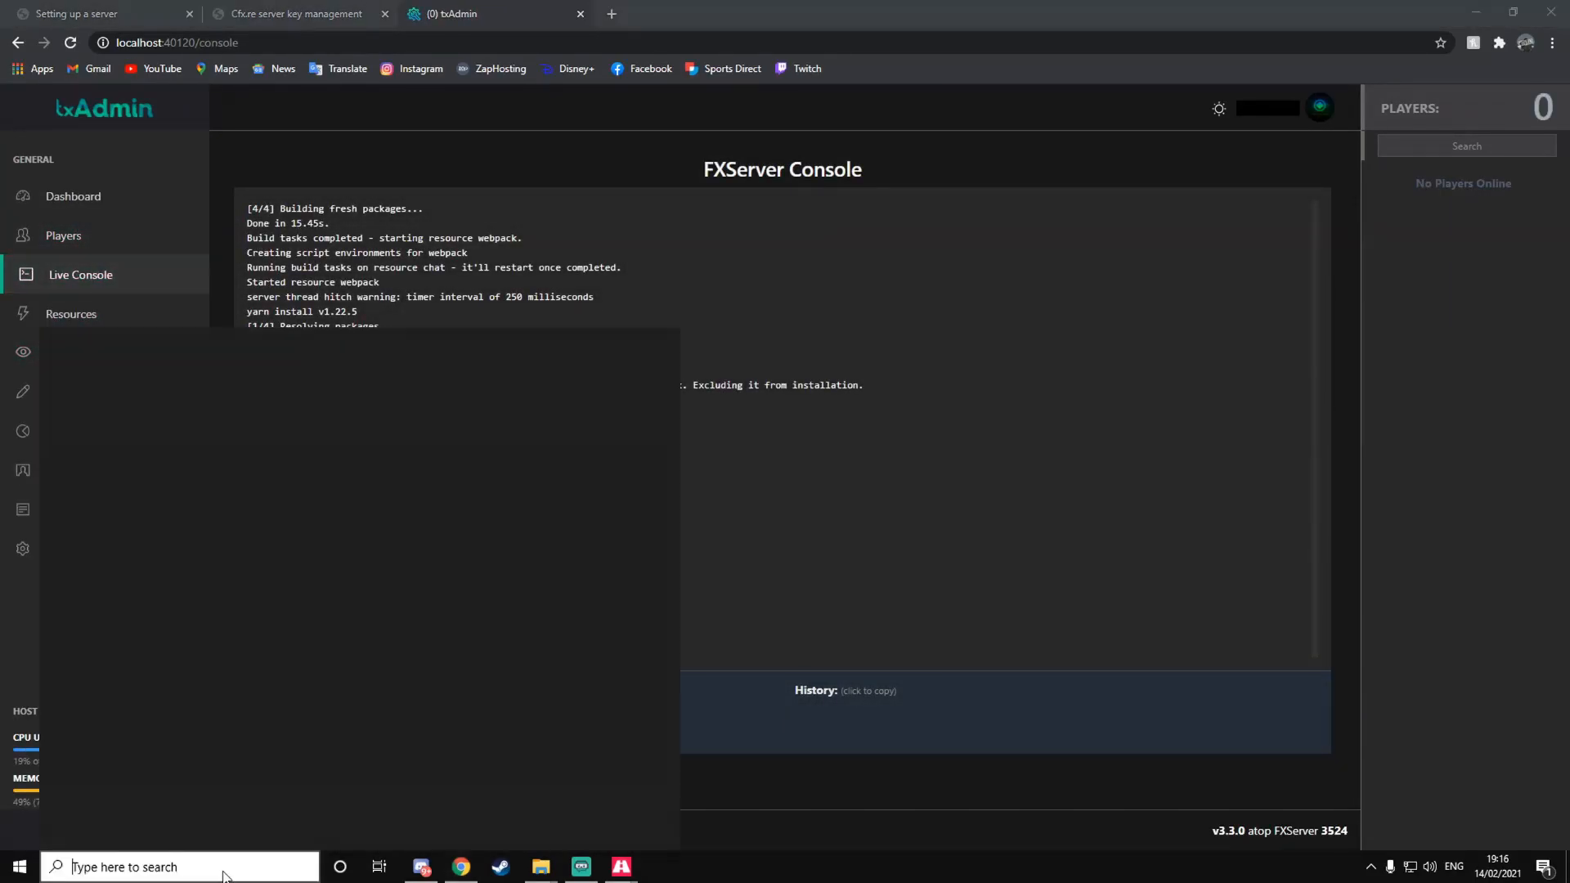
type("fi")
key("Return")
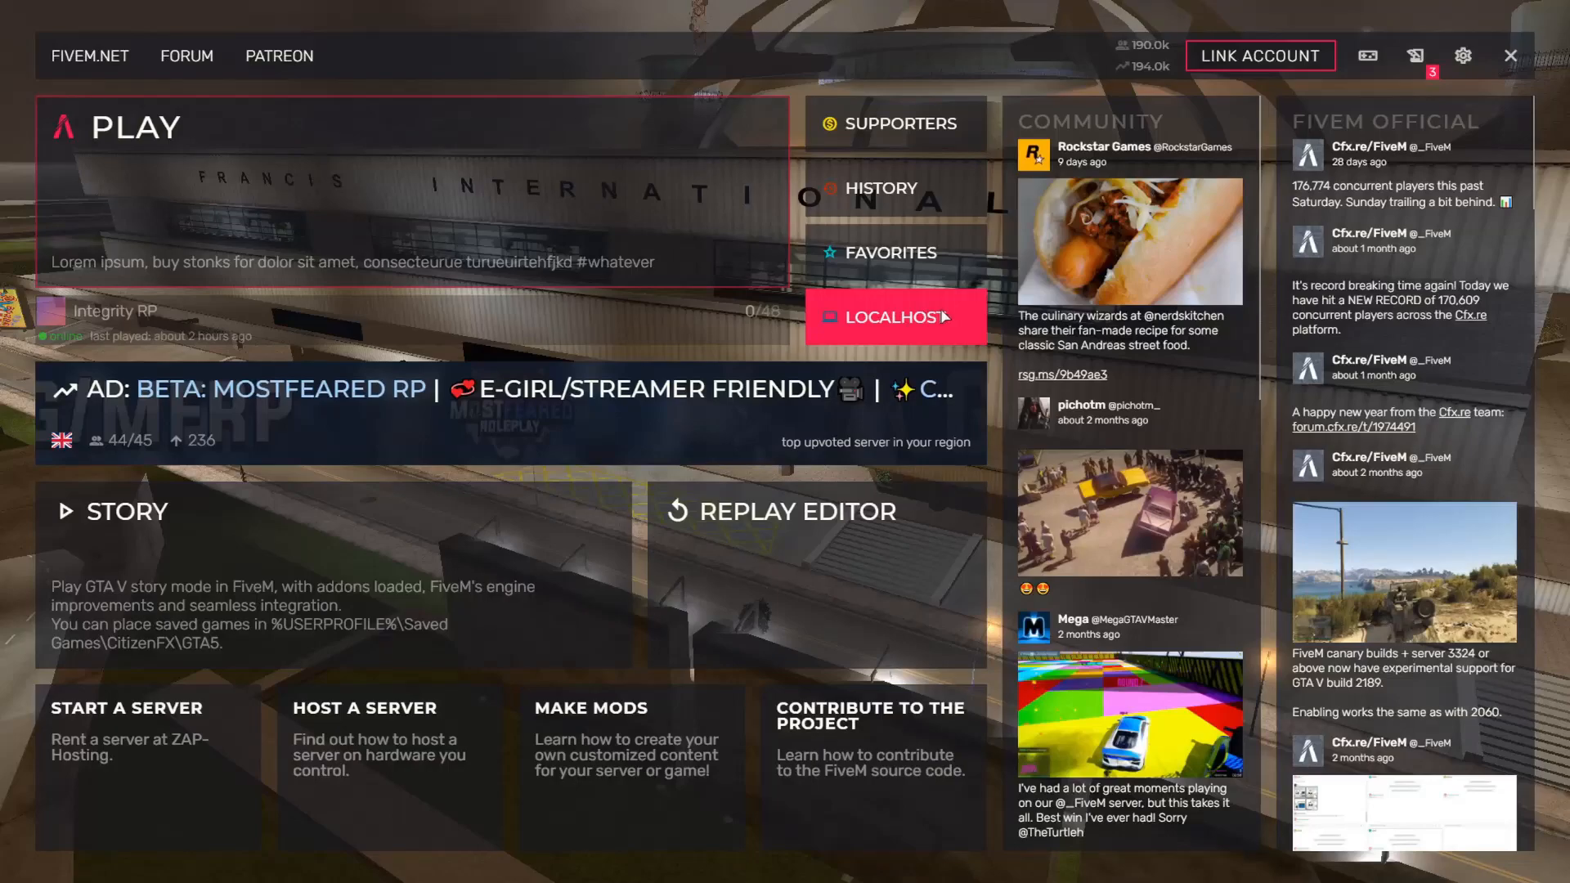
left_click(851, 321)
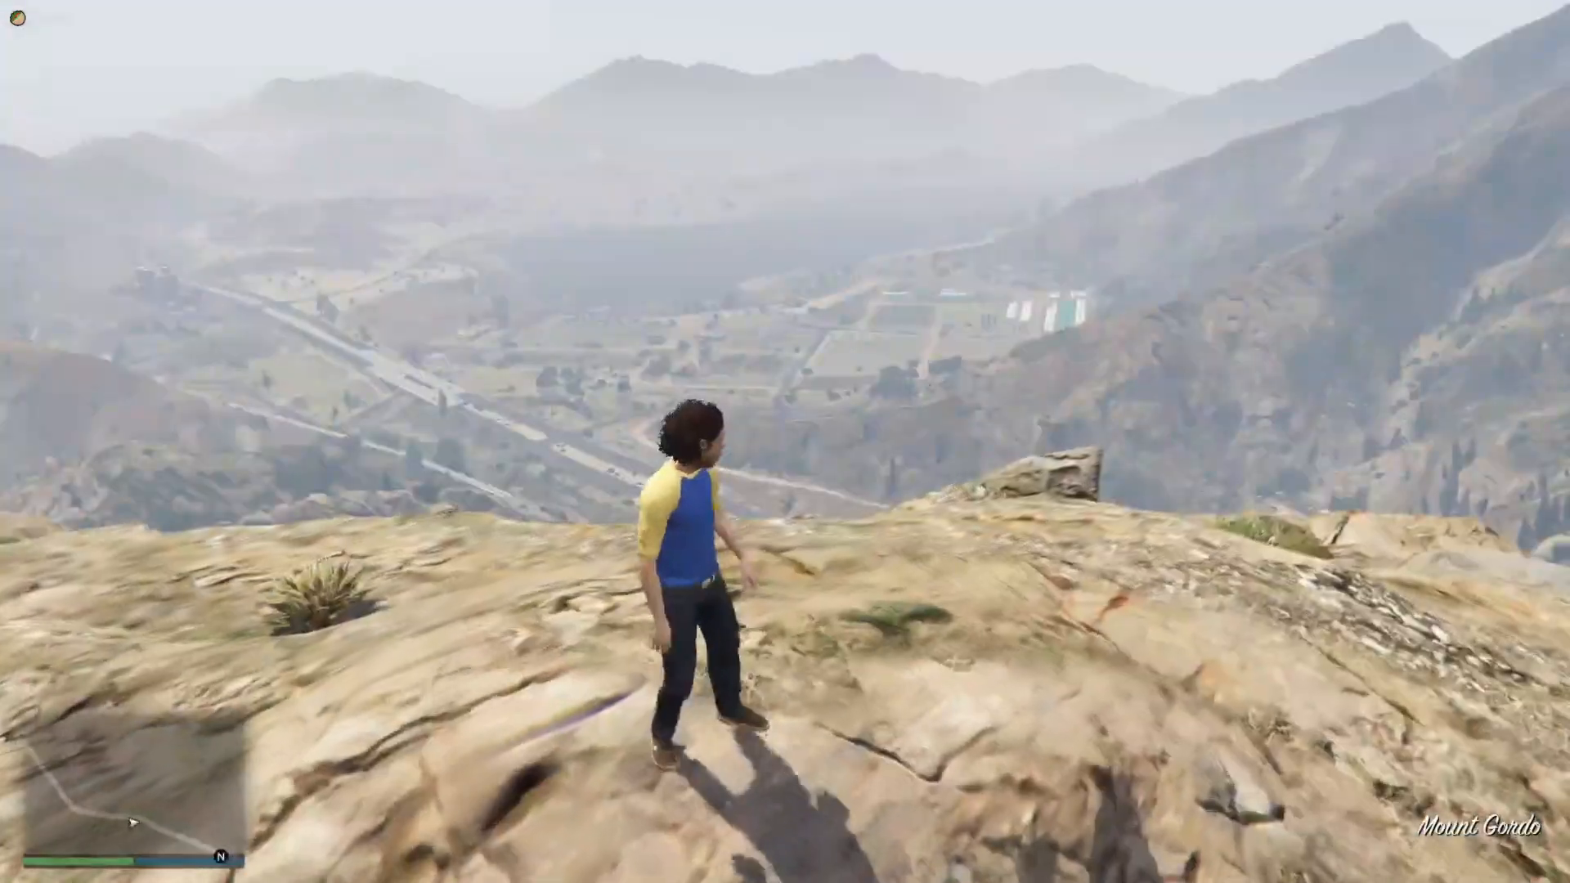
key("w")
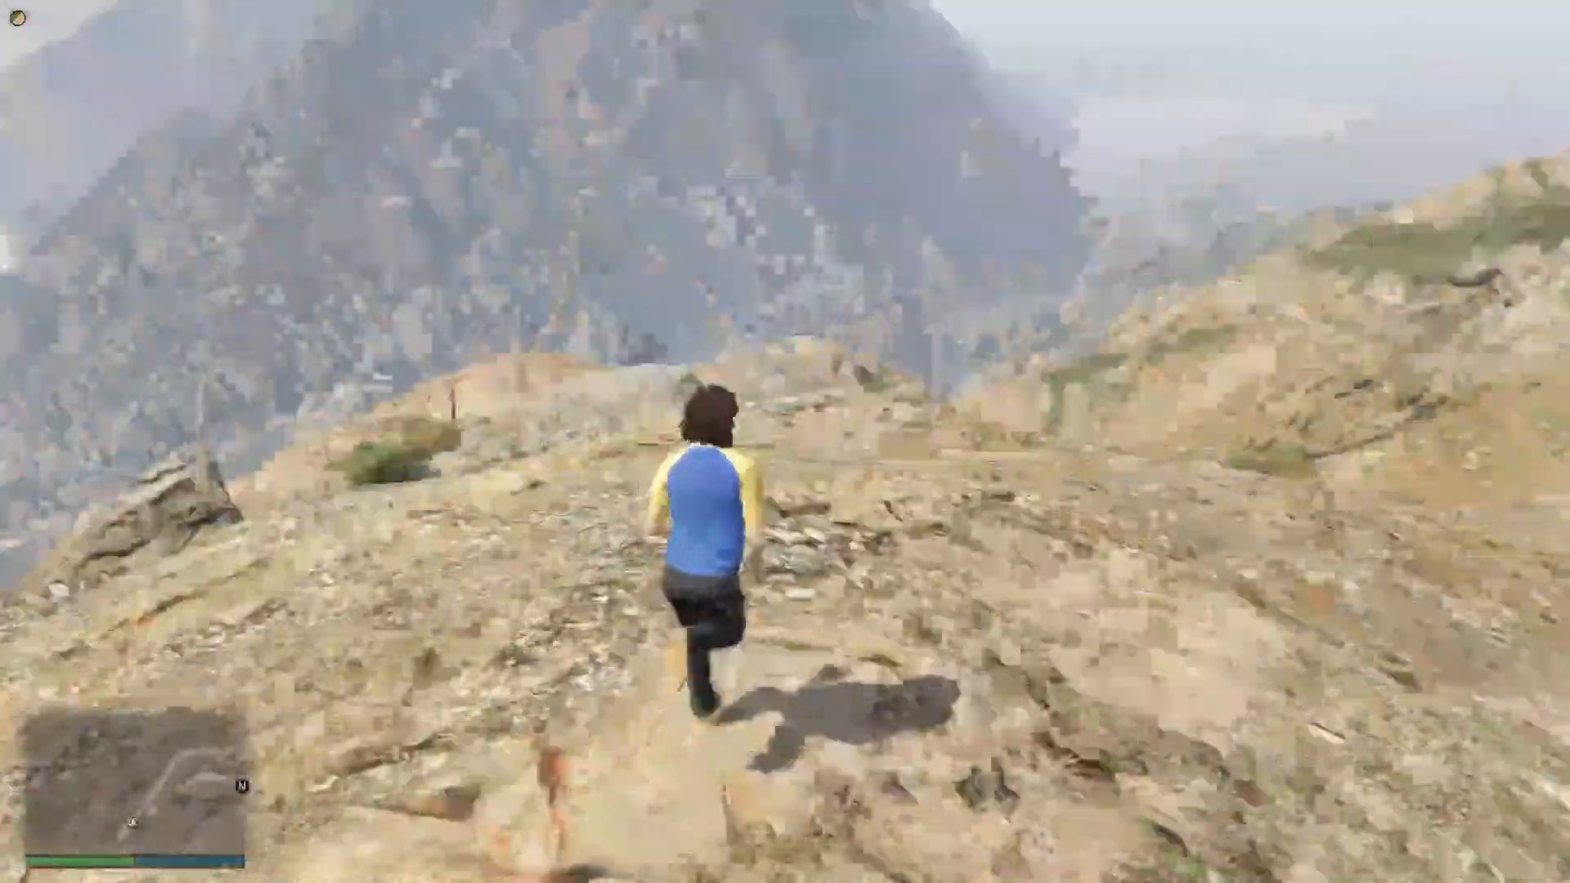
key("w")
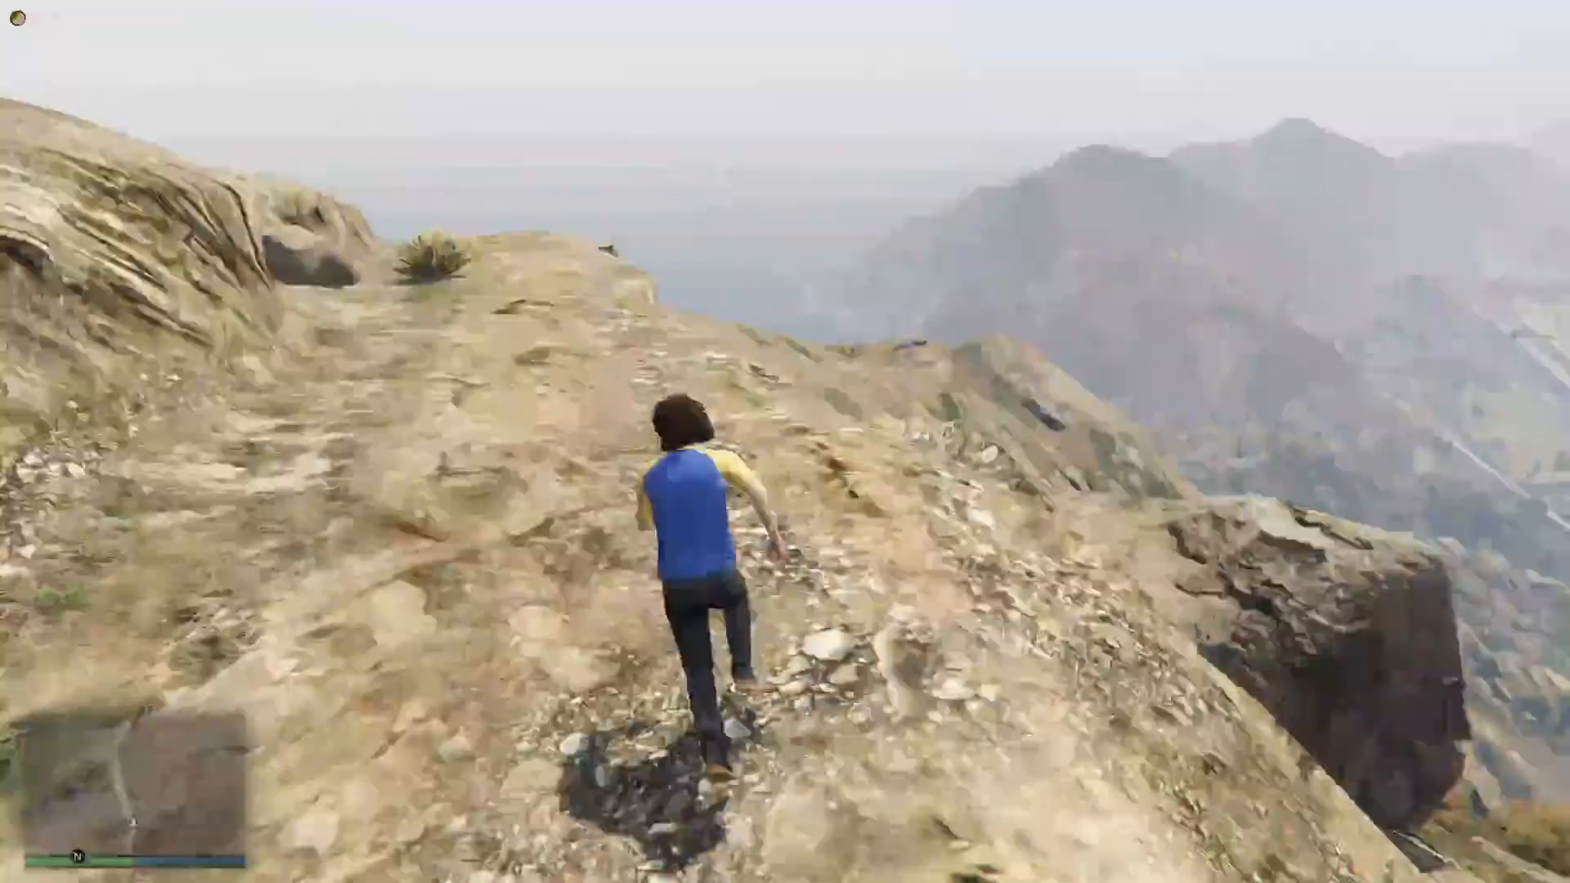
key("w")
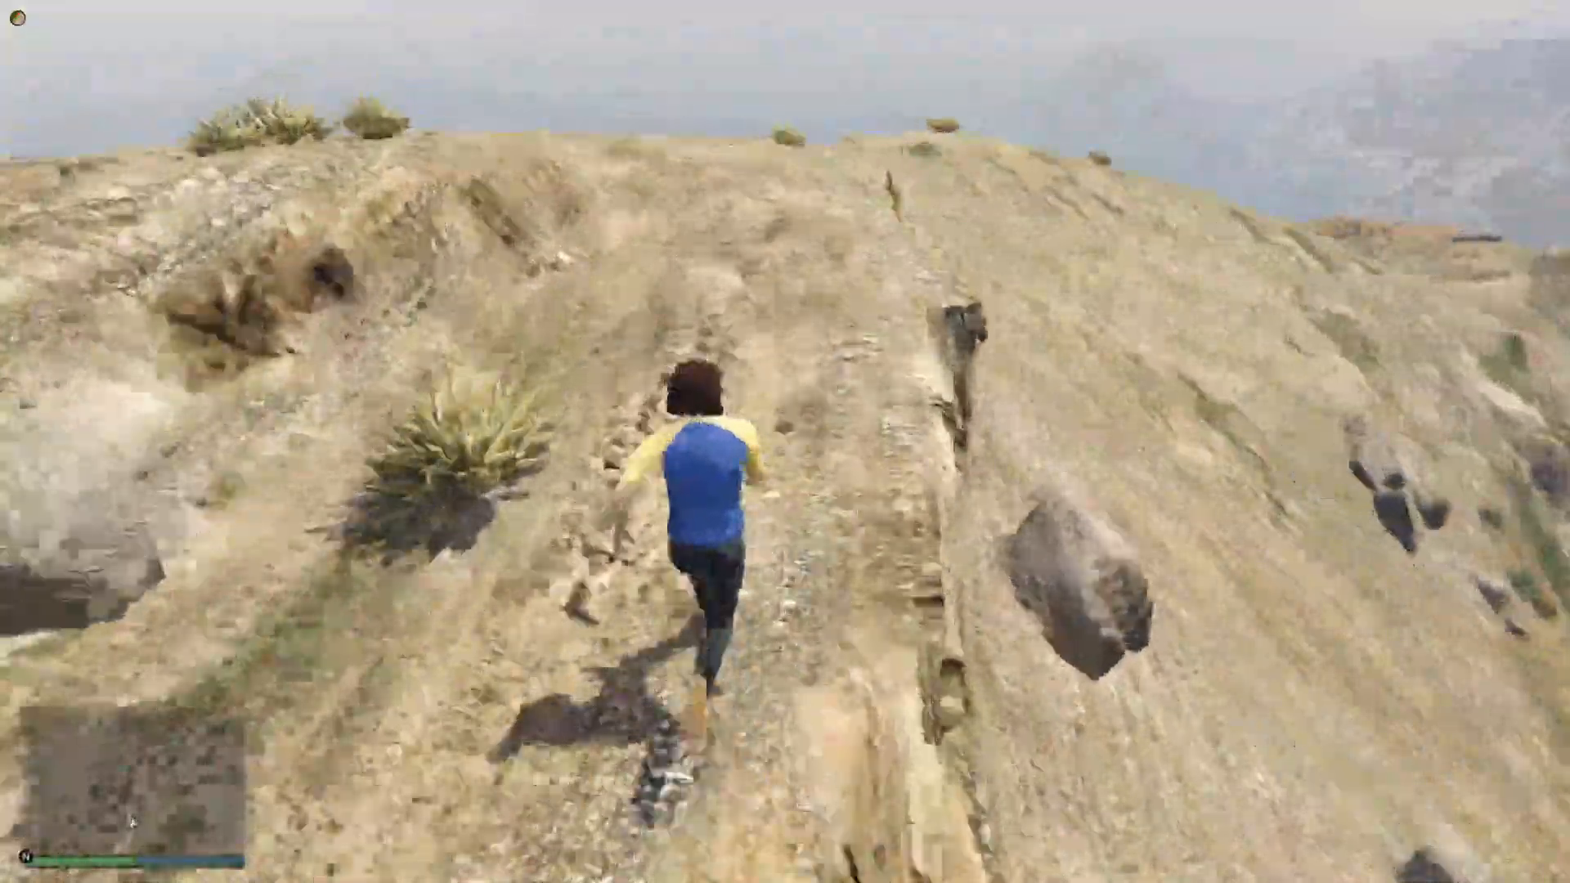
key("w")
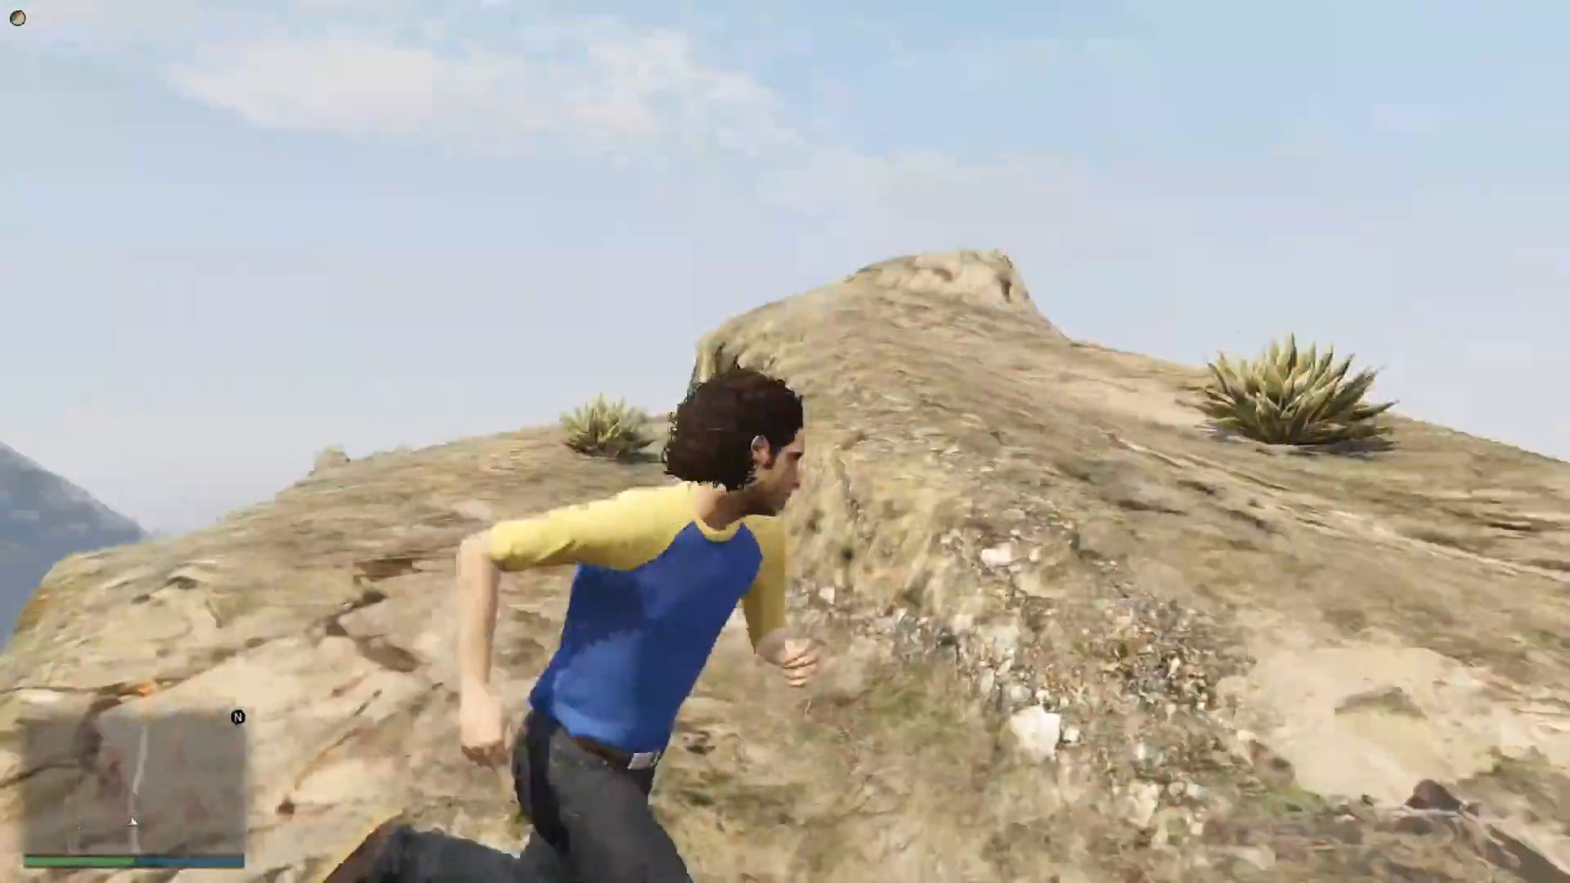
key("w")
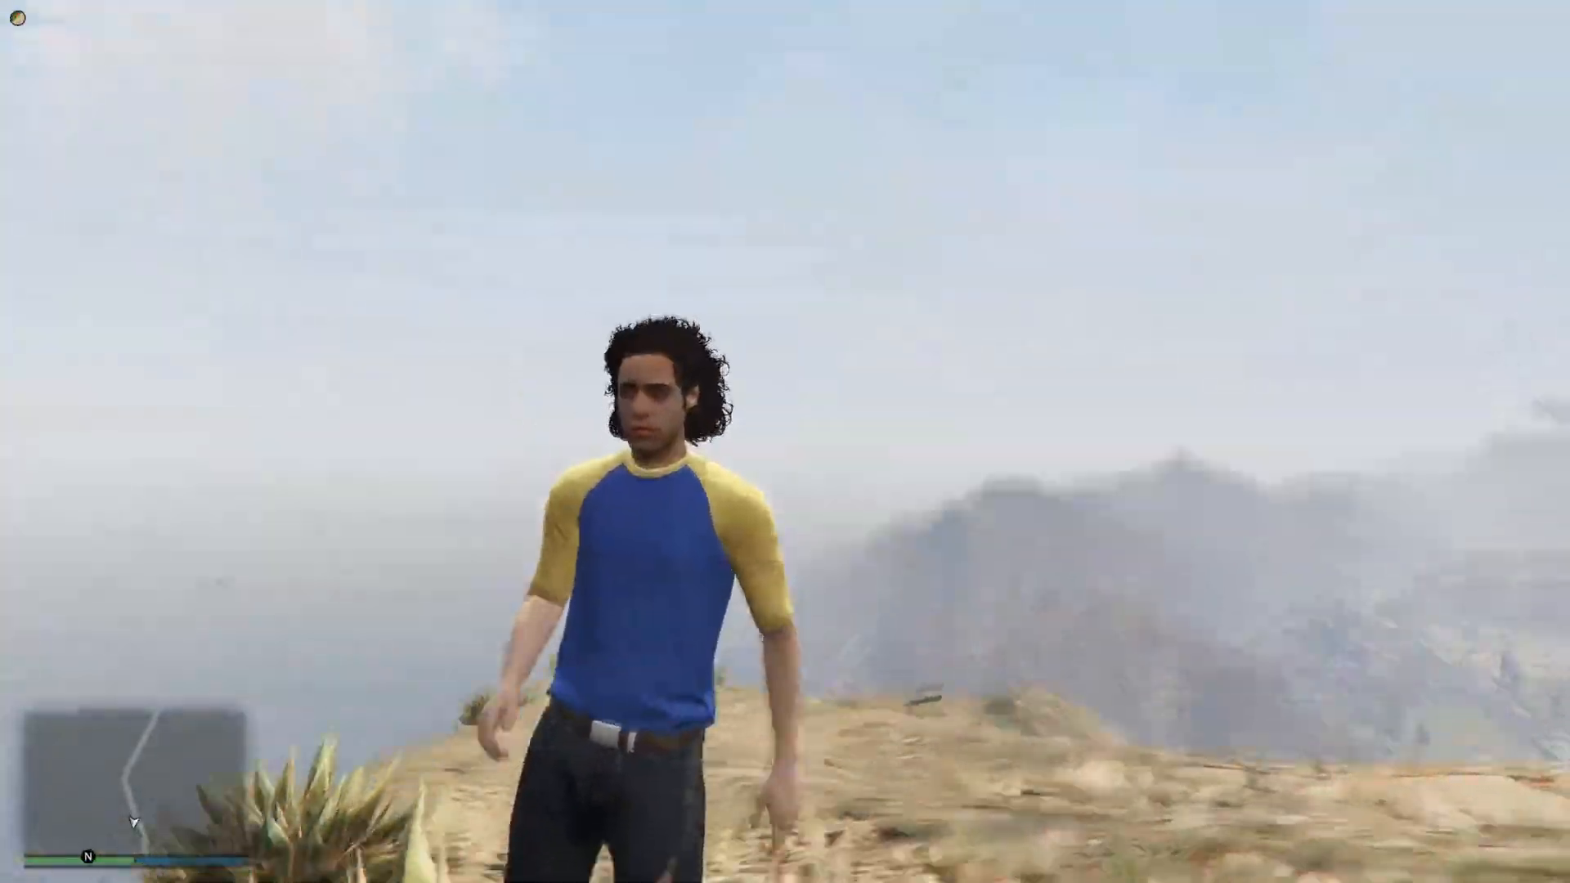
key("w")
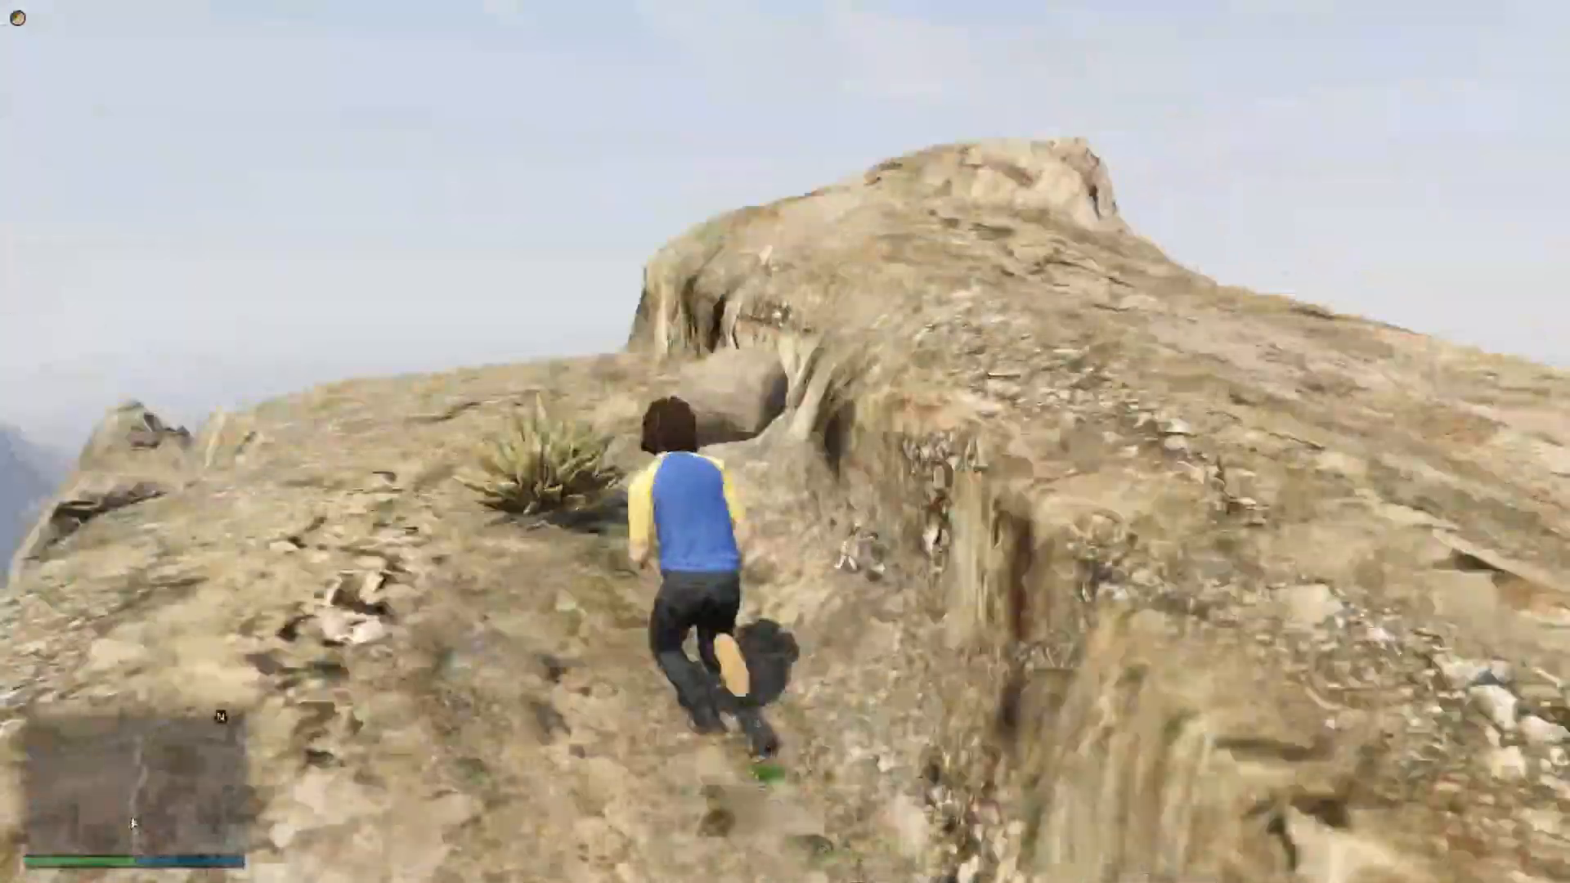
key("w")
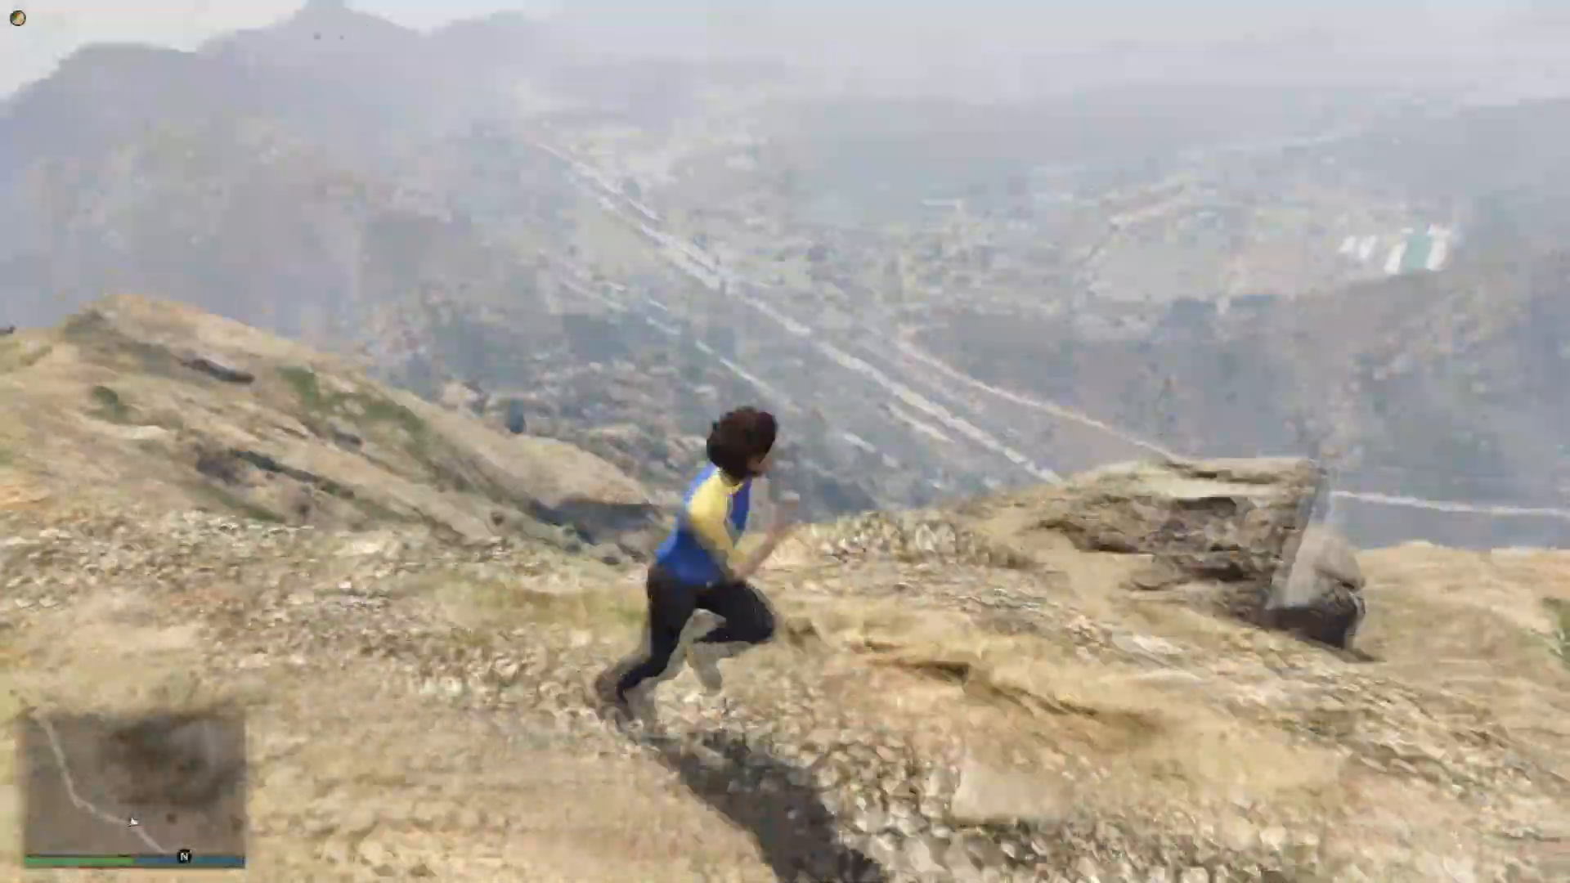
key("w")
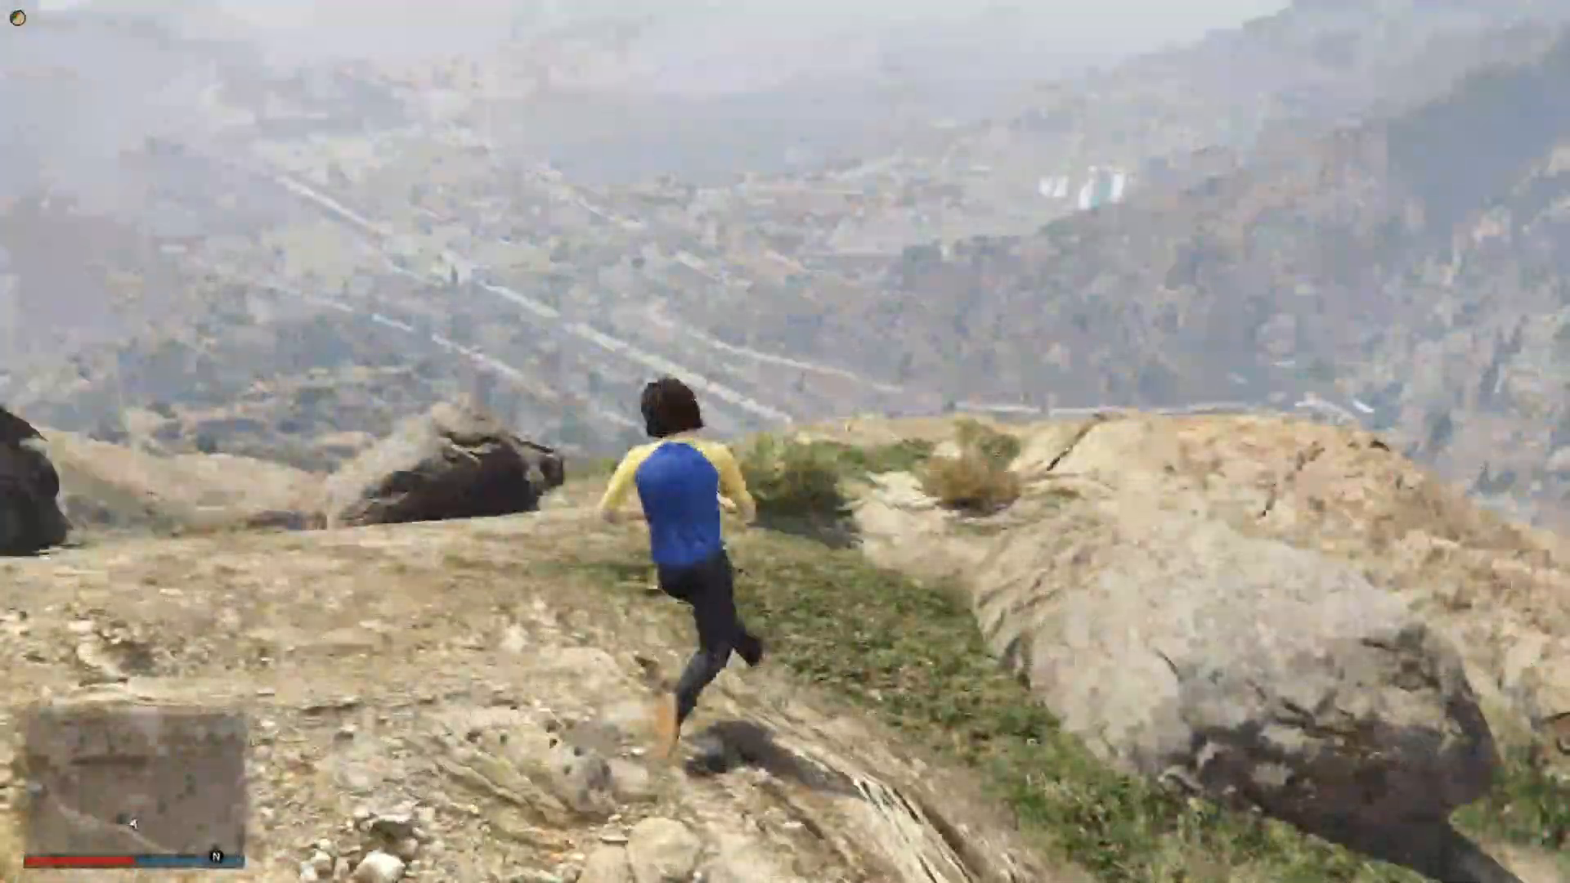
key("w")
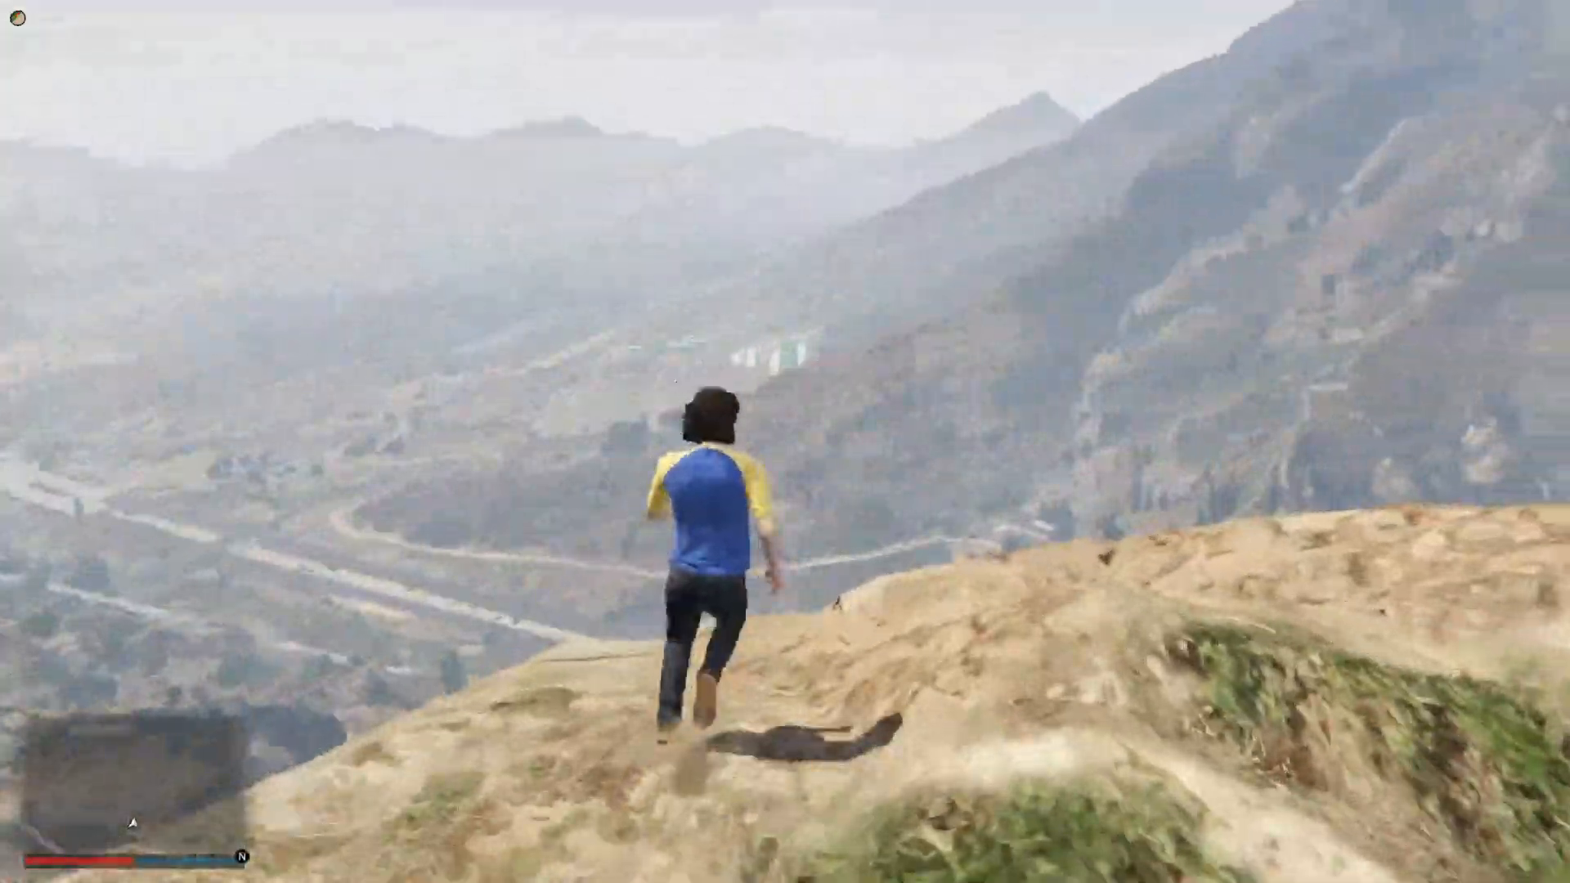
key("w")
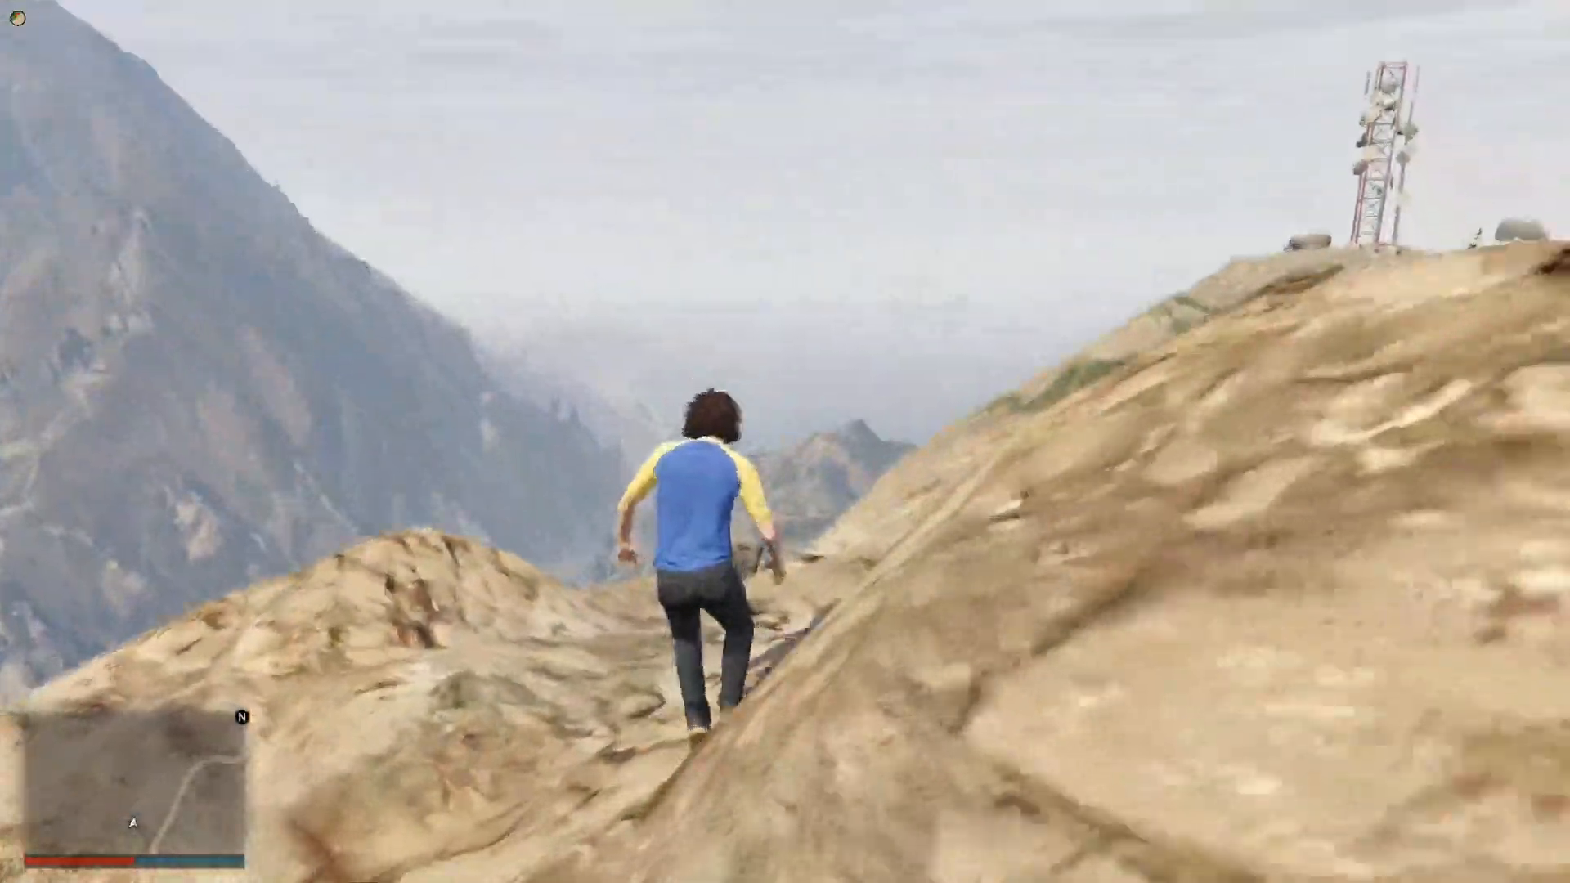
key("w")
key("w")
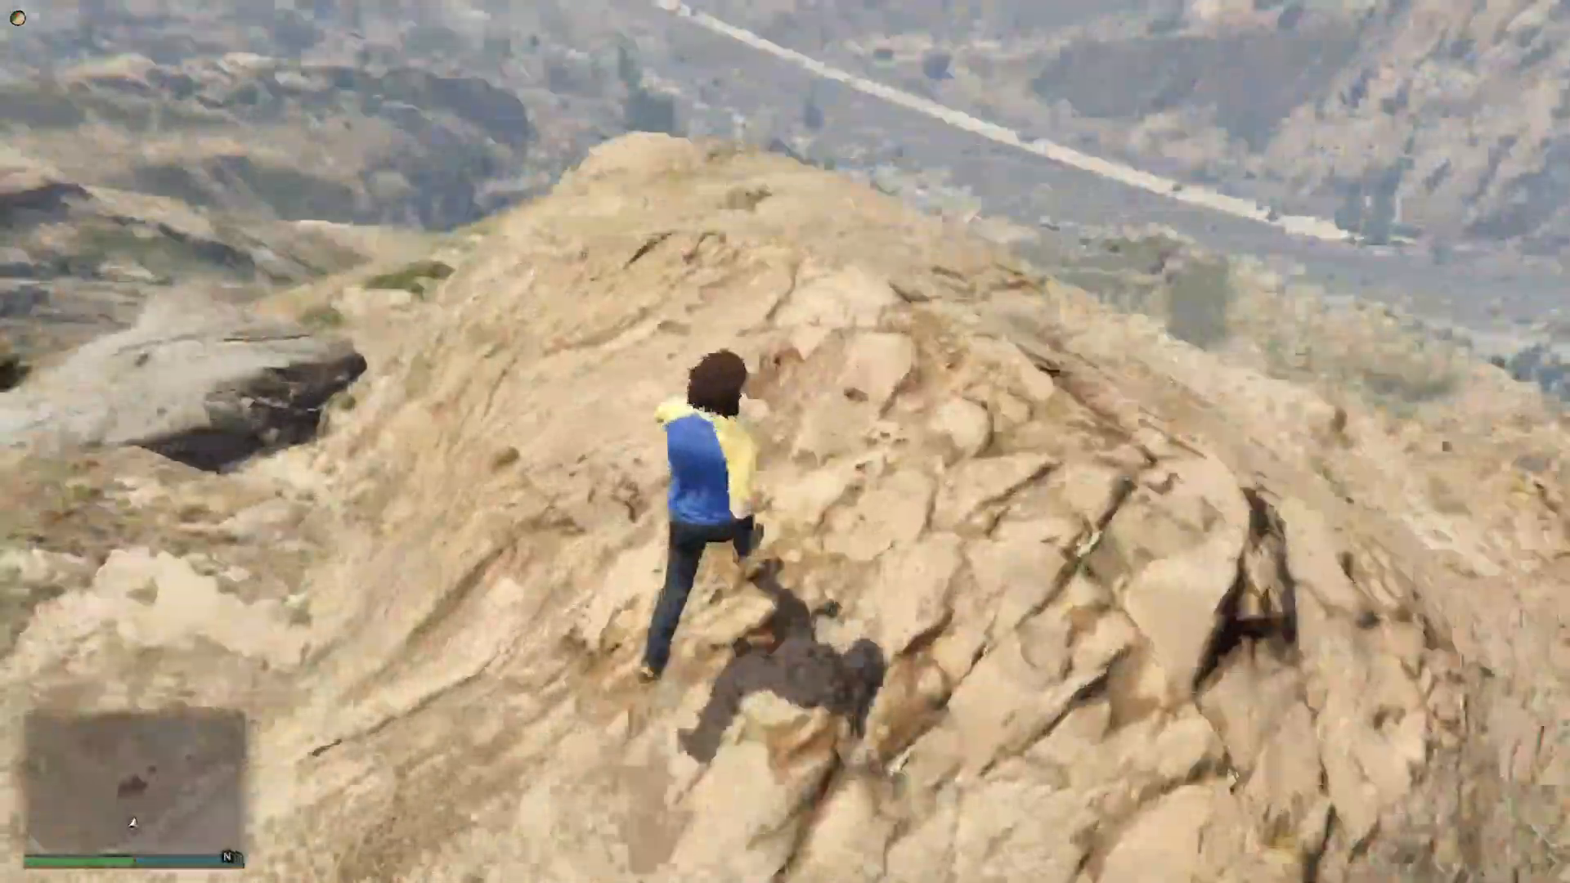
key("w")
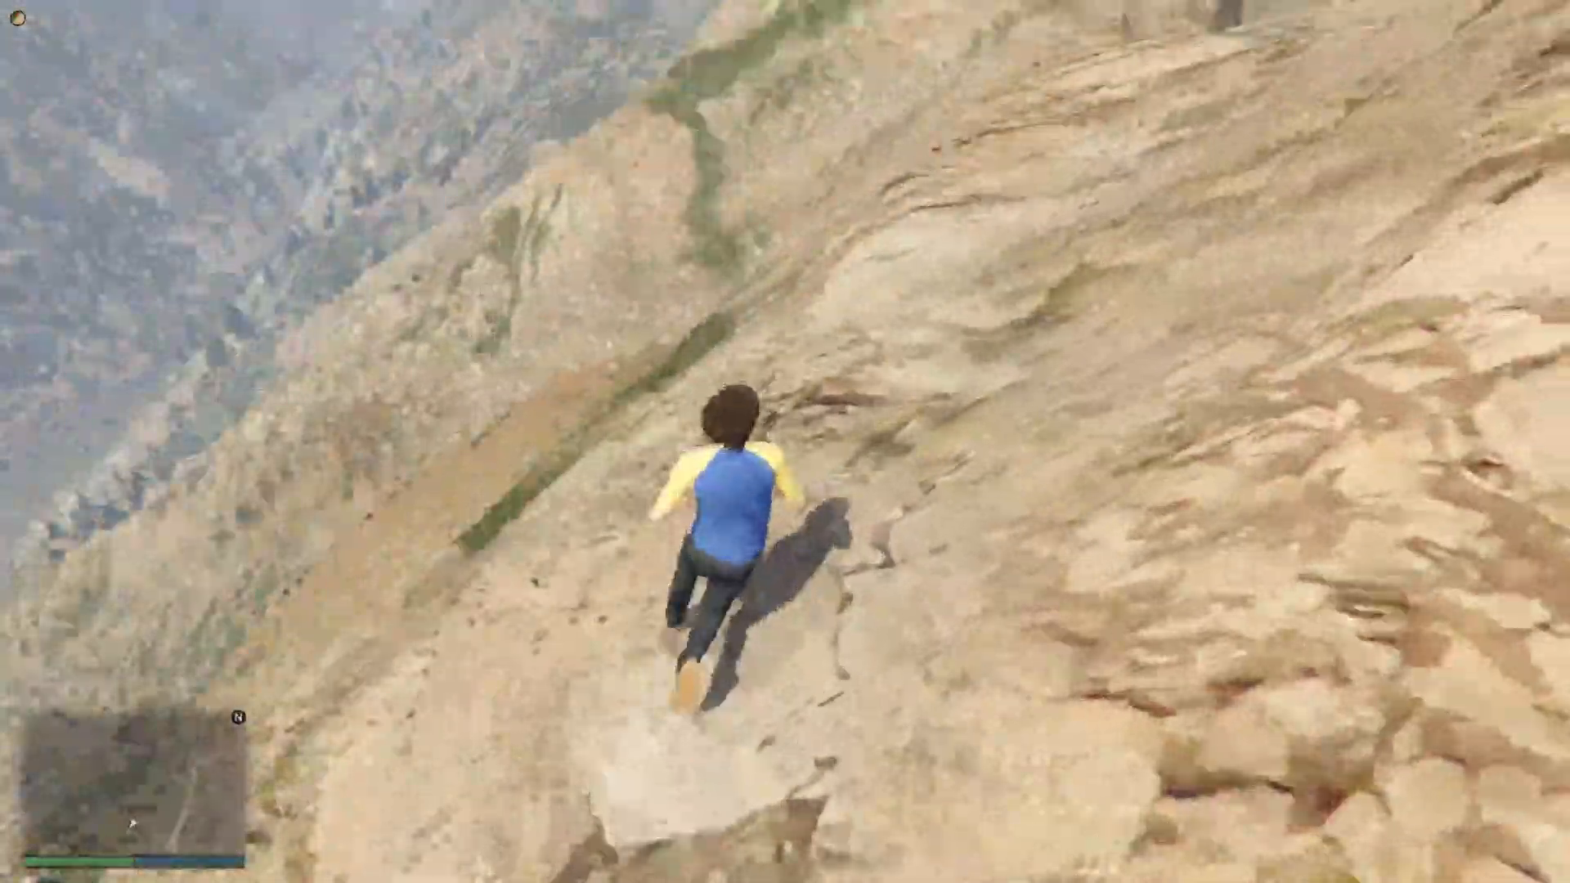
key("w")
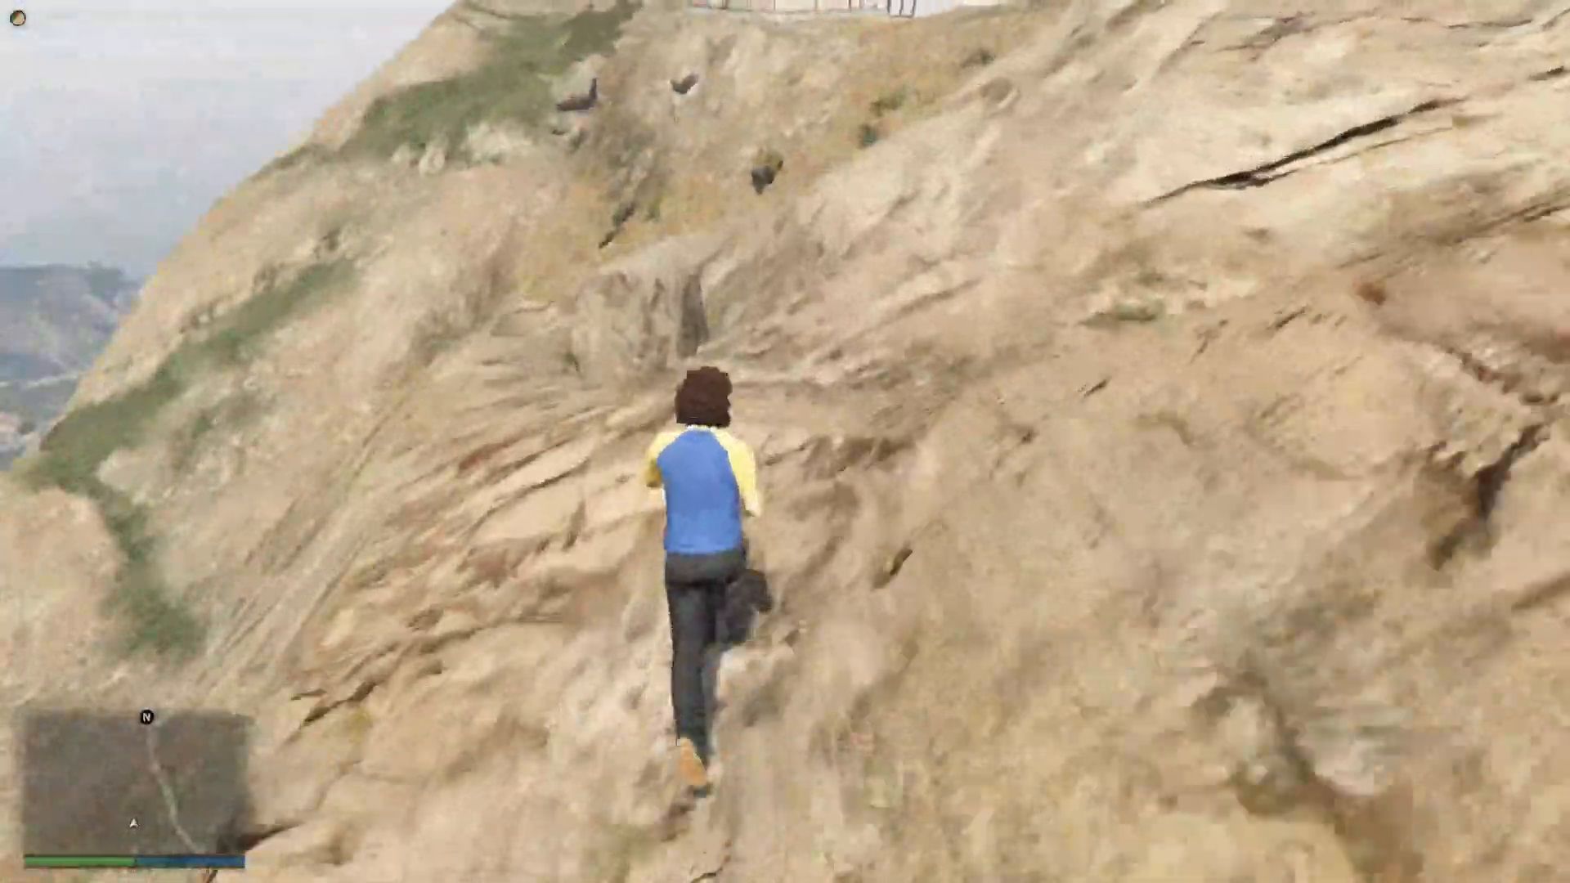
key("w")
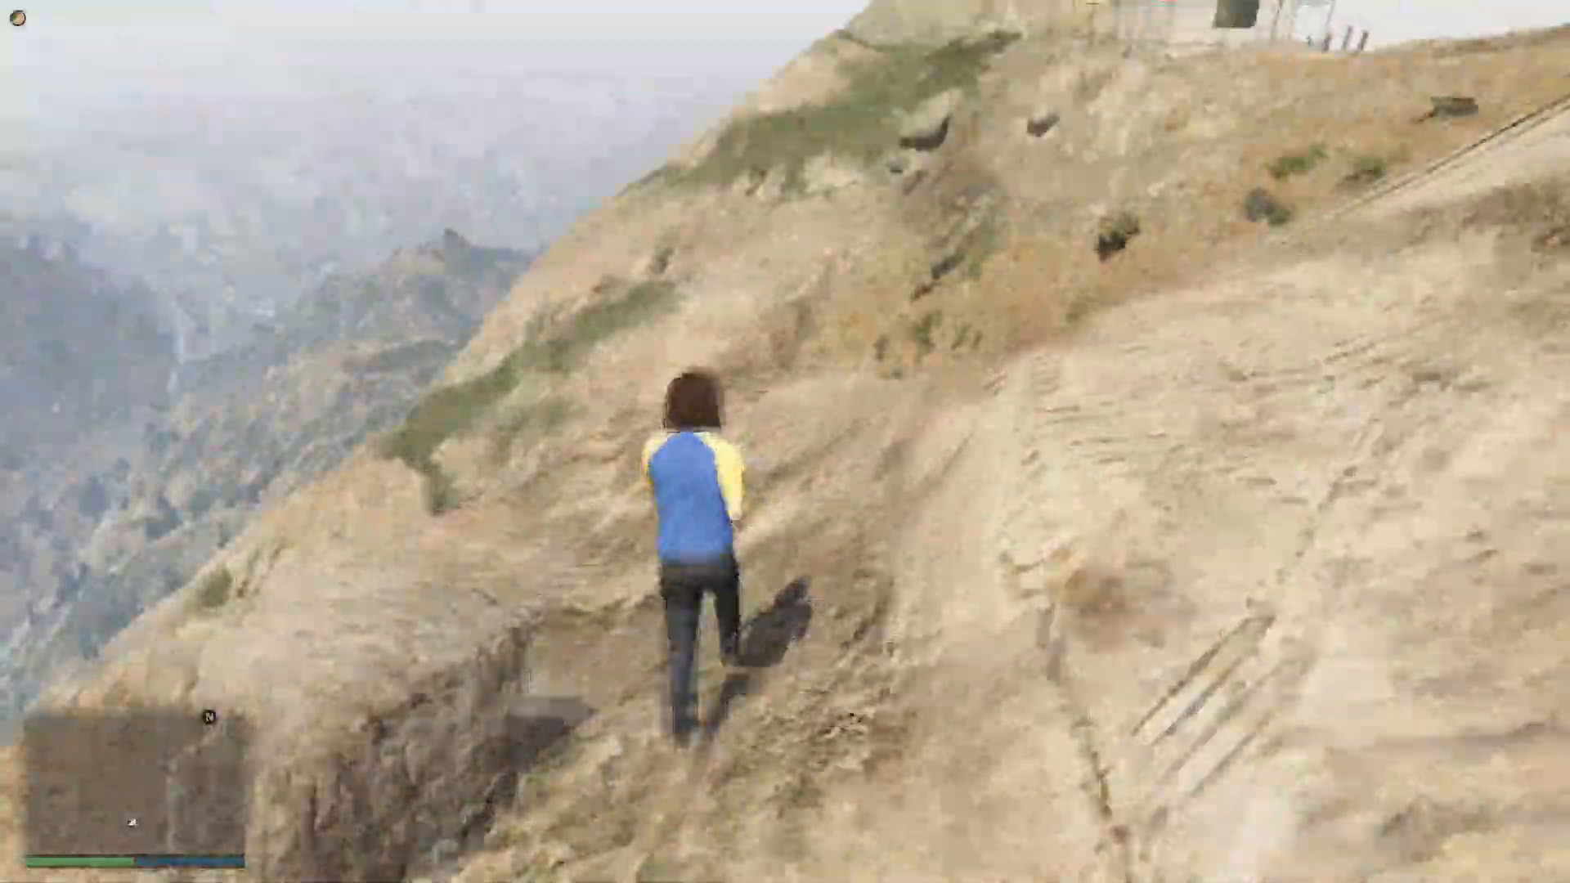
key("w")
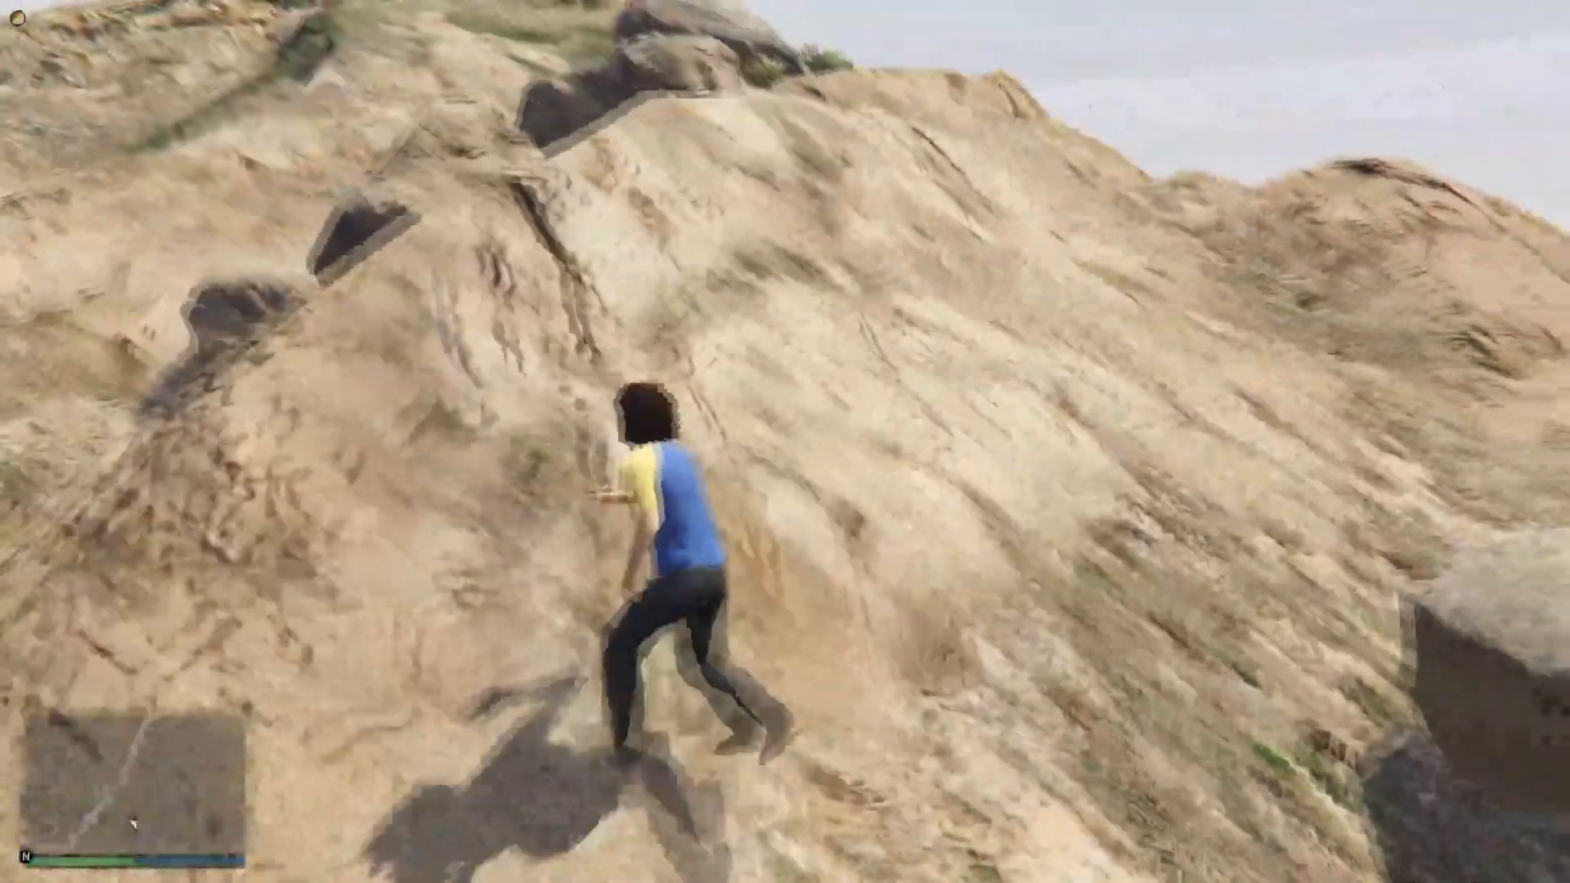
key("w")
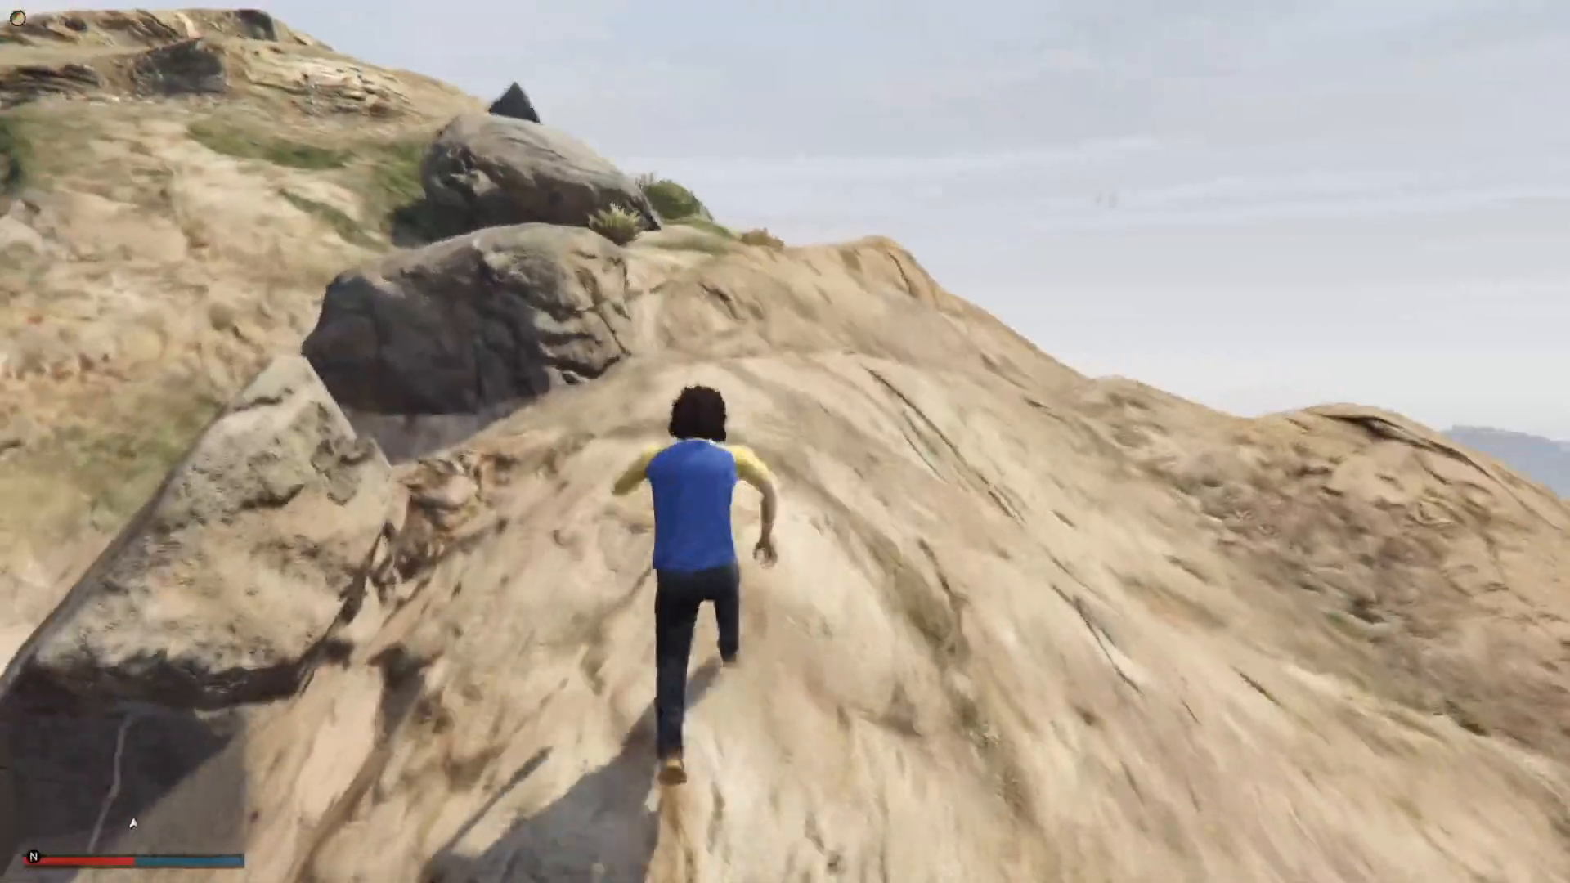
key("w")
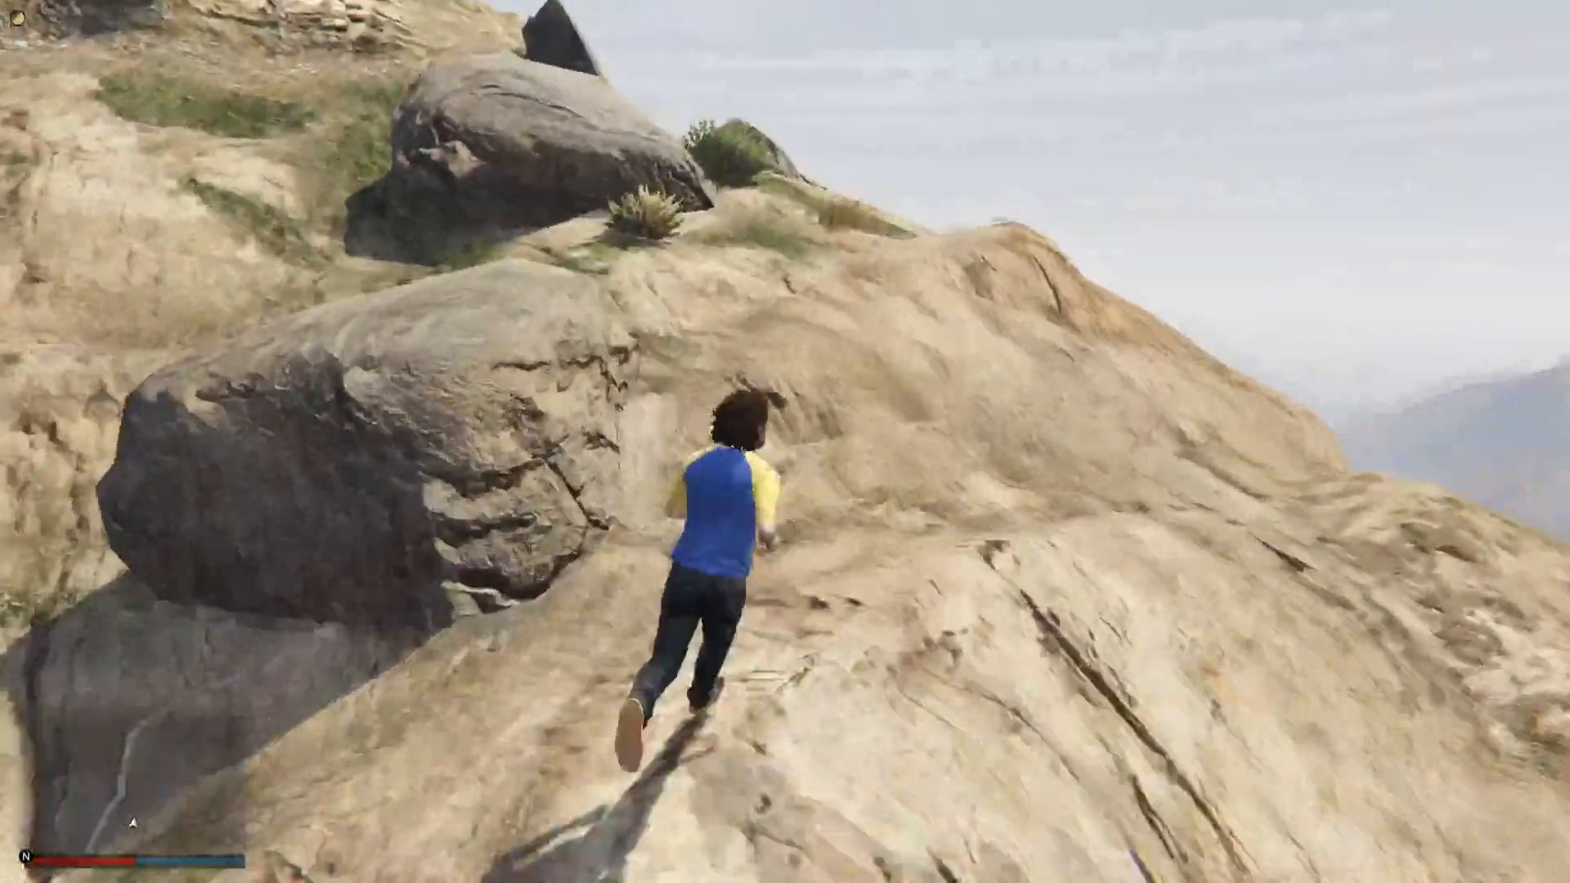
key("w")
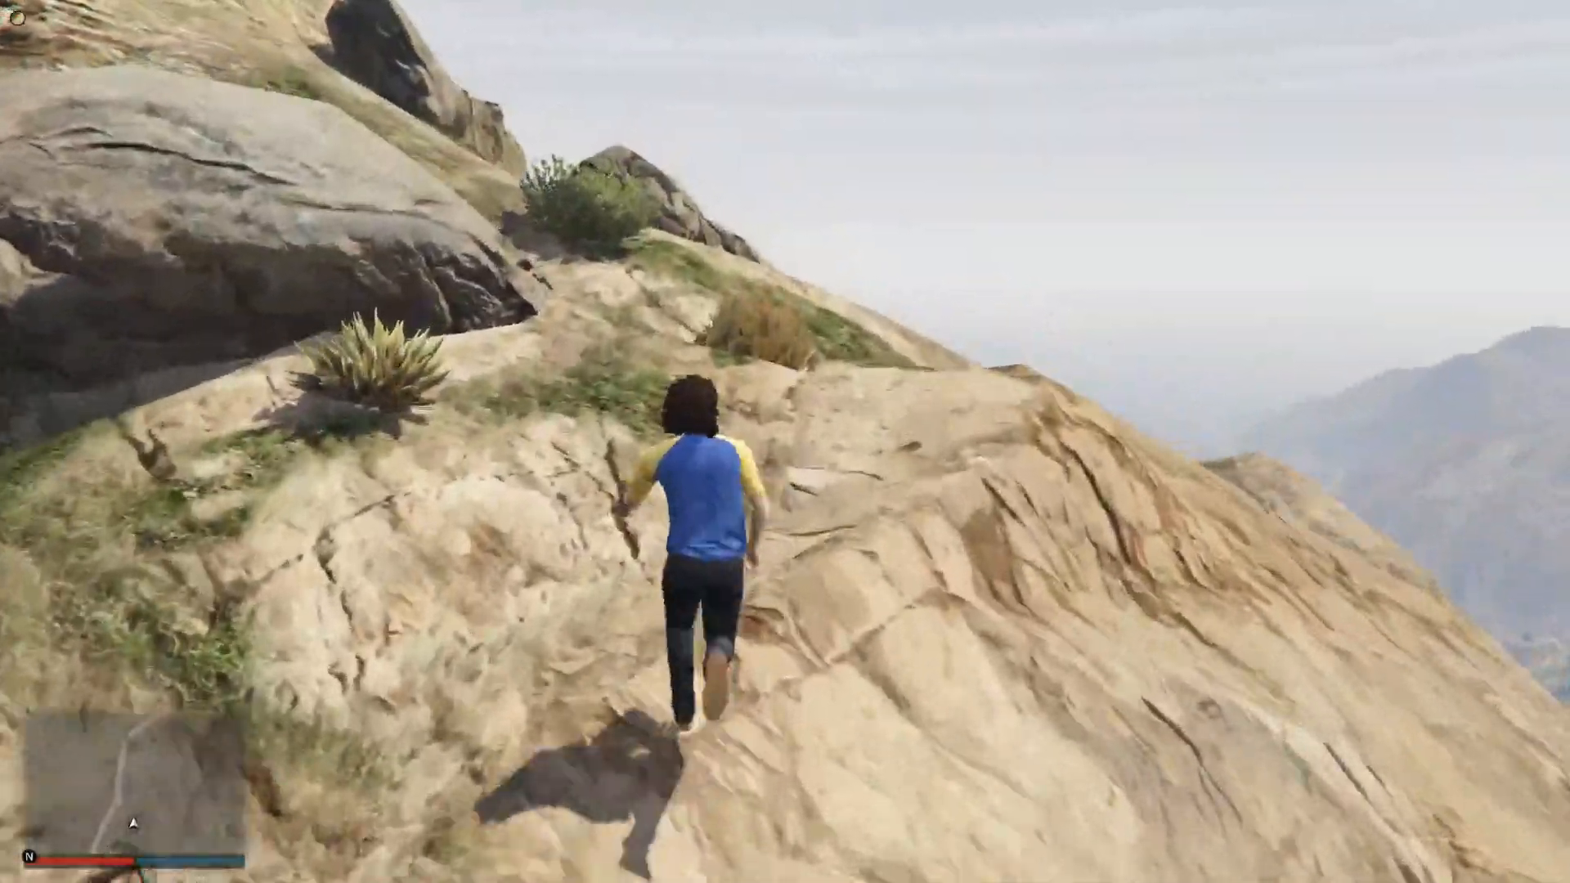
key("w")
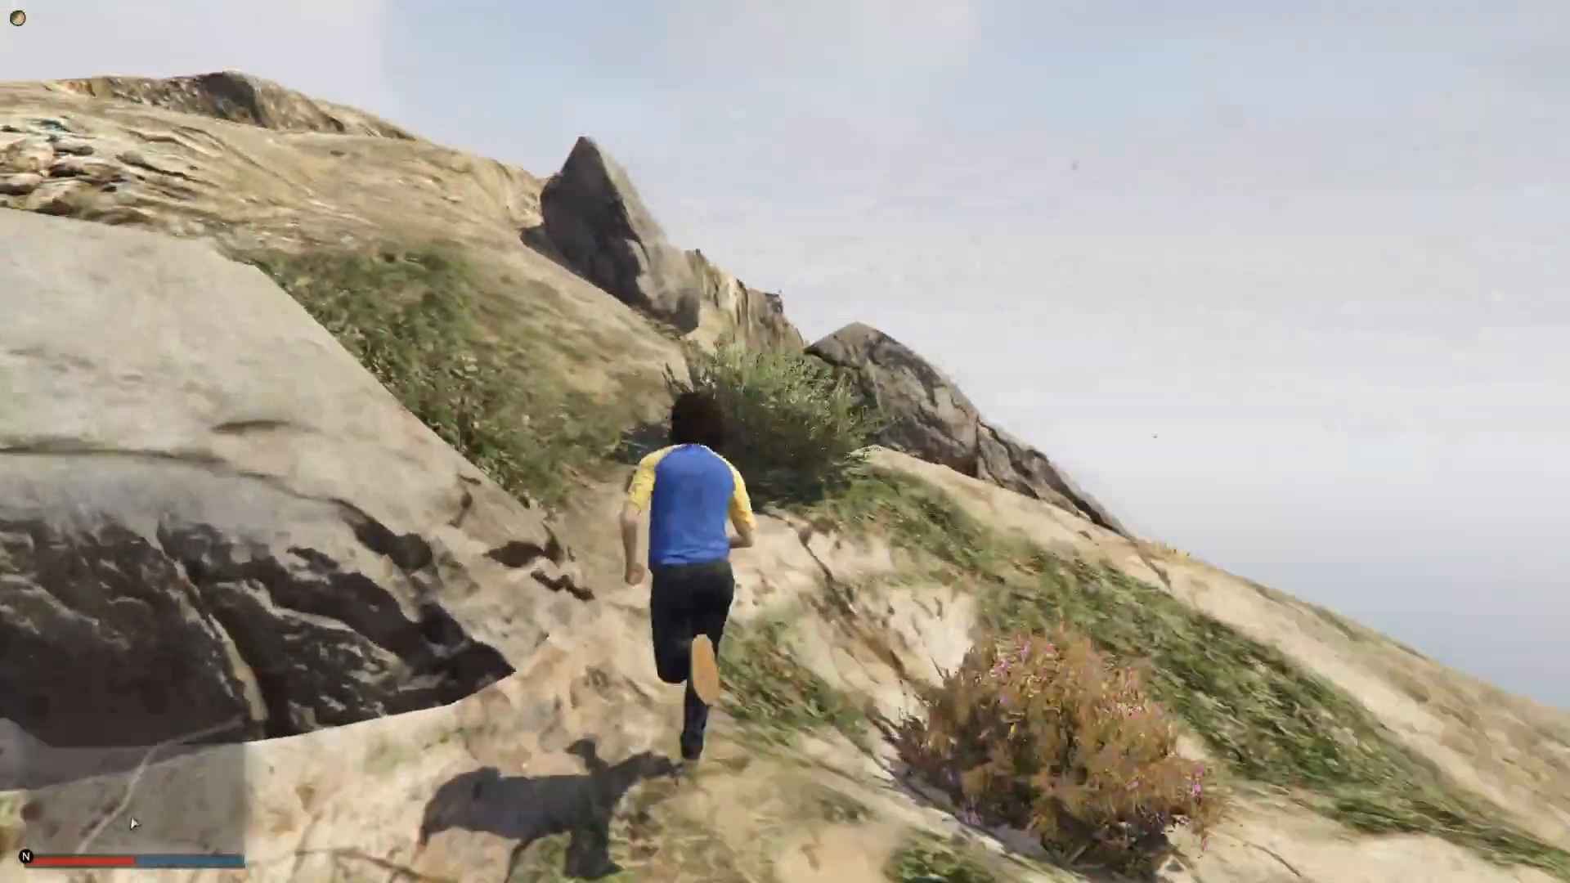
key("w")
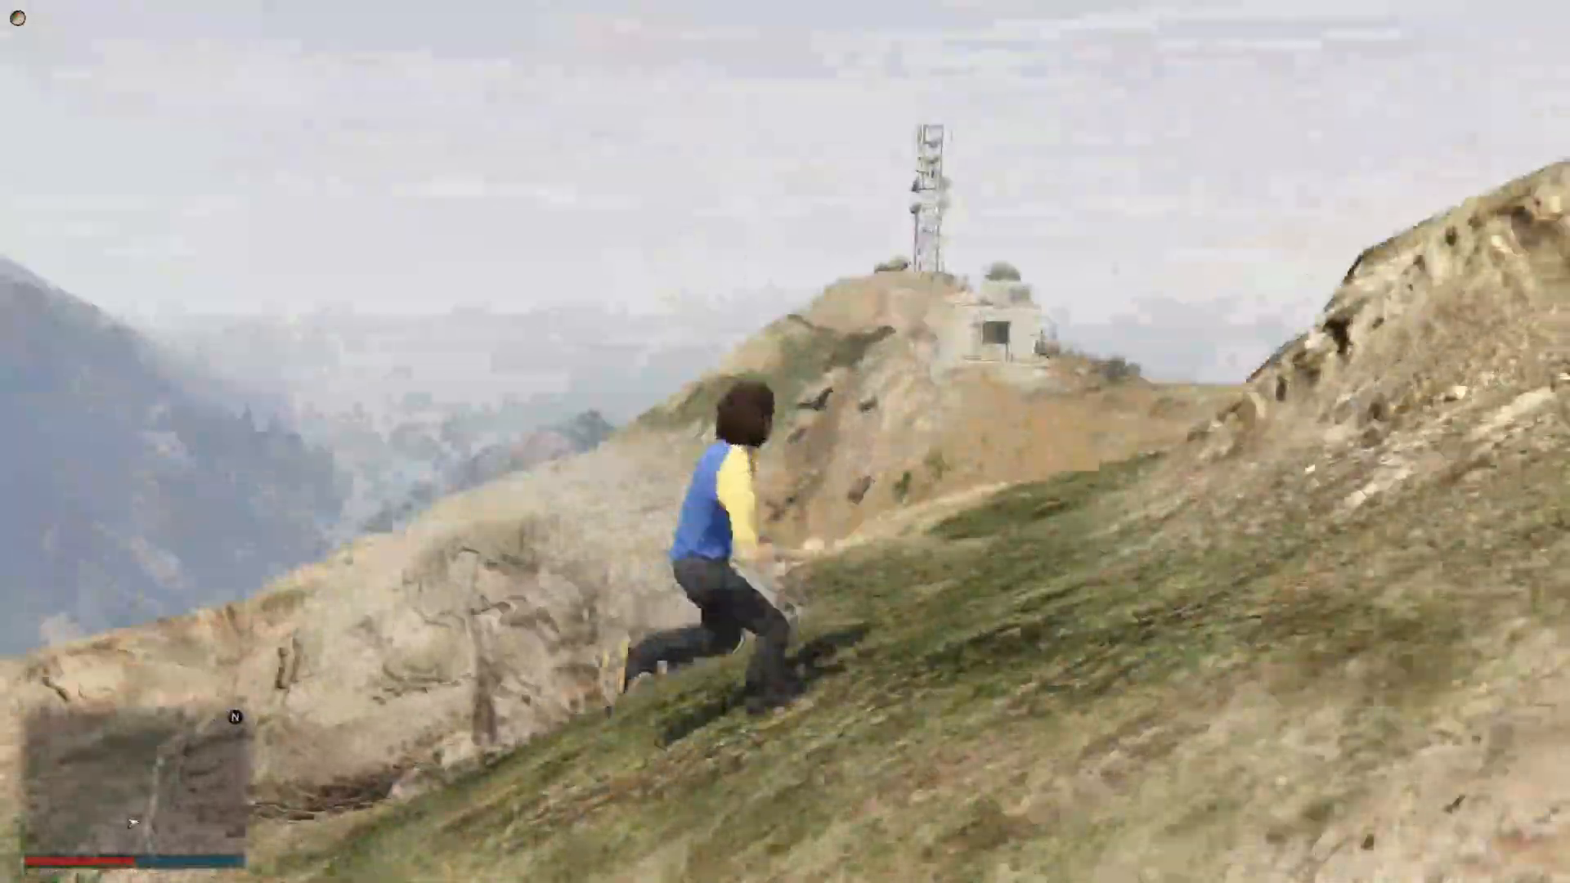
key("w")
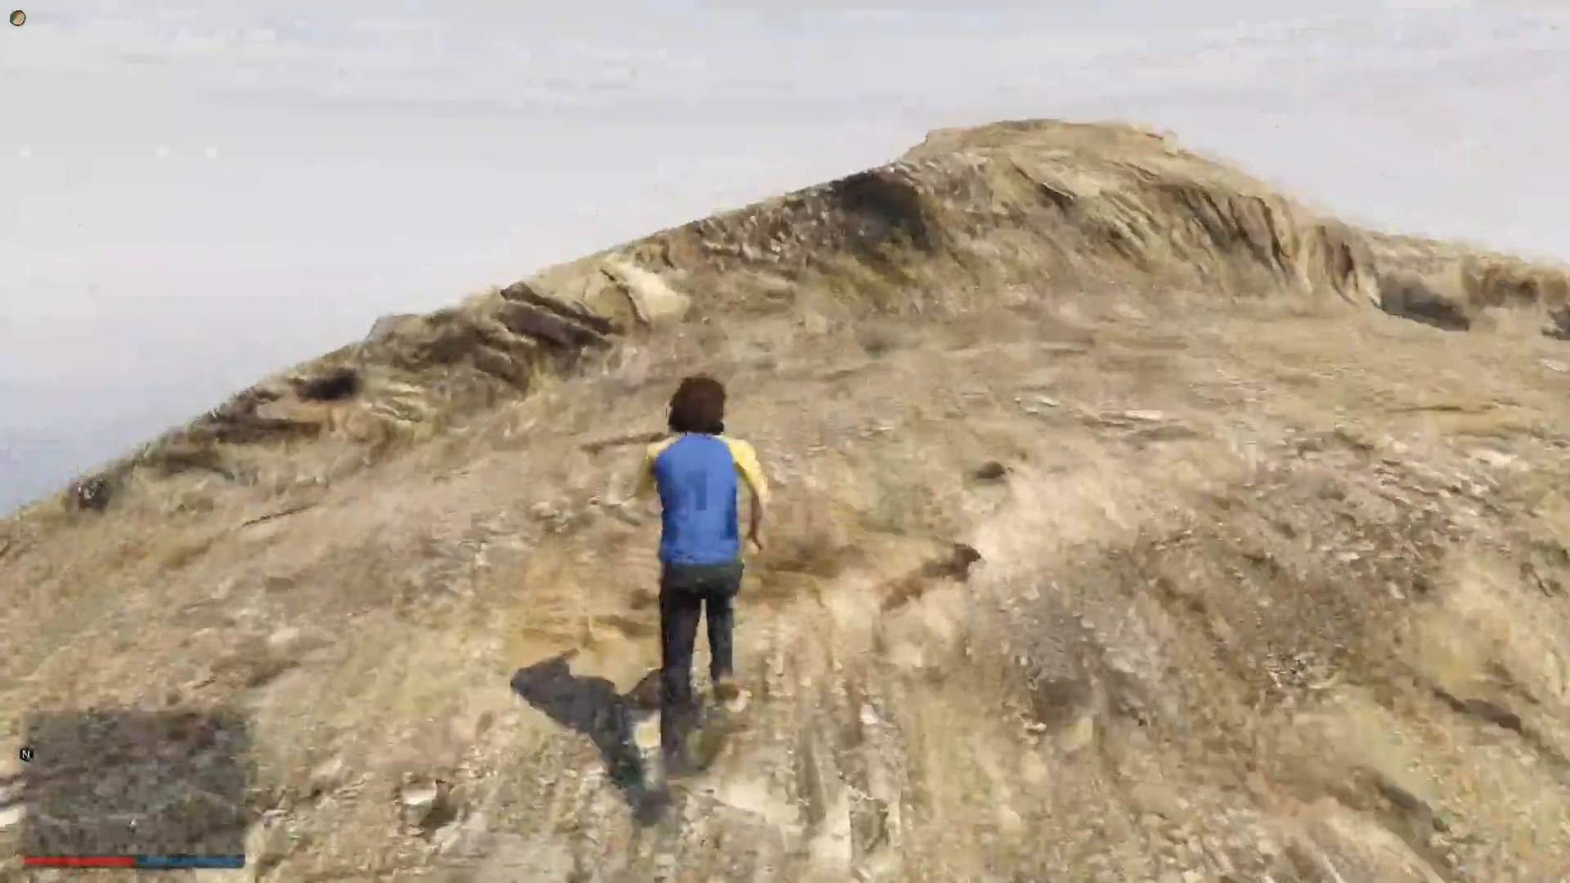
key("w")
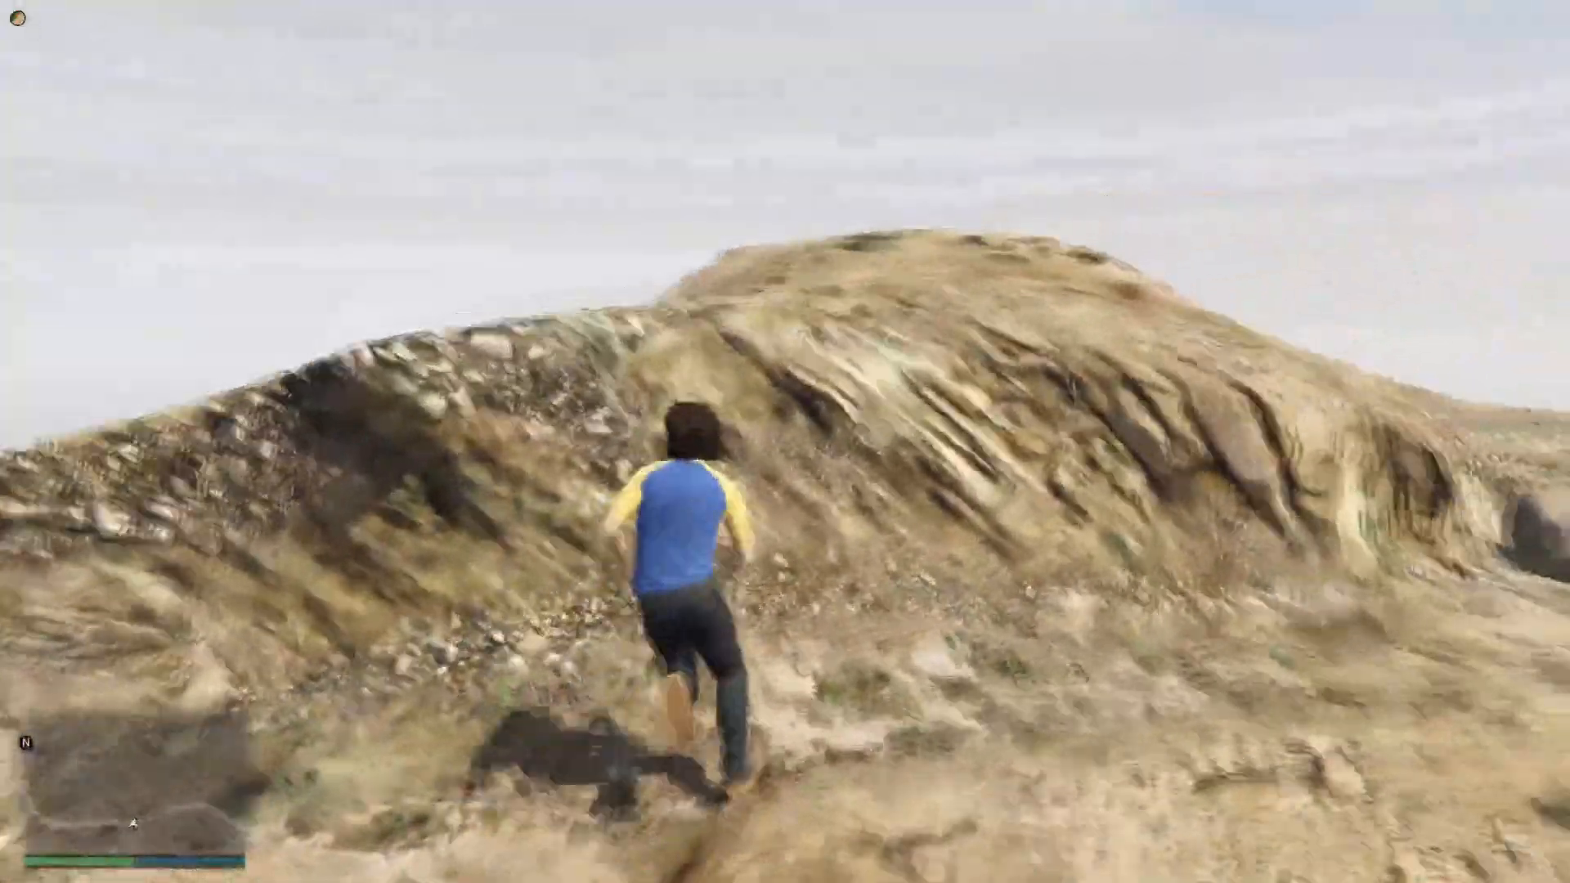
key("w")
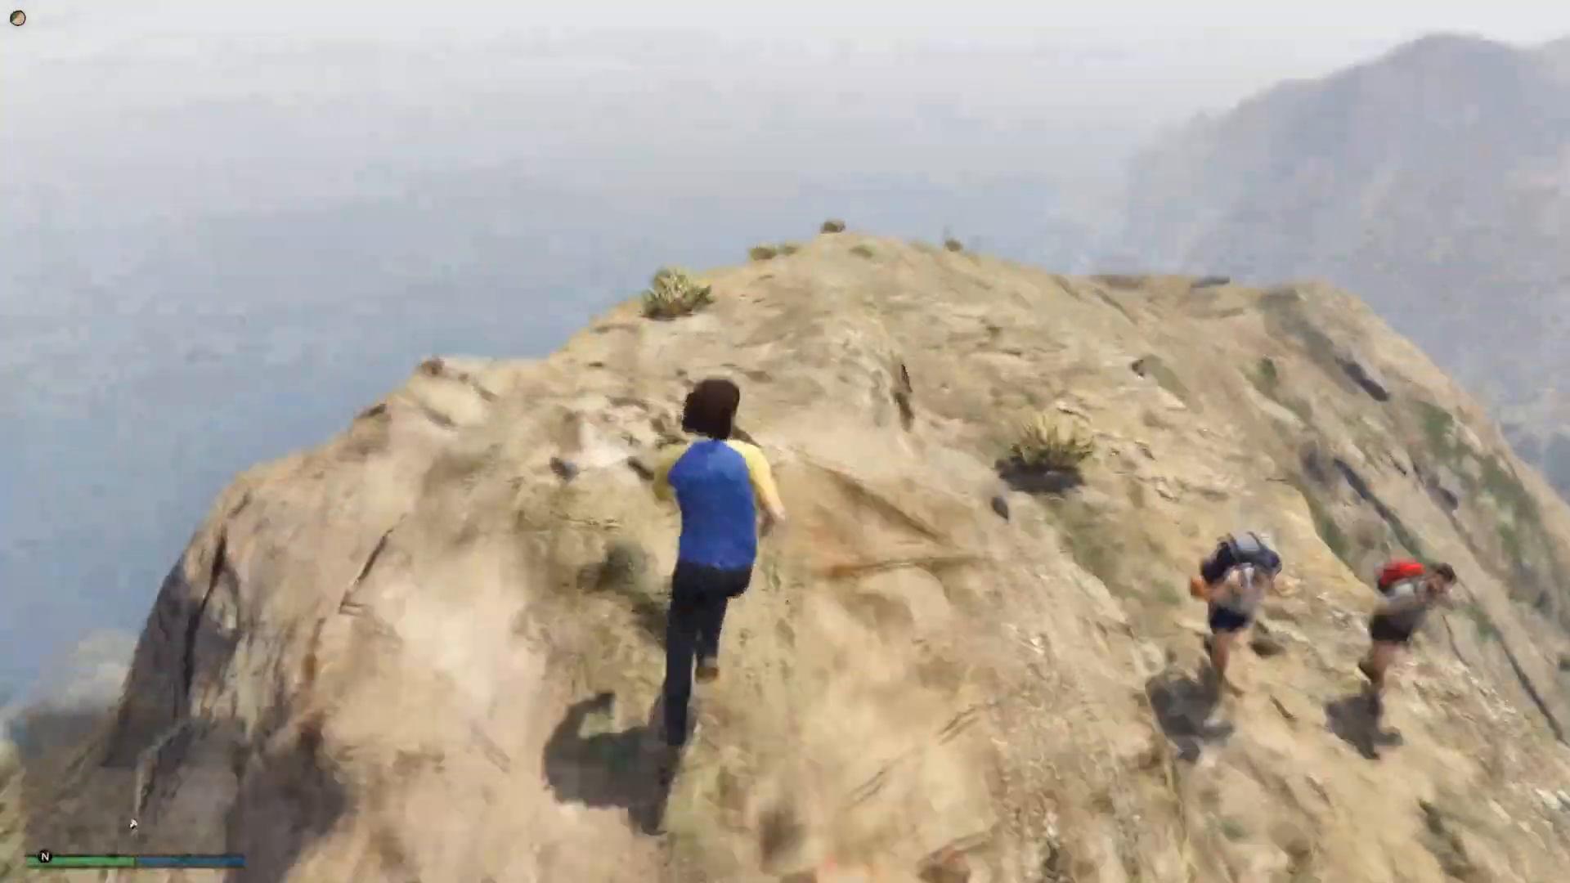
key("c")
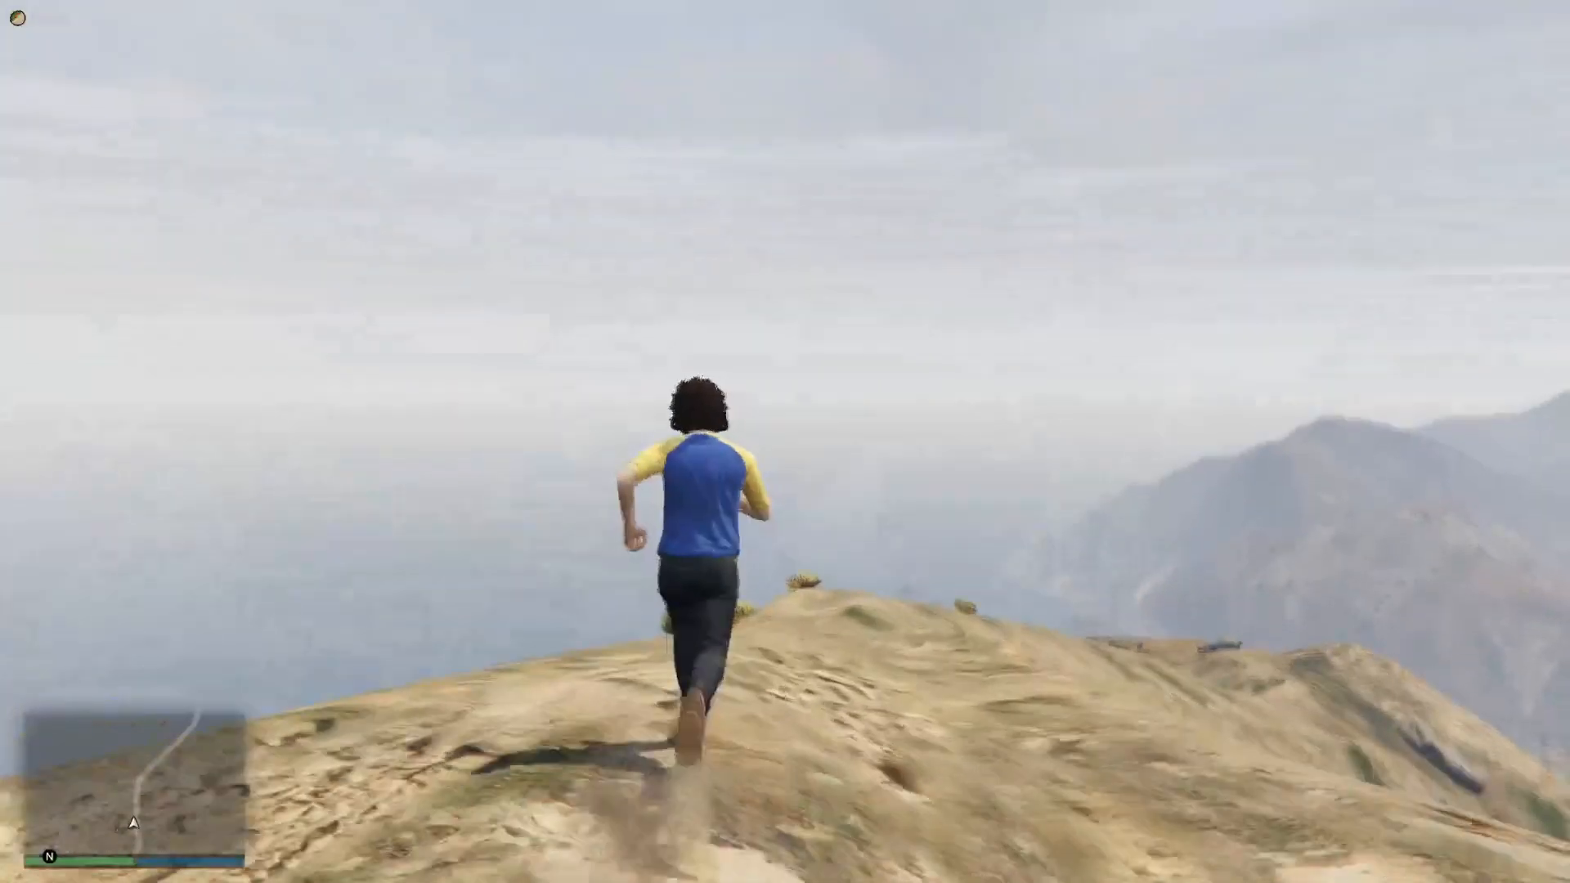
key("c")
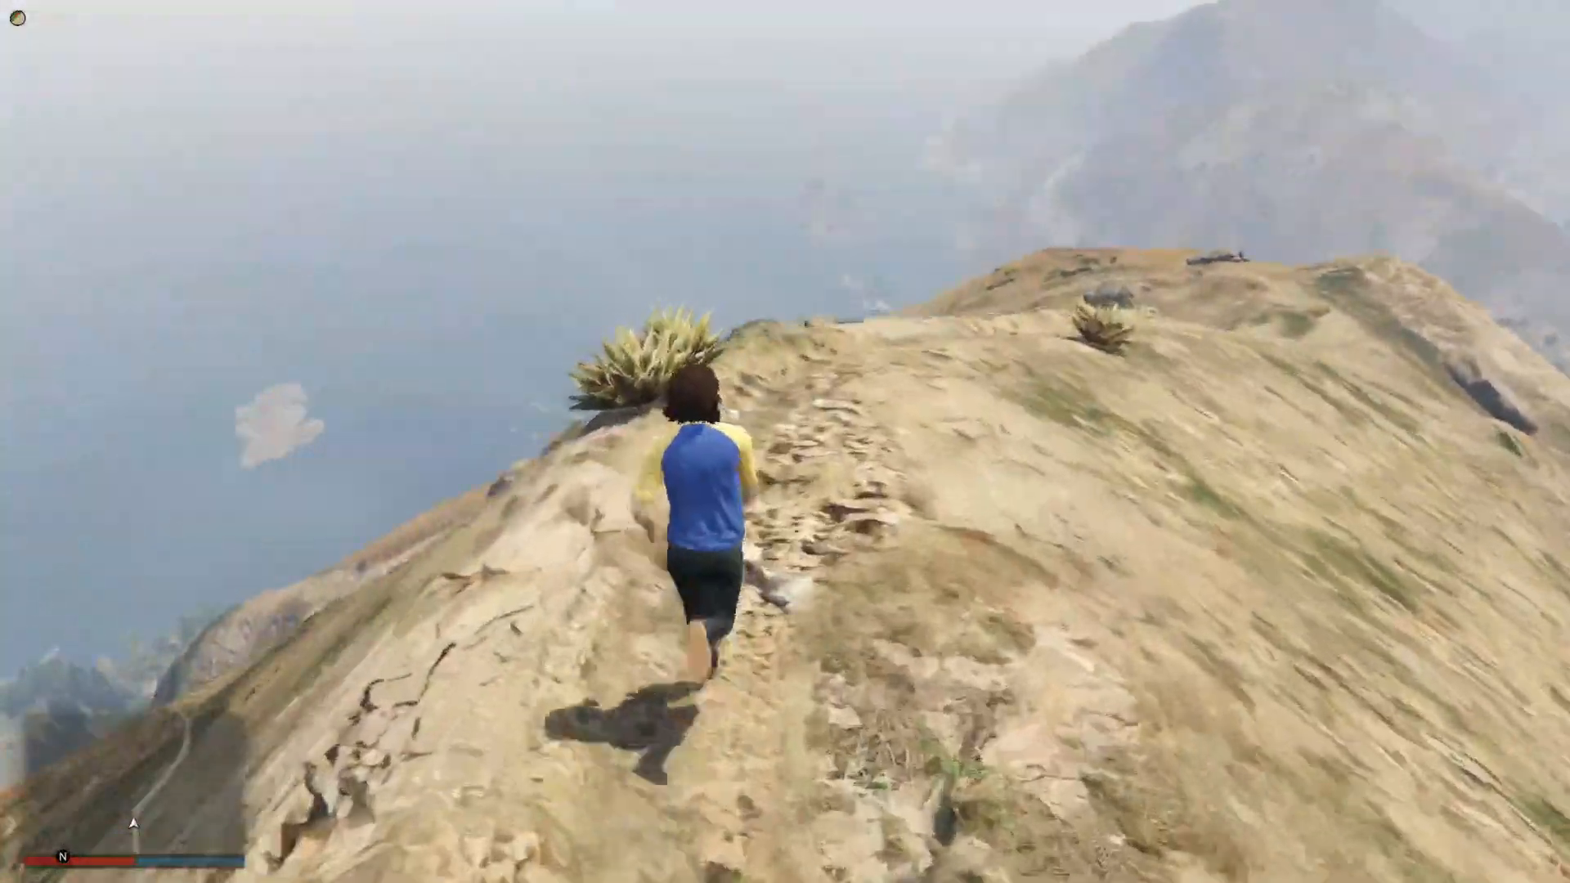
key("c")
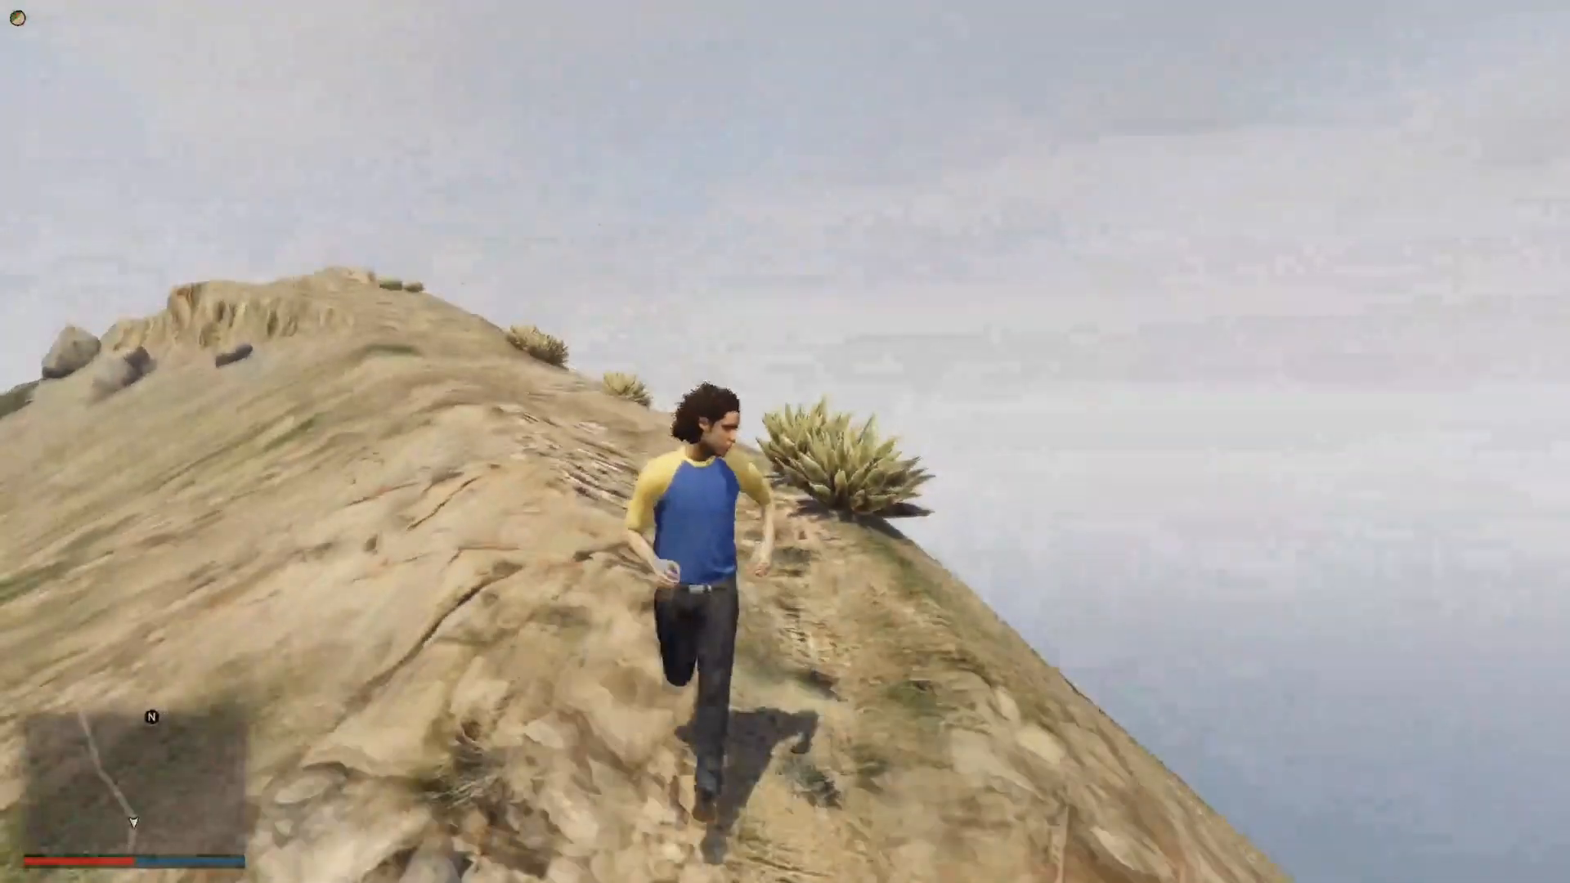